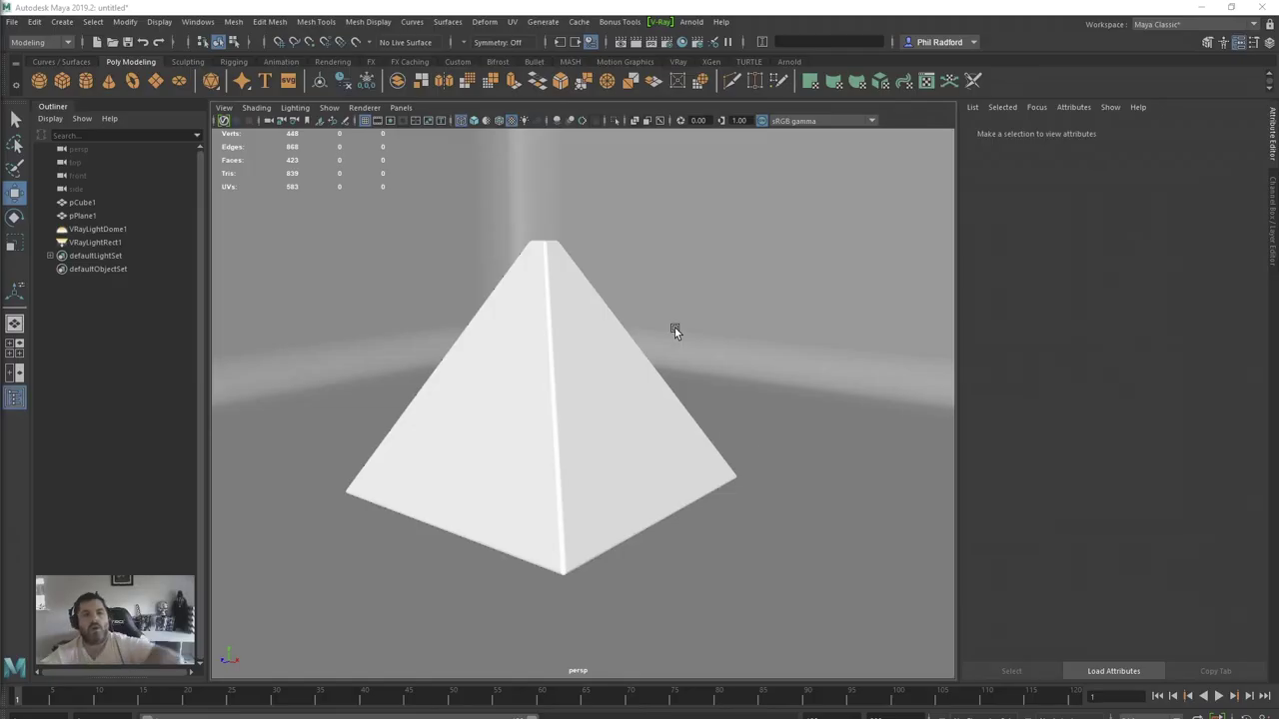
left_click_drag(574, 337, 593, 366, "alt")
right_click_drag(593, 365, 656, 380, "alt")
left_click_drag(656, 379, 628, 374, "alt")
left_click_drag(662, 419, 666, 377, "alt")
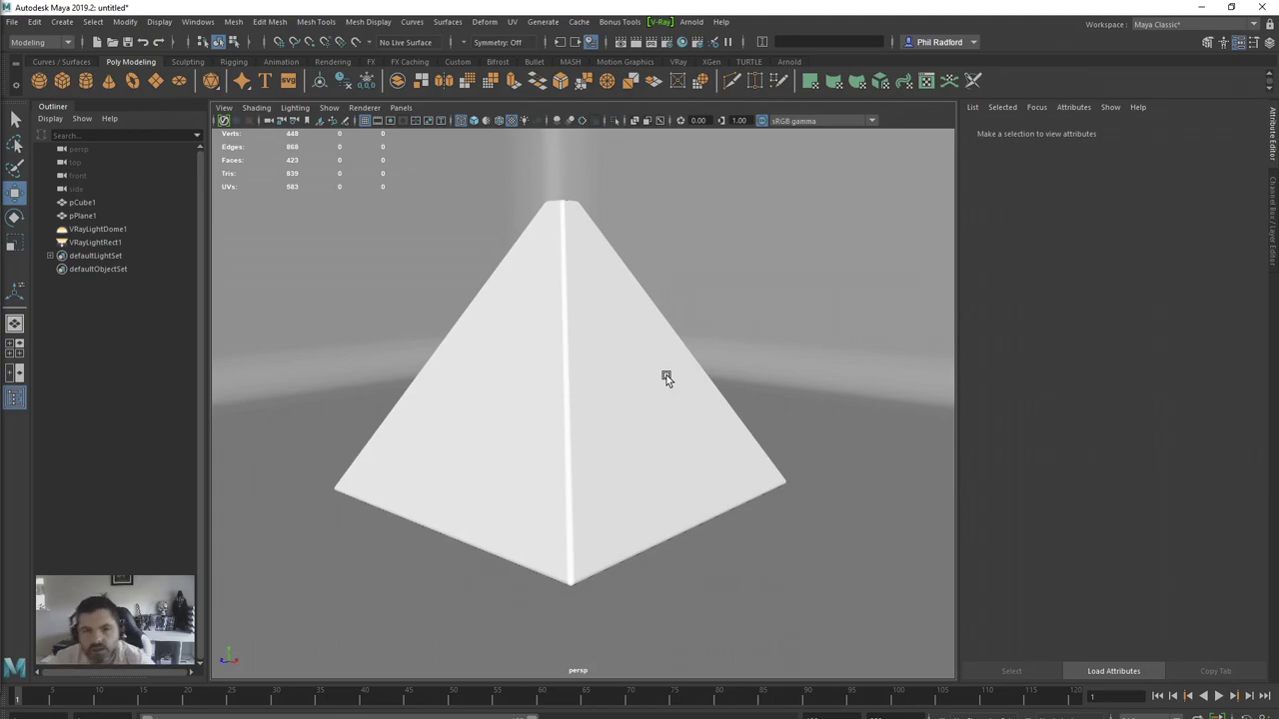
left_click_drag(687, 408, 623, 408, "alt")
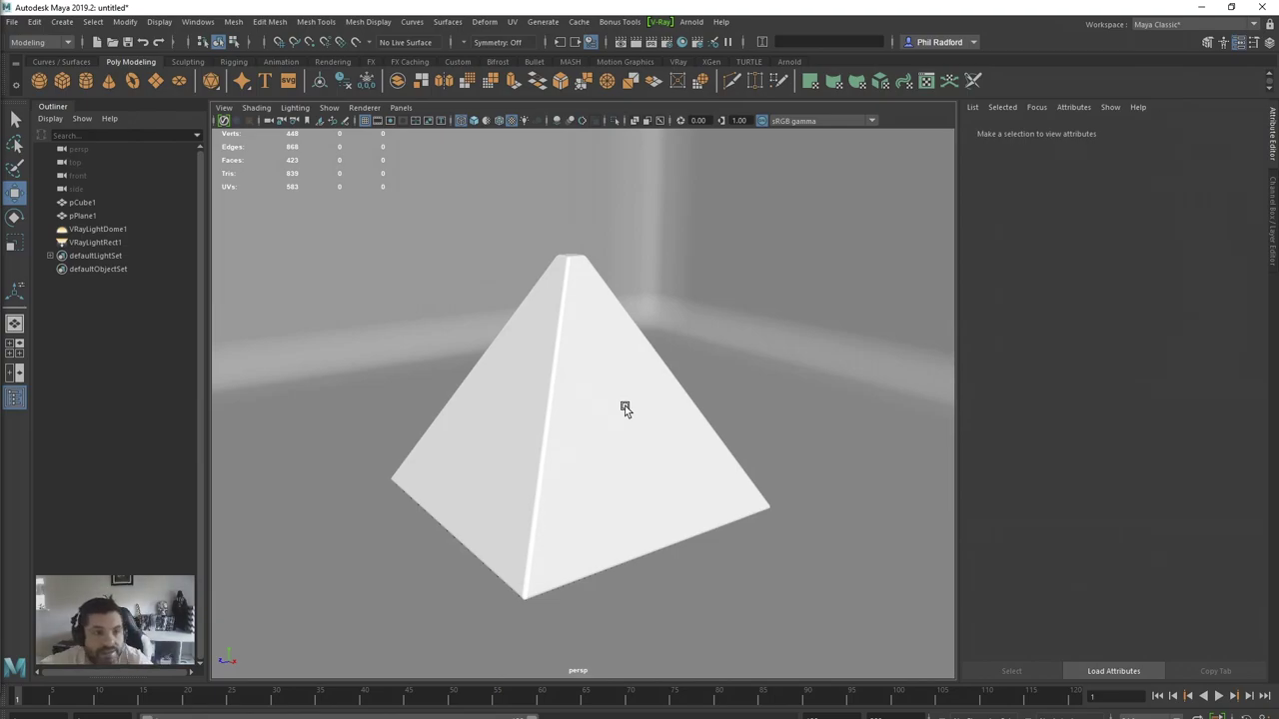
left_click_drag(722, 420, 668, 414, "alt")
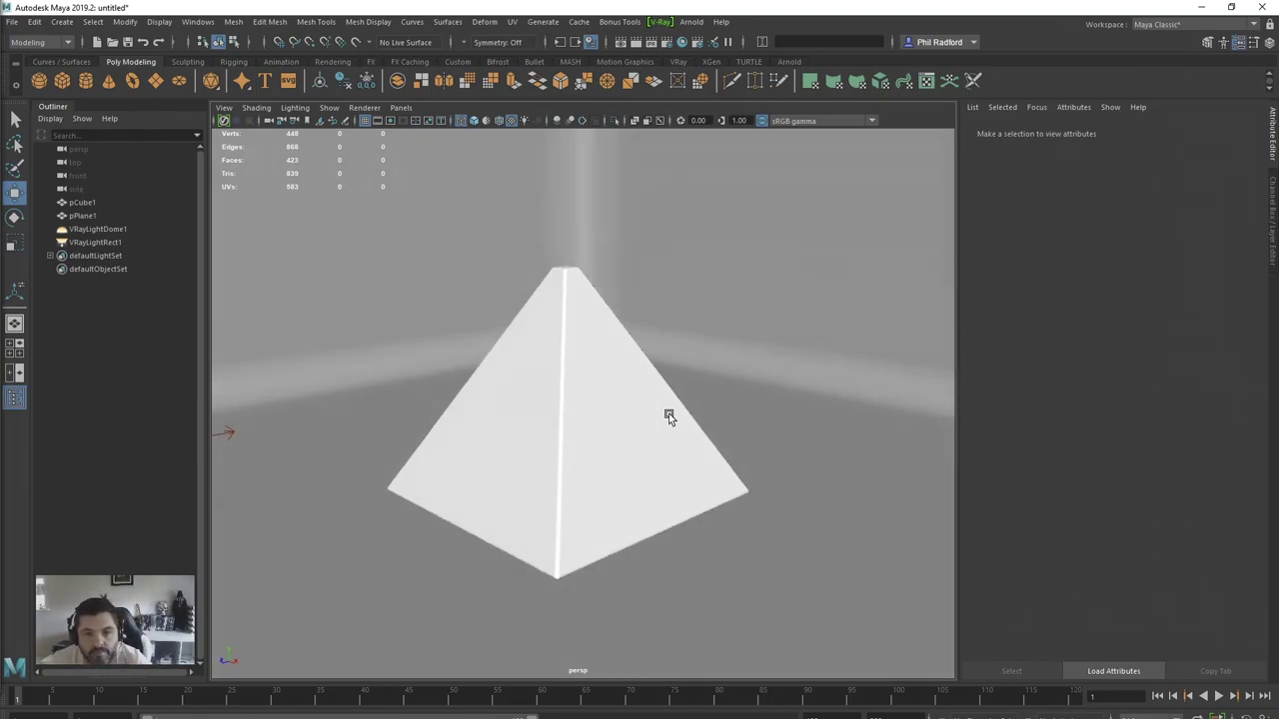
Step: Create a polygon sphere, enlarge it and place it in the air beside the pyramid
left_click(39, 81)
left_click_drag(566, 371, 577, 139)
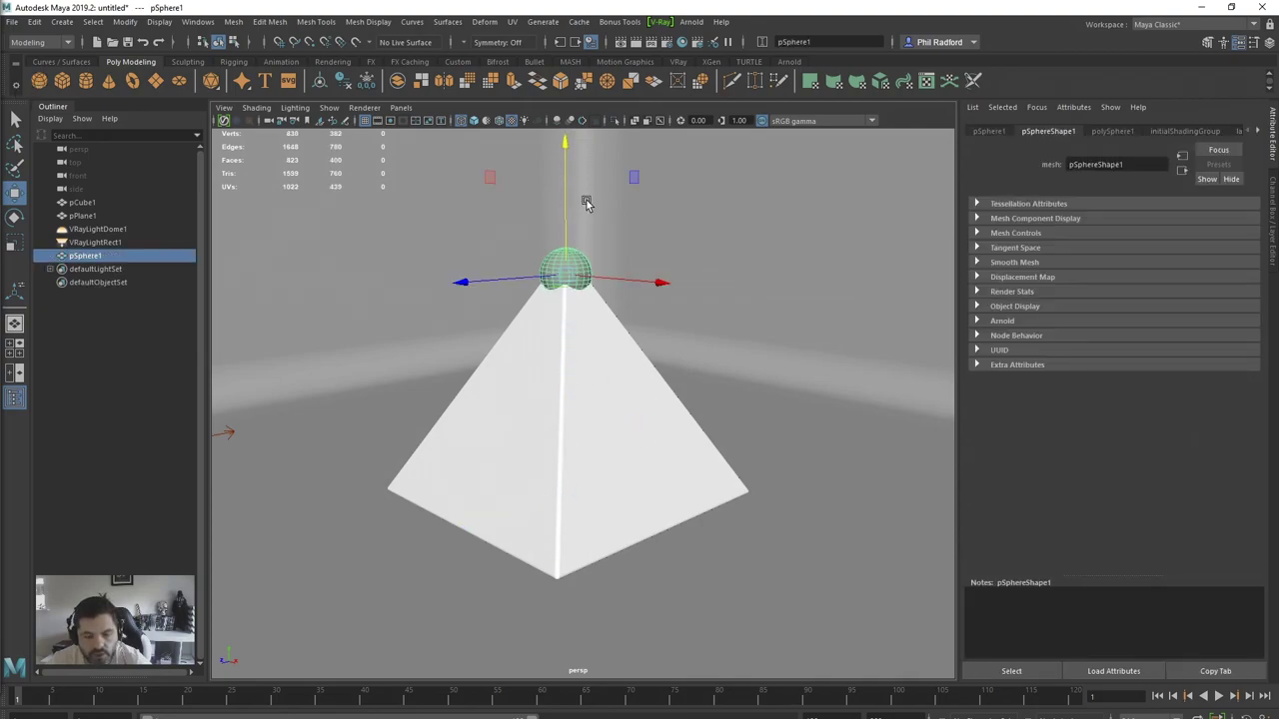
key("r")
left_click_drag(567, 276, 725, 271)
key("w")
left_click_drag(520, 278, 559, 428, "alt")
Step: Examine the pyramid, the large sphere and the surrounding room from several angles
left_click(615, 358)
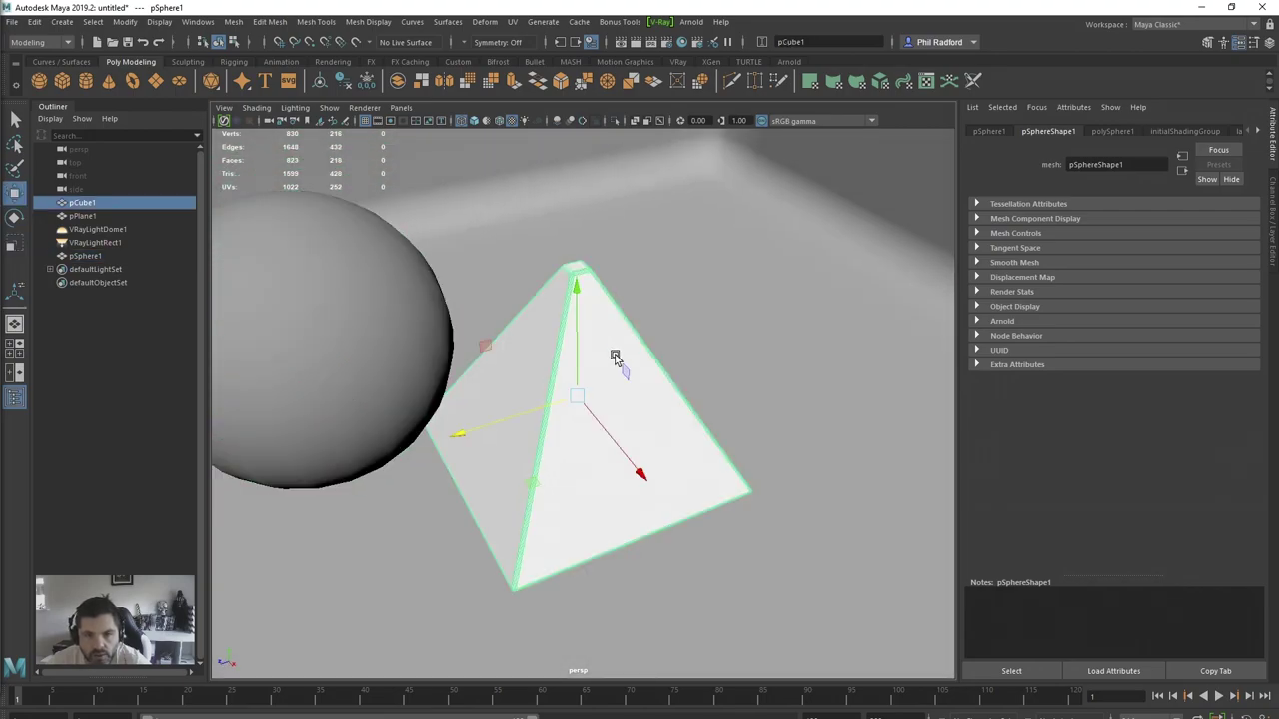
left_click_drag(645, 442, 674, 448, "alt")
scroll(640, 411, "up", 3)
right_click_drag(674, 448, 645, 391, "alt")
left_click_drag(645, 392, 679, 388, "alt")
middle_click_drag(682, 406, 679, 426, "alt")
right_click_drag(679, 426, 659, 426, "alt")
left_click_drag(660, 425, 686, 348, "alt")
left_click(766, 313)
left_click(617, 158)
left_click_drag(693, 400, 663, 373, "alt")
left_click(603, 333)
left_click_drag(749, 264, 714, 297, "alt")
left_click(595, 267)
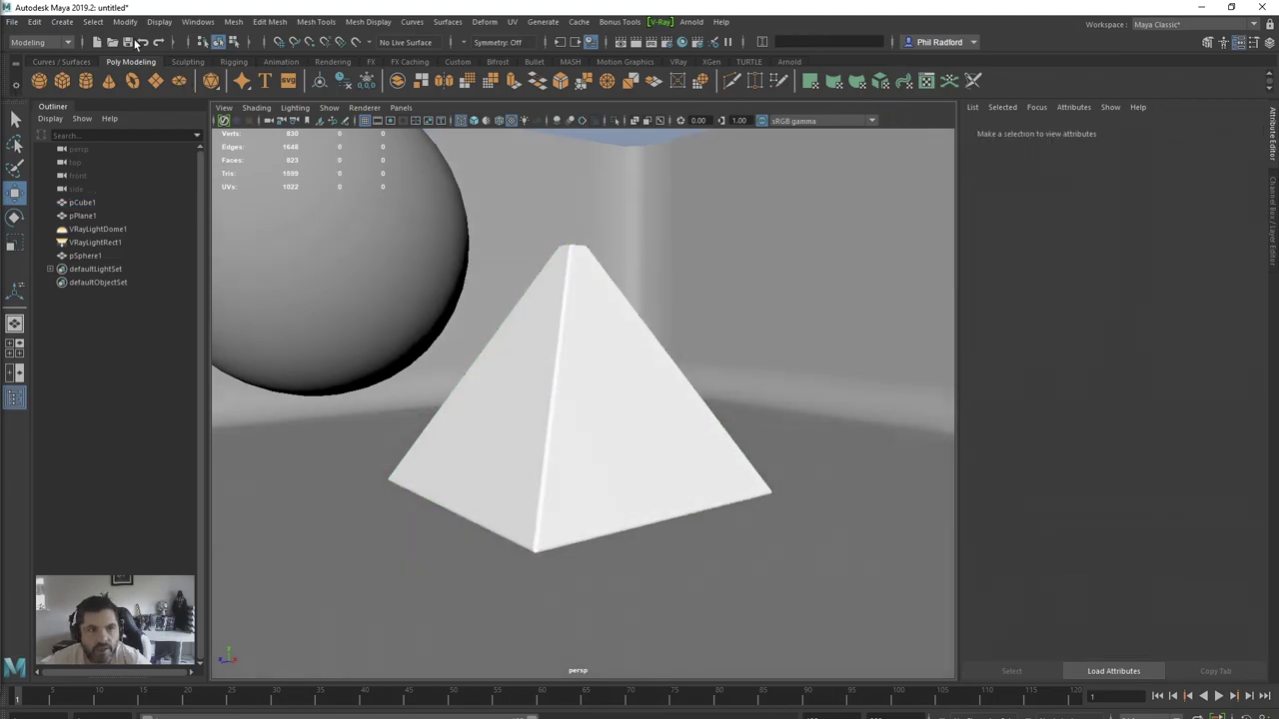
Step: Create a VRayClipper in the scene at the base of the pyramid
left_click(62, 22)
mouse_move(134, 338)
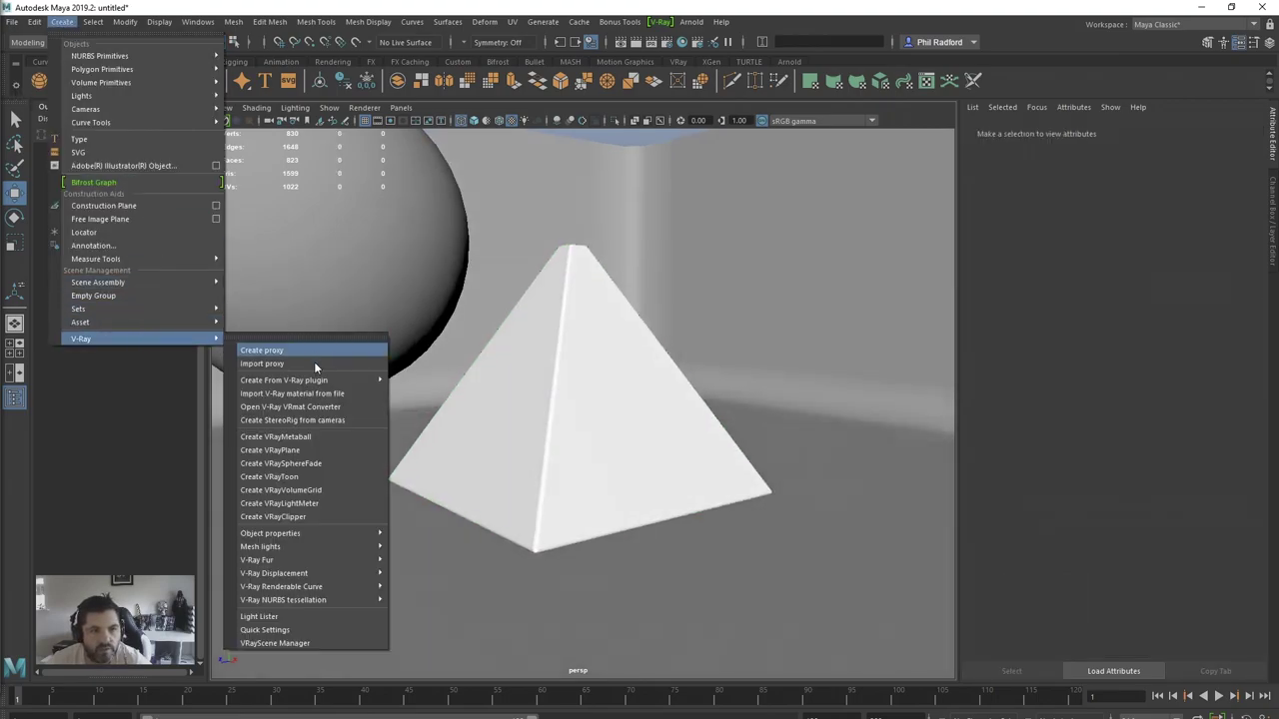
left_click(301, 514)
left_click_drag(742, 317, 649, 288, "alt")
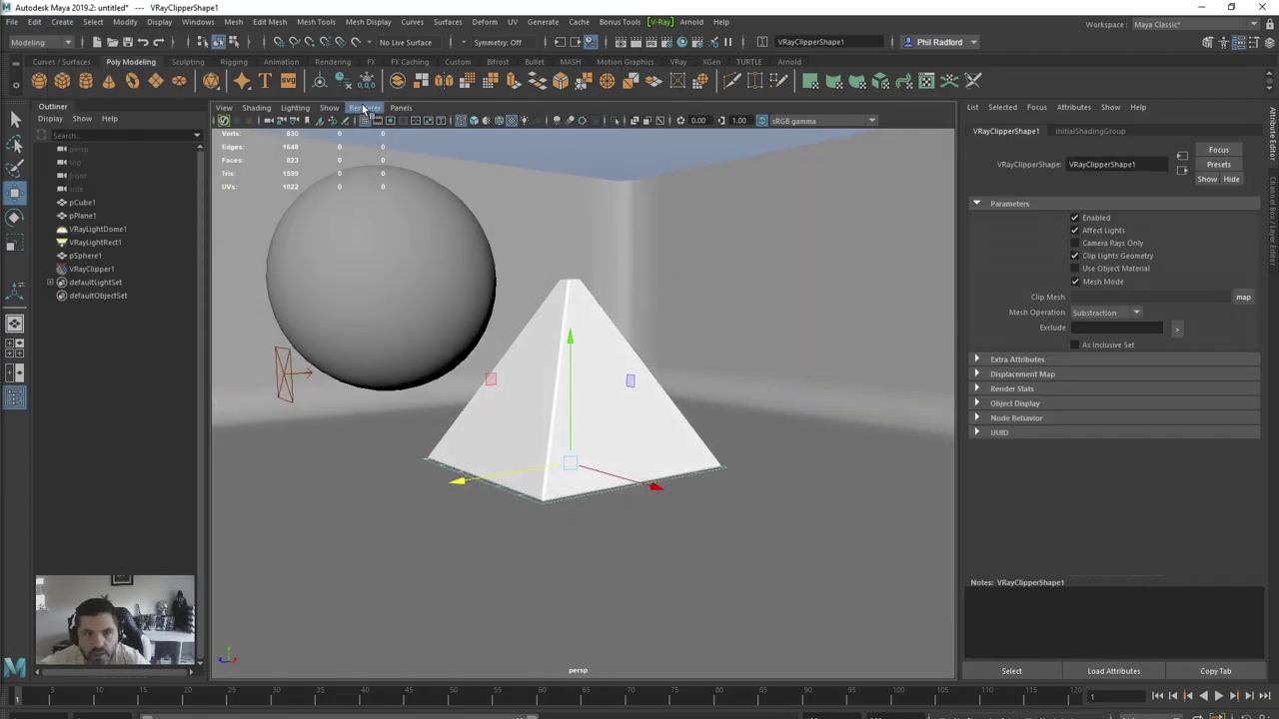
Step: Switch the perspective view to live V-Ray rendering to preview the clipper's effect
left_click(365, 108)
left_click(394, 146)
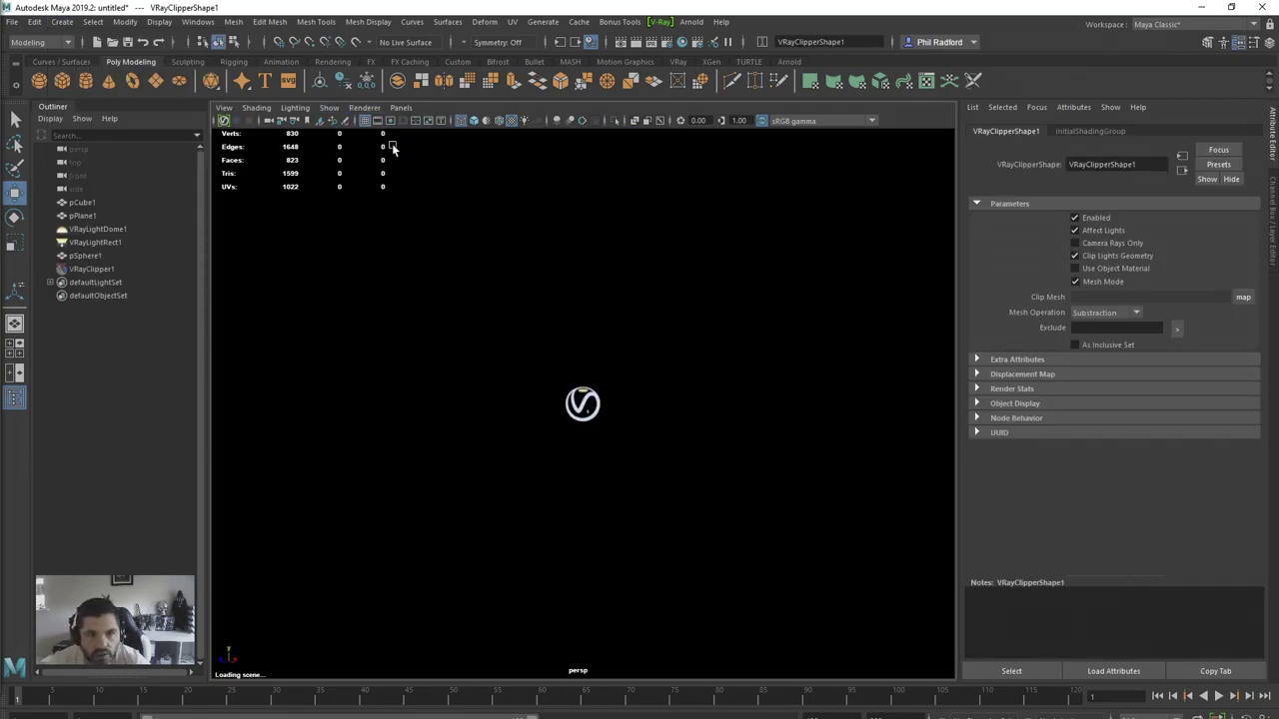
left_click_drag(701, 342, 657, 400, "alt")
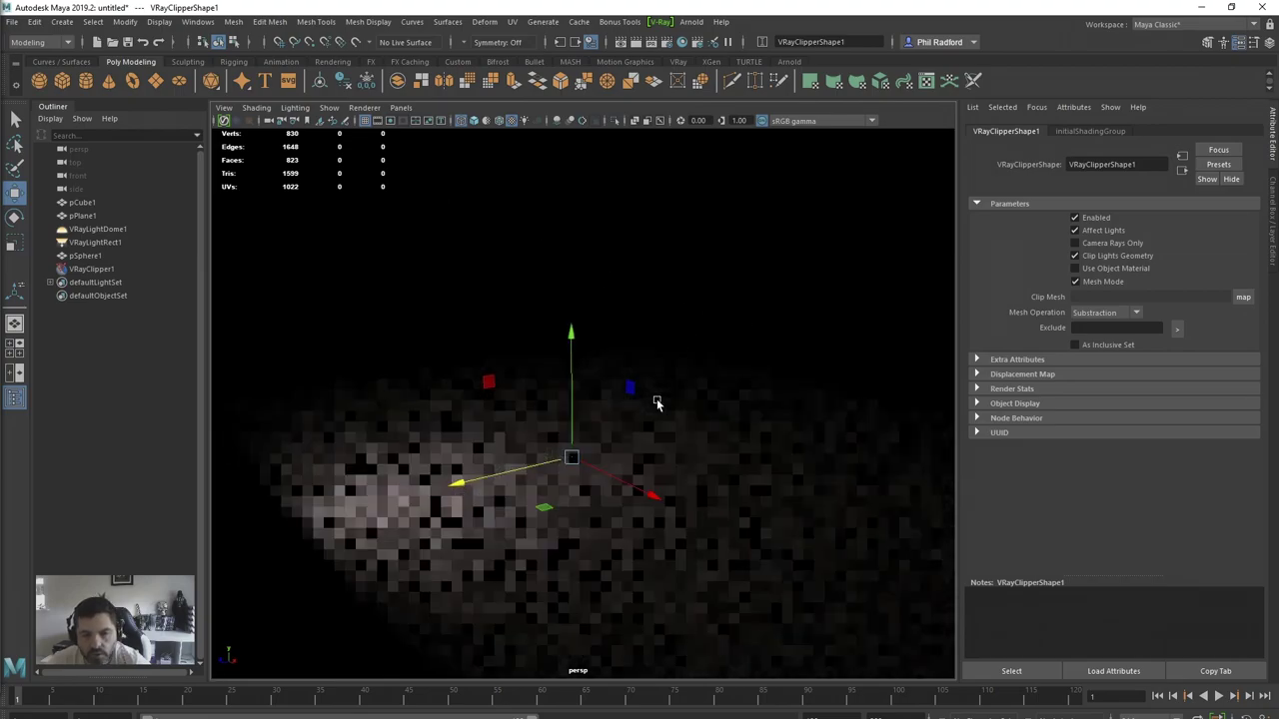
Step: Raise the V-Ray clipper so its cutting plane slices off only the pyramid's tip and cuts through the sphere
left_click(110, 270)
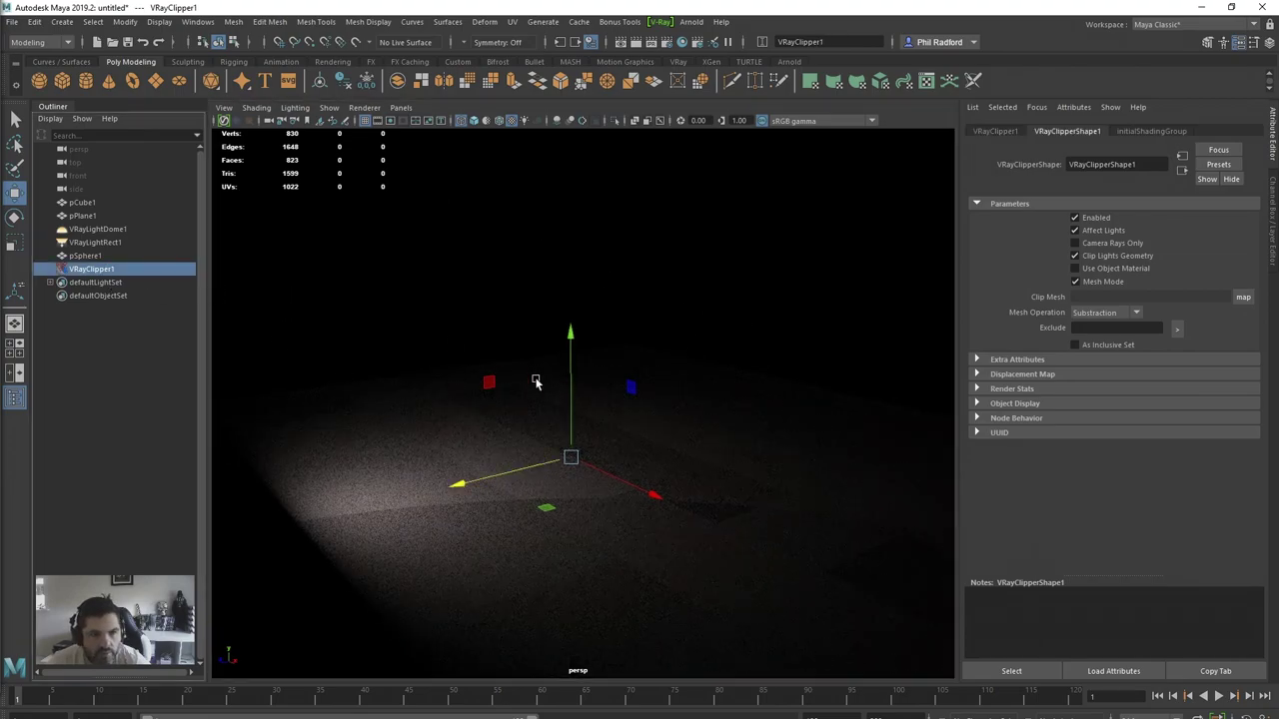
left_click_drag(567, 382, 587, 318)
right_click_drag(569, 393, 606, 380, "alt")
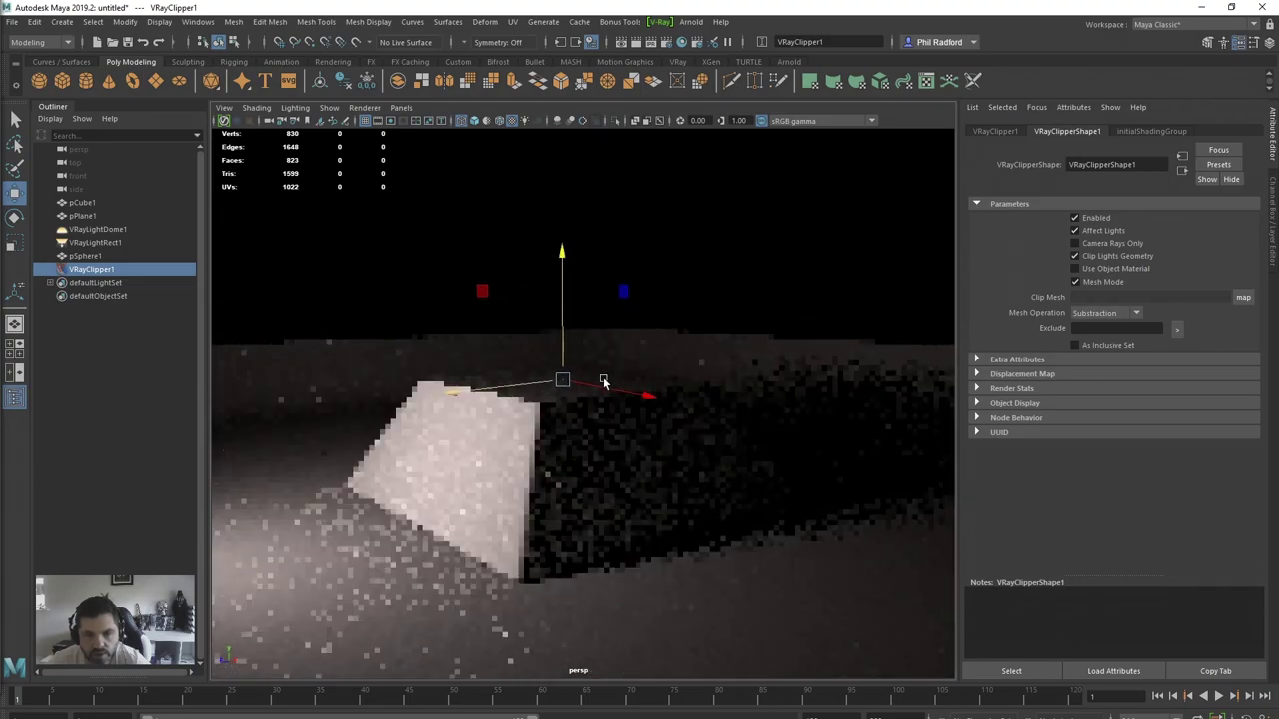
left_click_drag(566, 340, 576, 191)
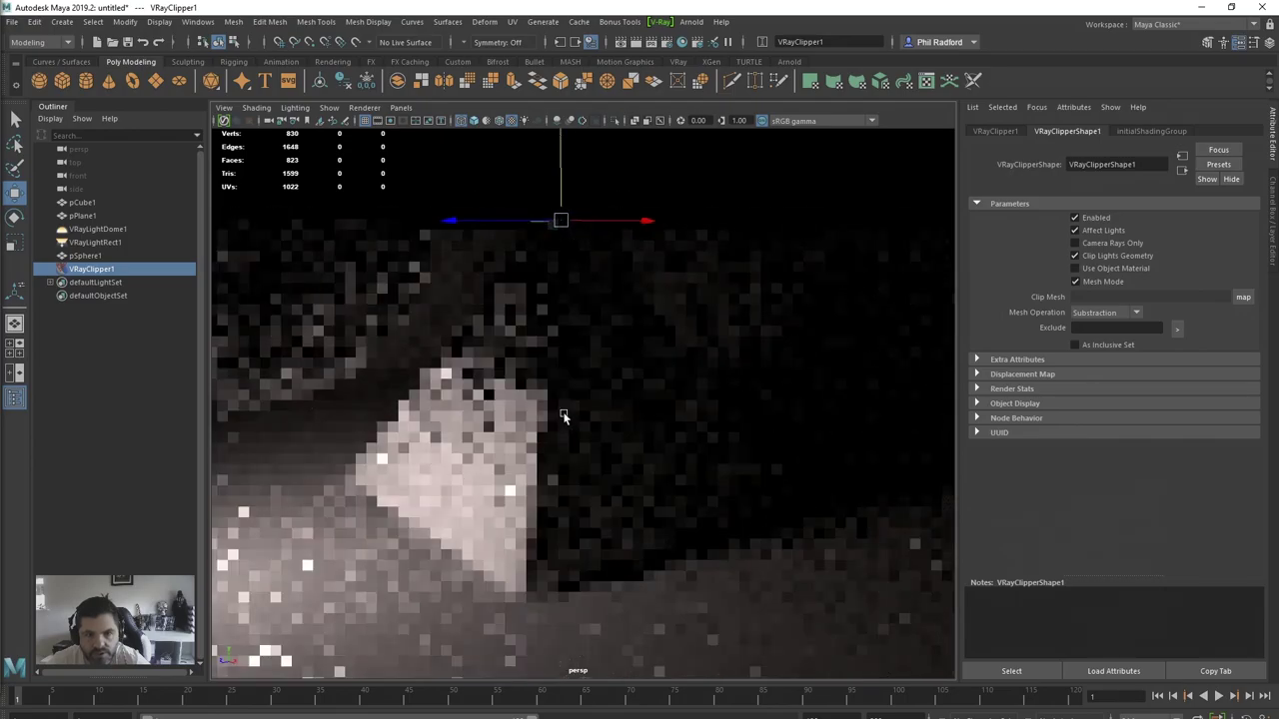
left_click_drag(605, 398, 613, 414, "alt")
left_click_drag(570, 206, 570, 251)
key("e")
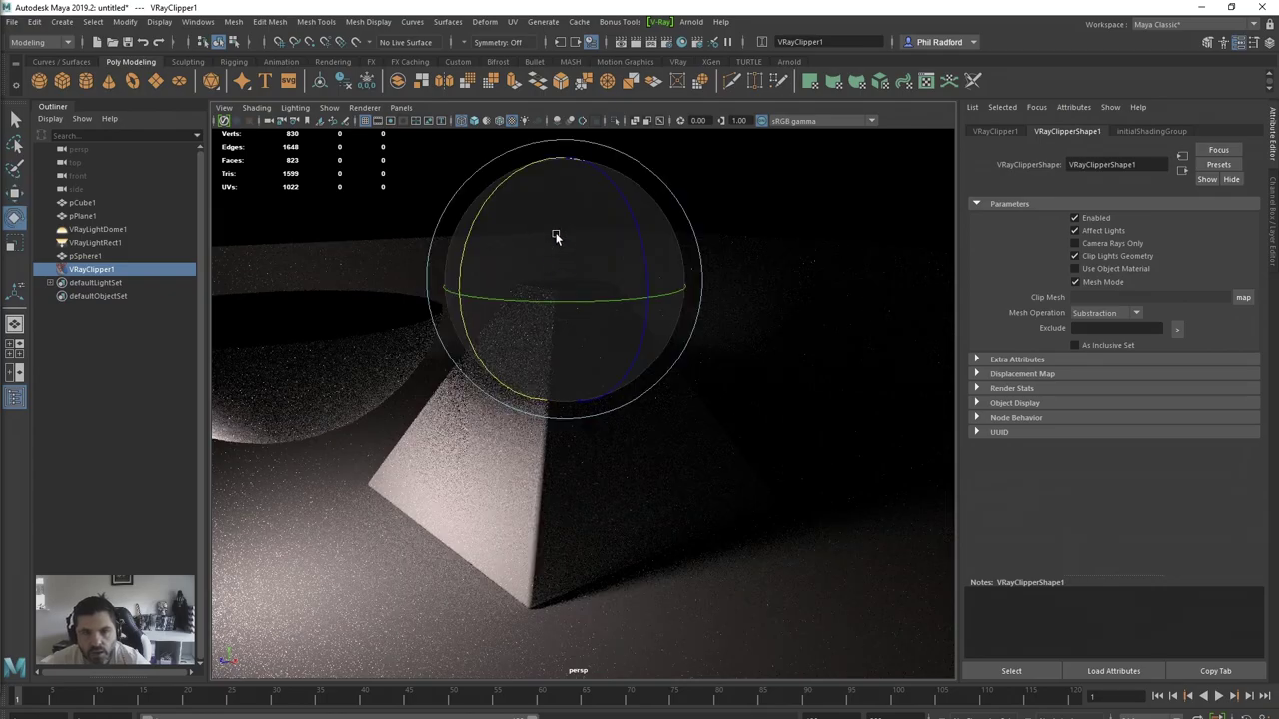
left_click_drag(582, 400, 633, 420, "alt")
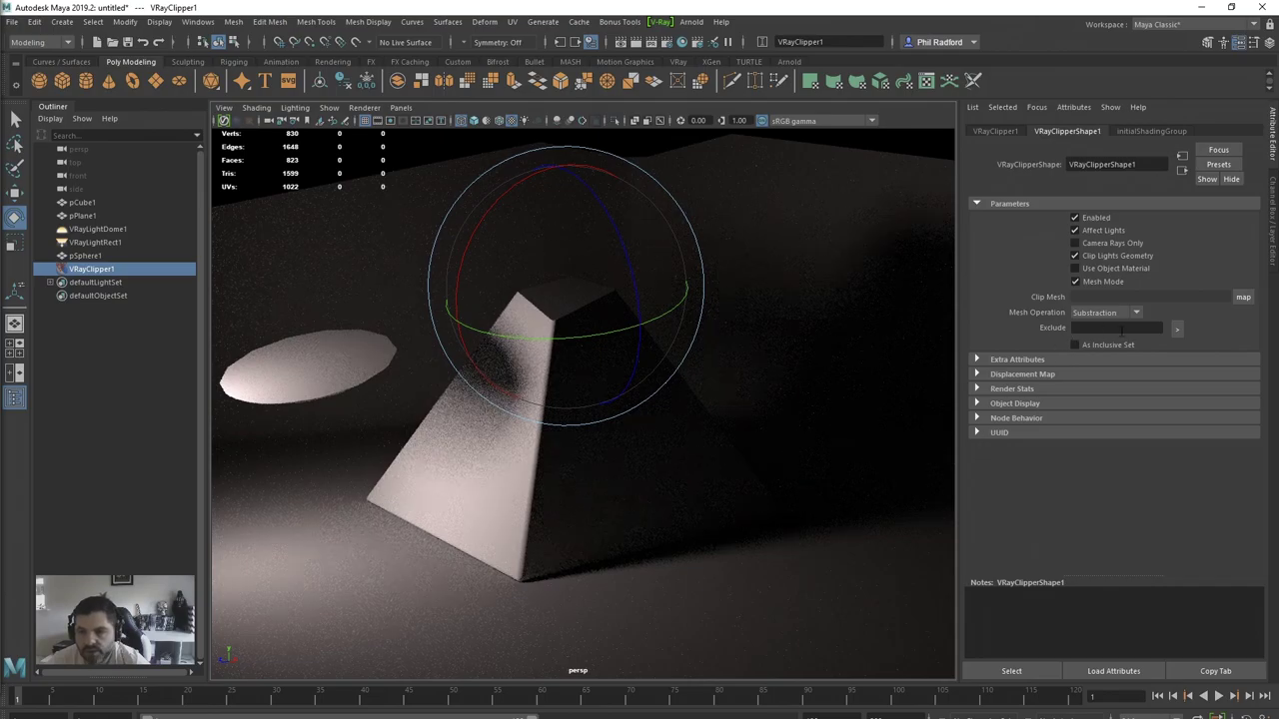
Step: Exclude pPlane1 and pSphere1 from the clipper by adding them to its exclusion set in the Relationship Editor
left_click(1177, 333)
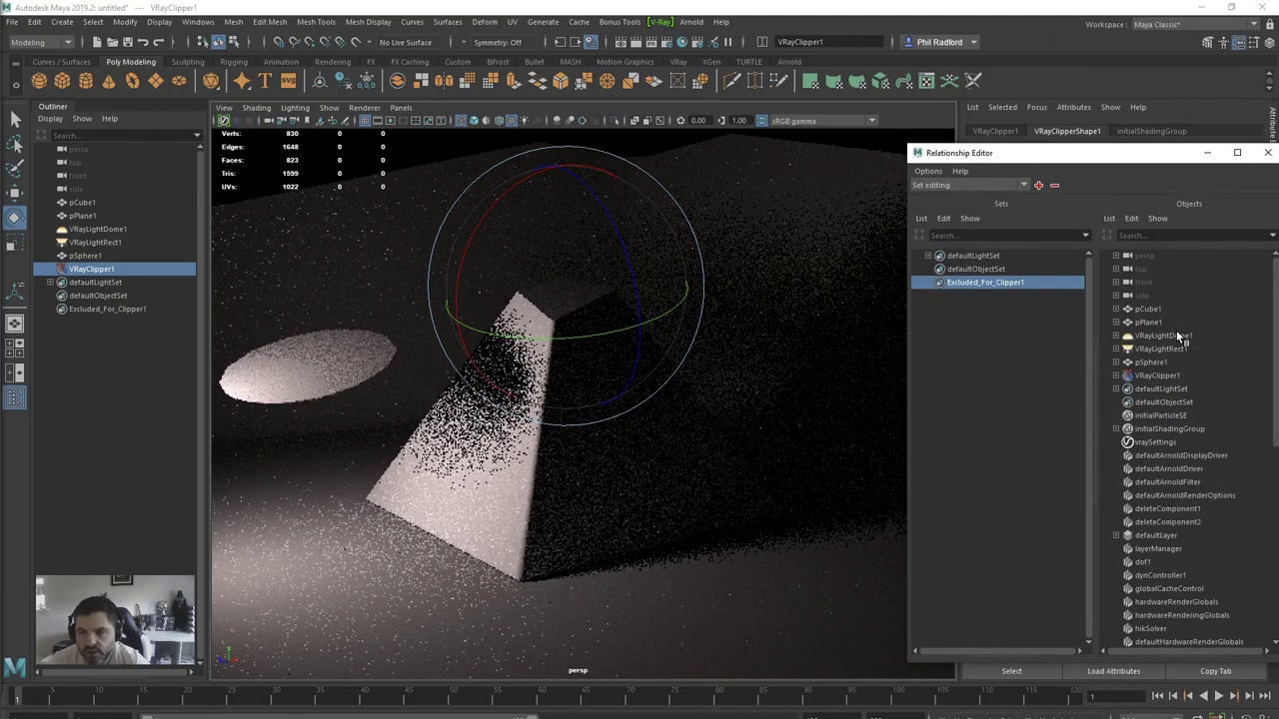
left_click_drag(1018, 150, 867, 138)
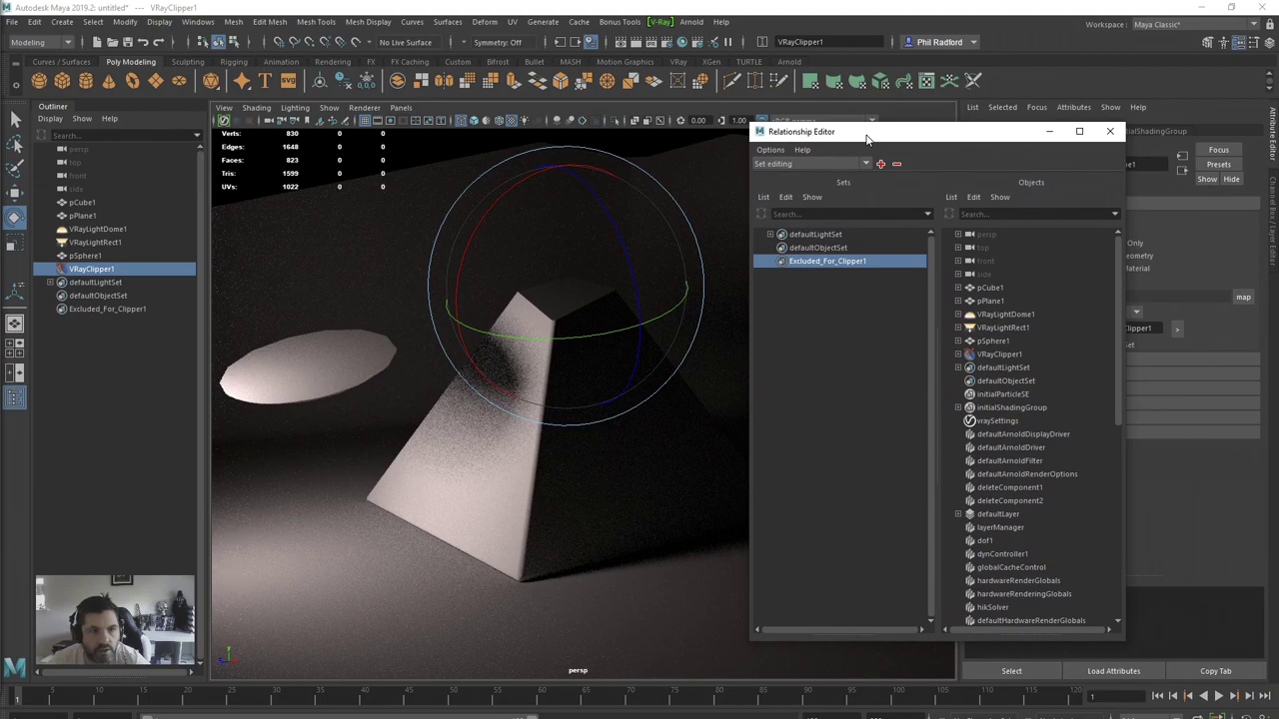
left_click(82, 216)
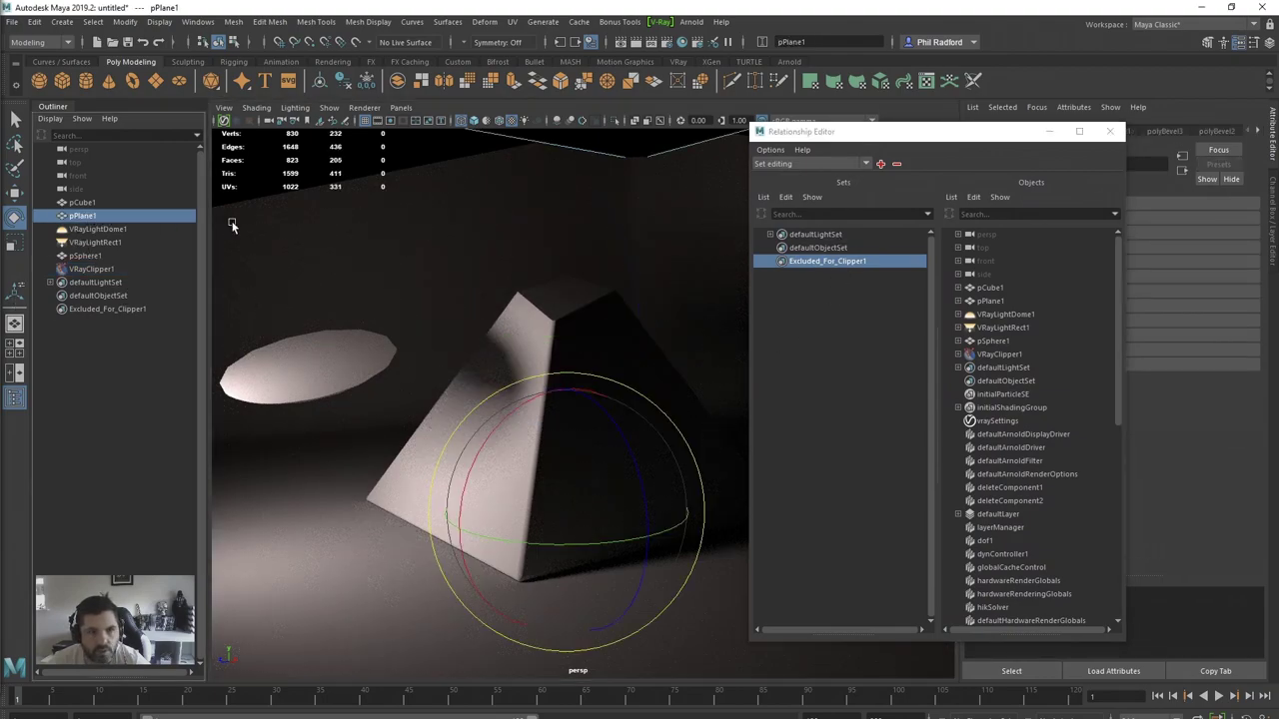
left_click(425, 234)
left_click(590, 175)
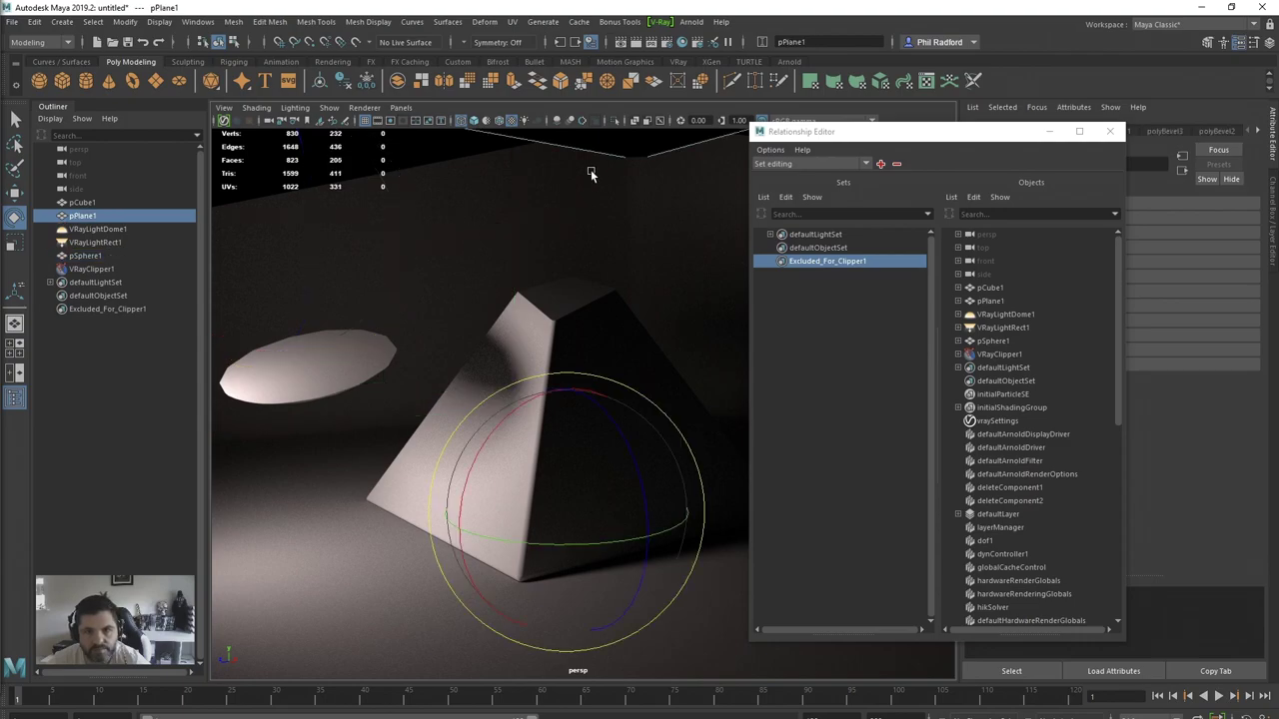
left_click(1002, 302)
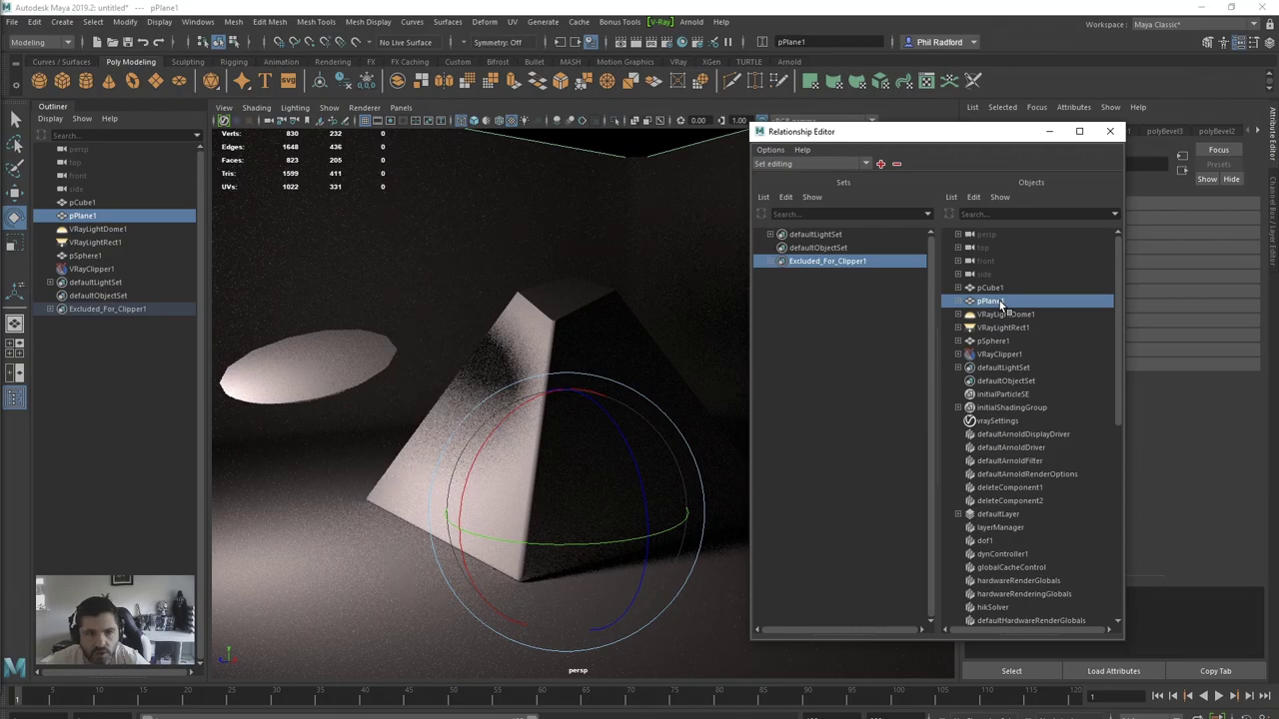
left_click(1005, 341)
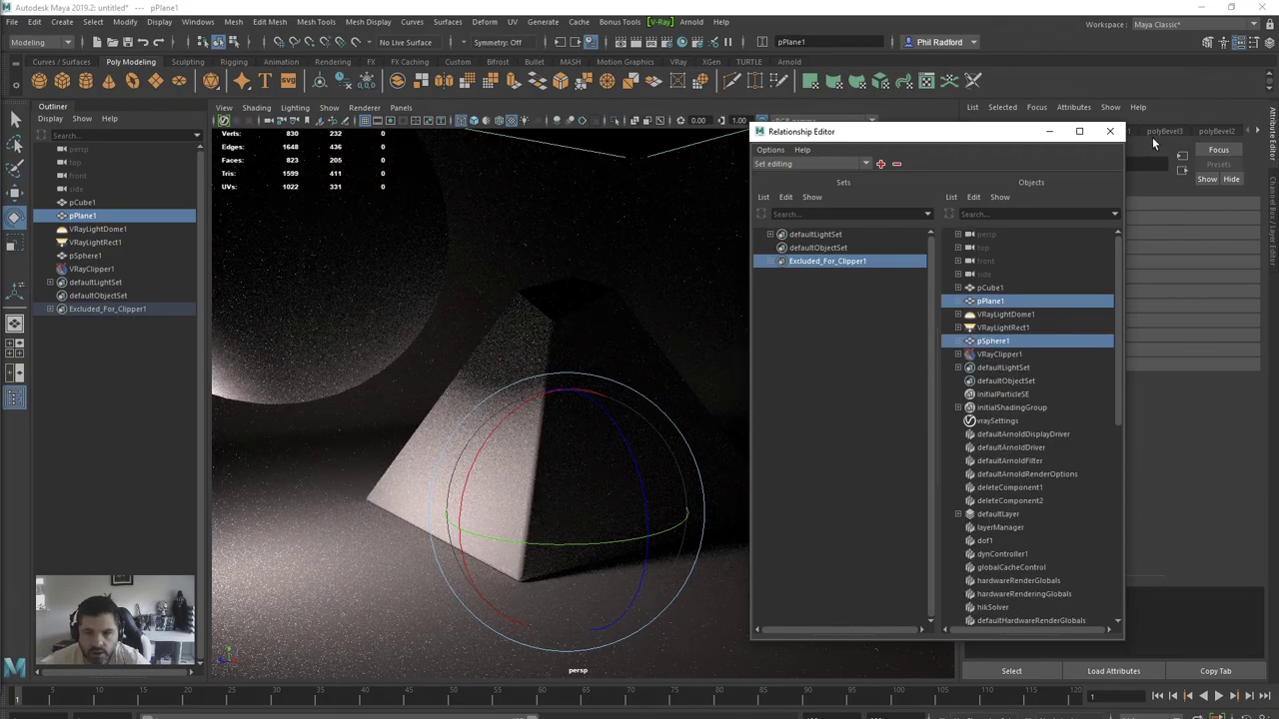
left_click(1108, 131)
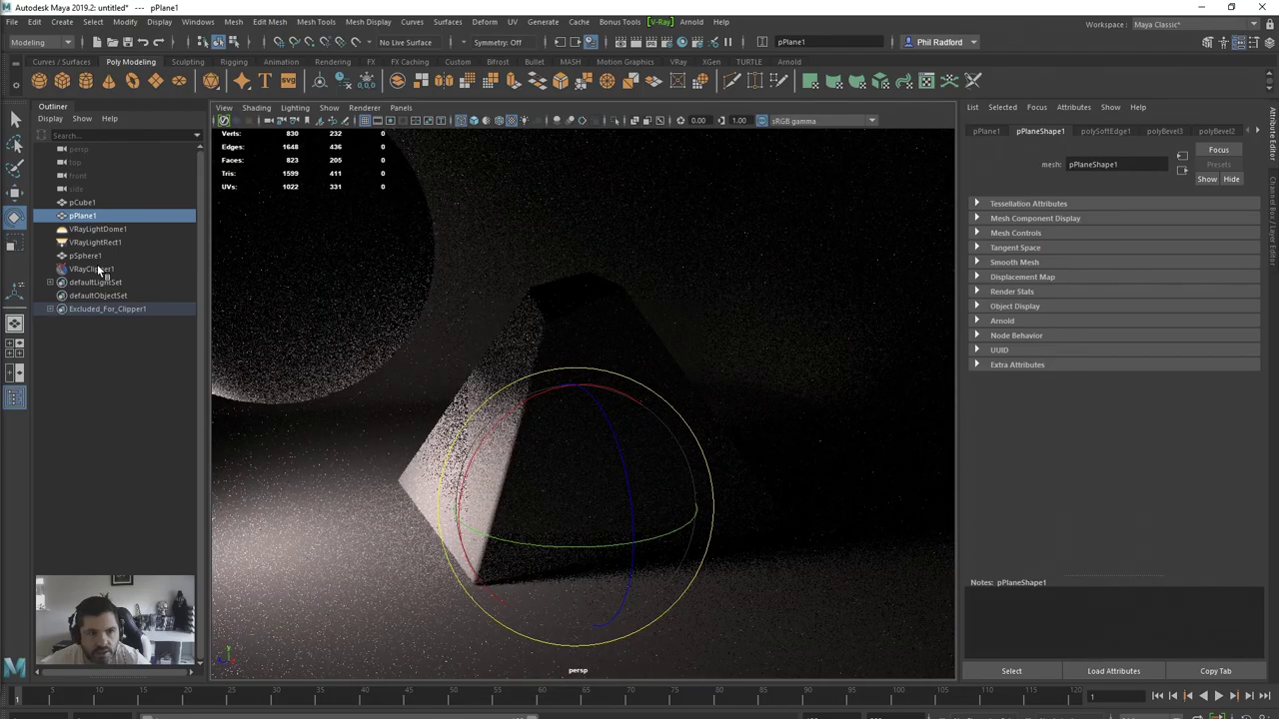
Step: Tilt the V-Ray clipper and lower it so it cuts diagonally through the pyramid
left_click(97, 268)
key("w")
left_click_drag(564, 225, 620, 392)
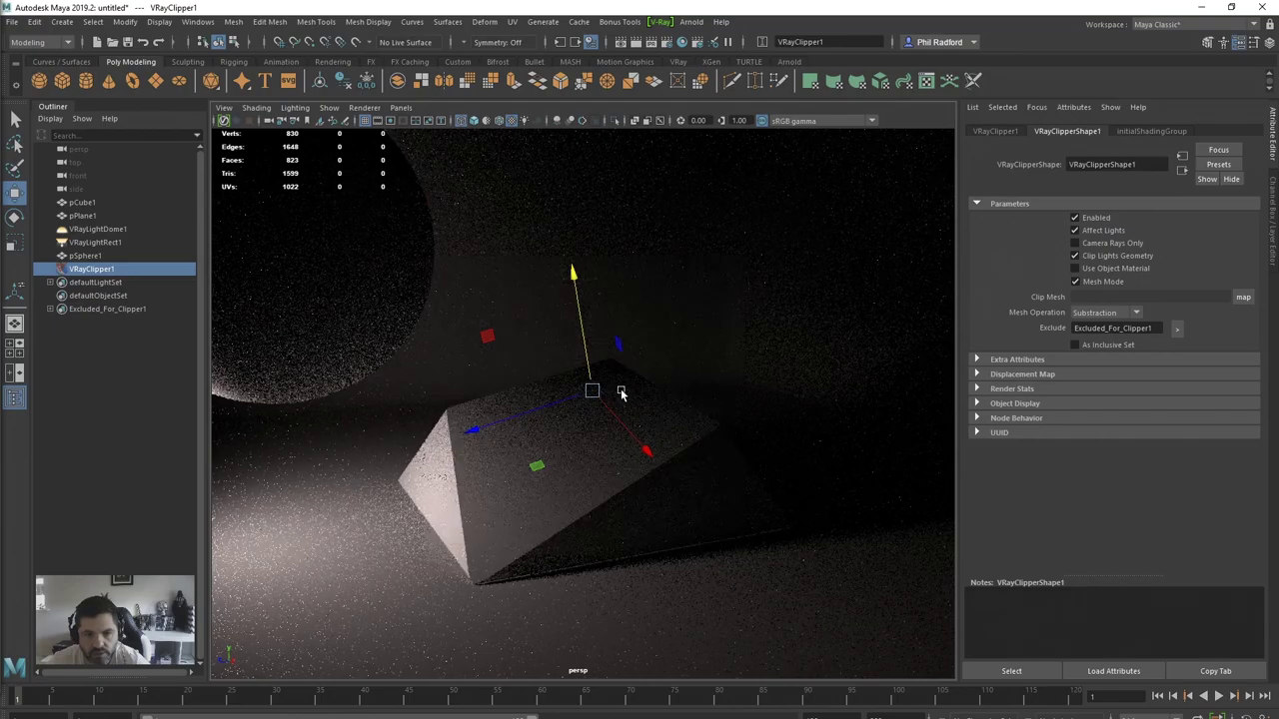
left_click_drag(579, 310, 588, 334)
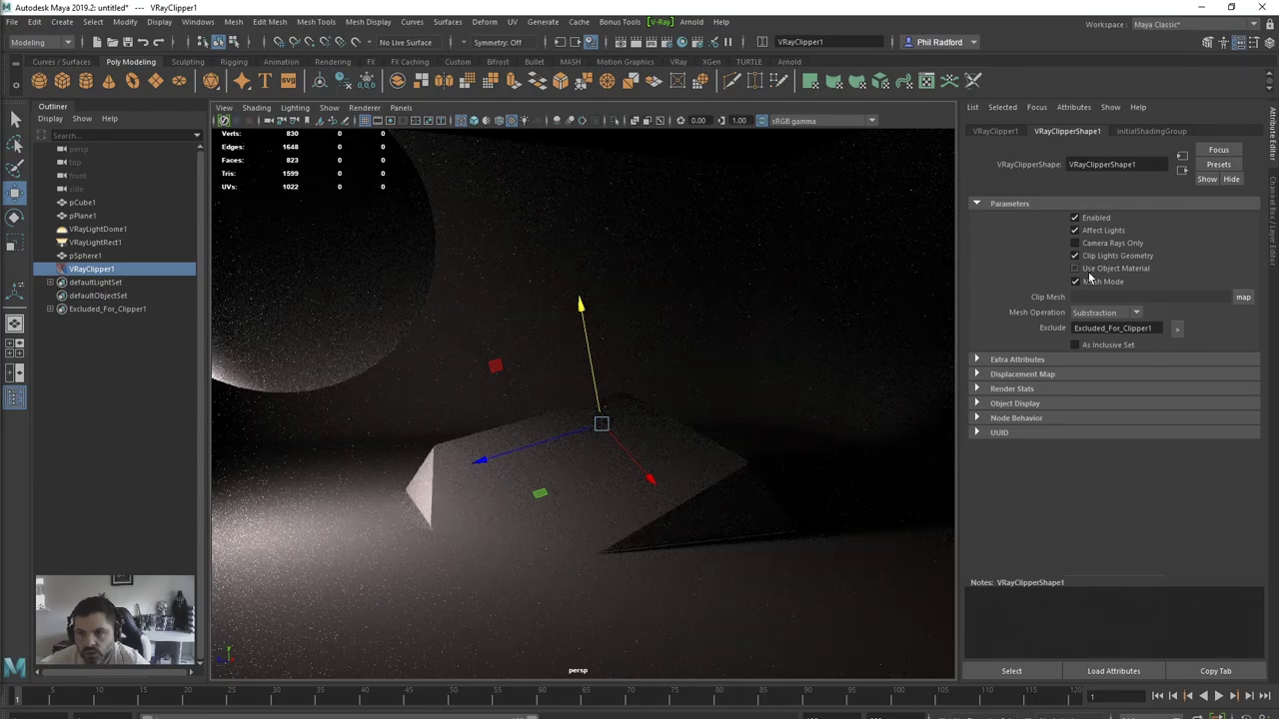
mouse_move(665, 468)
left_mouse_down("alt")
mouse_move(676, 478)
mouse_move(662, 476)
left_mouse_up("alt")
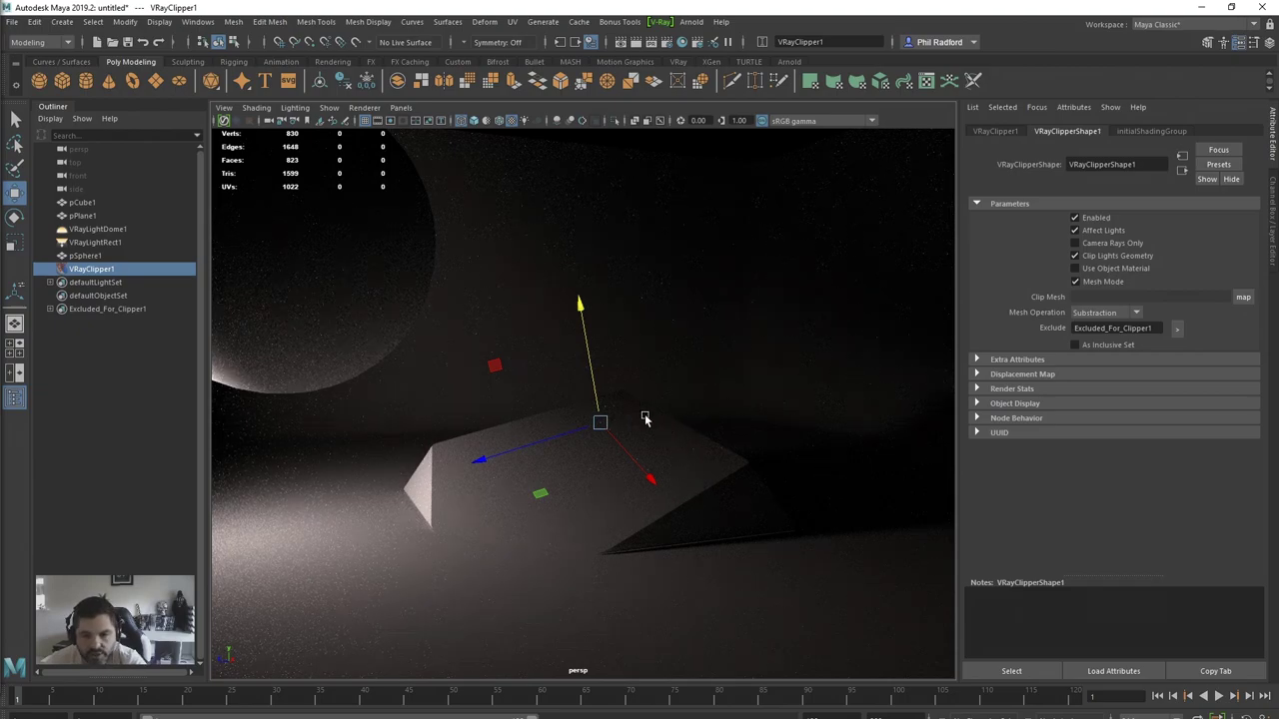
Step: Set the diffuse color of the pyramid's V-Ray material to red
left_click(737, 491)
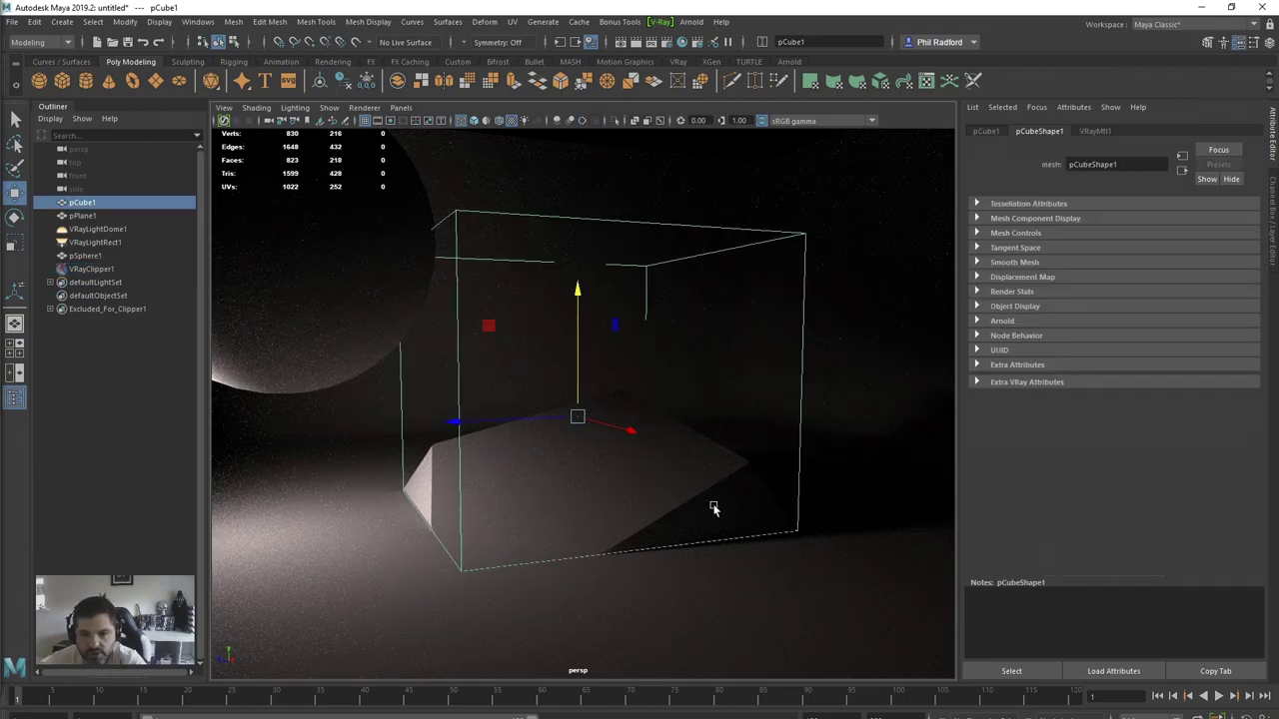
left_click(1094, 130)
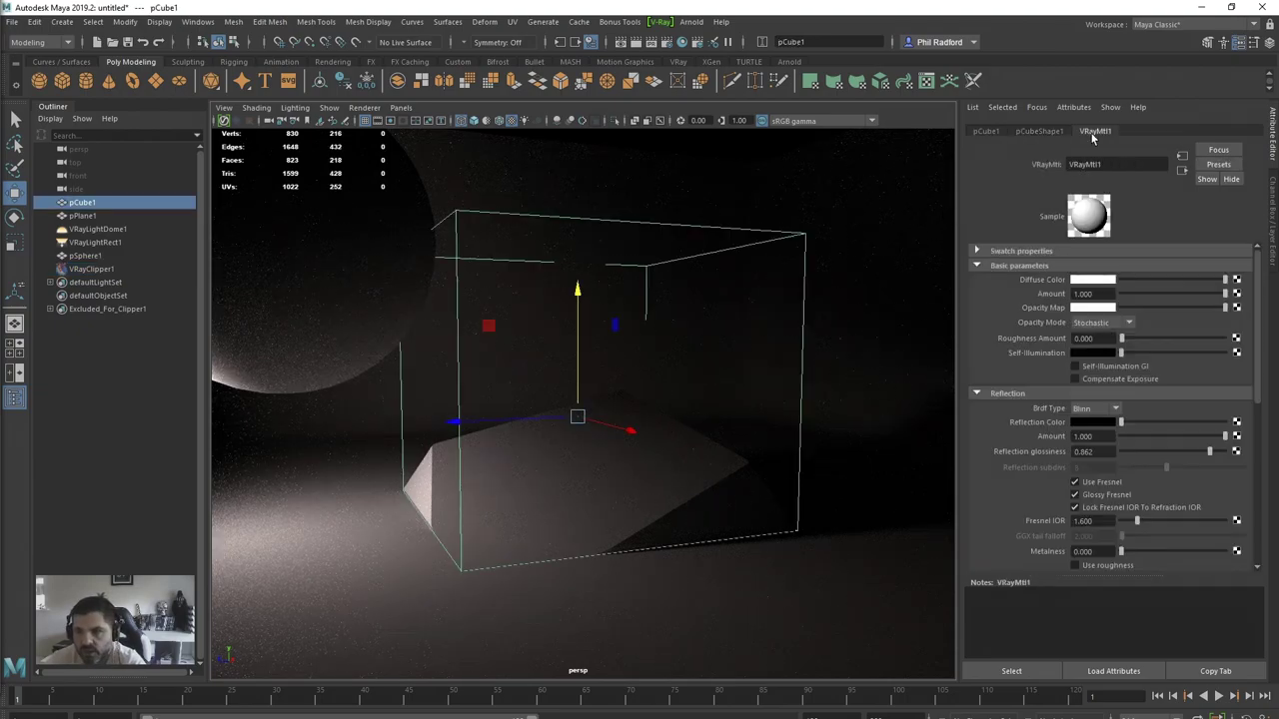
left_click(1092, 280)
left_click(1039, 246)
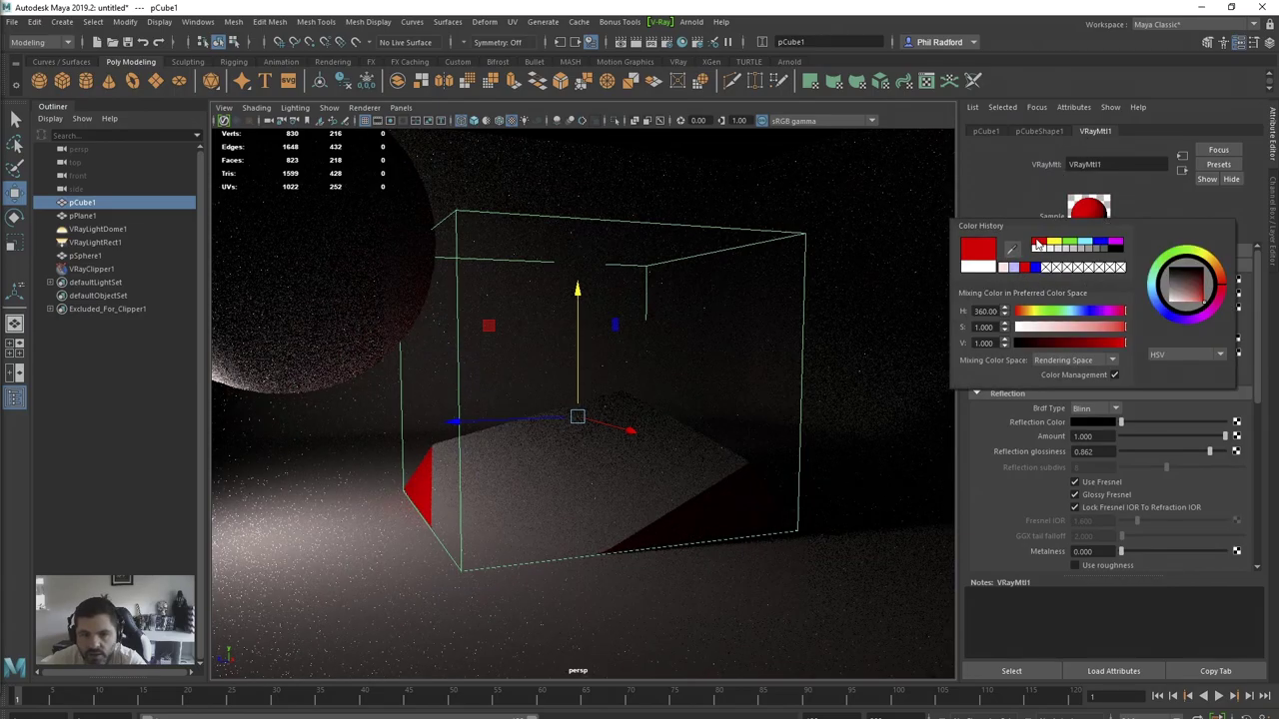
left_click_drag(557, 513, 585, 523, "alt")
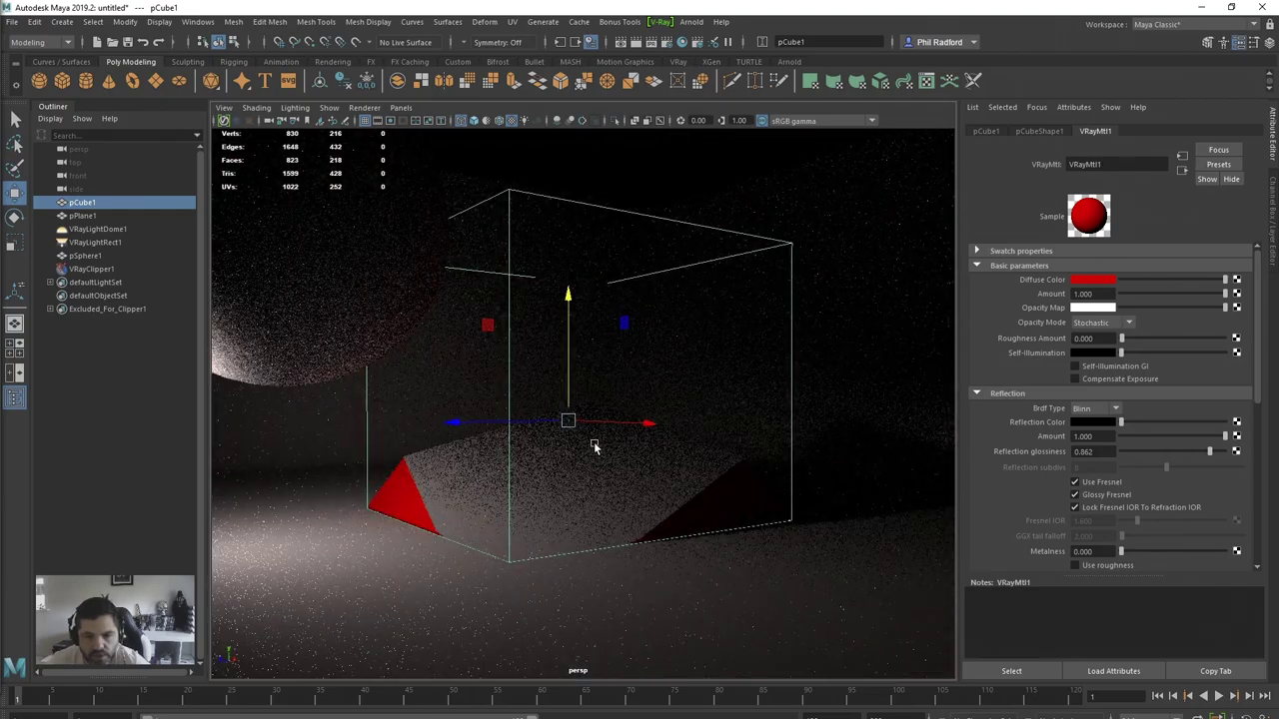
left_click_drag(665, 462, 649, 466, "alt")
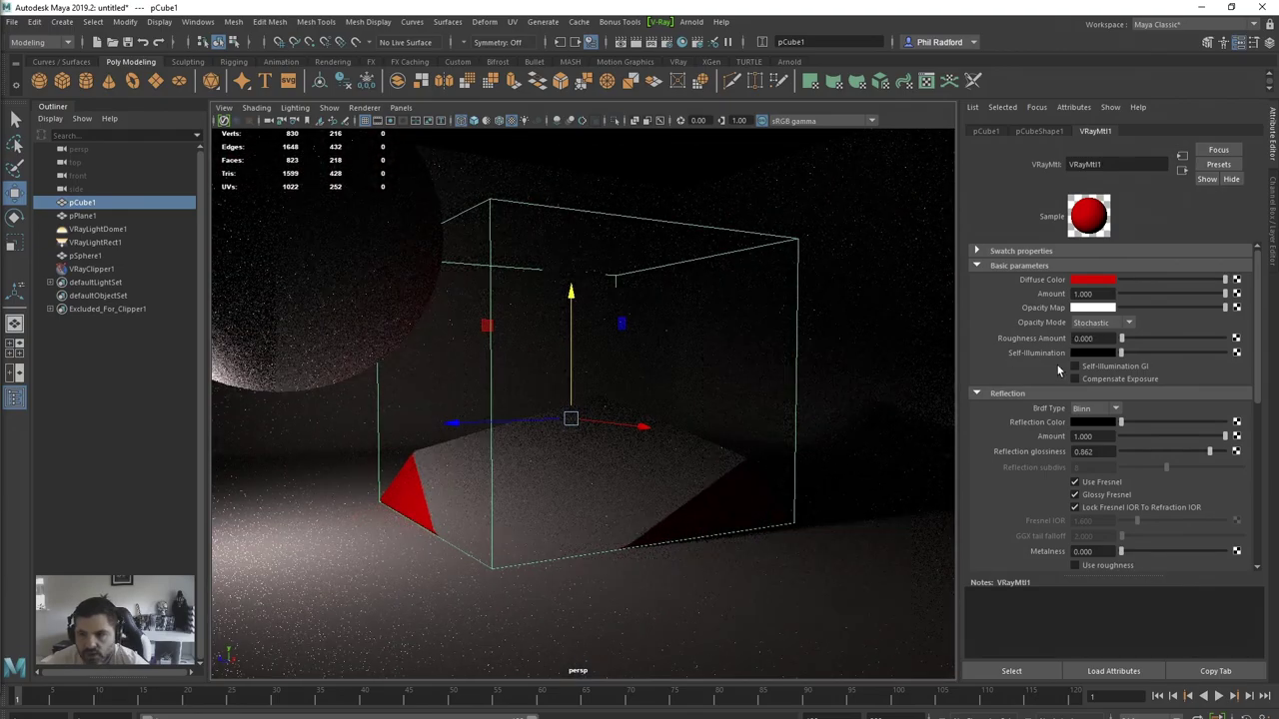
Step: Enable Use Object Material on the V-Ray clipper so the cut surface takes the pyramid's material
left_click(92, 268)
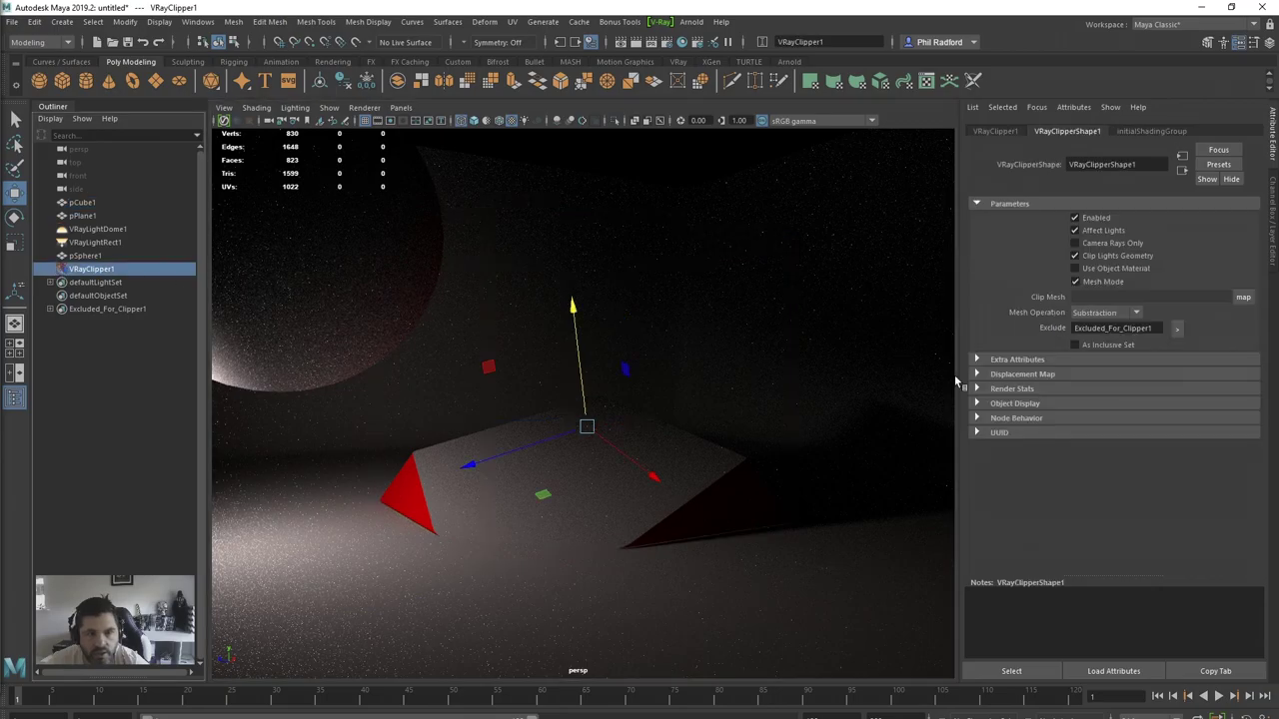
left_click(1099, 269)
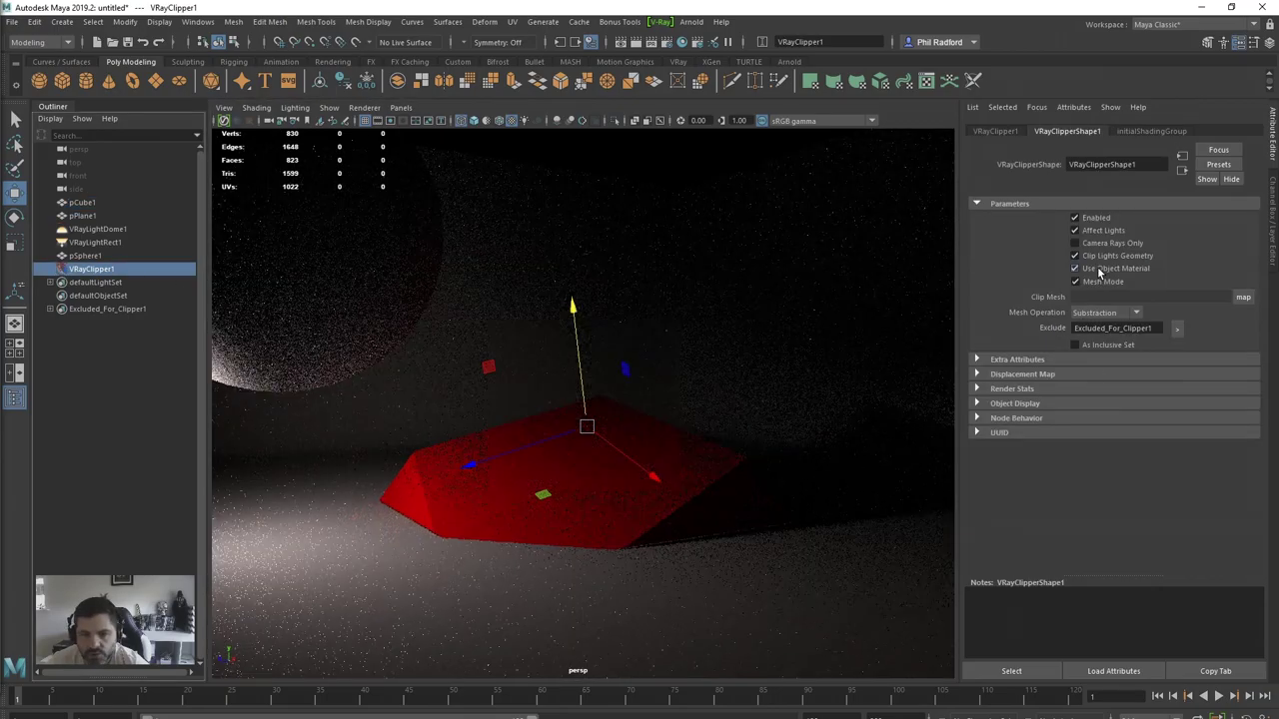
left_click_drag(856, 420, 760, 500, "alt")
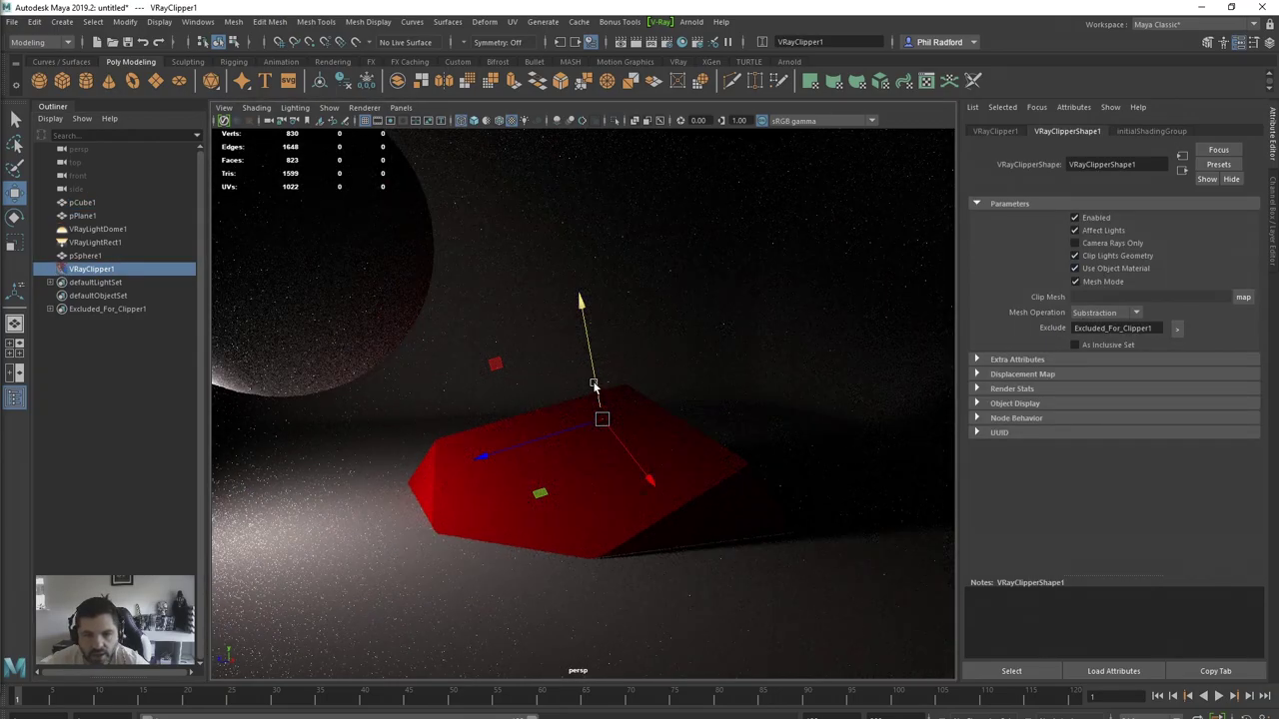
Step: Raise the tilted V-Ray clipper so it cuts the pyramid roughly halfway up
left_click_drag(596, 387, 708, 406, "alt")
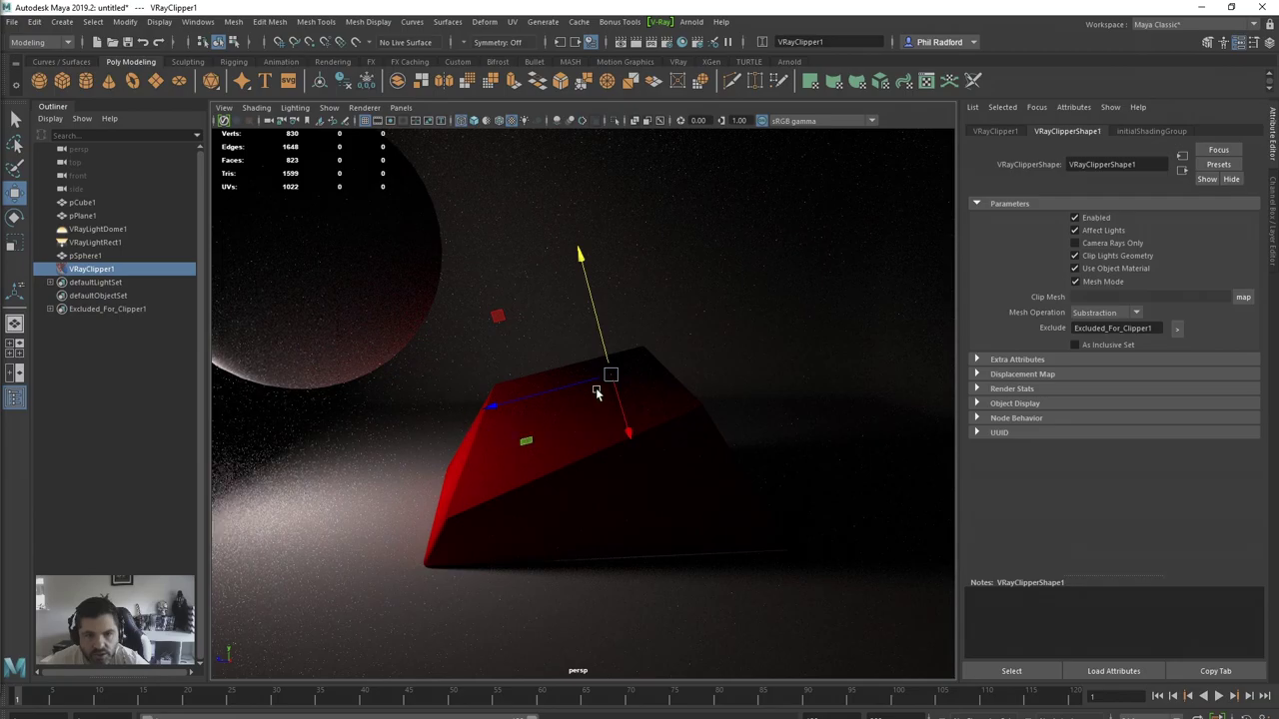
left_click_drag(600, 331, 599, 304)
left_click_drag(509, 374, 569, 413, "alt")
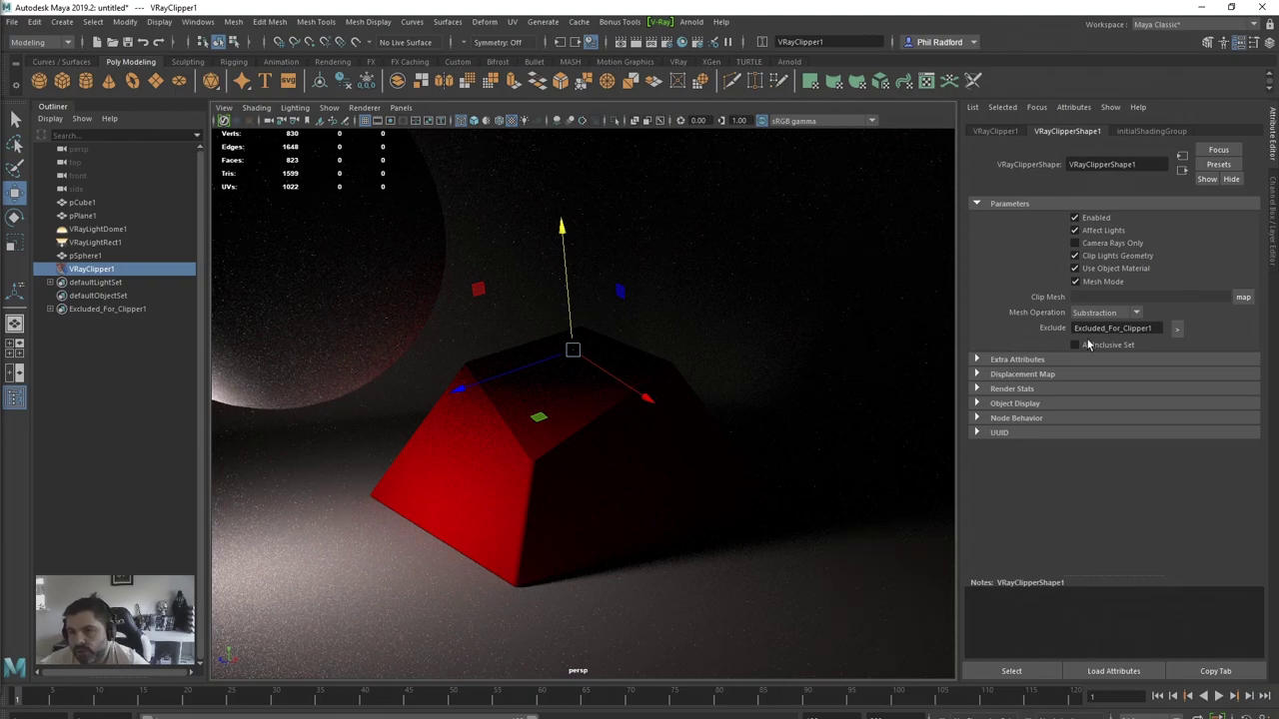
Step: Toggle the V-Ray clipper's Affect Lights and Clip Lights Geometry options off and back on to compare the render
left_click(1075, 256)
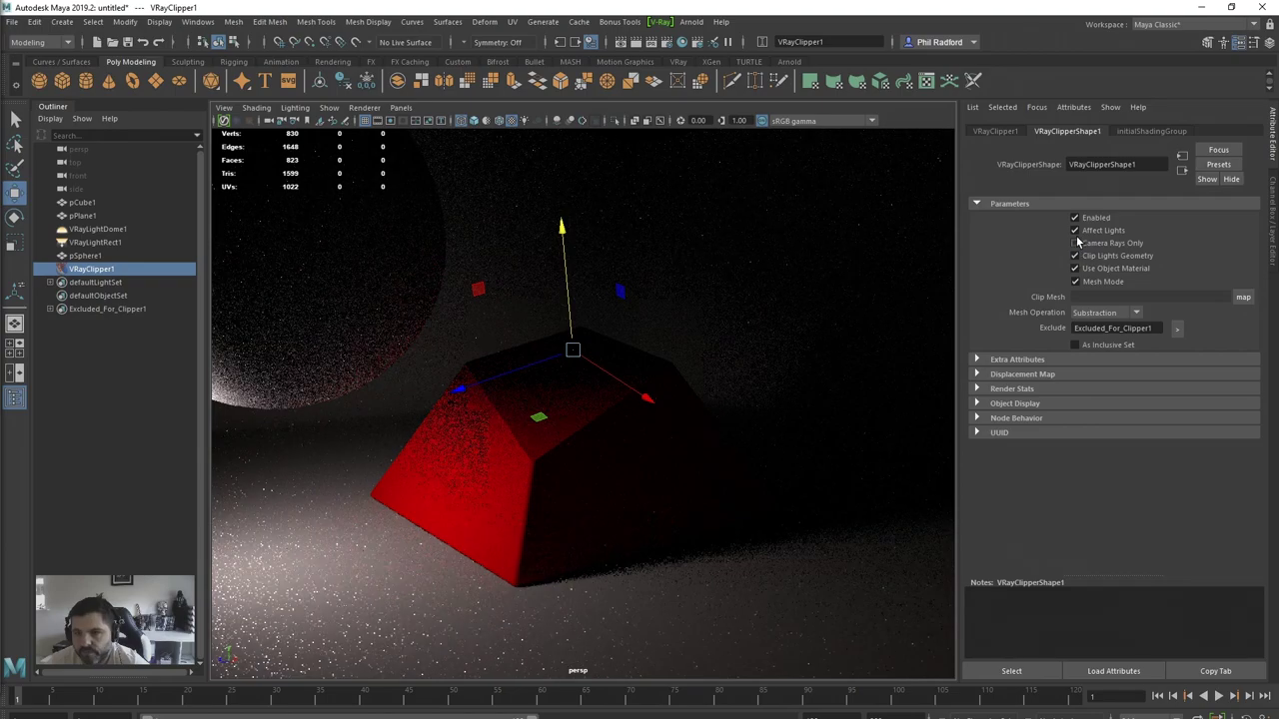
left_click(1075, 230)
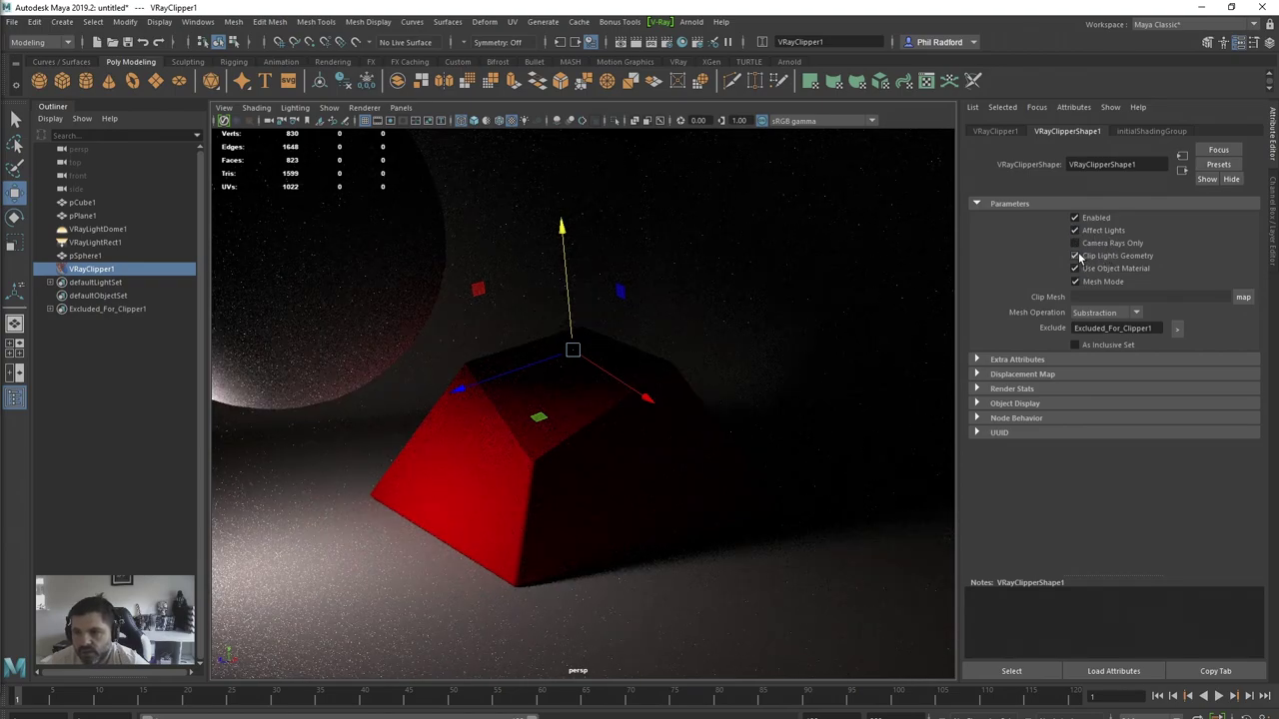
left_click(1075, 256)
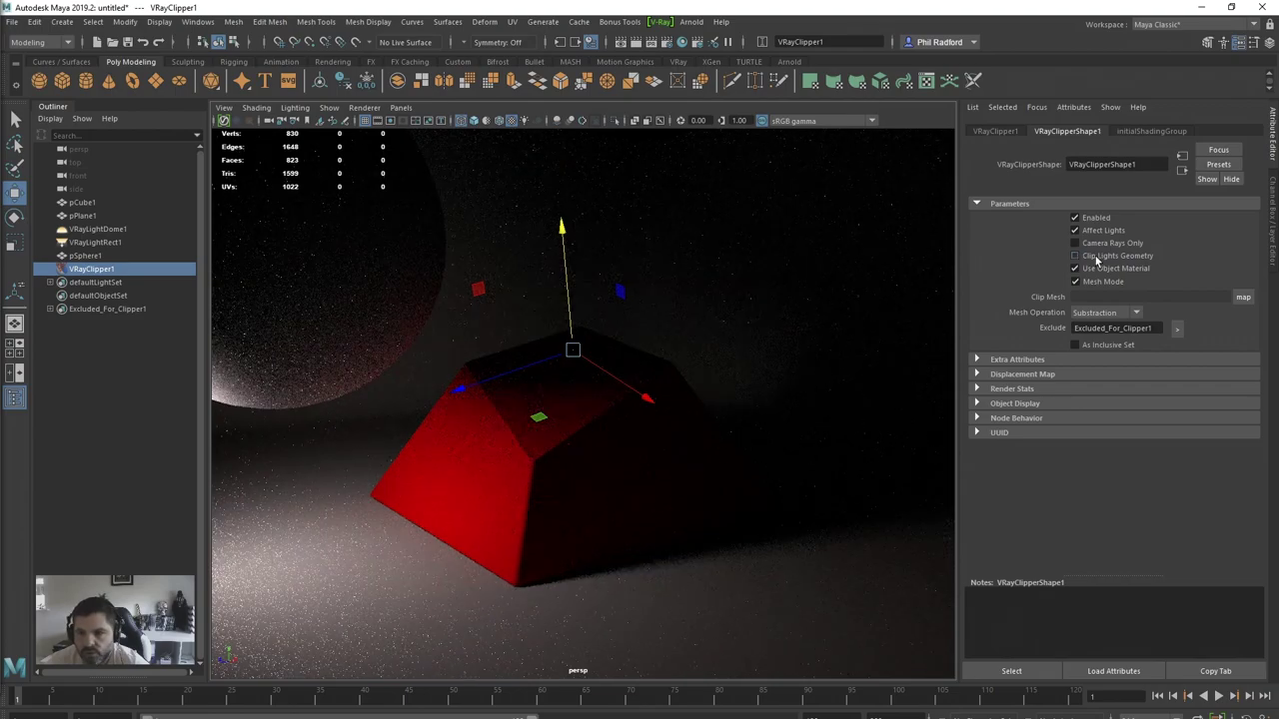
left_click(1075, 256)
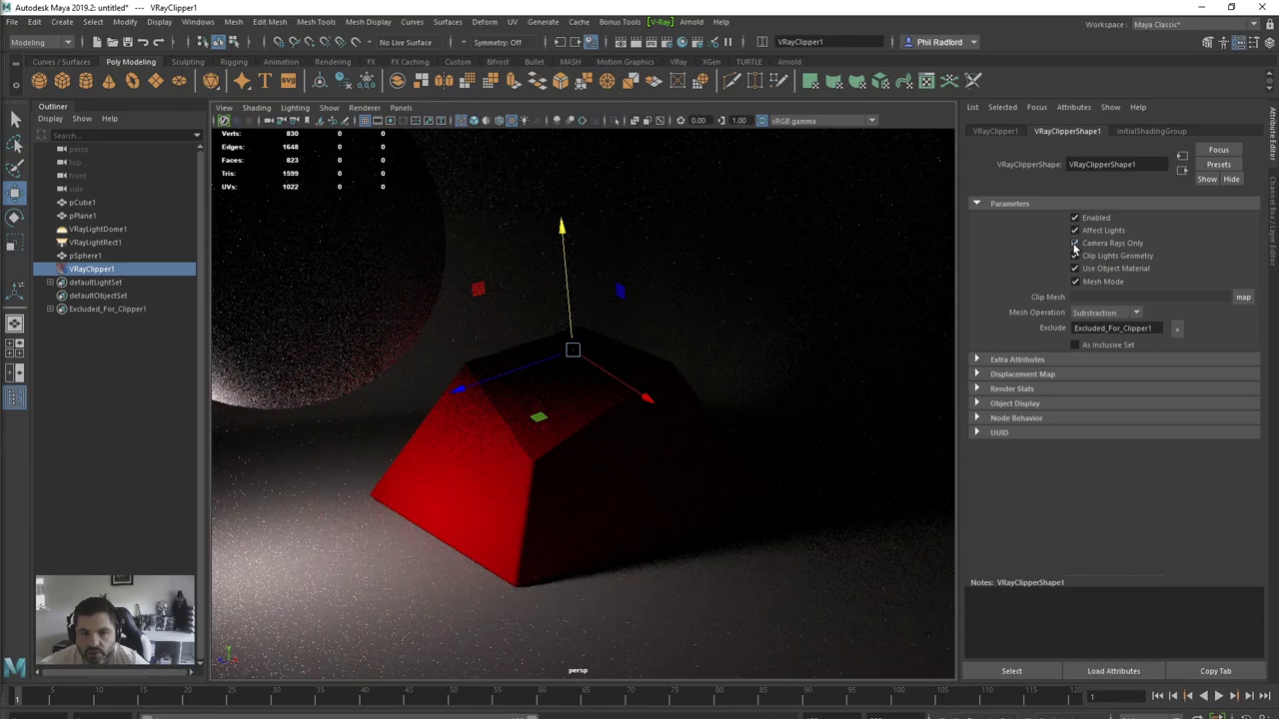
Step: Test Camera Rays Only by lowering and raising the V-Ray clipper through the pyramid, and turn the option back off
left_click_drag(665, 298, 590, 290, "alt")
left_click_drag(565, 229, 572, 275)
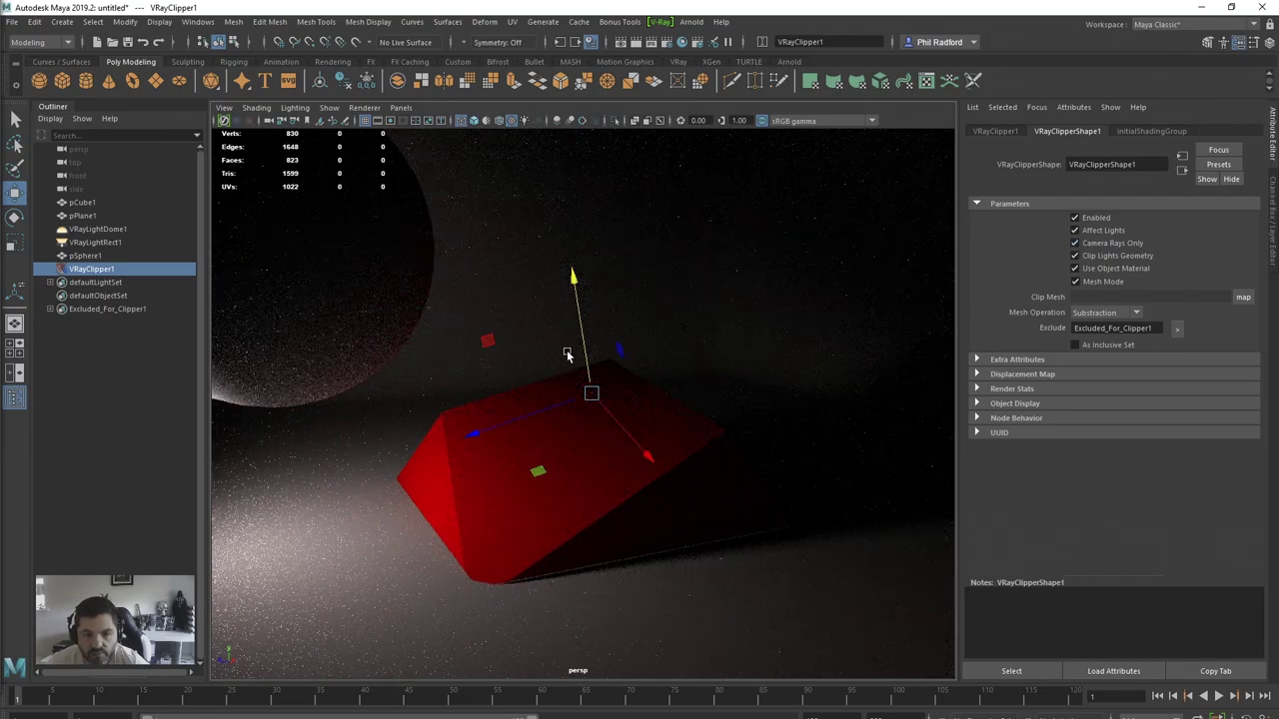
left_click_drag(587, 343, 583, 286)
left_click(1111, 244)
left_click_drag(626, 376, 708, 395, "alt")
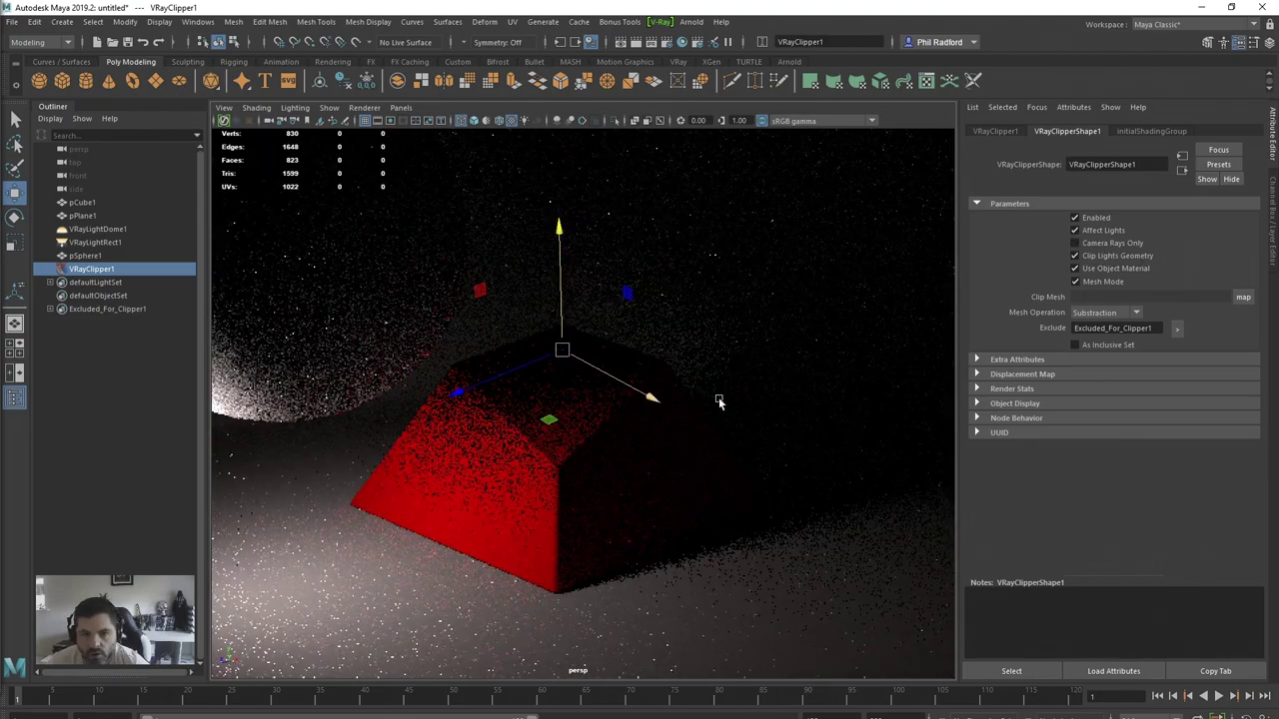
Step: Switch the viewport renderer to Viewport 2.0 and delete the V-Ray clipper from the scene
left_click(364, 107)
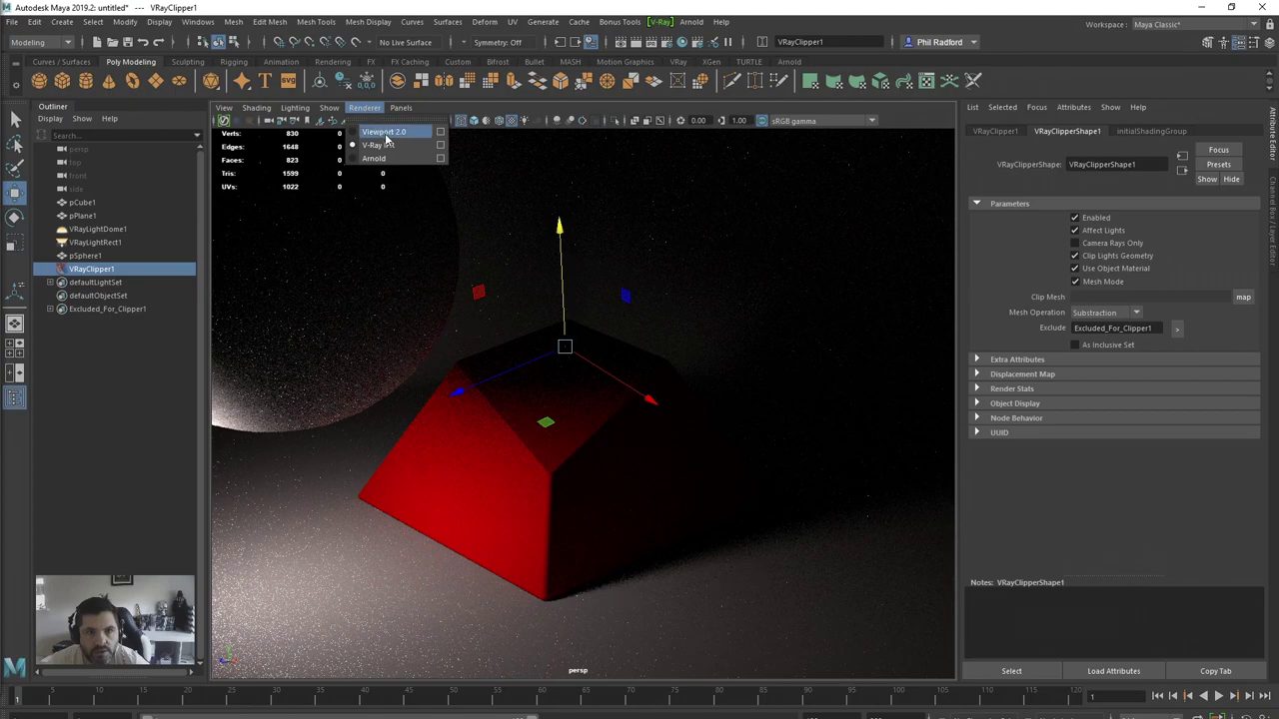
left_click(388, 129)
left_click_drag(754, 424, 684, 407, "alt")
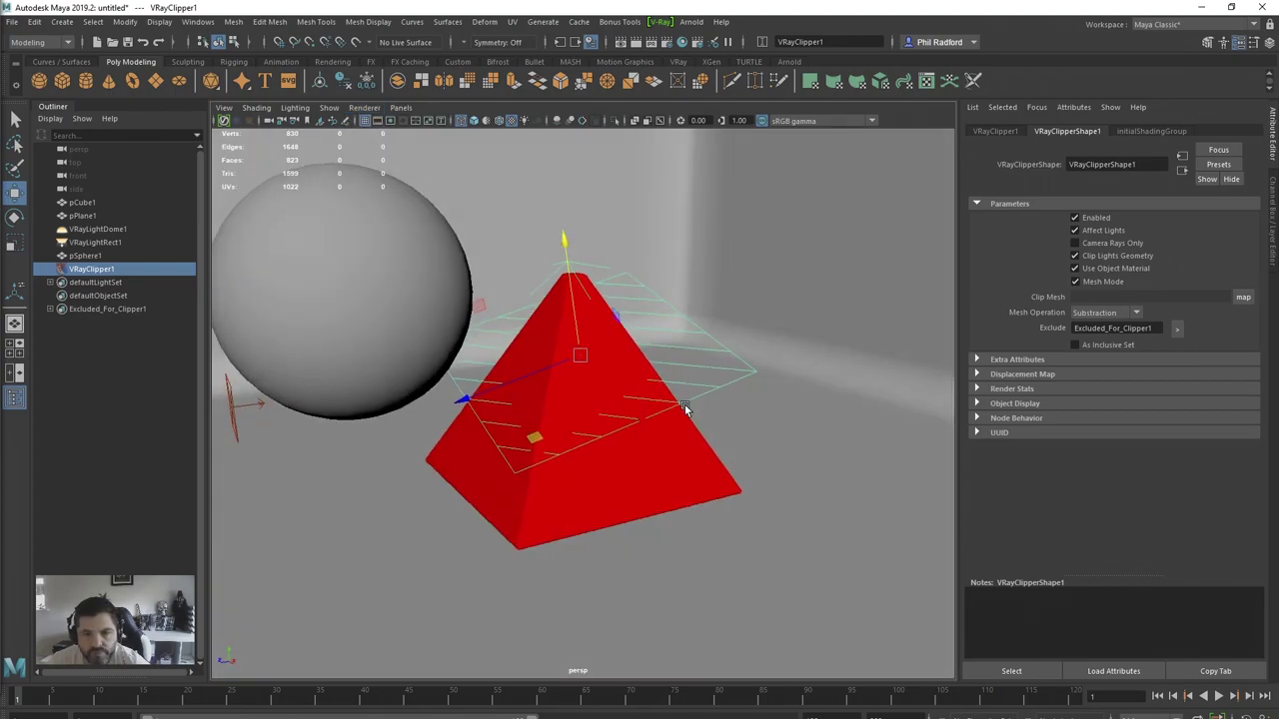
key("Delete")
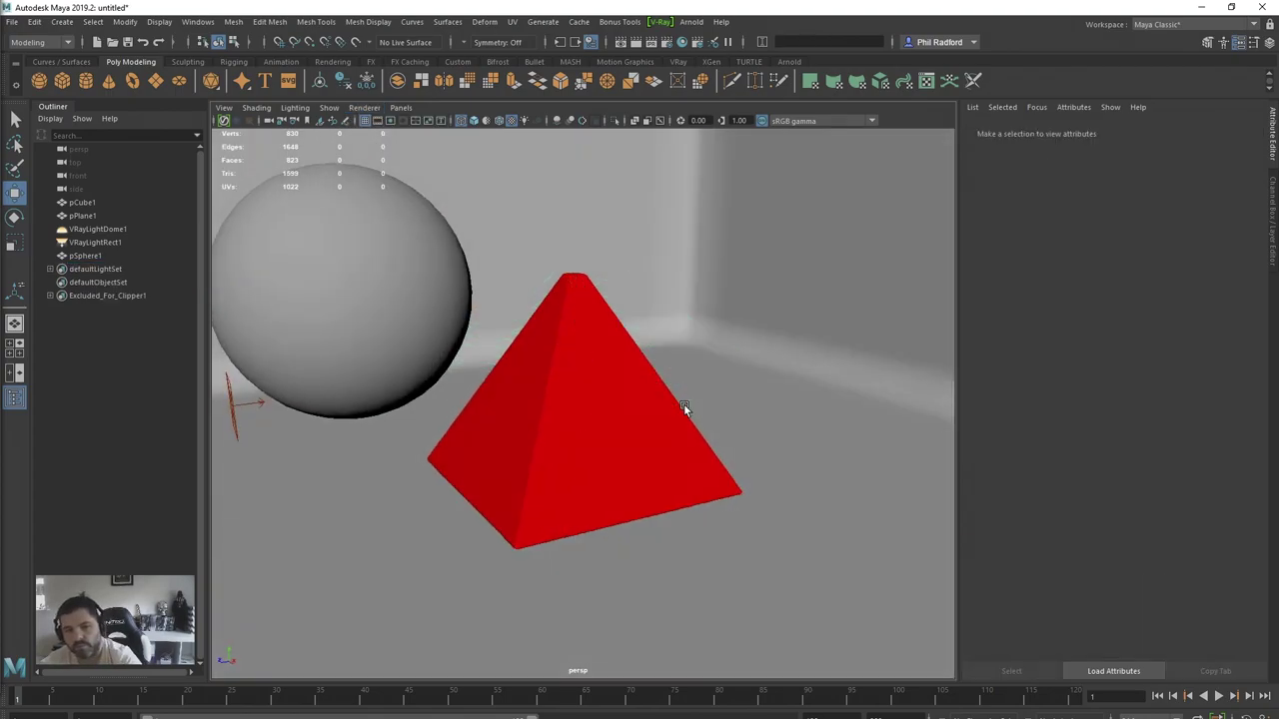
mouse_move(674, 401)
left_mouse_down("alt")
mouse_move(597, 402)
mouse_move(673, 399)
mouse_move(651, 390)
left_mouse_up("alt")
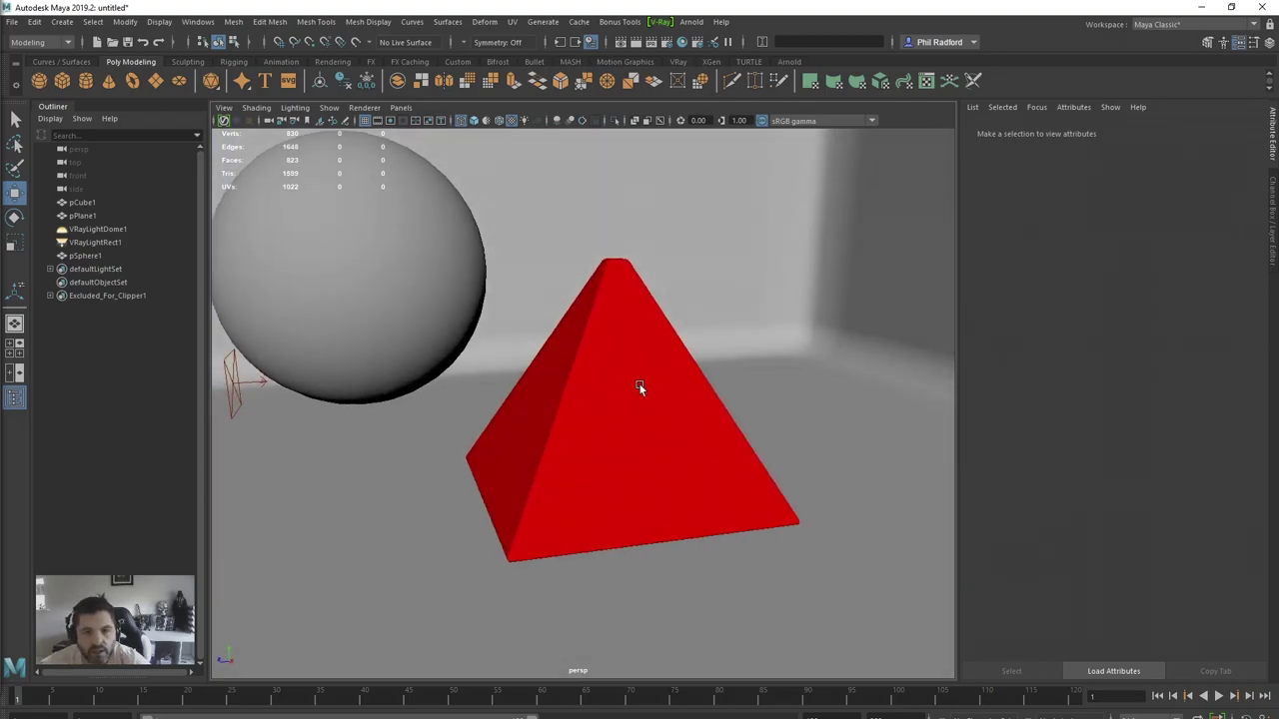
Step: Duplicate the sphere and move one of the two so that it partly overlaps the other
left_click(372, 236)
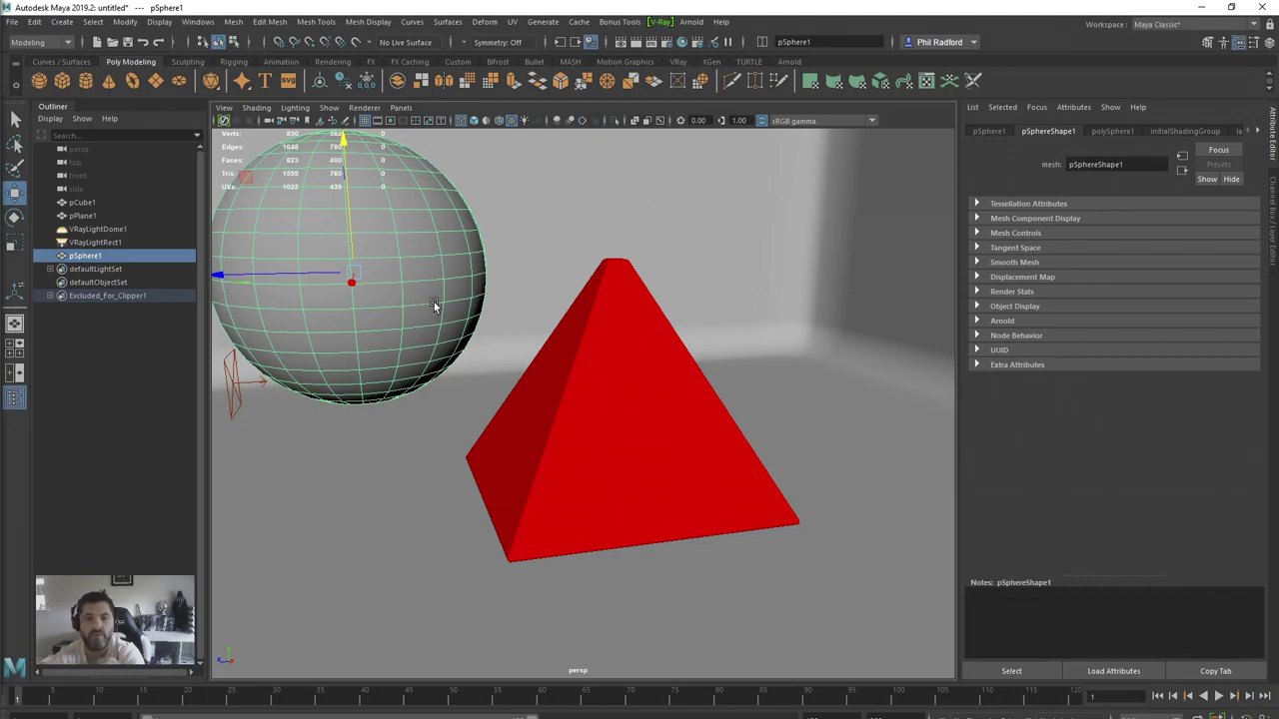
left_click_drag(430, 290, 525, 329, "alt")
key("ctrl+d")
left_click_drag(442, 318, 572, 243)
Step: Merge the two overlapping spheres with a Boolean union and delete the construction history of the result
left_click(396, 291, "shift")
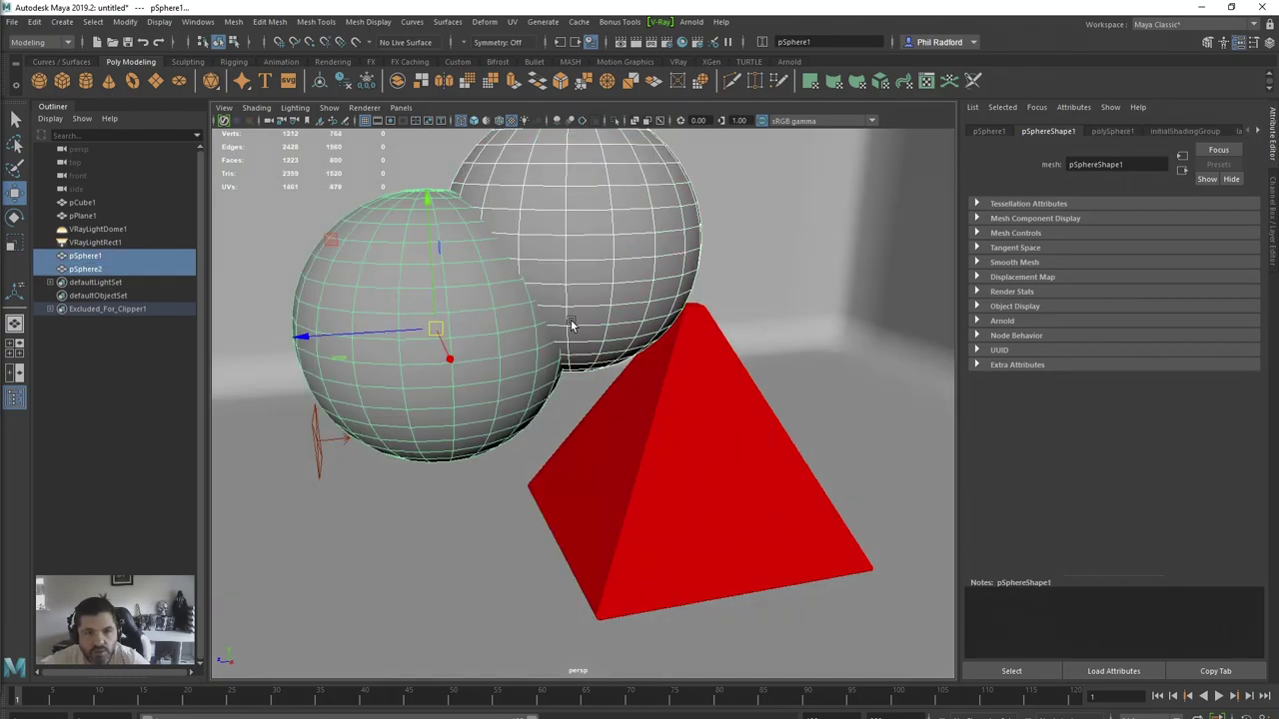
left_click(234, 23)
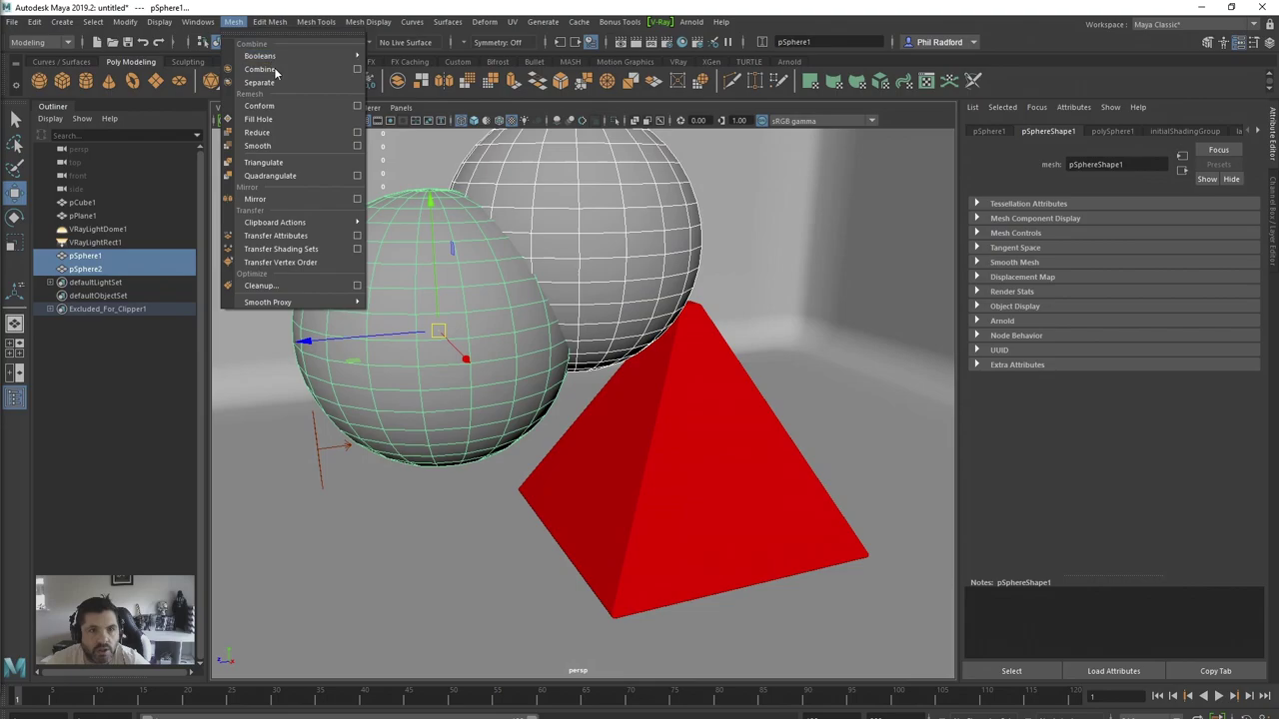
mouse_move(292, 59)
left_click(396, 68)
left_click_drag(429, 299, 453, 288, "alt")
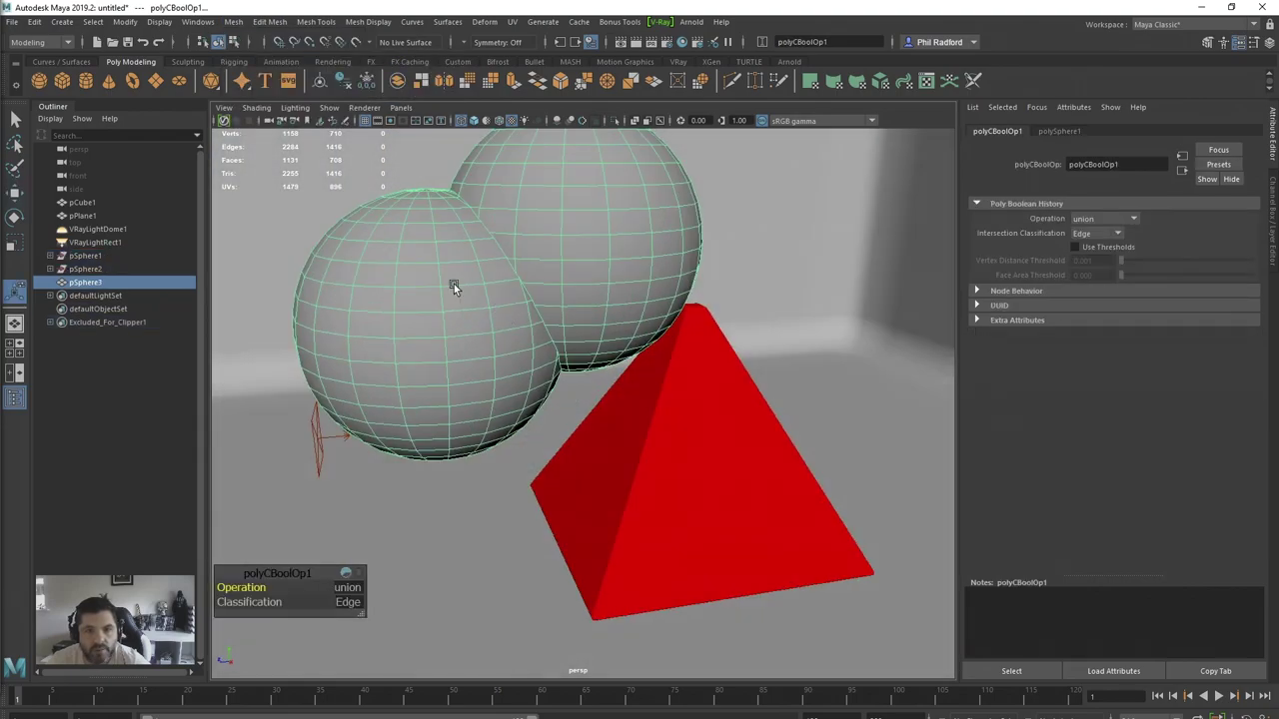
left_click(35, 23)
mouse_move(152, 184)
left_click(268, 191)
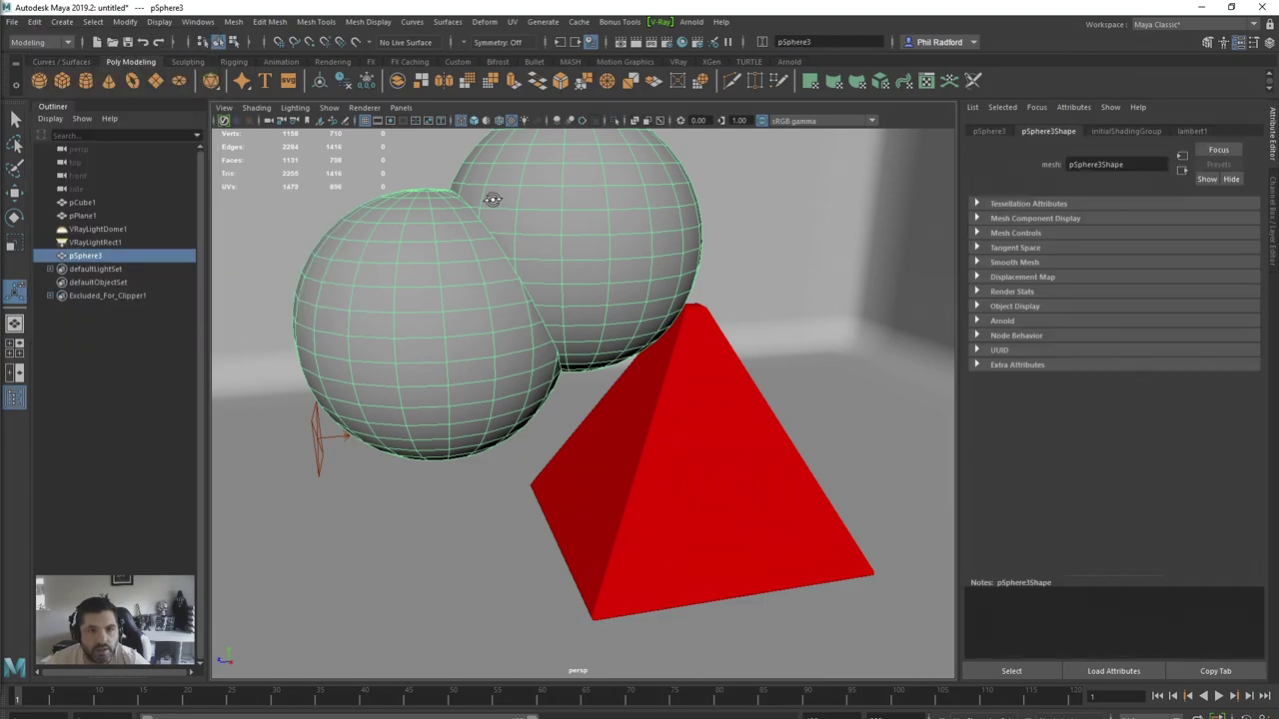
left_click_drag(491, 199, 522, 199, "alt")
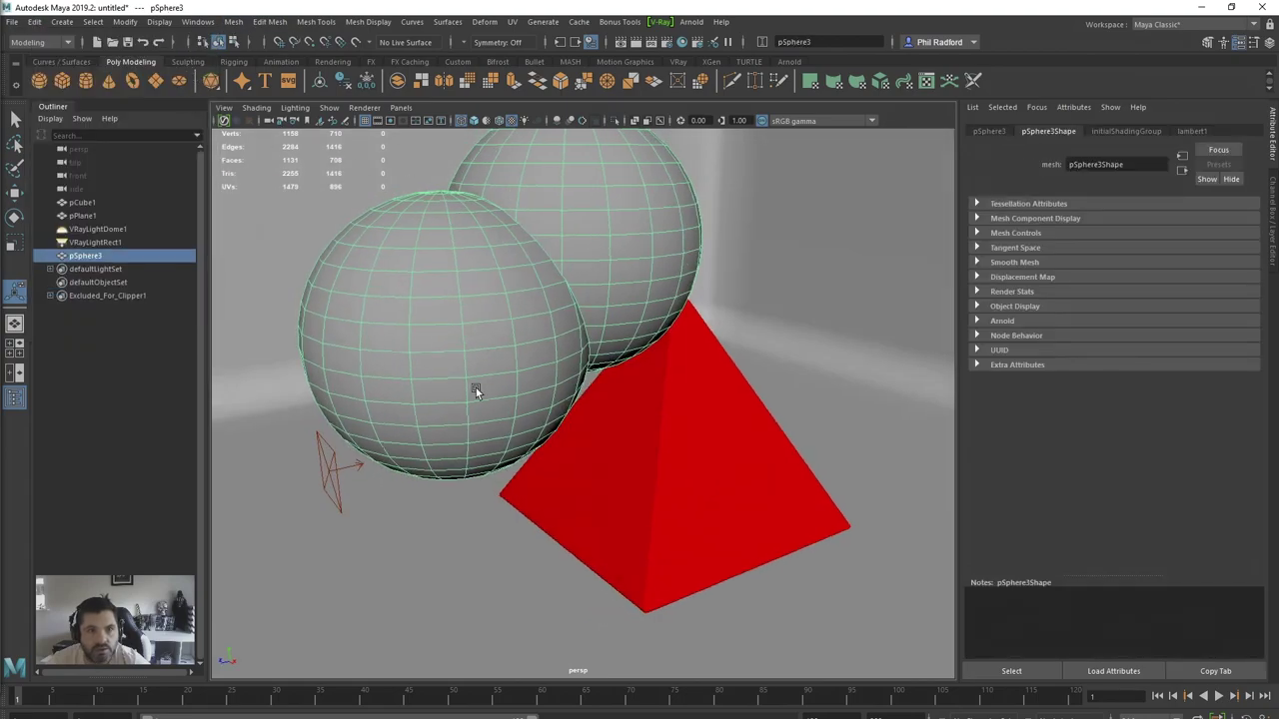
Step: Create a V-Ray clipper that uses the merged sphere mesh as its clip mesh
left_click_drag(623, 252, 617, 249, "alt")
left_click_drag(545, 270, 458, 336, "alt")
left_click_drag(456, 412, 506, 404, "alt")
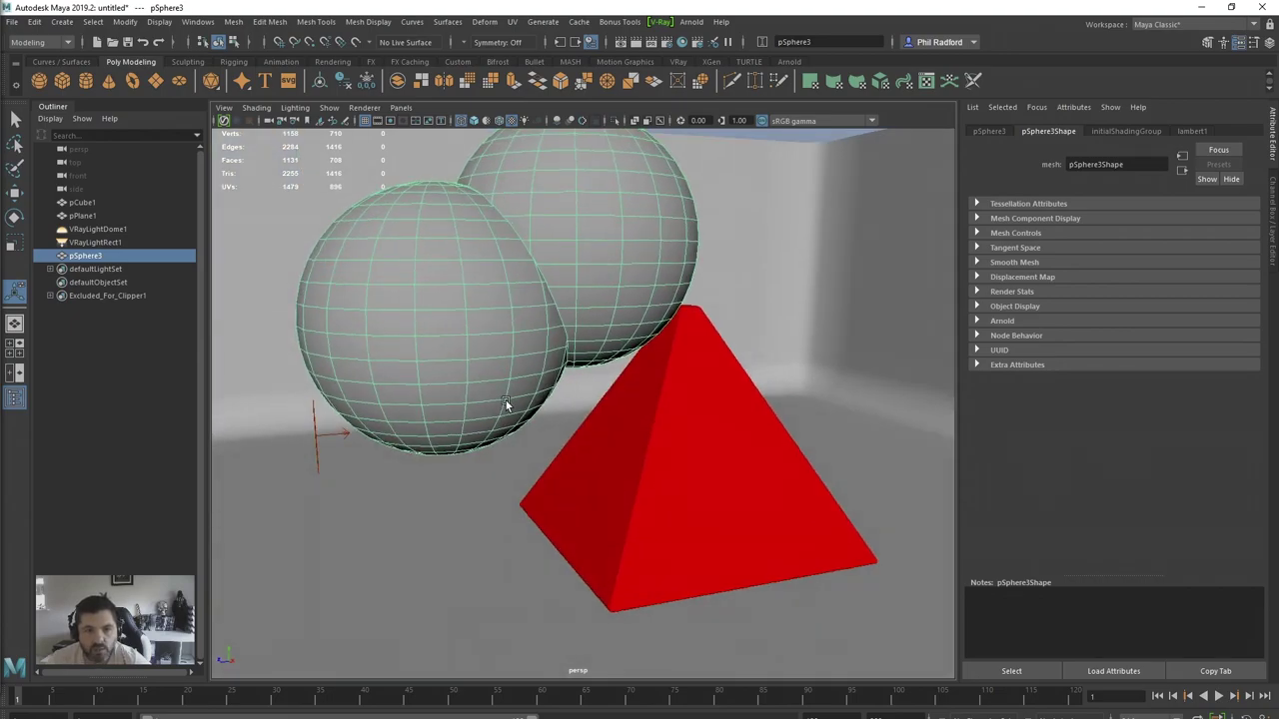
left_click(60, 22)
mouse_move(150, 336)
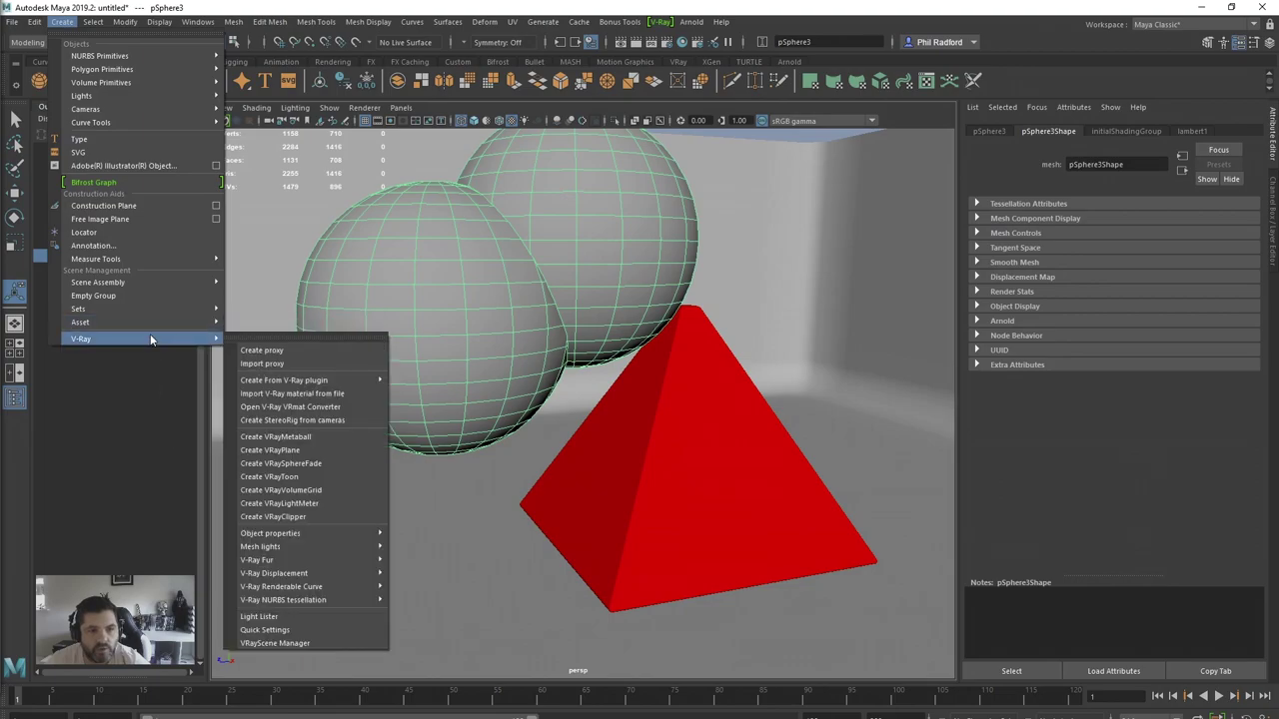
left_click(307, 338)
left_click_drag(308, 338, 171, 259)
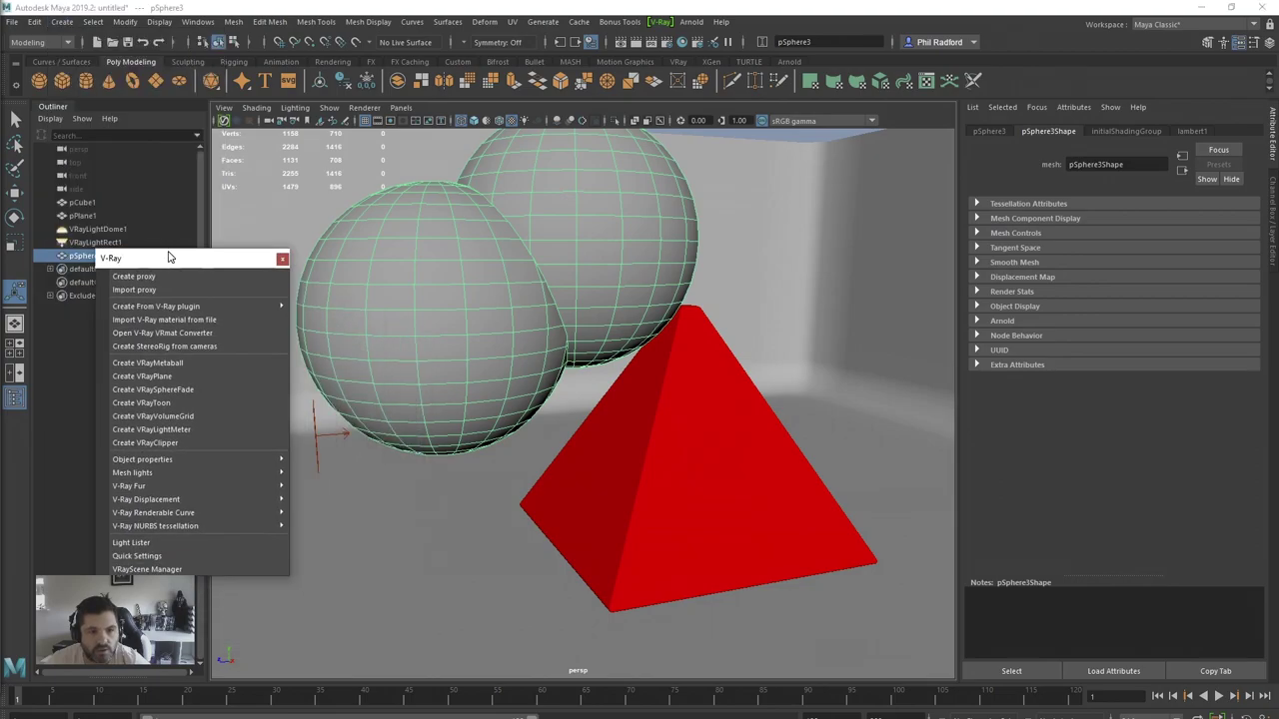
left_click(145, 442)
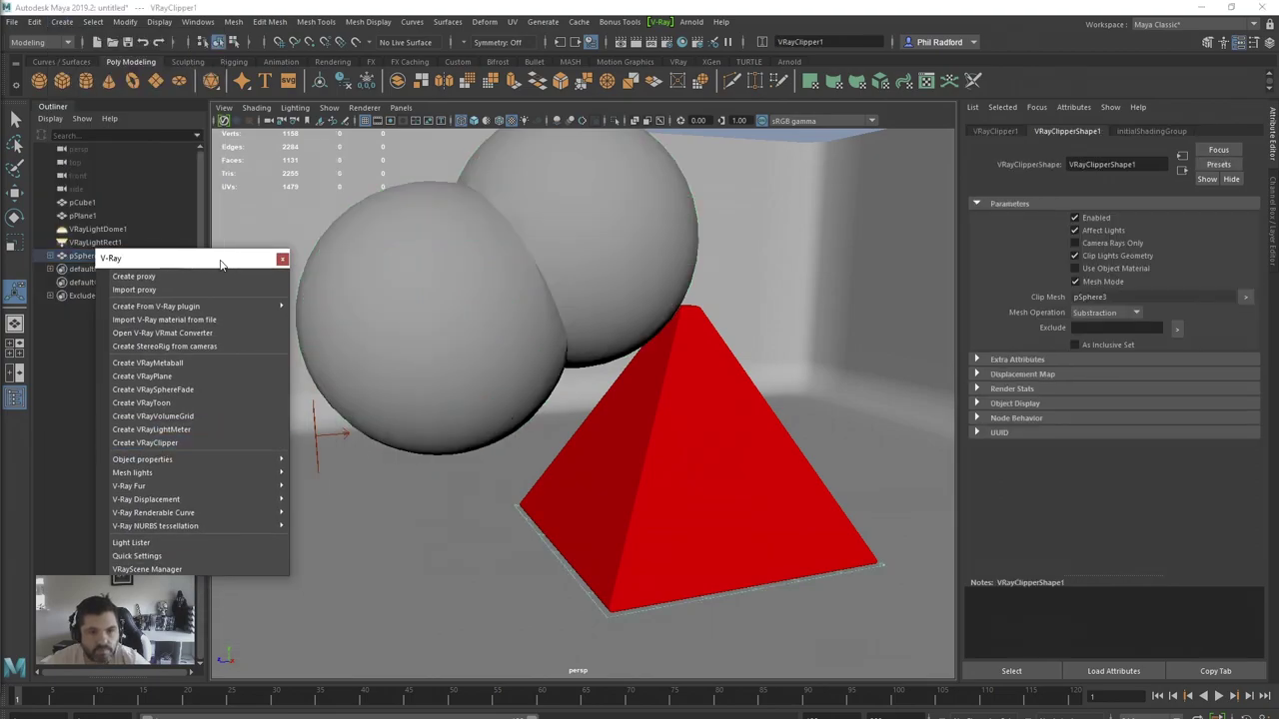
left_click(282, 258)
Step: Frame the spheres and pyramid and switch the viewport renderer to V-Ray IPR
left_click_drag(547, 316, 566, 395, "alt")
left_click_drag(823, 543, 825, 512, "alt")
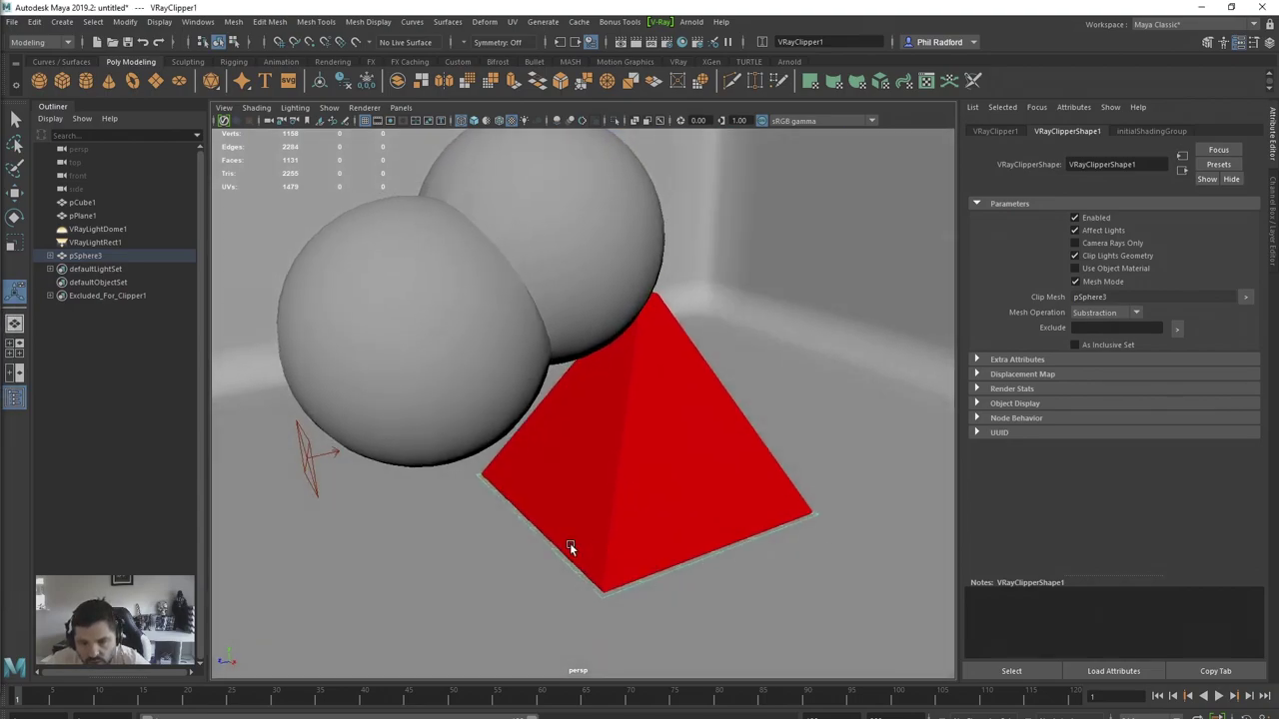
left_click_drag(651, 600, 788, 485, "alt")
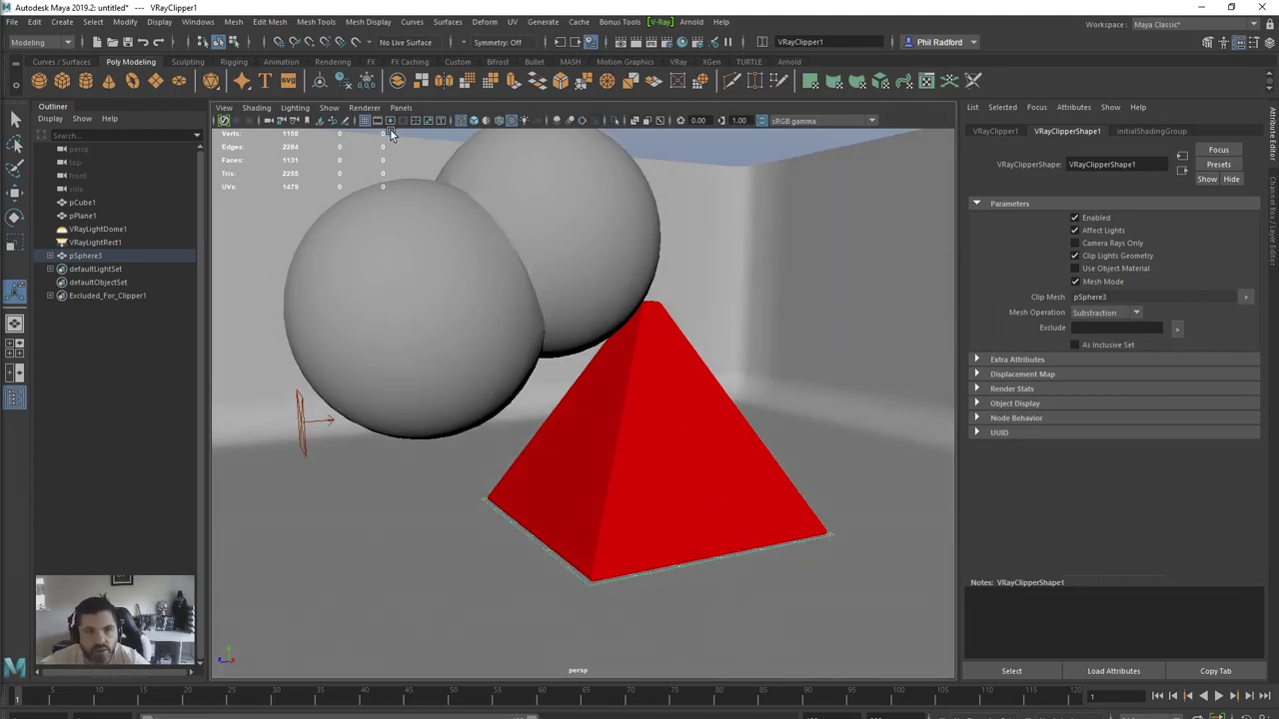
left_click(364, 107)
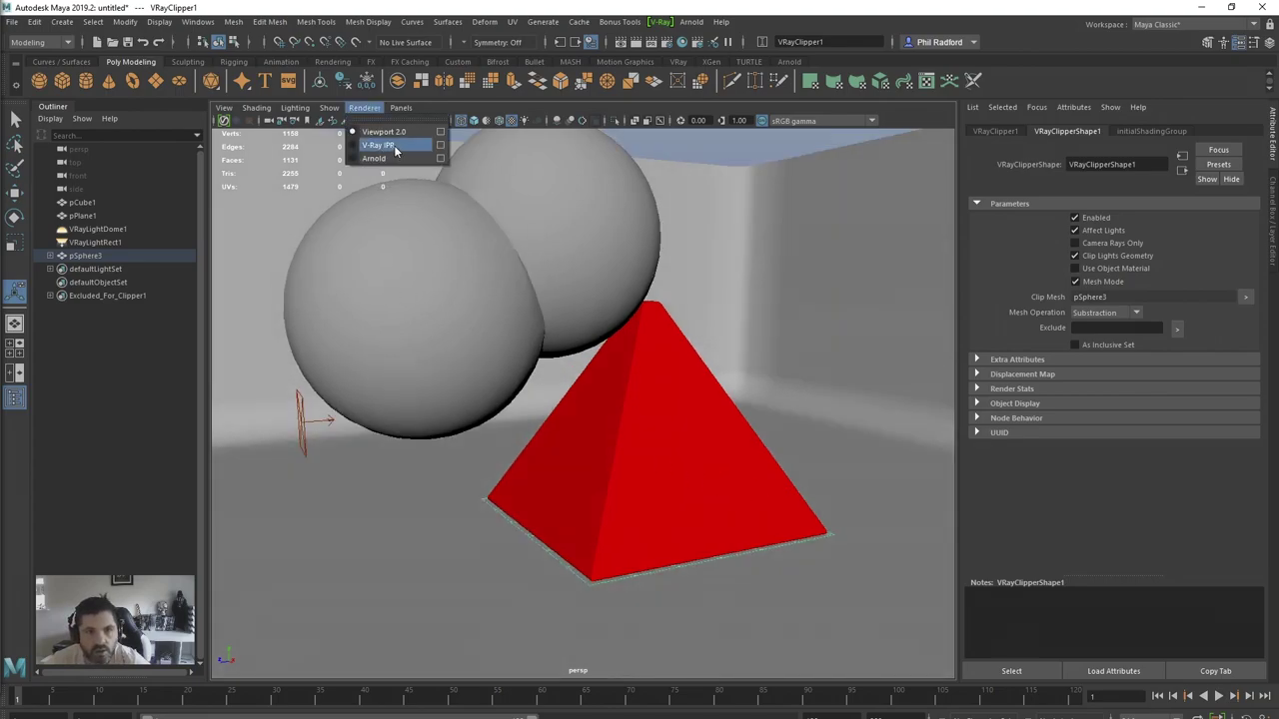
left_click(394, 148)
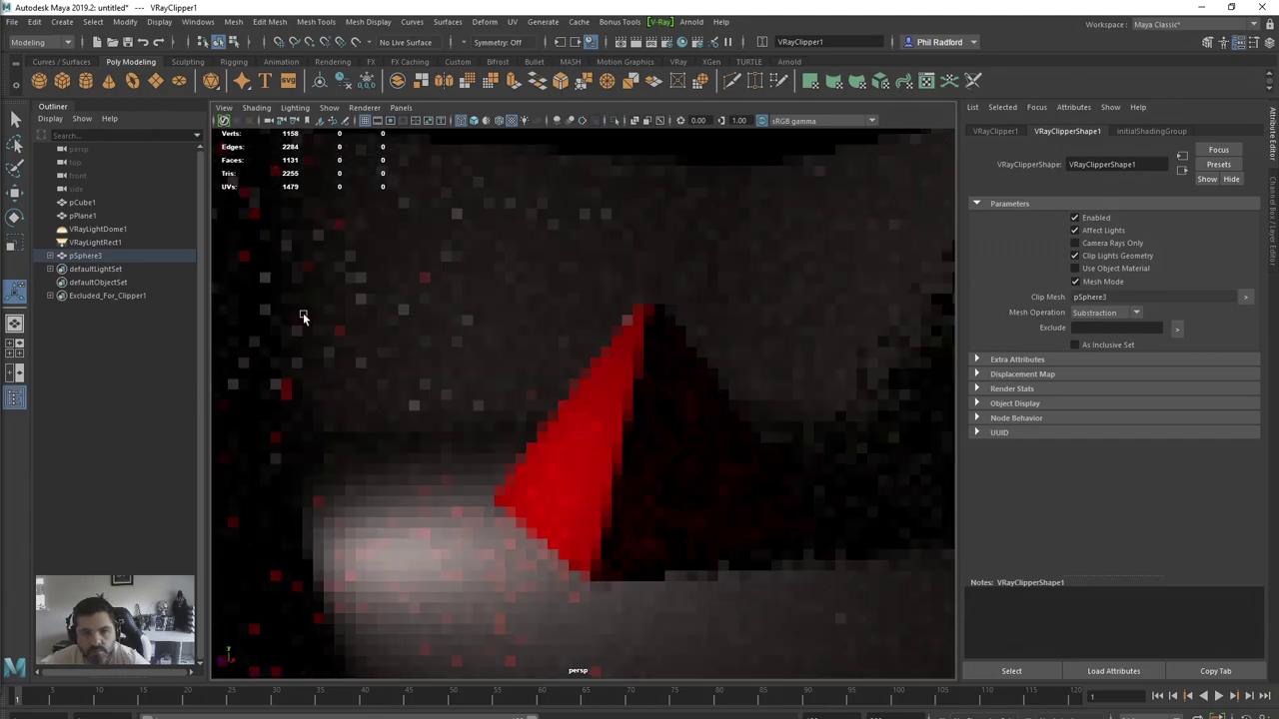
Step: Select the merged sphere mesh and move it over and down into the pyramid so it carves away the tip
left_click(51, 256)
left_click(100, 255)
key("w")
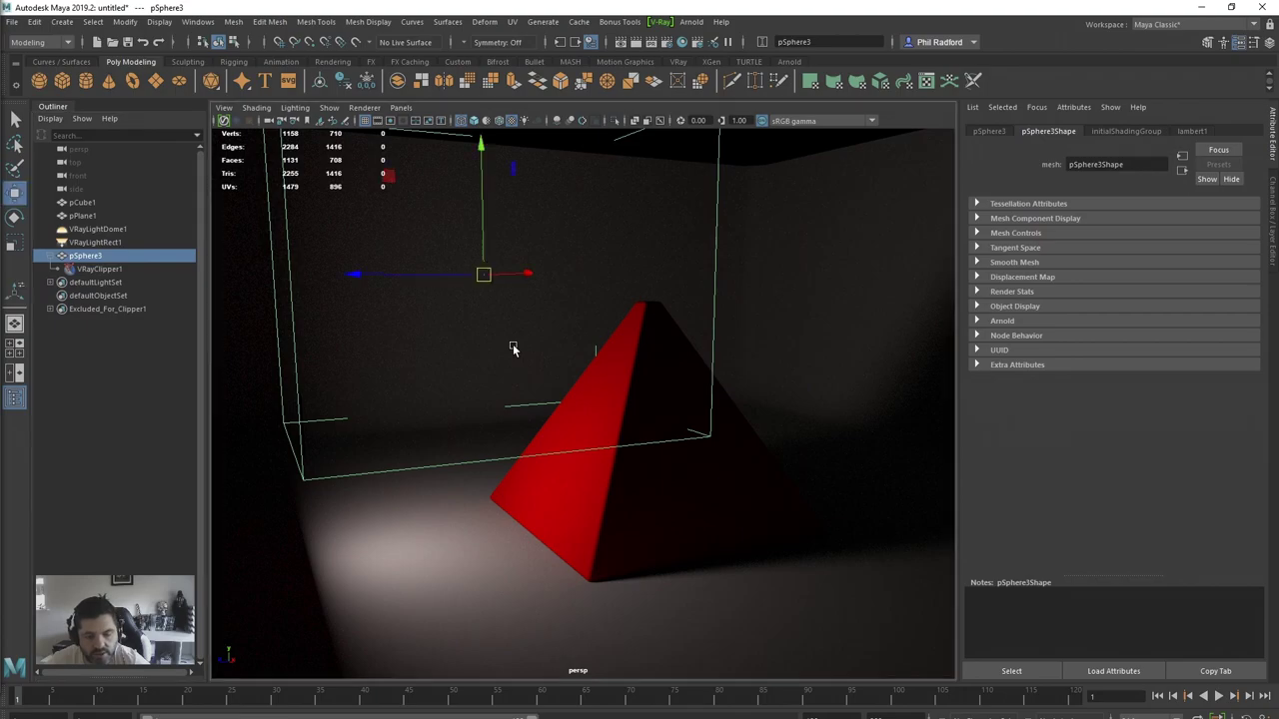
left_click_drag(353, 277, 499, 283)
left_click_drag(603, 222, 605, 272)
left_click_drag(569, 405, 531, 437, "alt")
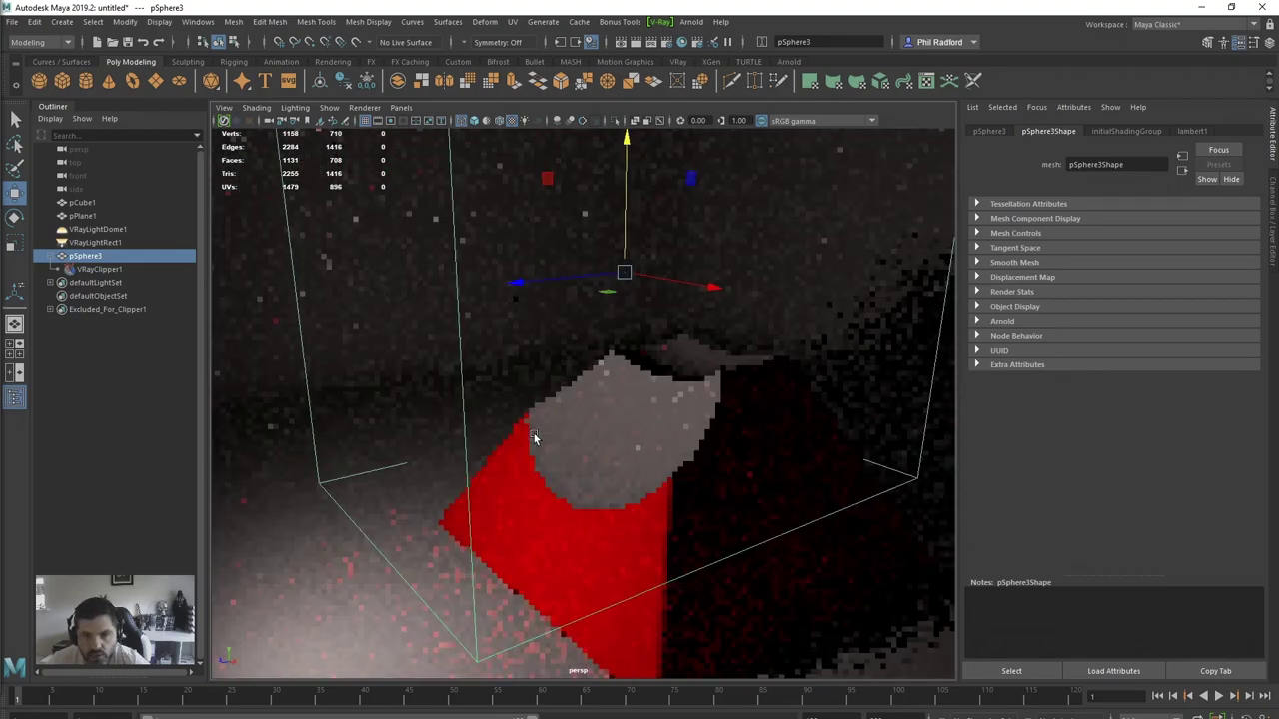
Step: Rotate the merged sphere mesh to change the angle of its cut through the pyramid
key("e")
left_click_drag(605, 363, 699, 399, "alt")
left_click_drag(814, 445, 796, 446, "alt")
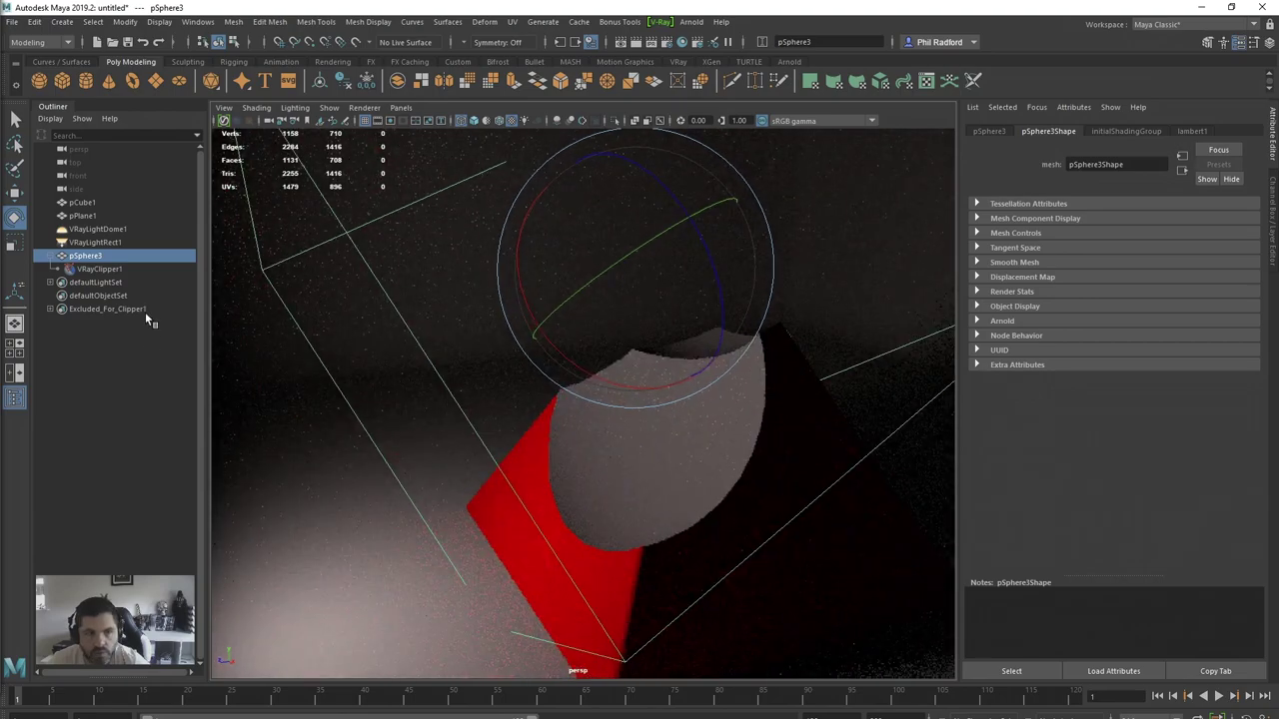
Step: Enable Use Object Material on the V-Ray clipper parented under the merged sphere mesh
left_click(100, 270)
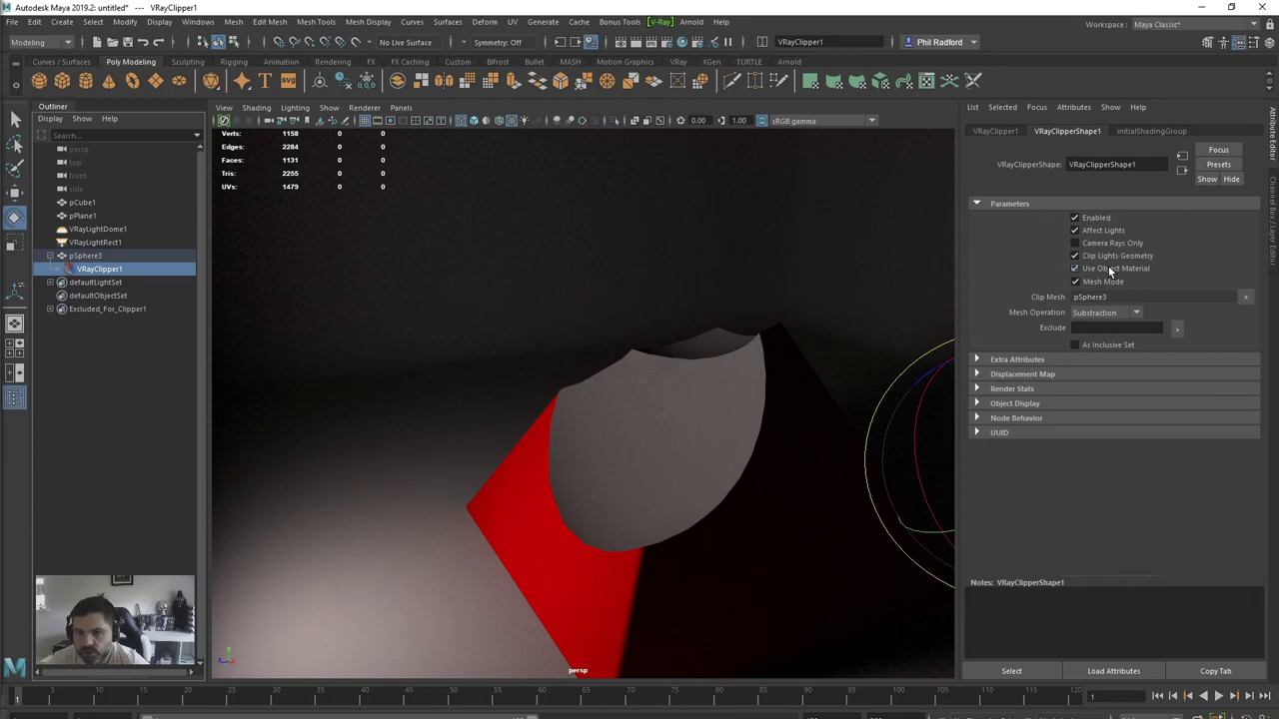
left_click_drag(633, 363, 610, 549, "alt")
Step: Switch the viewport renderer back to Viewport 2.0
left_click(359, 108)
left_click(372, 132)
left_click_drag(601, 468, 566, 479, "alt")
Step: Assign a new VRay Mtl to the merged sphere mesh
left_click(540, 271)
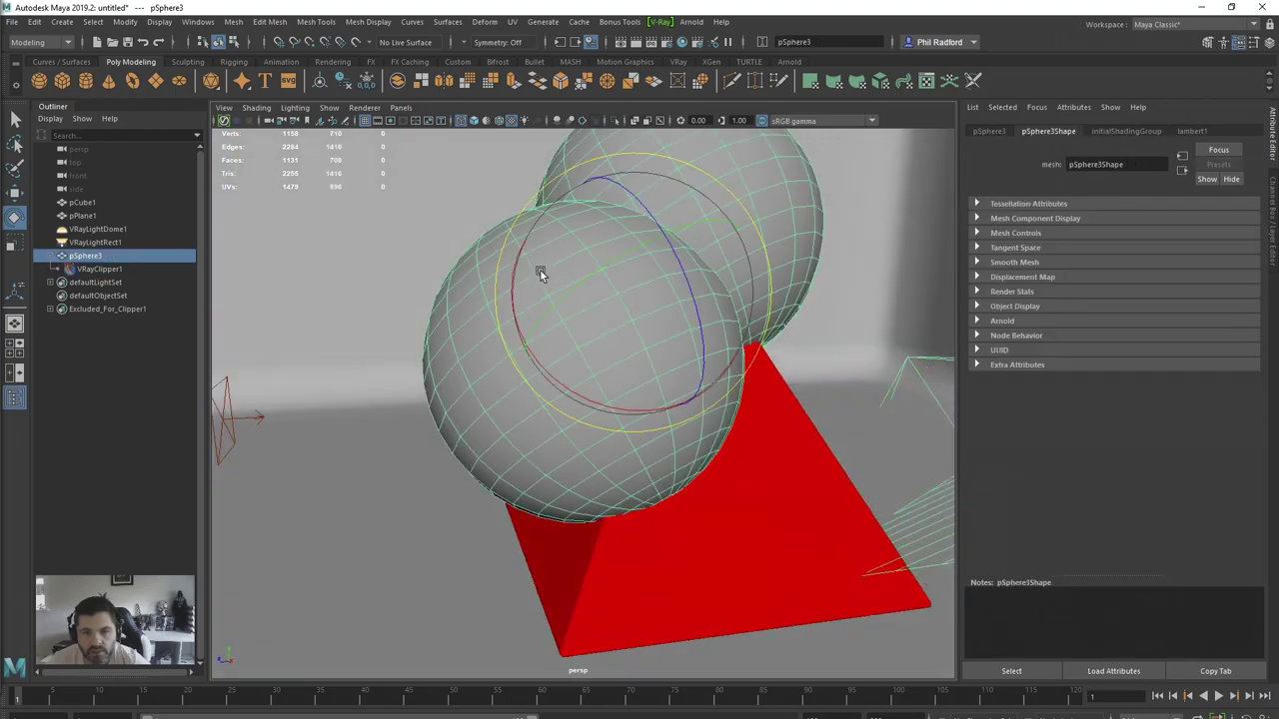
left_click_drag(474, 363, 447, 365, "alt")
mouse_move(553, 365)
left_mouse_down("alt")
mouse_move(651, 380)
mouse_move(545, 382)
left_mouse_up("alt")
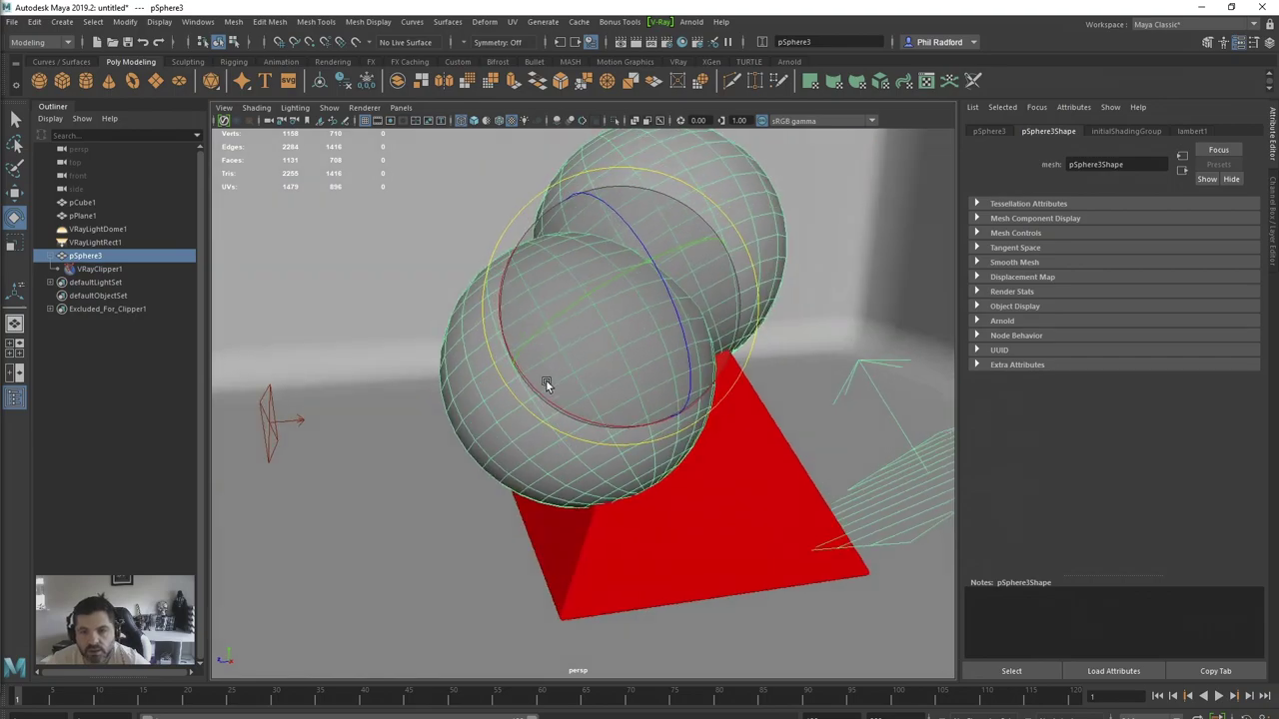
right_click(730, 165)
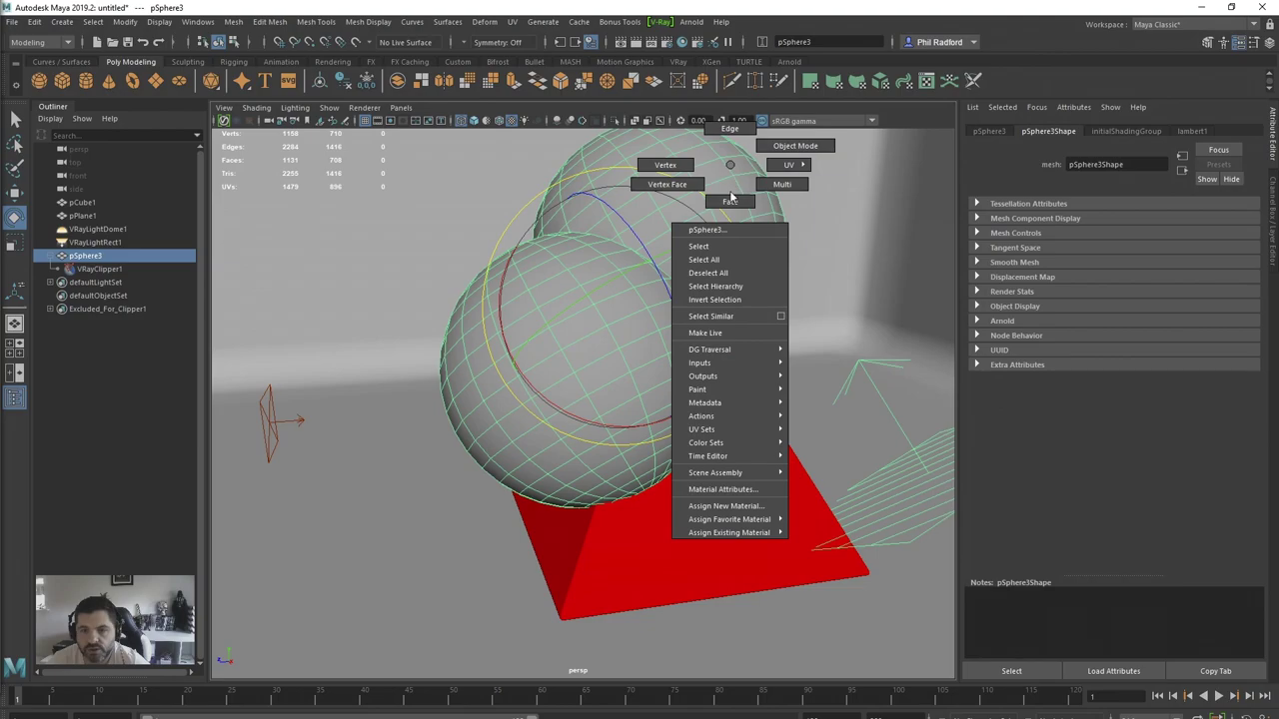
left_click(730, 506)
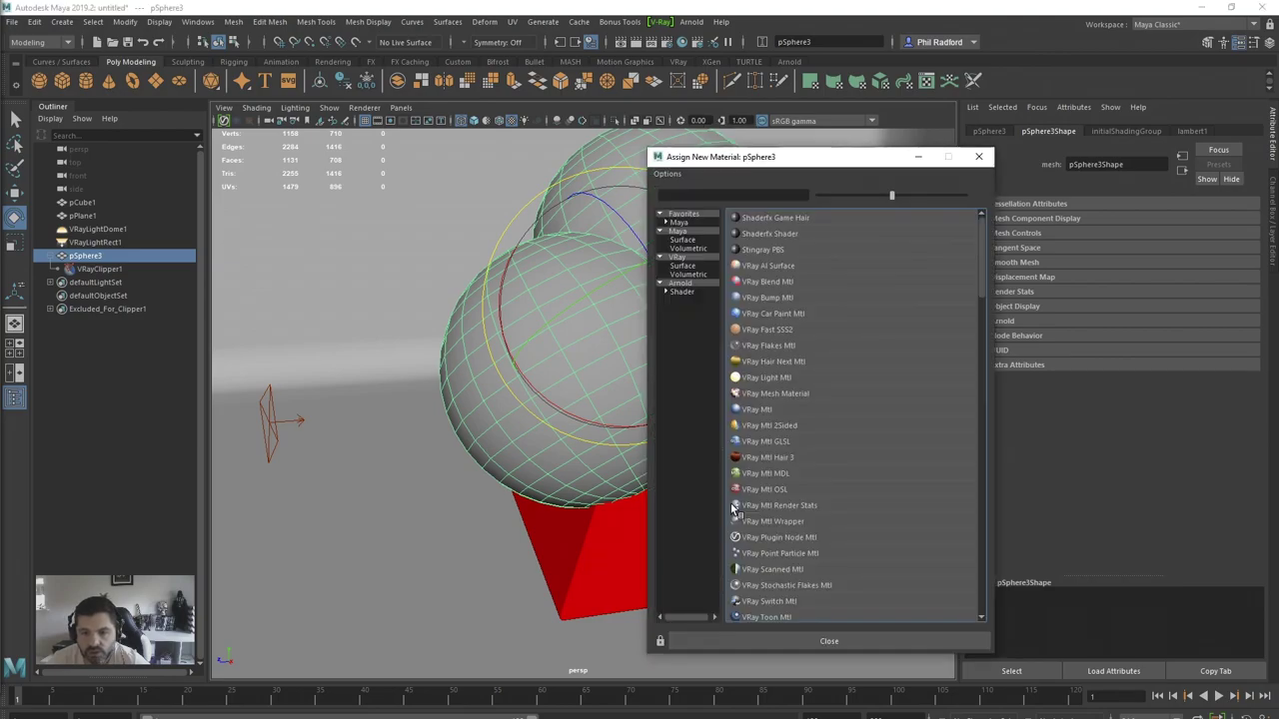
left_click(764, 409)
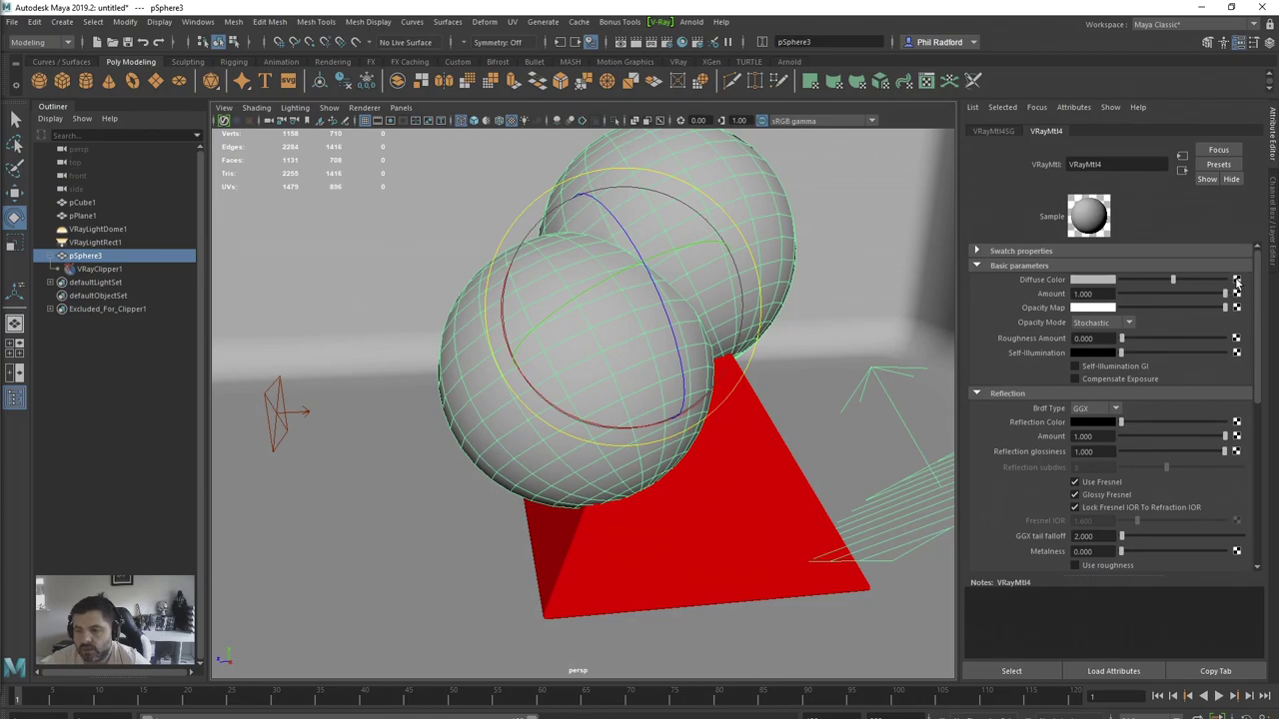
Step: Set the diffuse color of the sphere mesh's new V-Ray material to blue
left_click(1104, 283)
left_click(1049, 271)
Step: Switch the viewport renderer to V-Ray IPR to preview the sphere mesh cutting the pyramid
left_click_drag(890, 336, 847, 327, "alt")
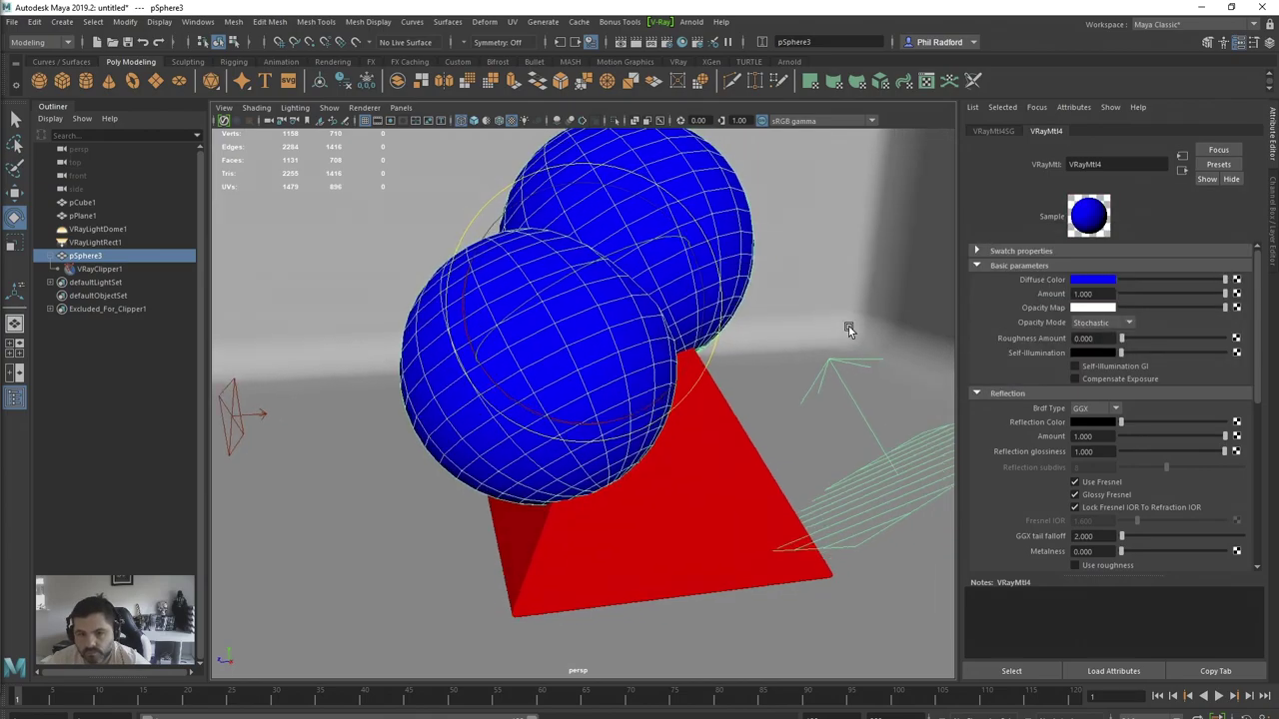
left_click(364, 107)
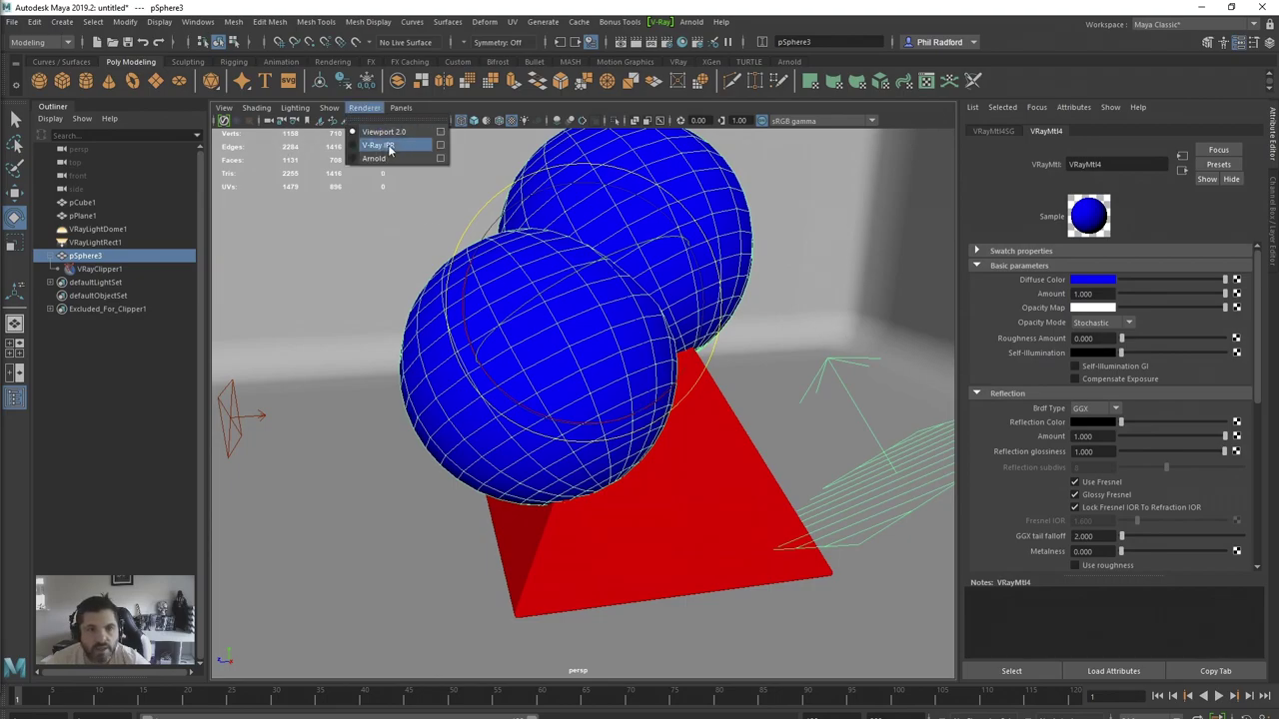
left_click(389, 147)
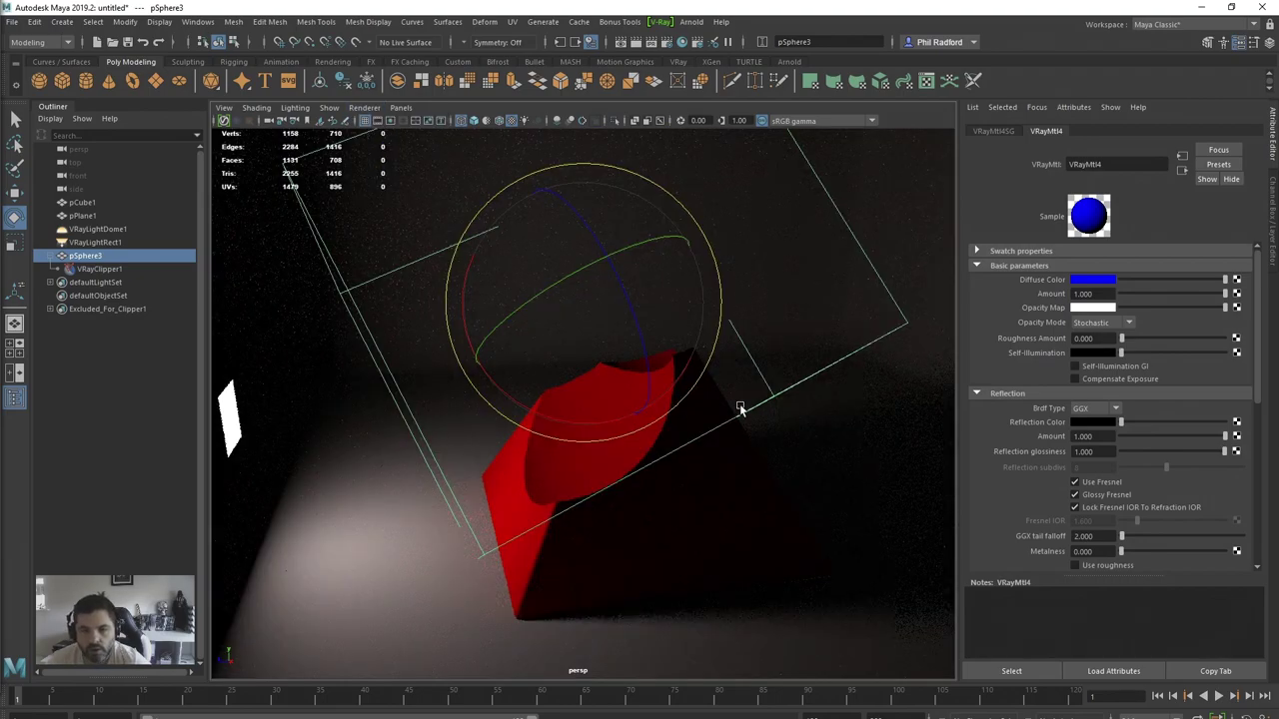
left_click_drag(742, 407, 746, 409, "alt")
Step: Disable Use Object Material on the V-Ray clipper under the sphere mesh and inspect the cut surface
left_click(99, 270)
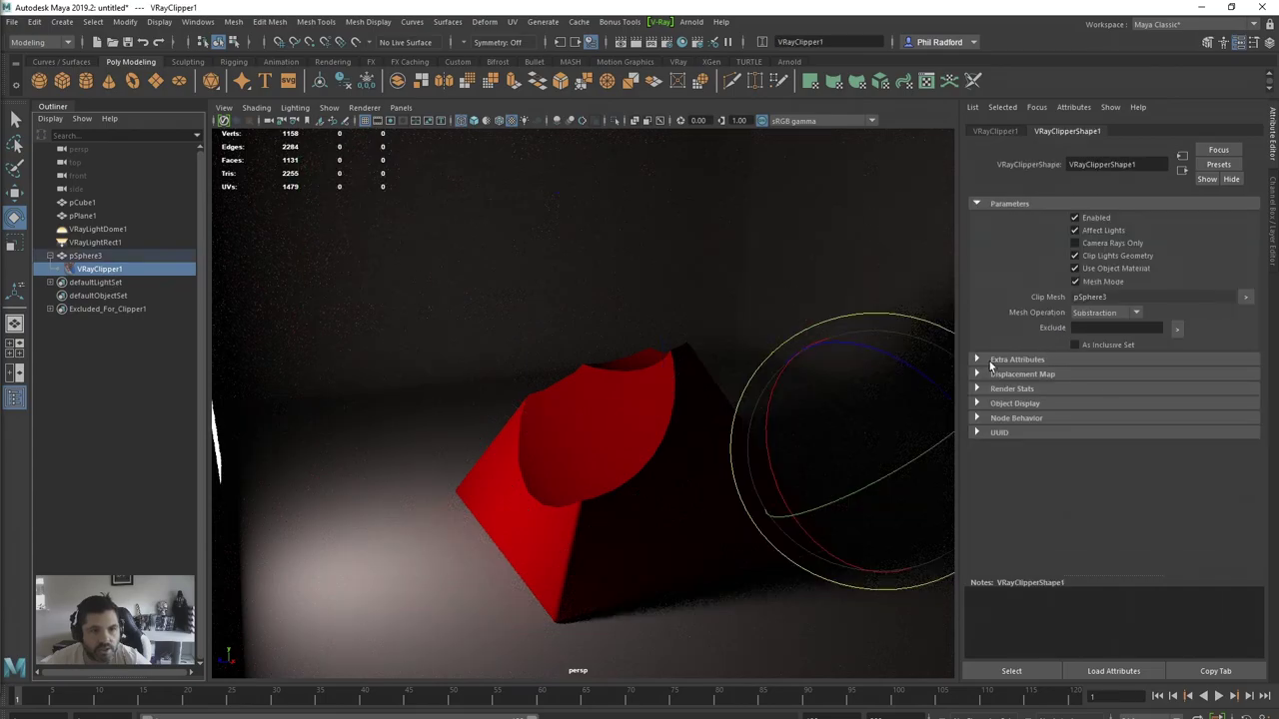
left_click(1112, 267)
left_click_drag(650, 449, 614, 488, "alt")
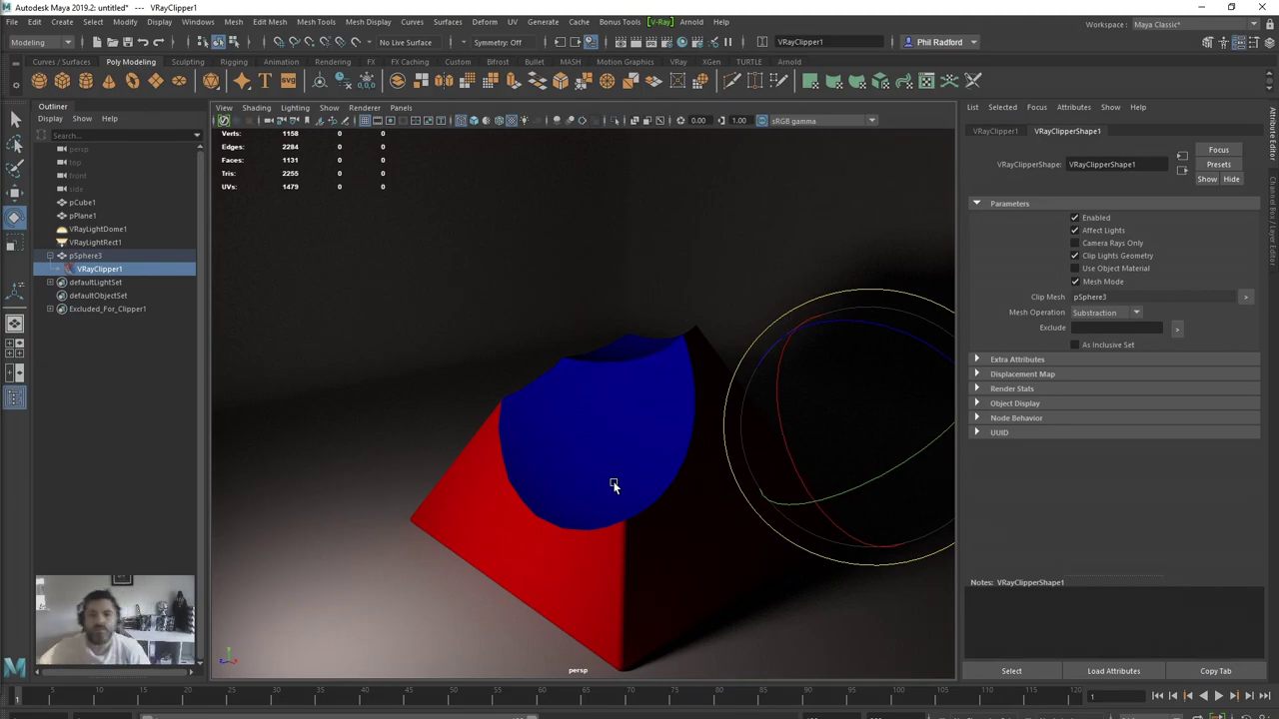
left_click_drag(577, 475, 600, 476, "alt")
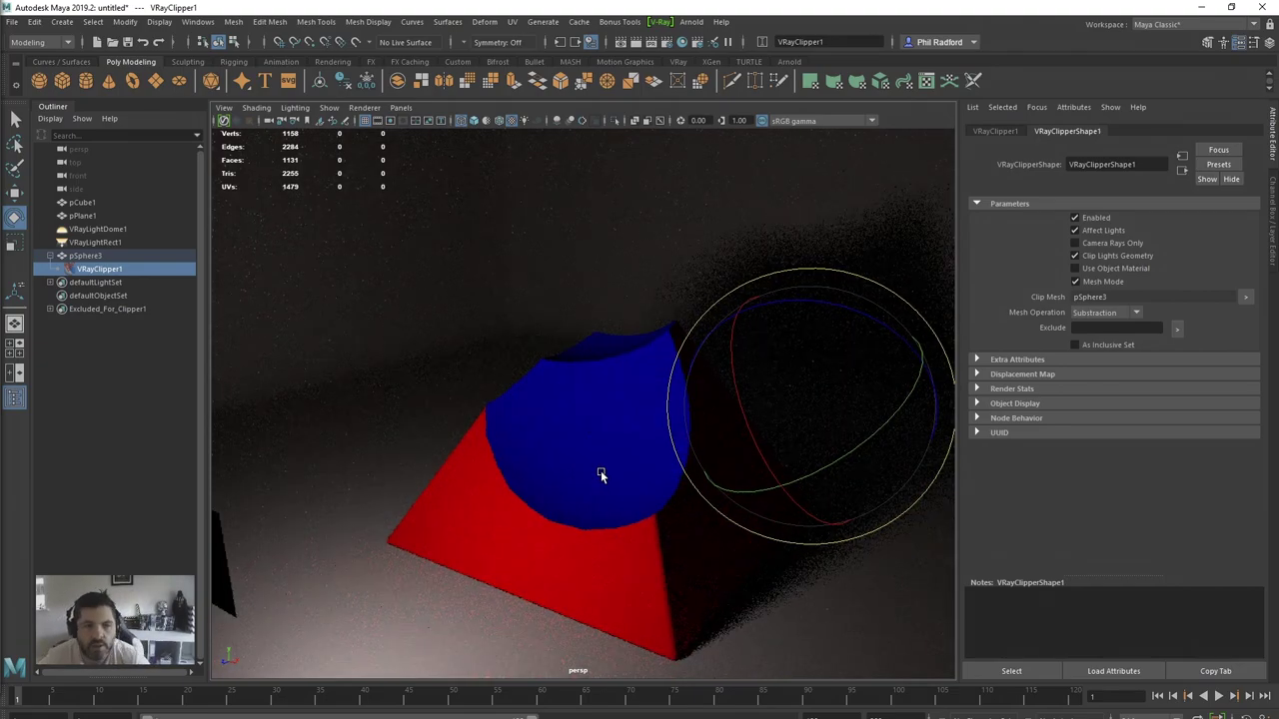
Step: Raise the self-illumination of the sphere mesh's blue V-Ray material to near white and enable Self-Illumination GI
left_click(107, 256)
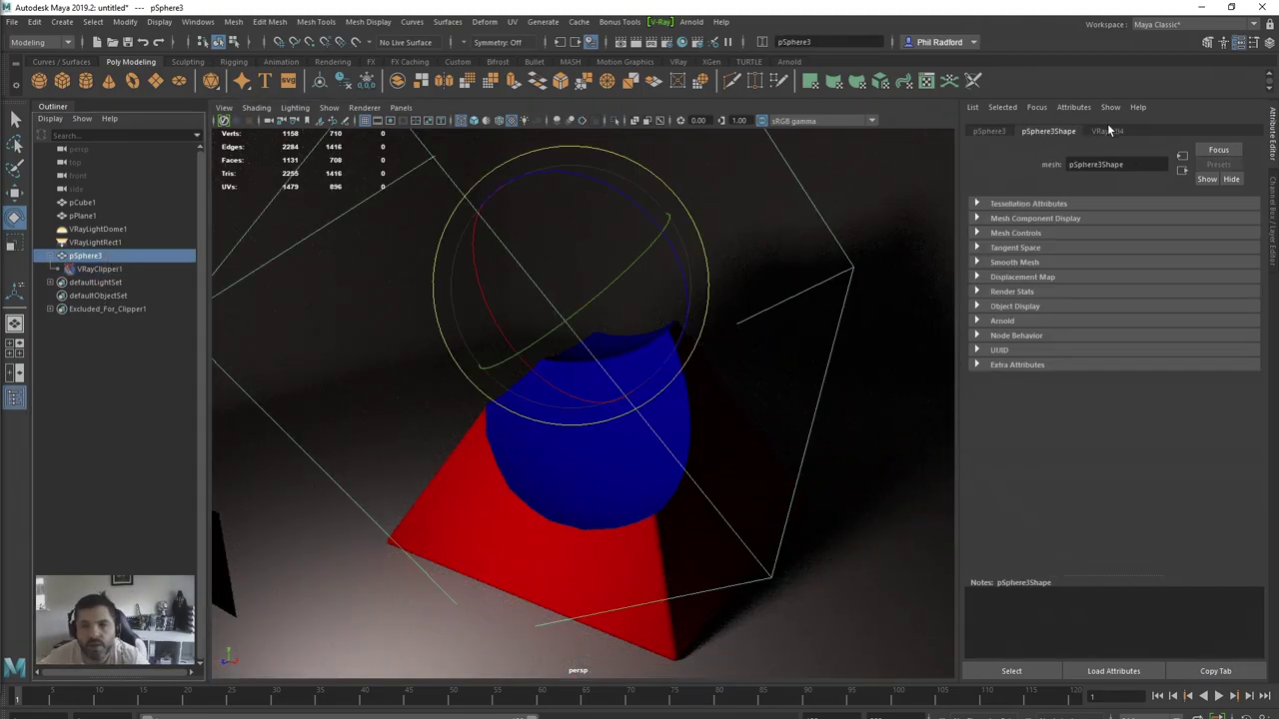
left_click(1109, 131)
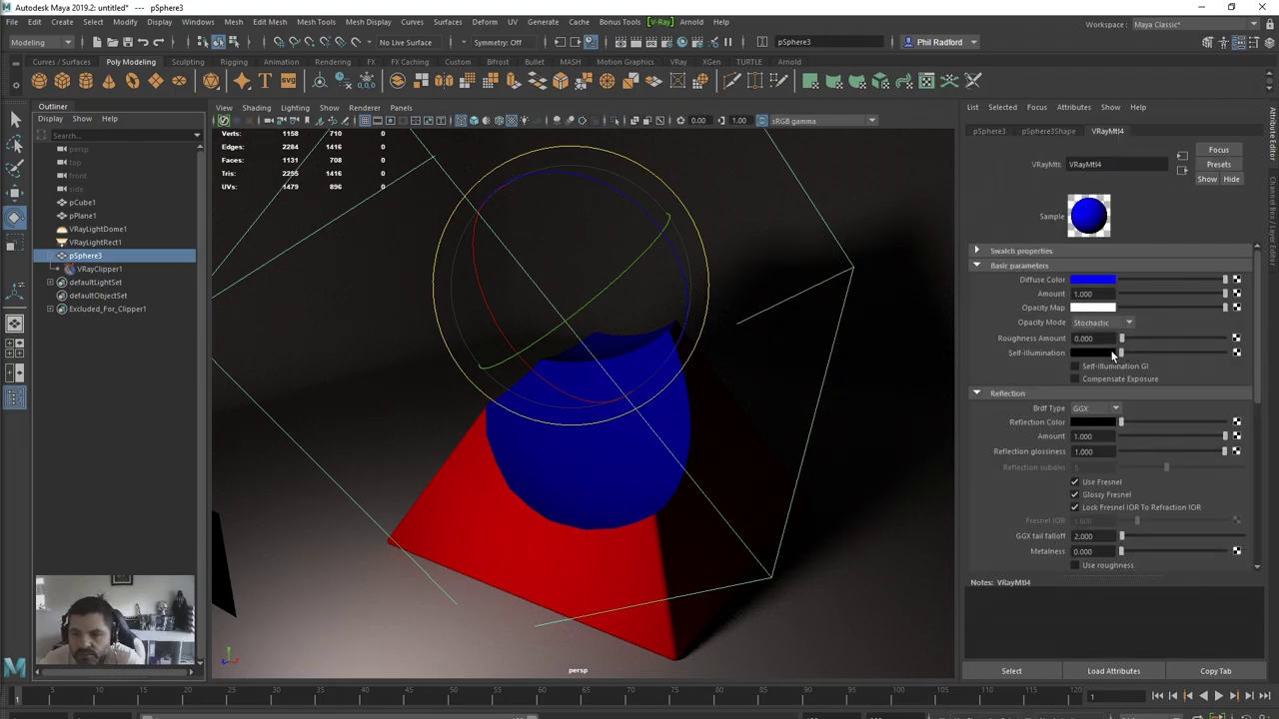
left_click_drag(1123, 353, 1179, 352)
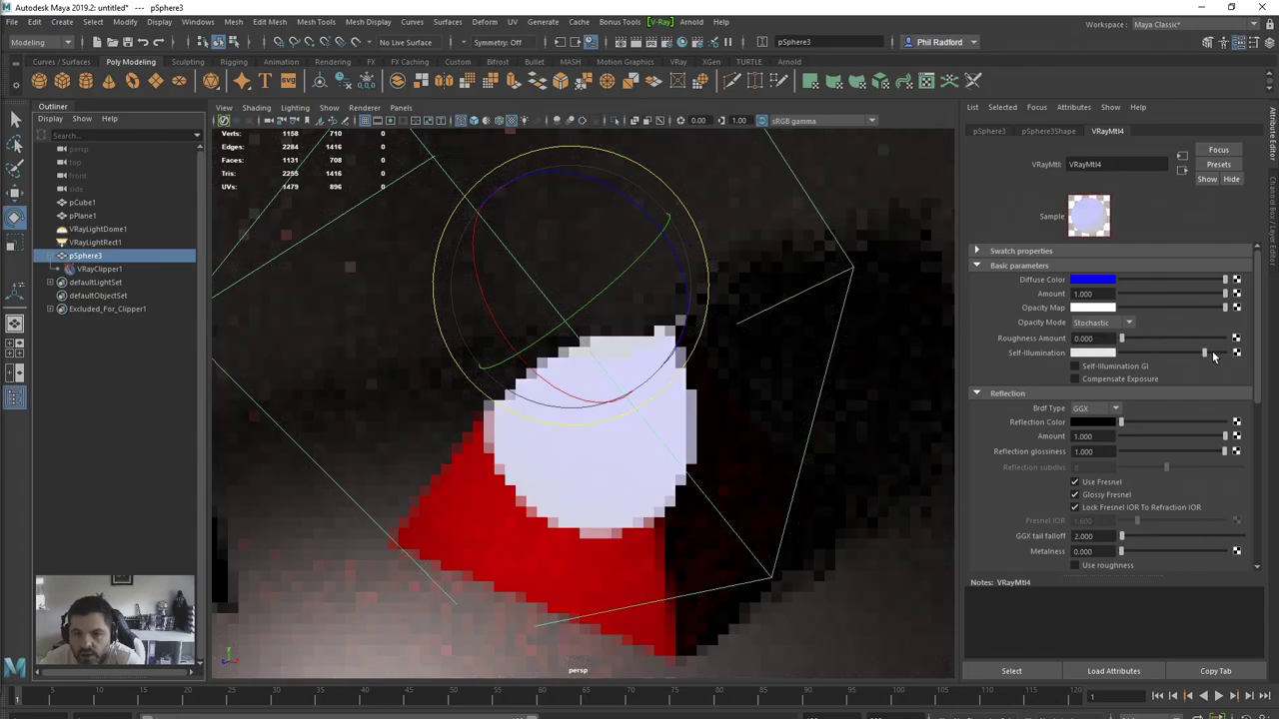
left_click(1109, 368)
left_click_drag(856, 425, 825, 445, "alt")
key("w")
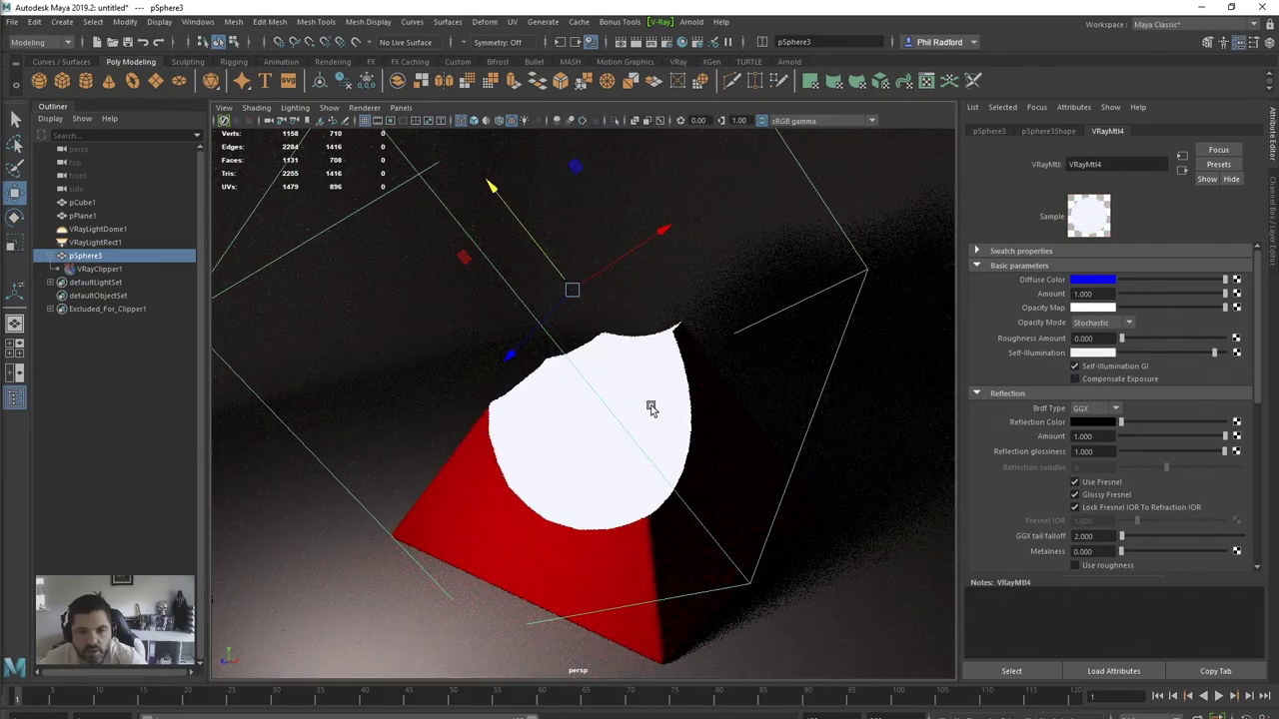
Step: Create an exclusion set for the sphere mesh's clipper and add pPlane1 to it
left_click_drag(560, 429, 643, 397, "alt")
left_click_drag(597, 273, 519, 420, "alt")
left_click(100, 269)
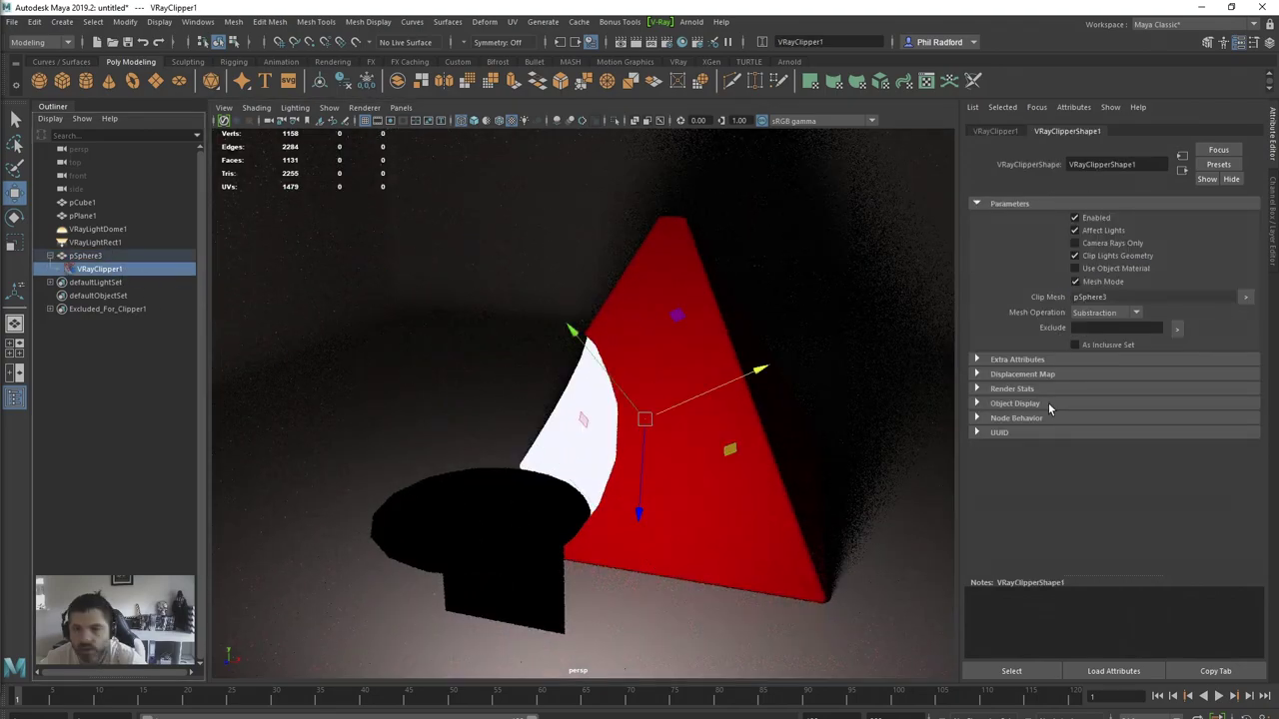
left_click(1177, 330)
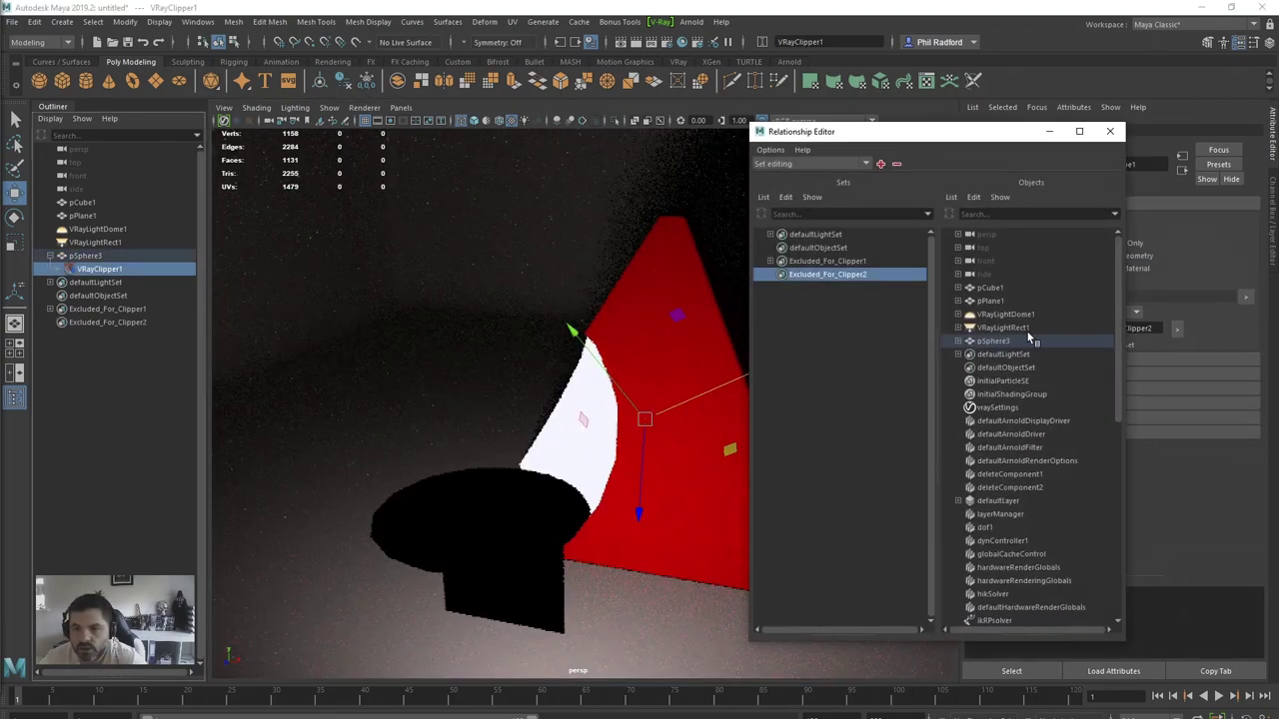
left_click(1016, 302)
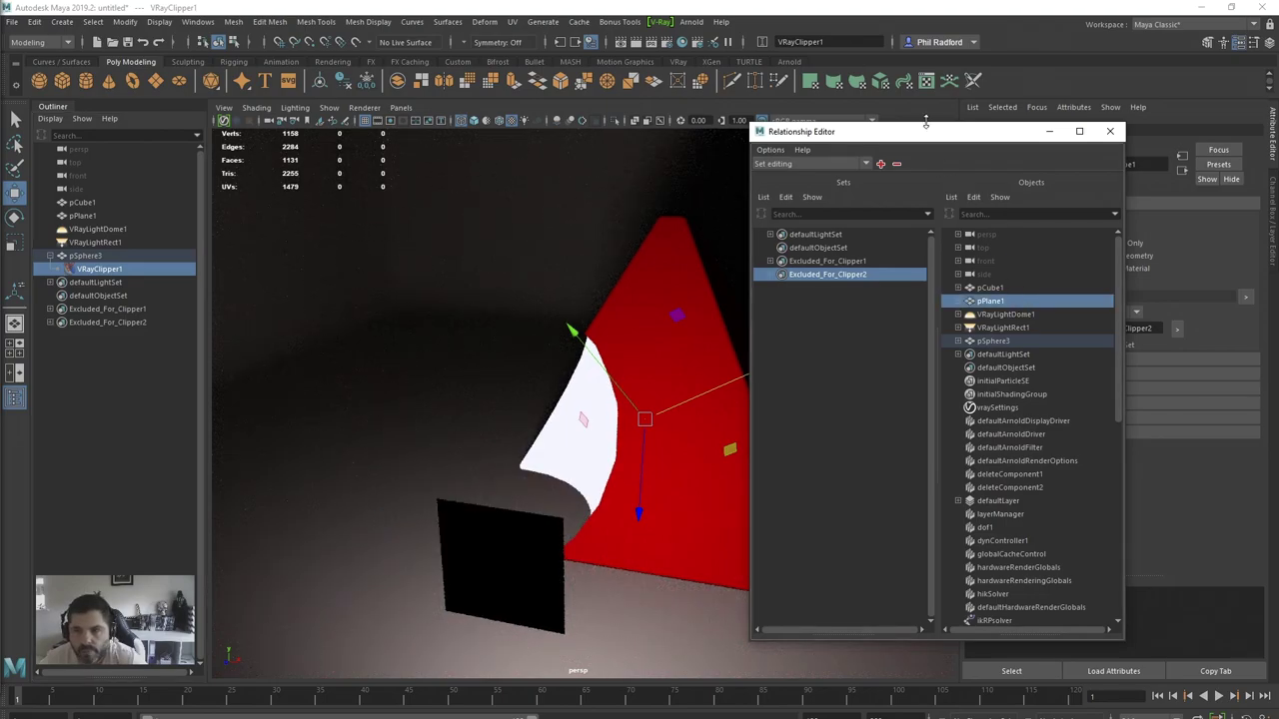
left_click_drag(926, 132, 1069, 133)
Step: Switch the viewport renderer to Viewport 2.0 and move the merged sphere mesh off the pyramid so it overlaps the rectangle light
left_click_drag(700, 422, 591, 402, "alt")
left_click_drag(810, 388, 398, 440)
middle_click_drag(543, 466, 641, 402, "alt")
left_click_drag(483, 468, 690, 352)
left_click(364, 109)
left_click(385, 130)
left_click_drag(594, 302, 648, 336, "alt")
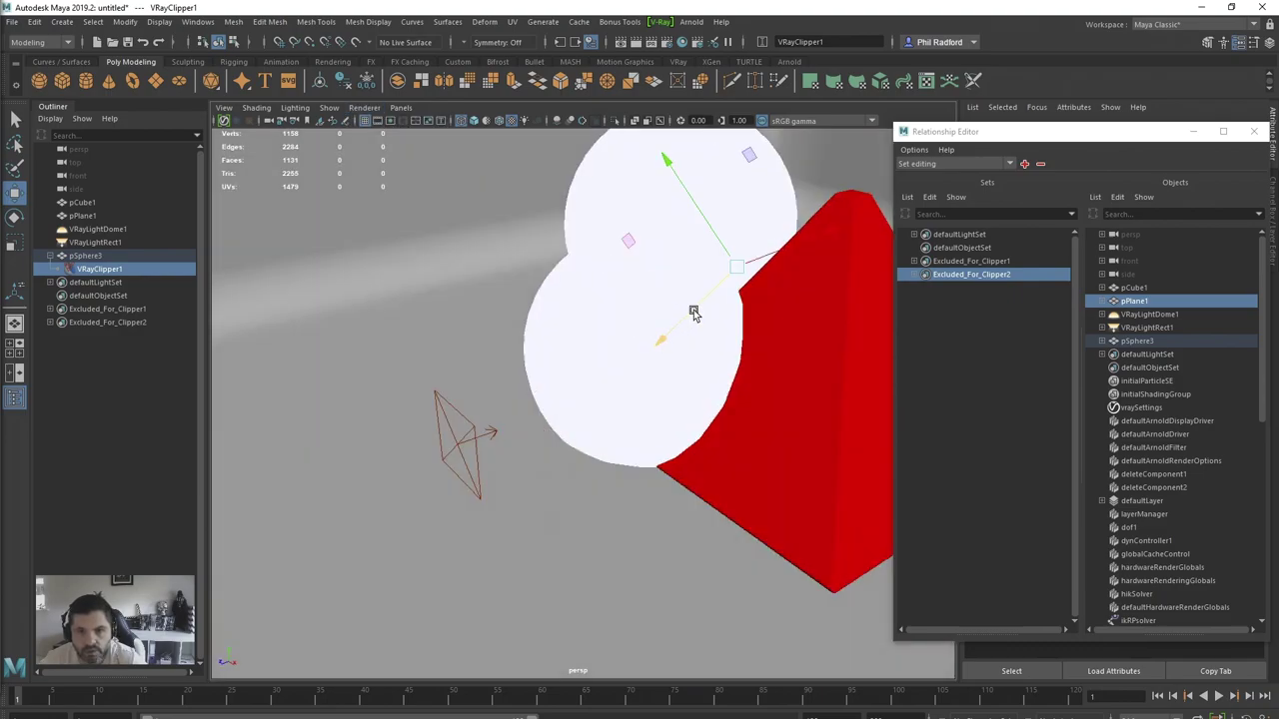
left_click(567, 370)
left_click_drag(566, 370, 540, 375, "alt")
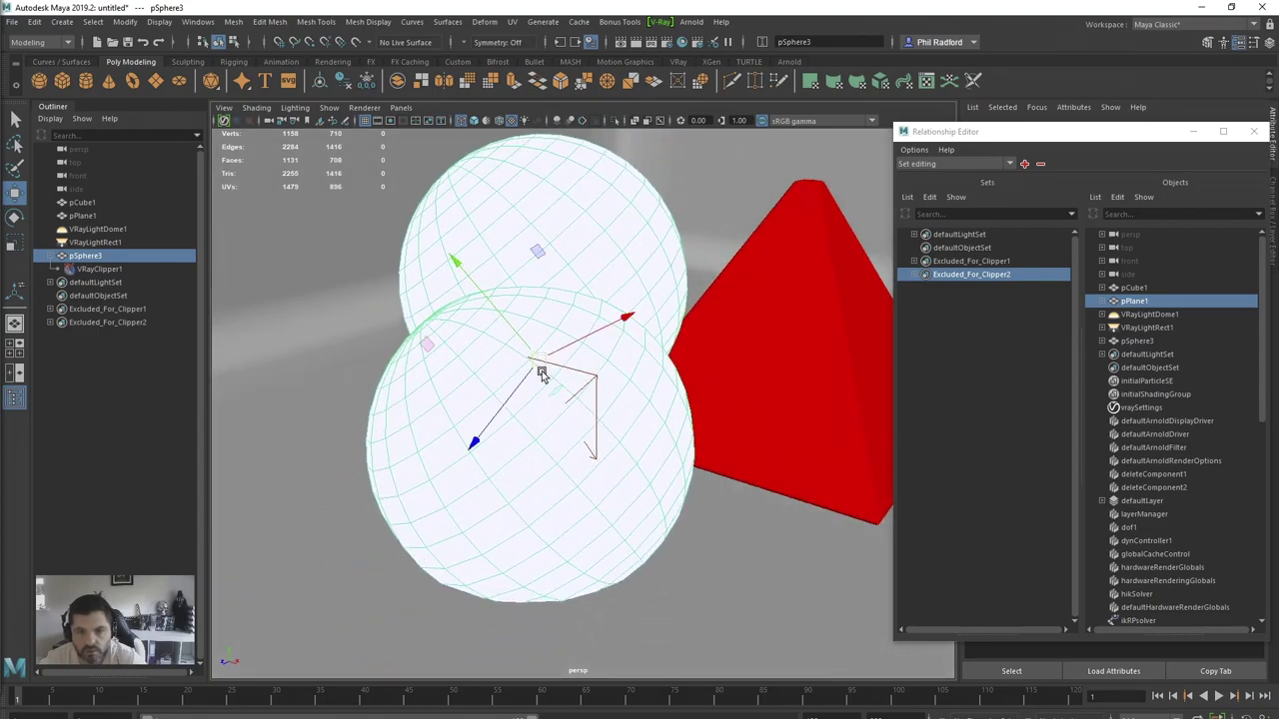
Step: Switch the viewport renderer to V-Ray IPR and view how the sphere mesh clips the rectangle light
left_click(379, 121)
left_click(399, 145)
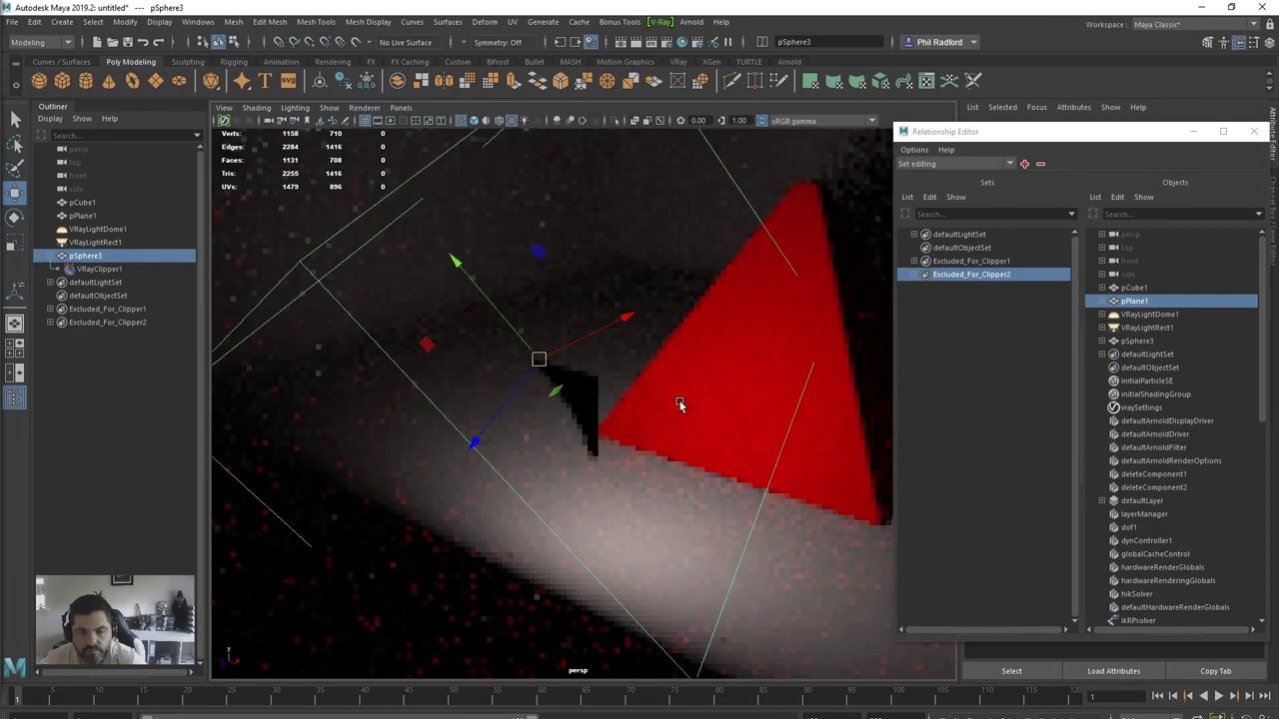
left_click_drag(647, 426, 530, 406, "alt")
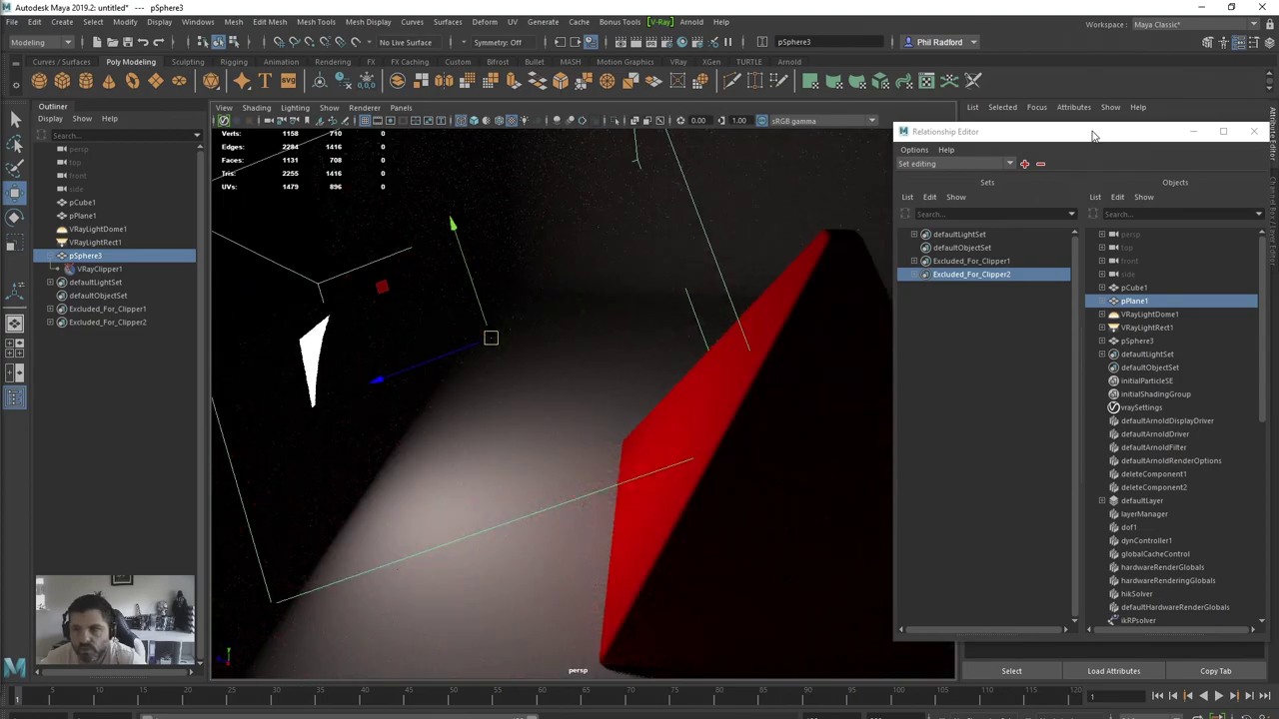
Step: Add VRayLightRect1 to the Excluded_For_Clipper2 set and minimize the Relationship Editor
left_click_drag(1093, 136, 4, 522)
left_click_drag(4, 240, 839, 224)
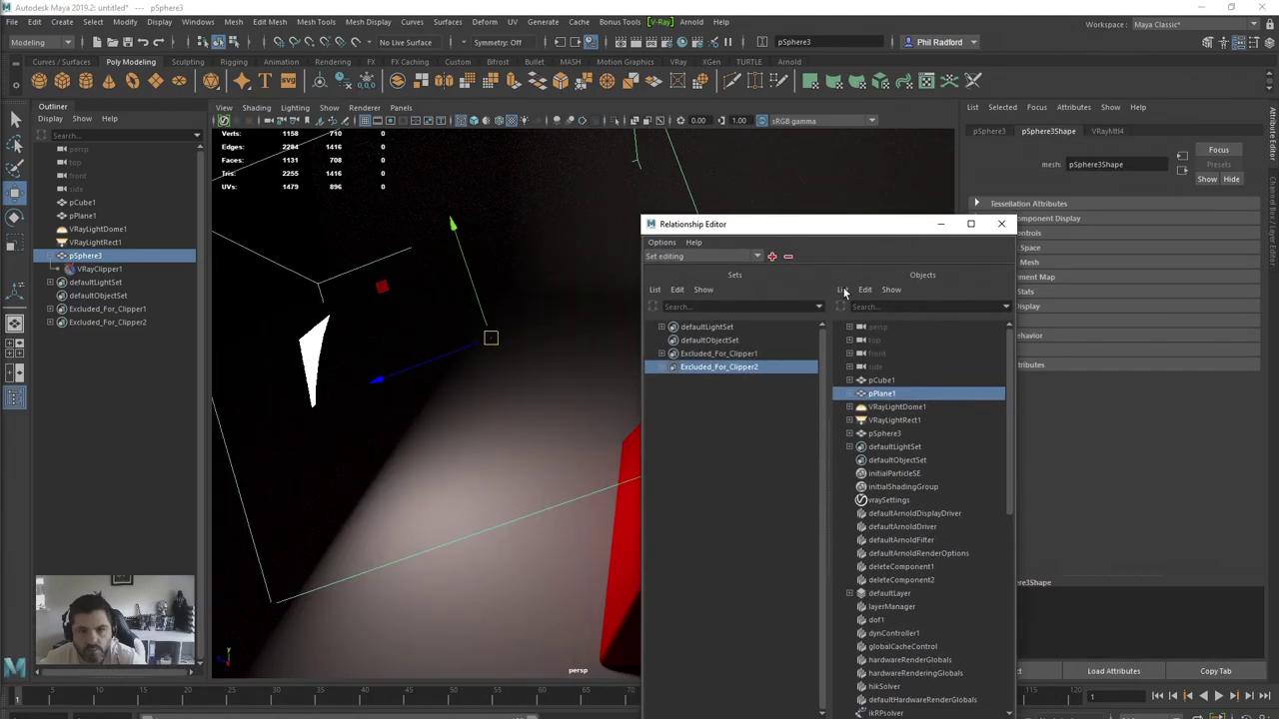
left_click(919, 421, "ctrl")
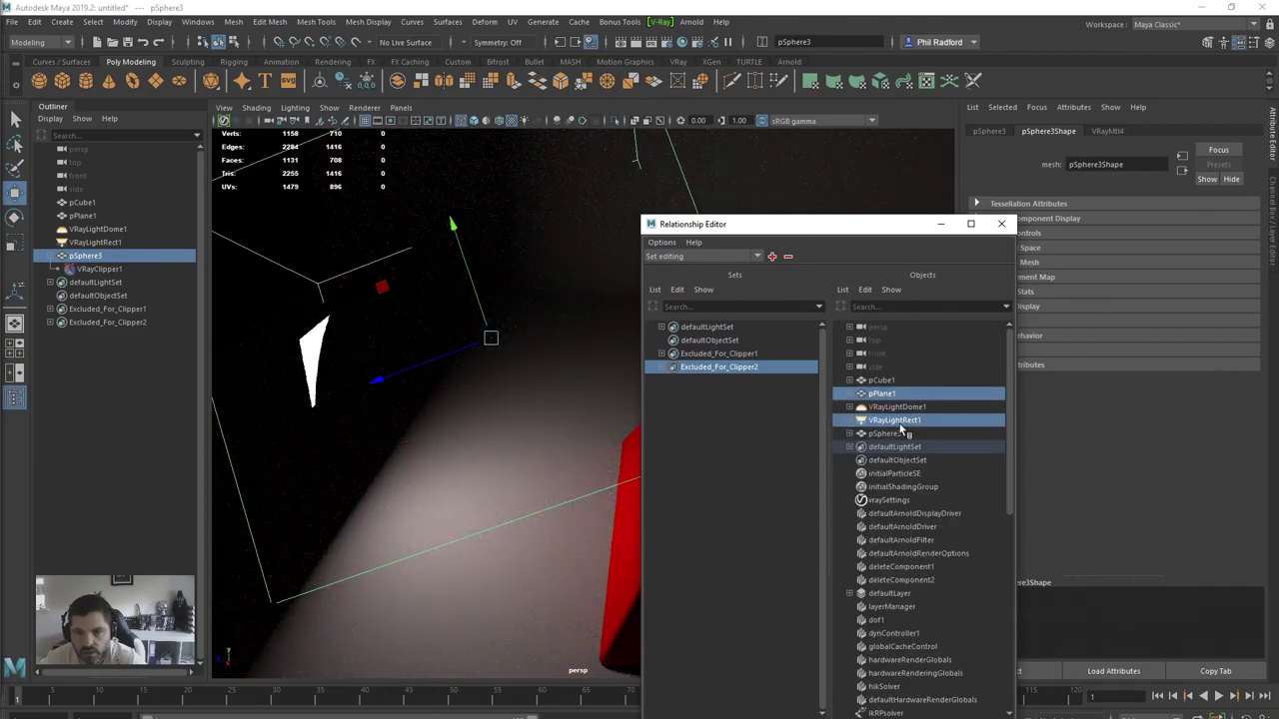
left_click(943, 225)
Step: Check the members of the clipper's exclusion set and restart the V-Ray IPR viewport render
left_click(99, 269)
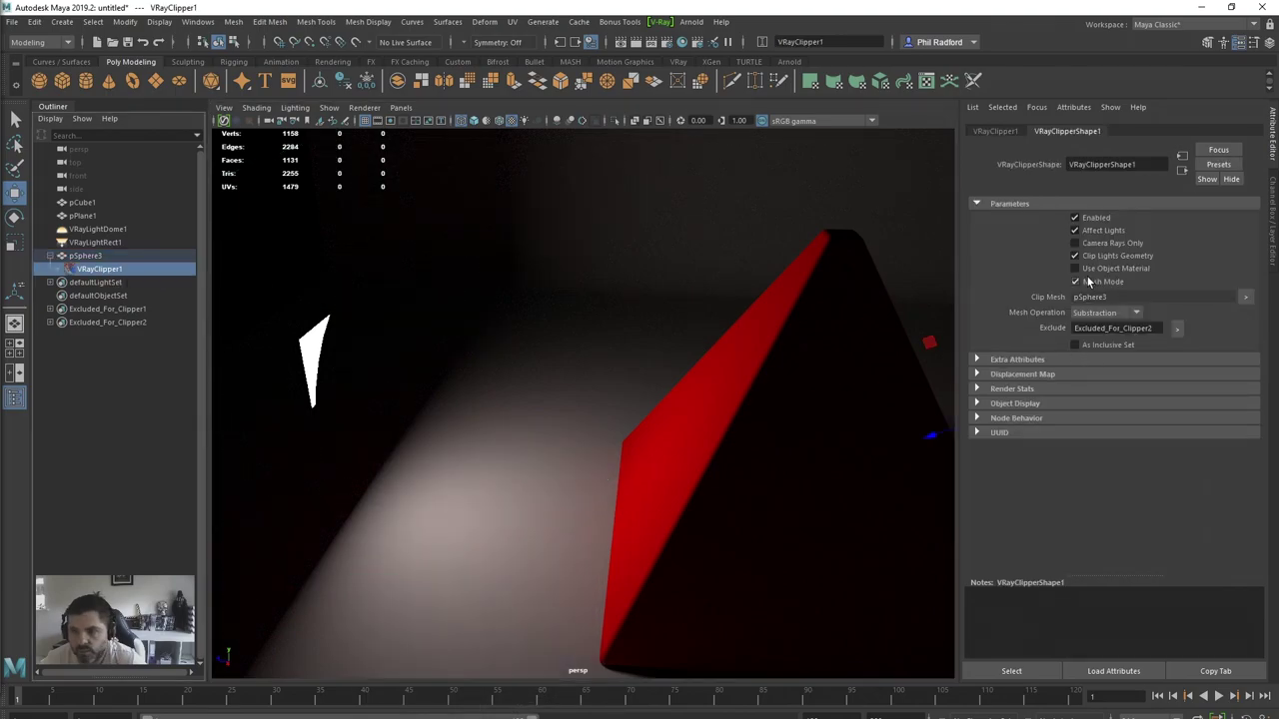
left_click(1179, 329)
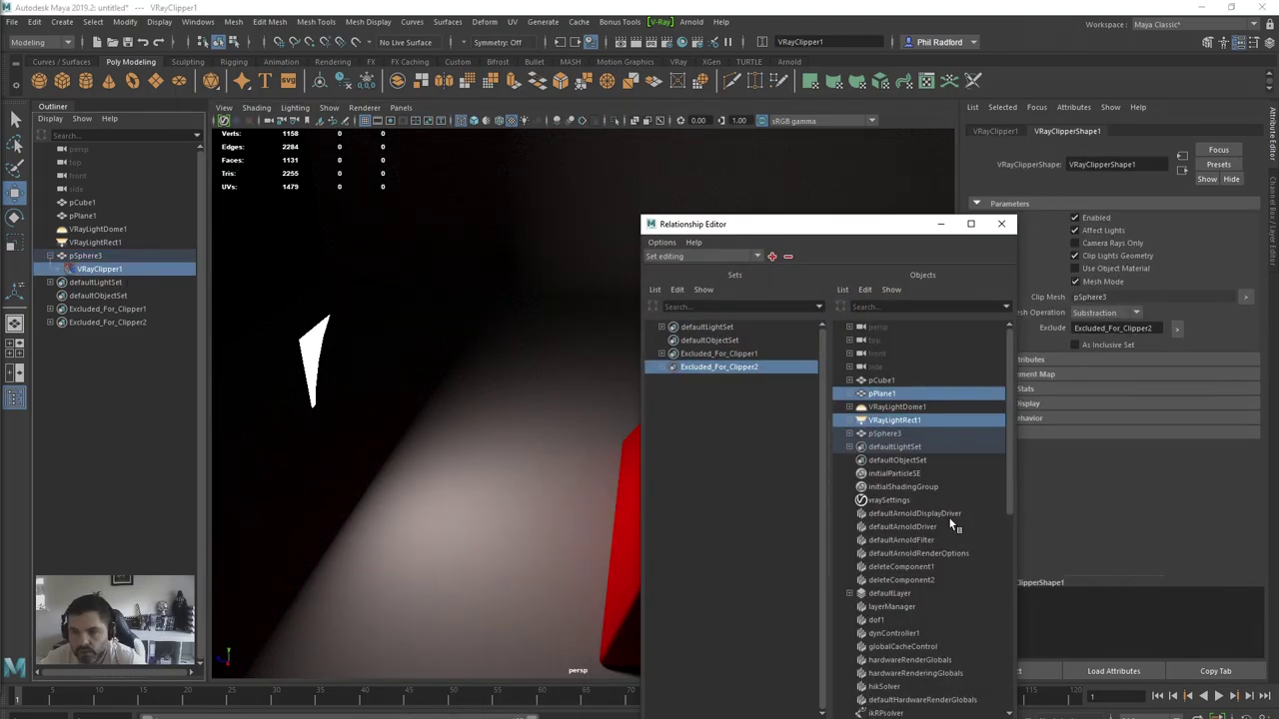
left_click(941, 223)
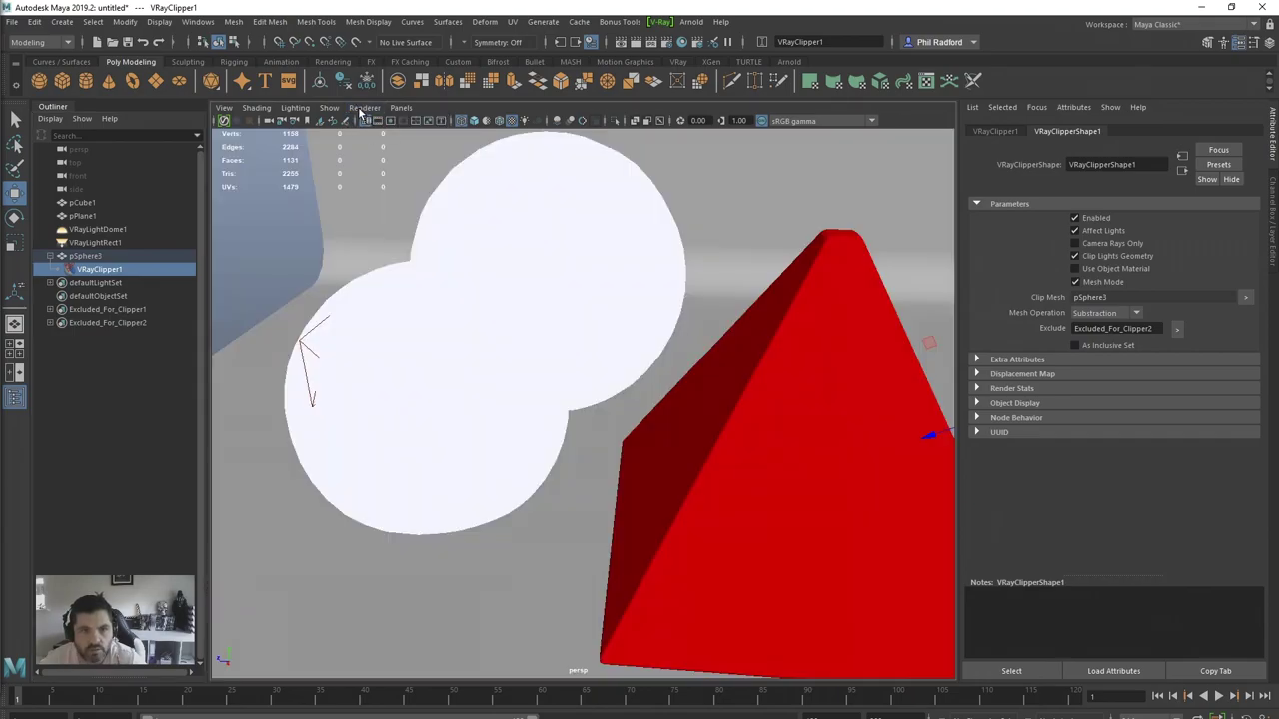
left_click(364, 107)
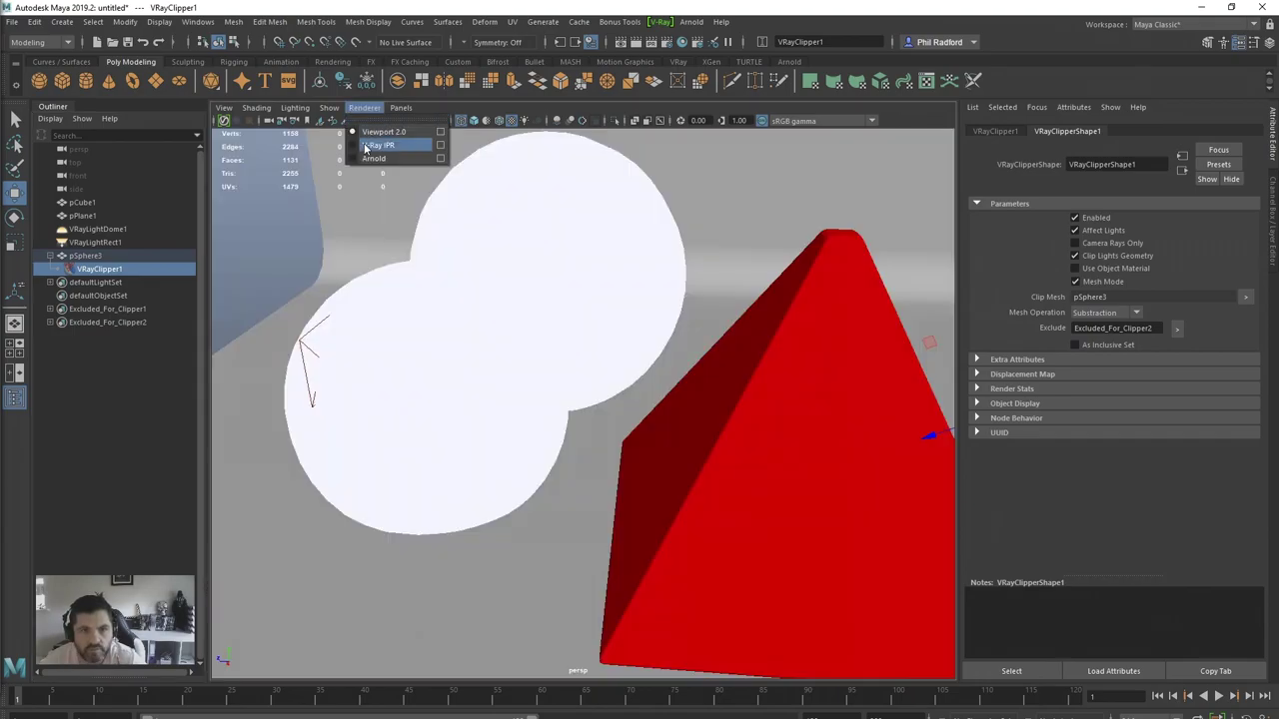
left_click(377, 145)
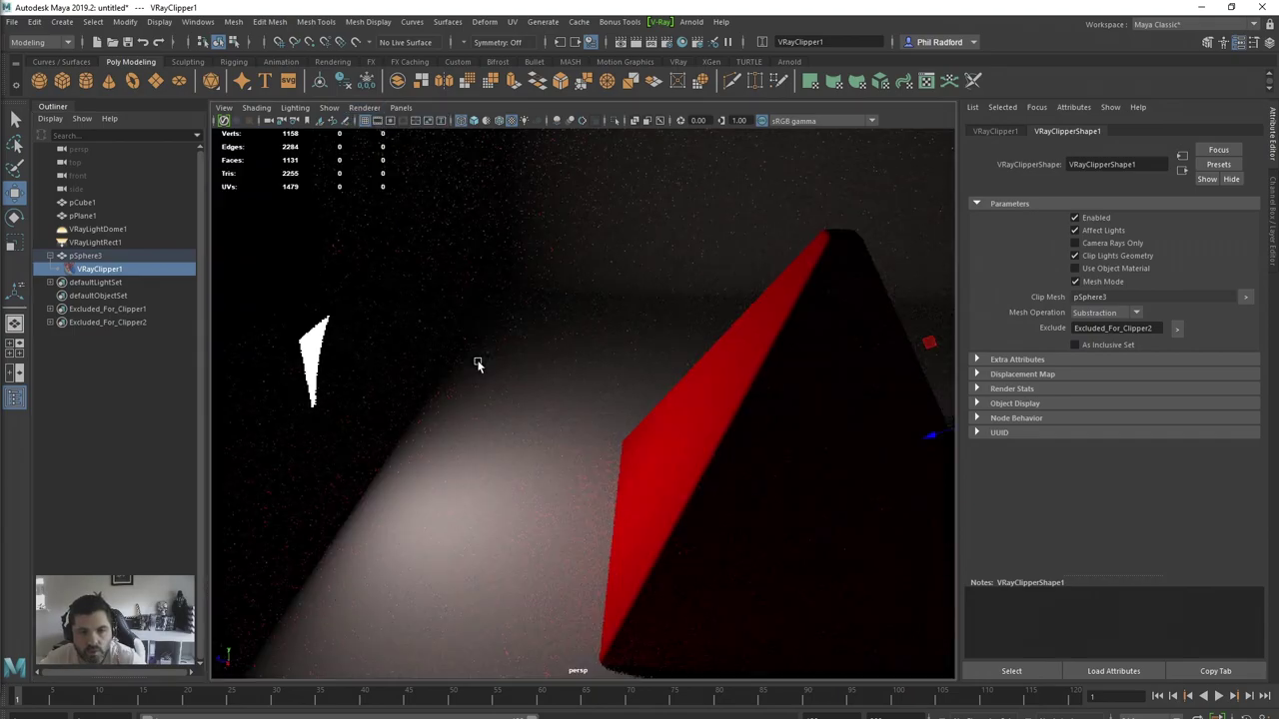
Step: Move the merged sphere mesh clear of the rectangle light and into the pyramid, and select its clipper
left_click(84, 256)
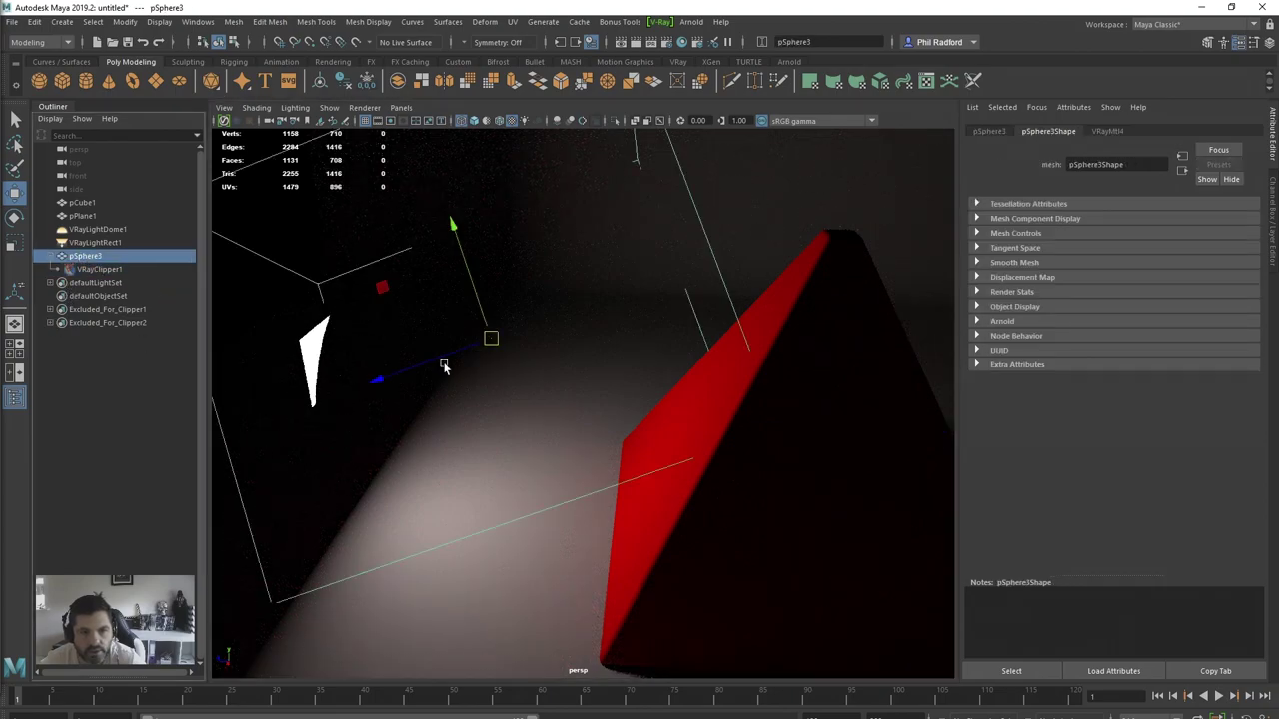
left_click_drag(392, 373, 435, 434)
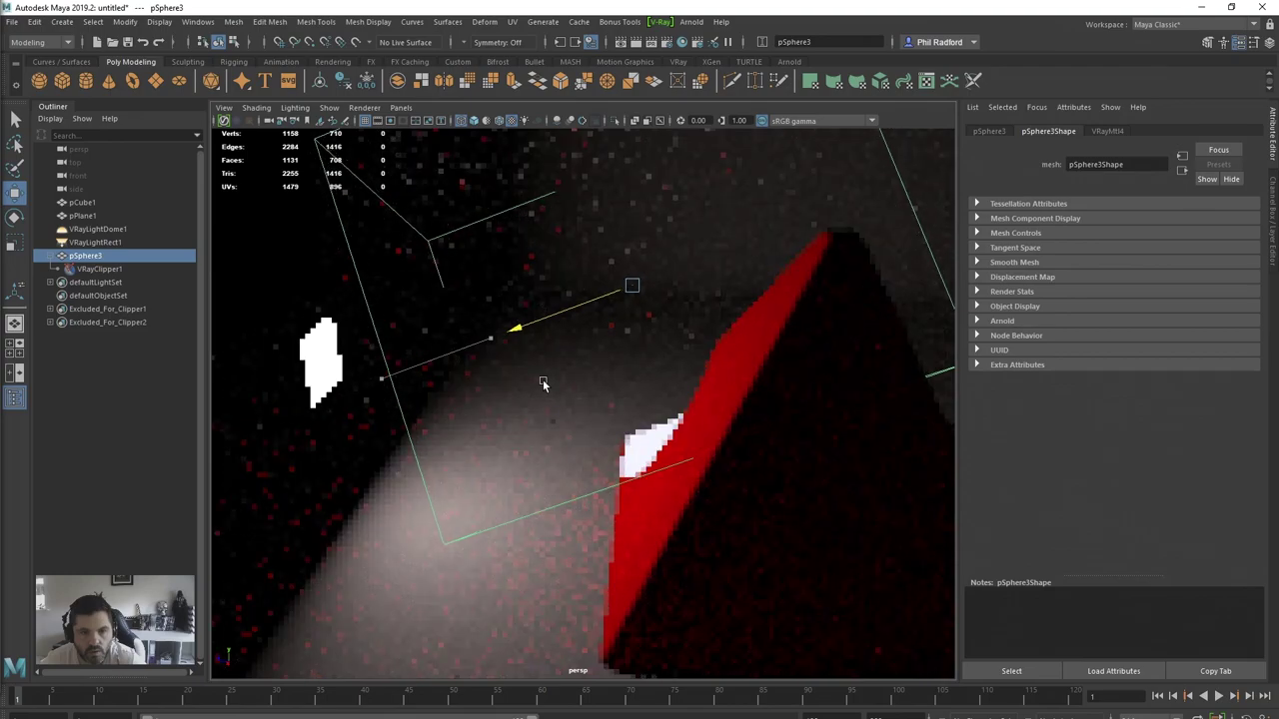
left_click(120, 267)
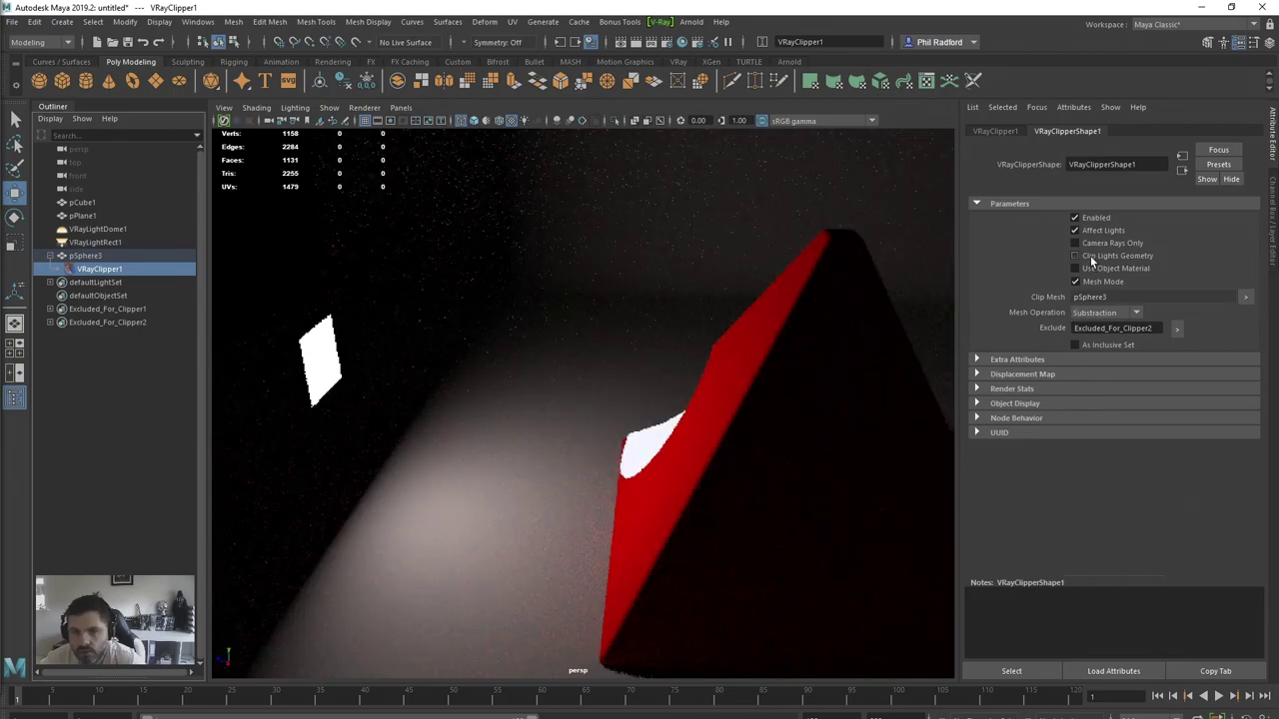
Step: Move the merged sphere mesh back over the rectangle light and disable Clip Lights Geometry on its clipper
left_click(78, 255)
mouse_move(512, 328)
left_mouse_down()
mouse_move(399, 356)
mouse_move(341, 351)
left_mouse_up()
left_click(97, 269)
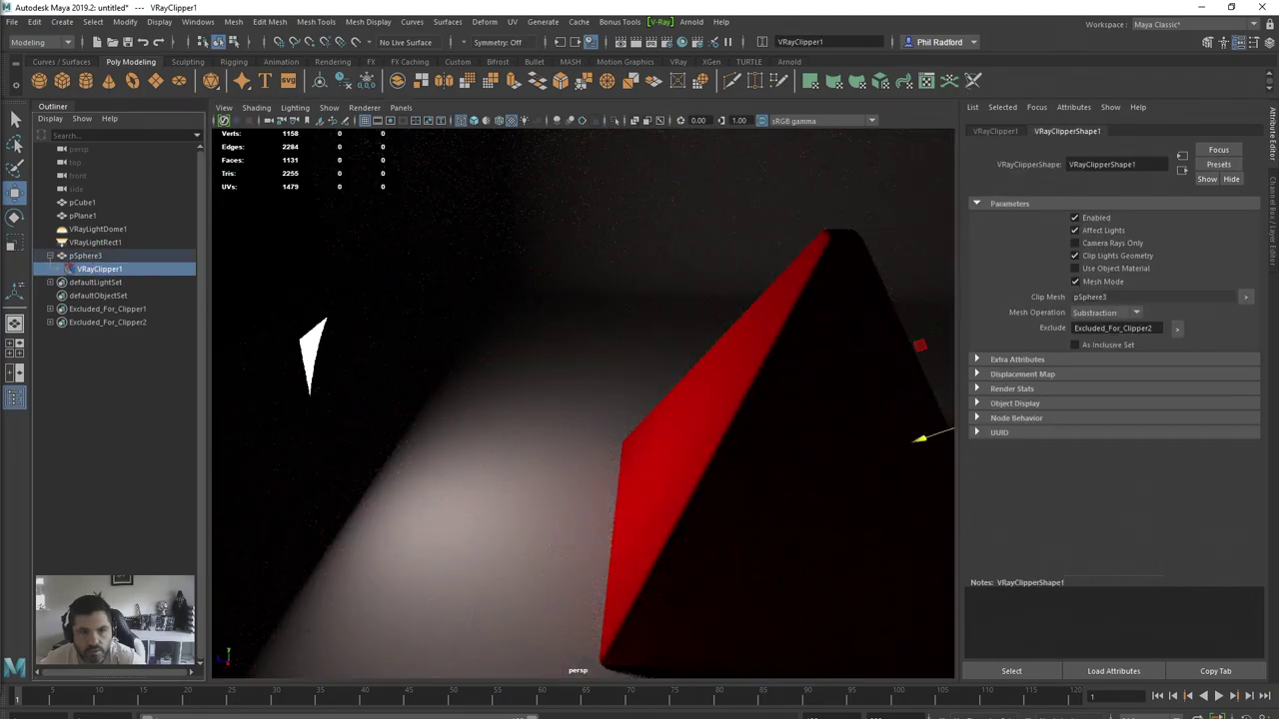
left_click(1103, 256)
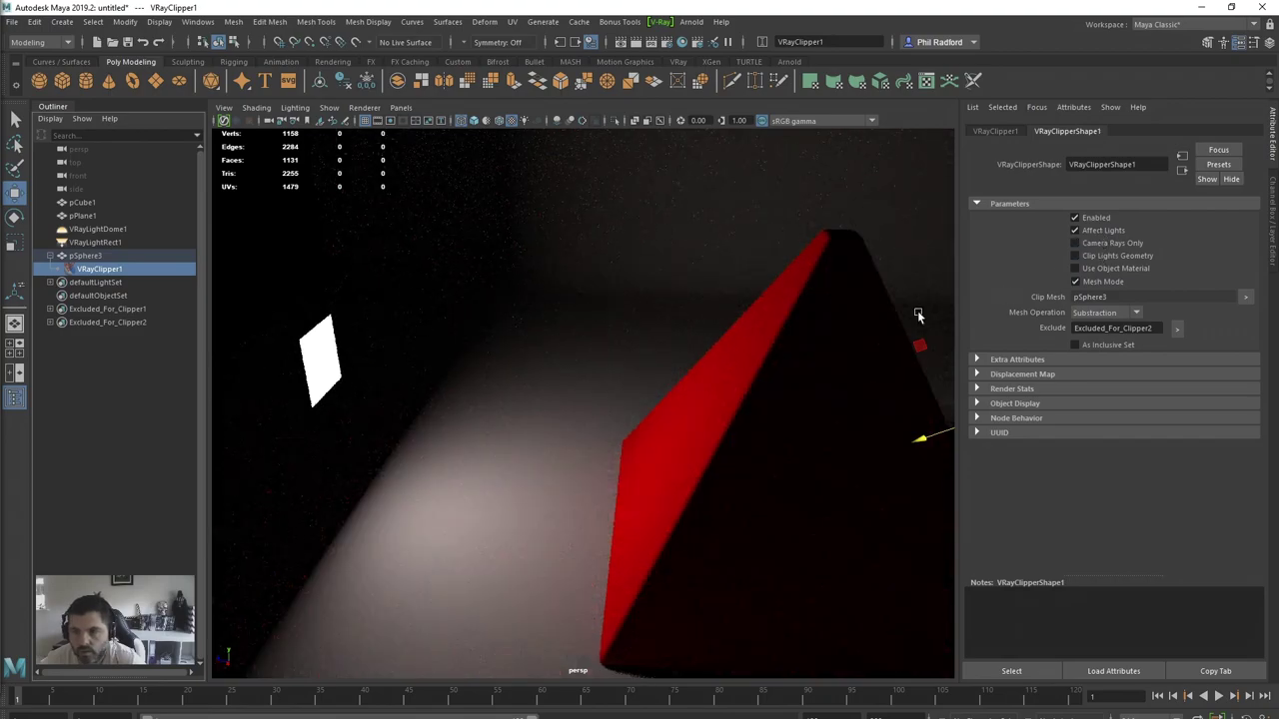
Step: Move the merged sphere mesh away from the rectangle light so it cuts into the pyramid again
left_click(102, 258)
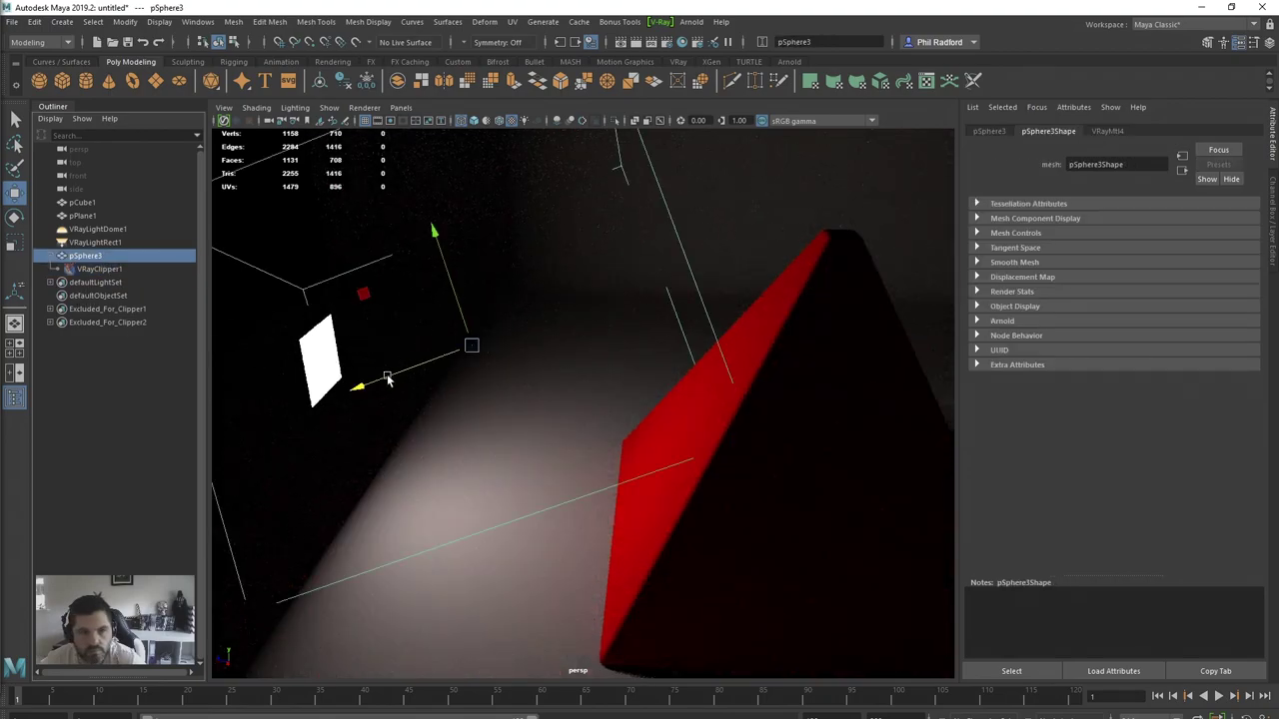
left_click_drag(360, 385, 734, 398)
left_click_drag(524, 404, 608, 505, "alt")
right_click_drag(608, 505, 741, 465, "alt")
left_click_drag(741, 465, 738, 460, "alt")
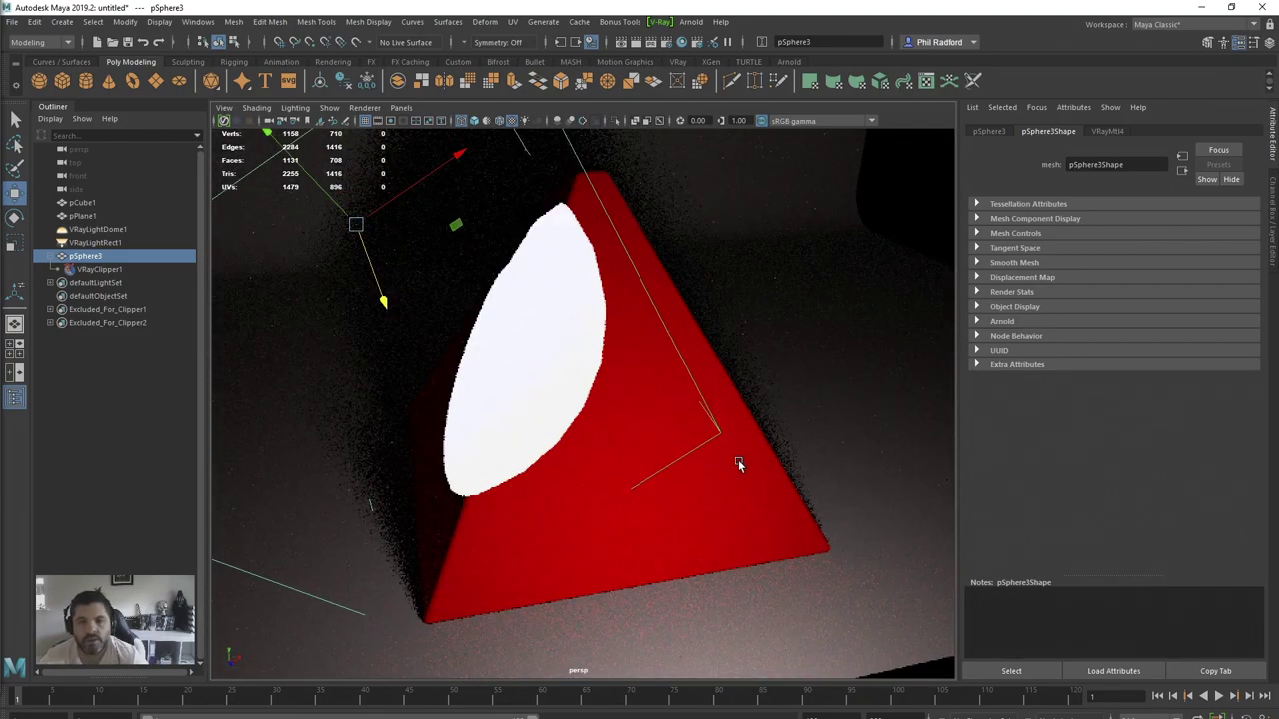
left_click_drag(687, 365, 599, 379, "alt")
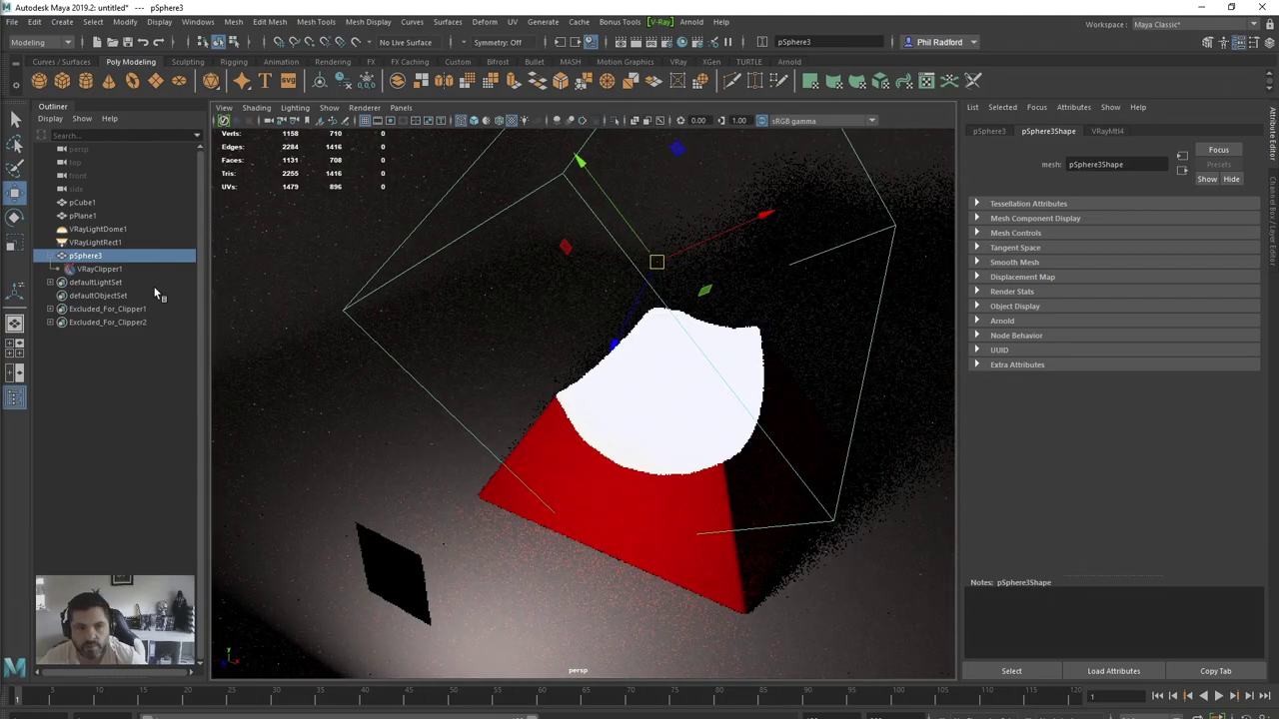
Step: Set the sphere mesh material's self-illumination to black, its reflection color to light grey and its reflection glossiness to 0.664
left_click(1107, 132)
left_click_drag(1162, 355, 1096, 360)
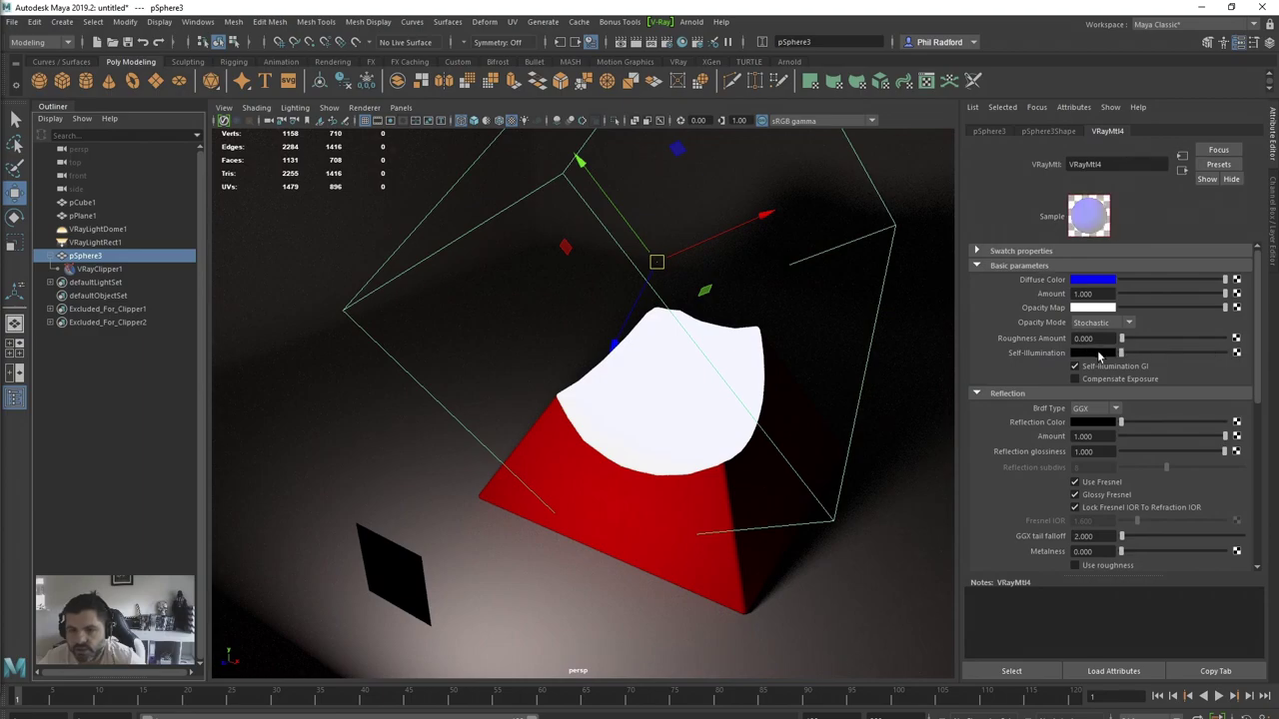
left_click_drag(1123, 423, 1197, 453)
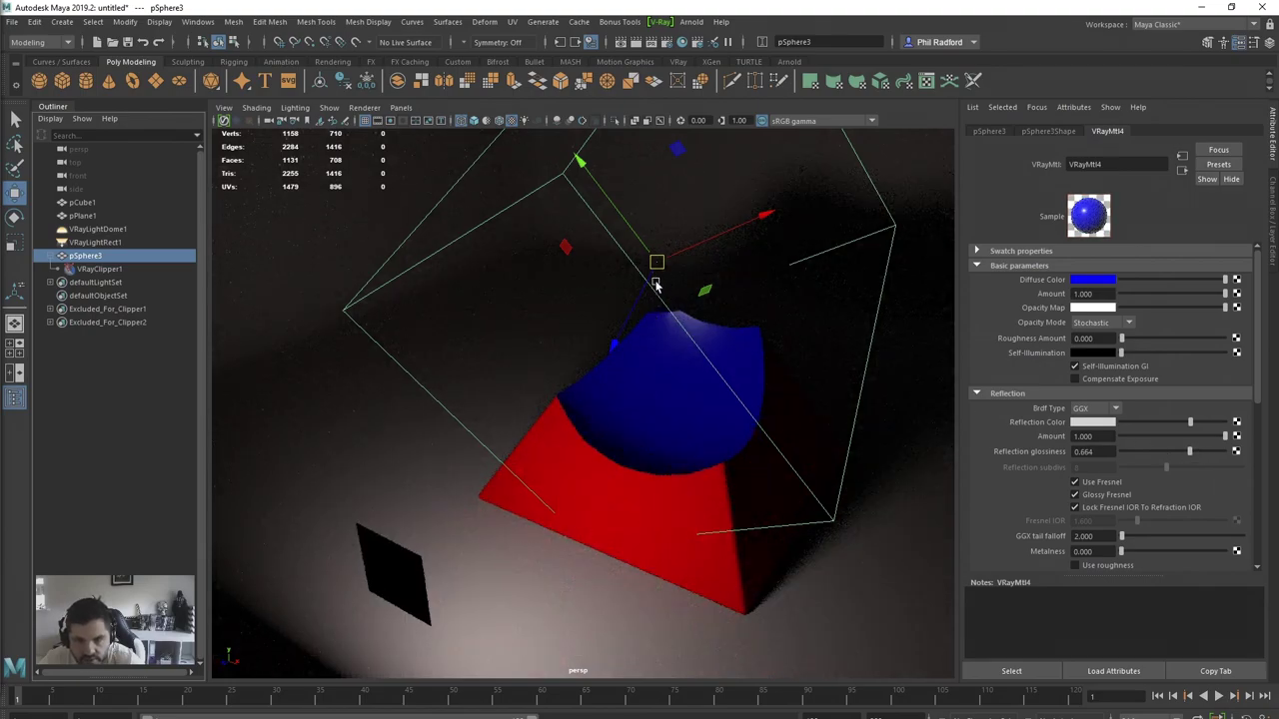
Step: Move the merged sphere mesh lower so it cuts deeper into the pyramid
left_click_drag(656, 263, 616, 335)
mouse_move(699, 391)
left_mouse_down("alt")
mouse_move(716, 388)
mouse_move(717, 403)
left_mouse_up("alt")
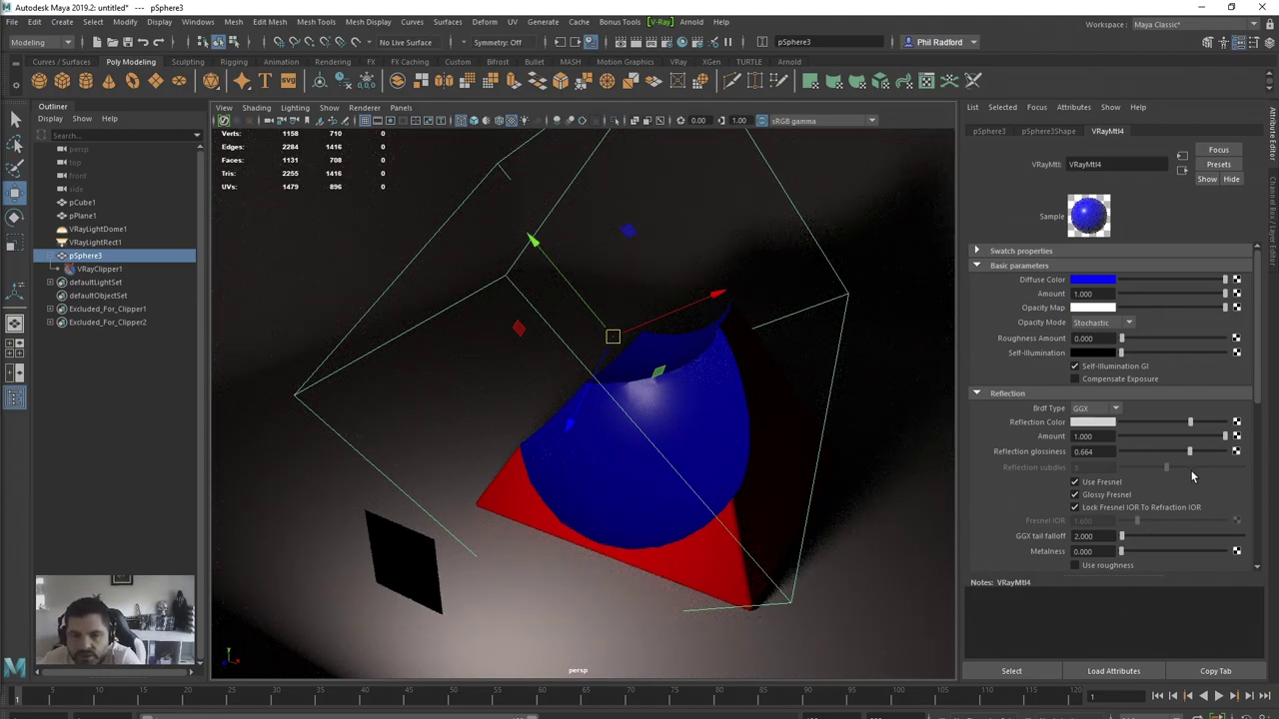
Step: Set the merged sphere mesh material's refraction color to light grey and its refraction glossiness to 0.664
scroll(1191, 476, "down", 5)
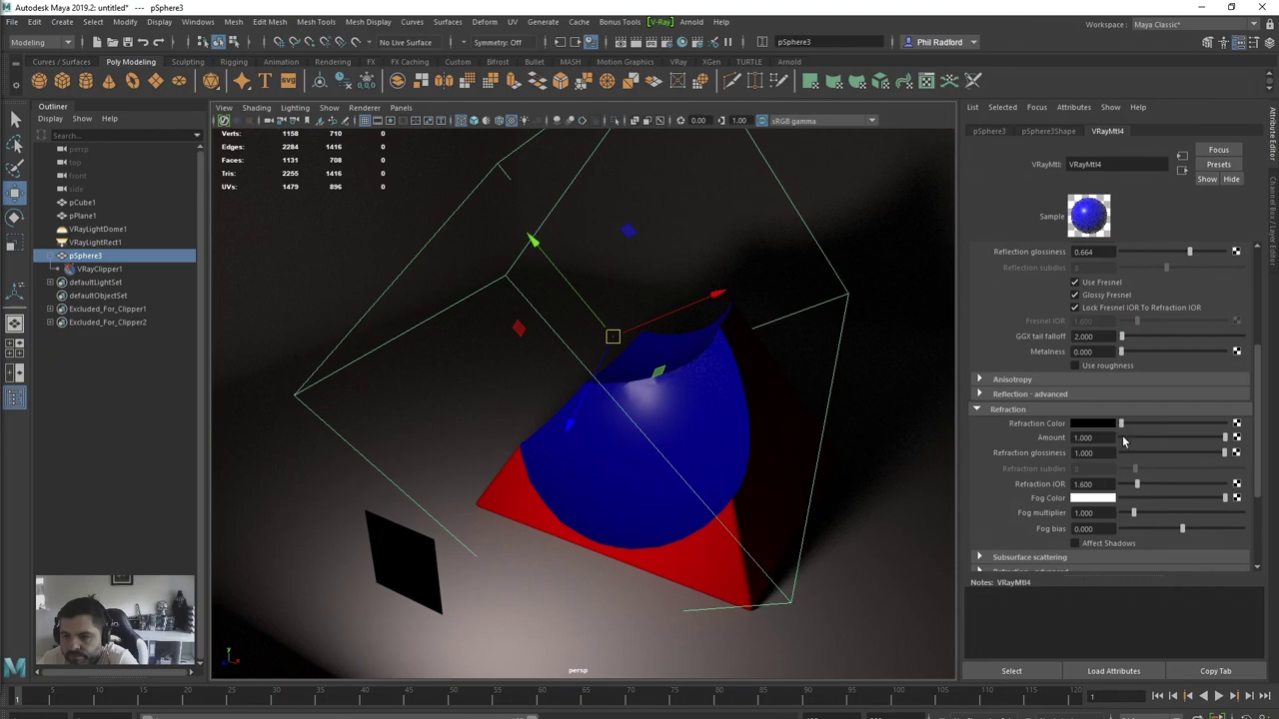
left_click_drag(1121, 424, 1177, 437)
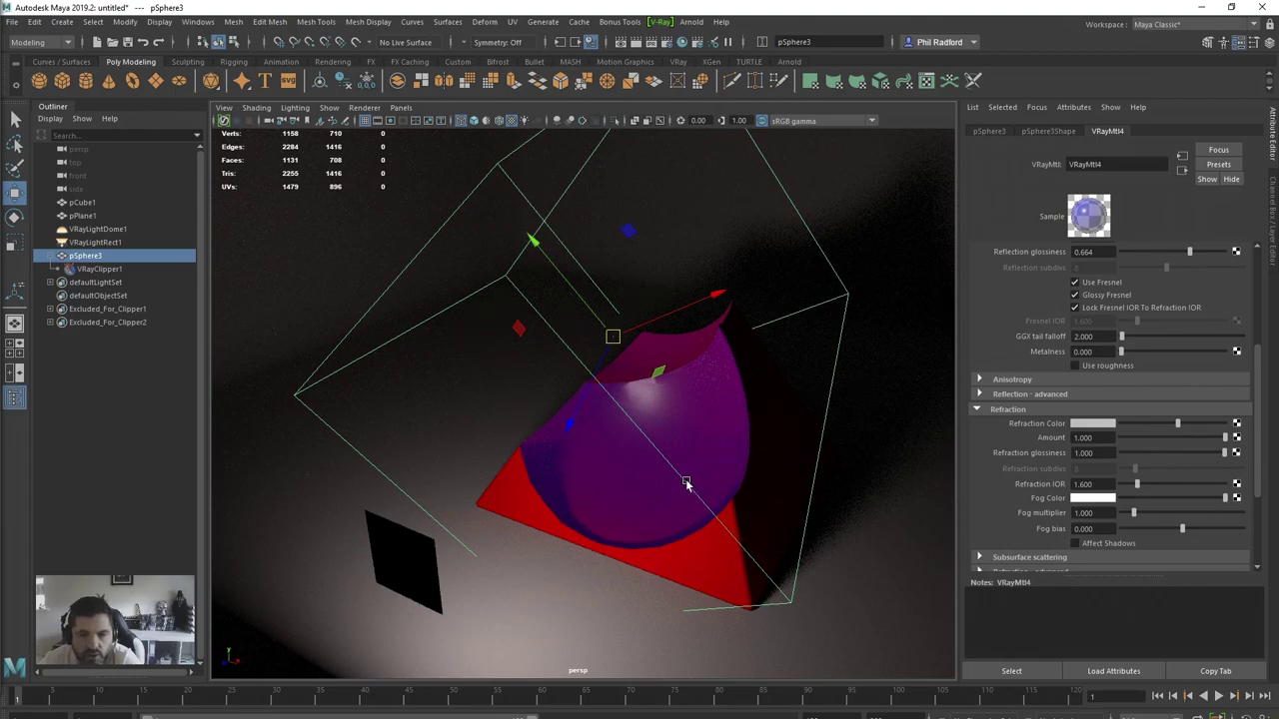
left_click_drag(1217, 455, 1189, 455)
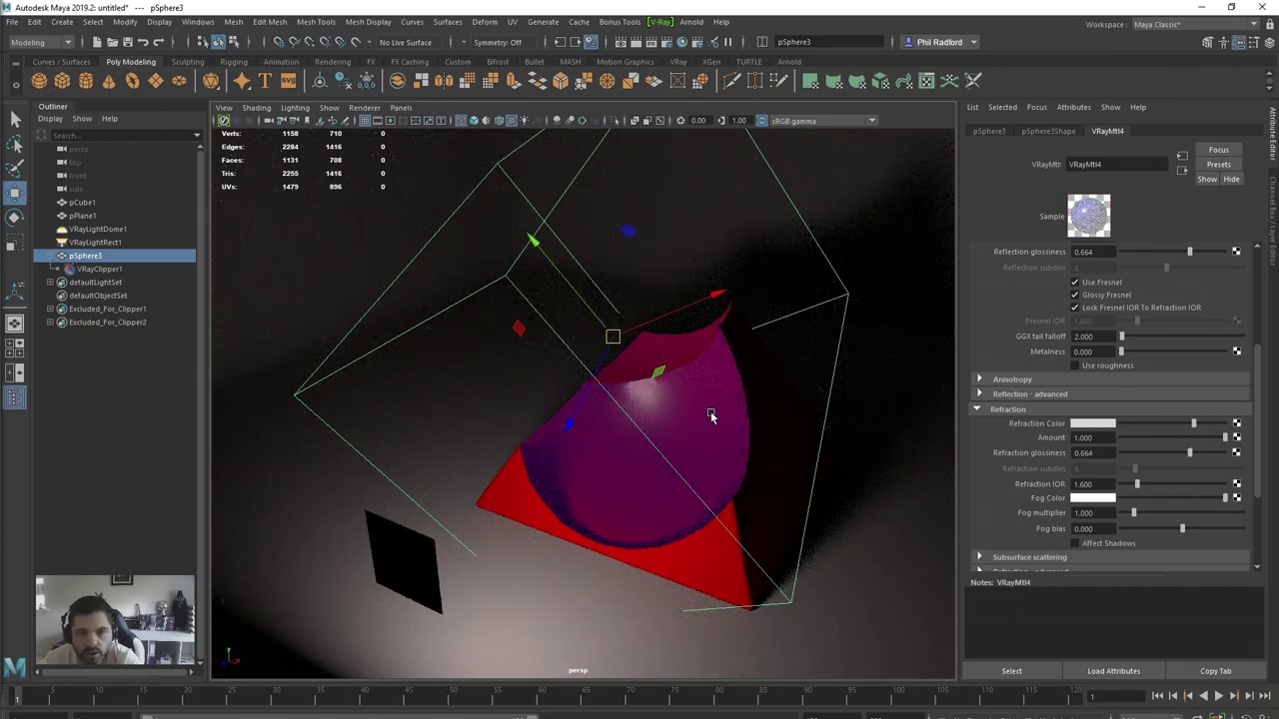
Step: Add a small polygon sphere and position it inside the area clipped from the pyramid
key("ctrl+d")
left_click_drag(669, 449, 670, 404)
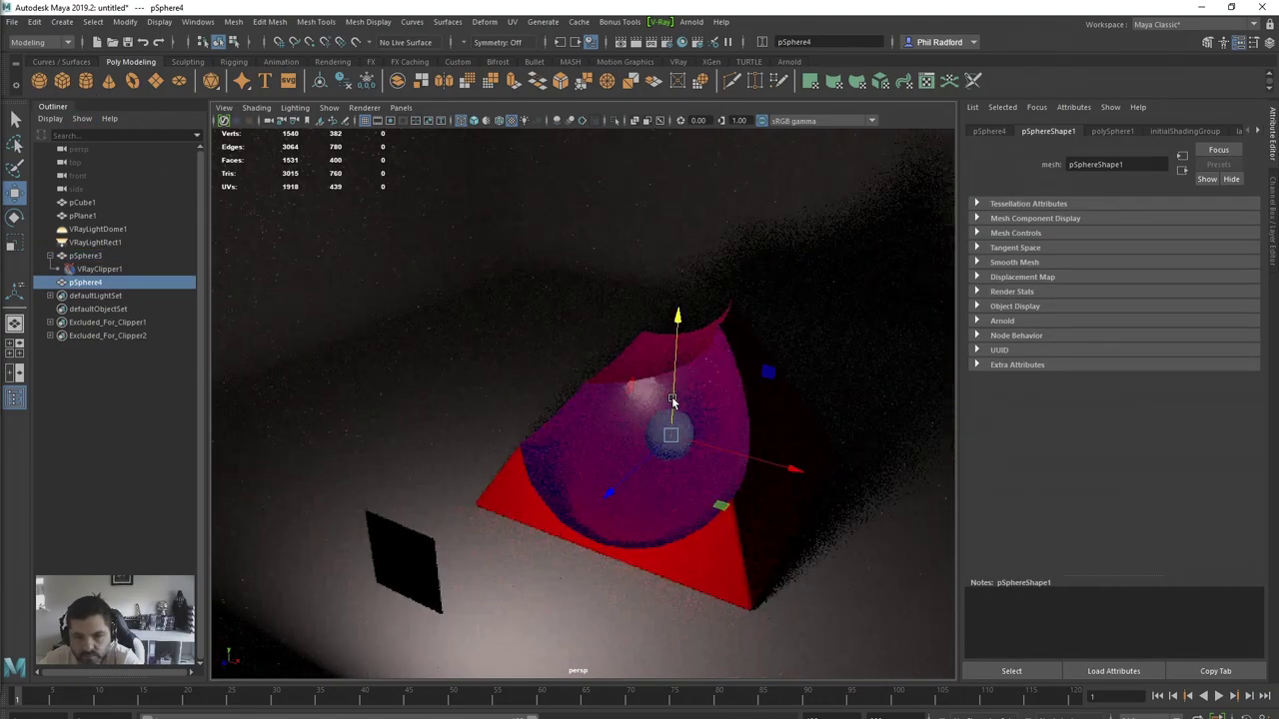
left_click_drag(650, 456, 646, 407)
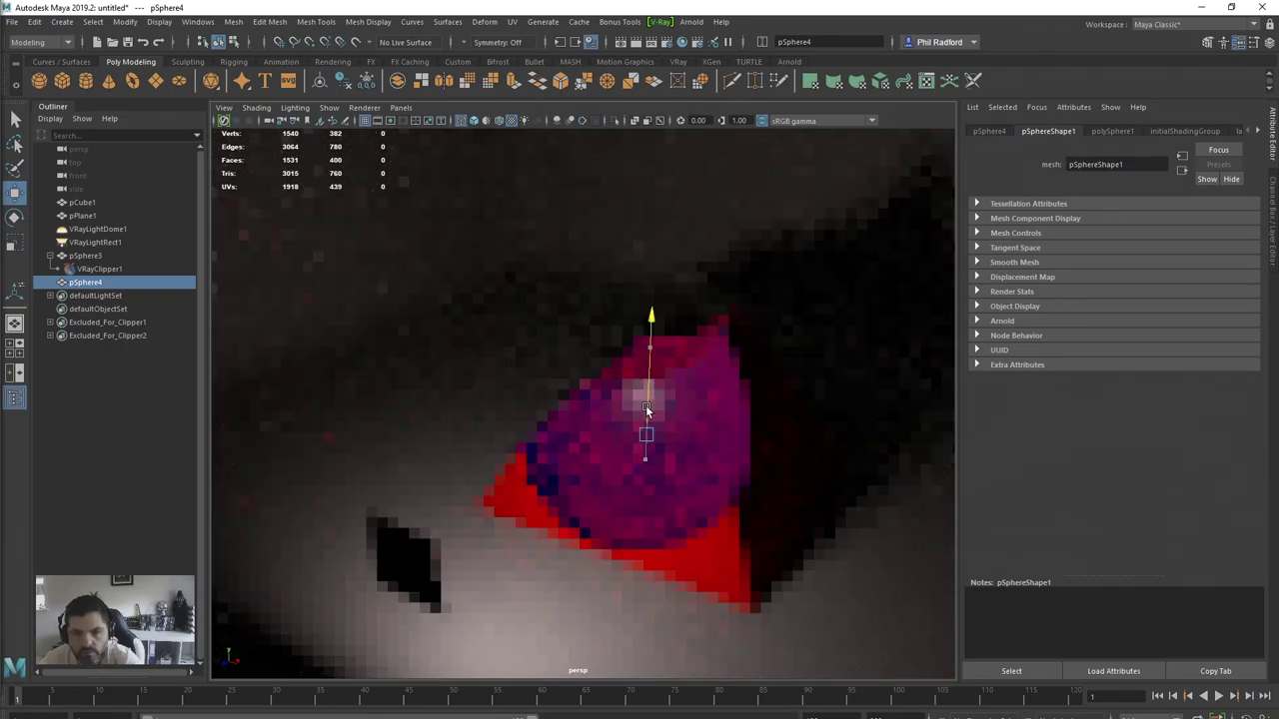
Step: Add the small sphere to the Excluded_For_Clipper2 set of the merged mesh's clipper
left_click(85, 268)
left_click(1177, 331)
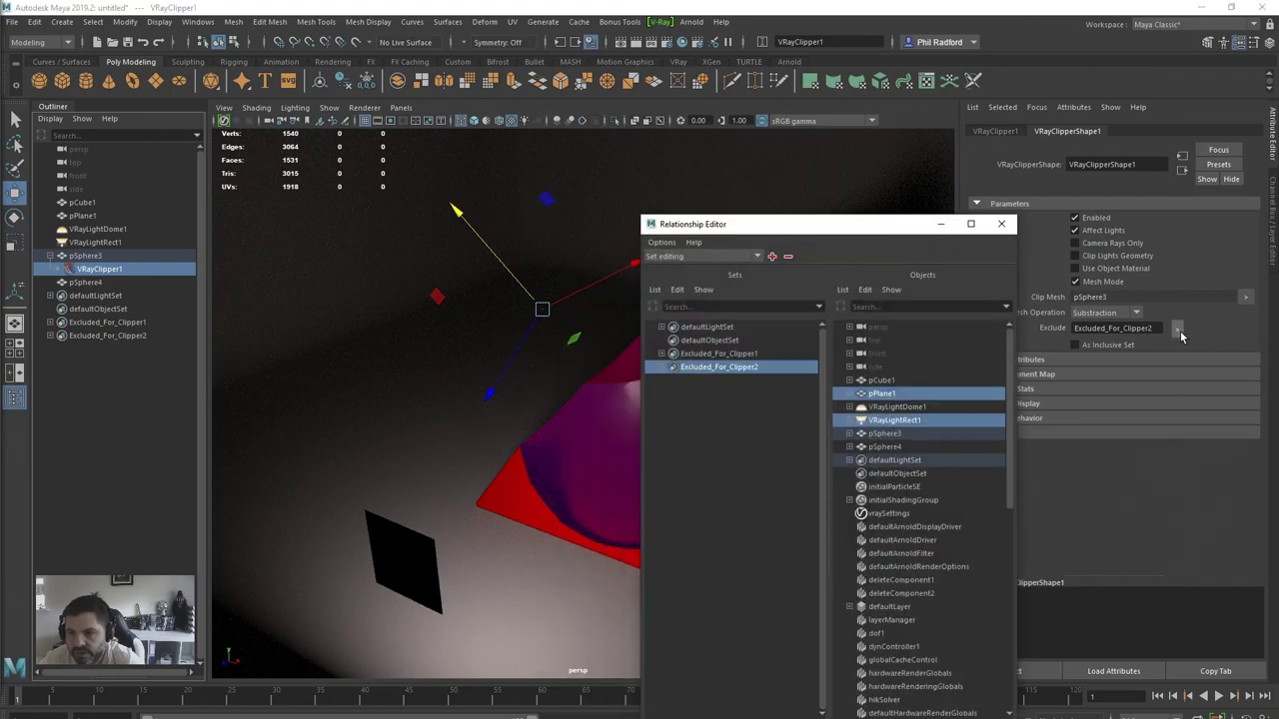
left_click(891, 448)
left_click(941, 223)
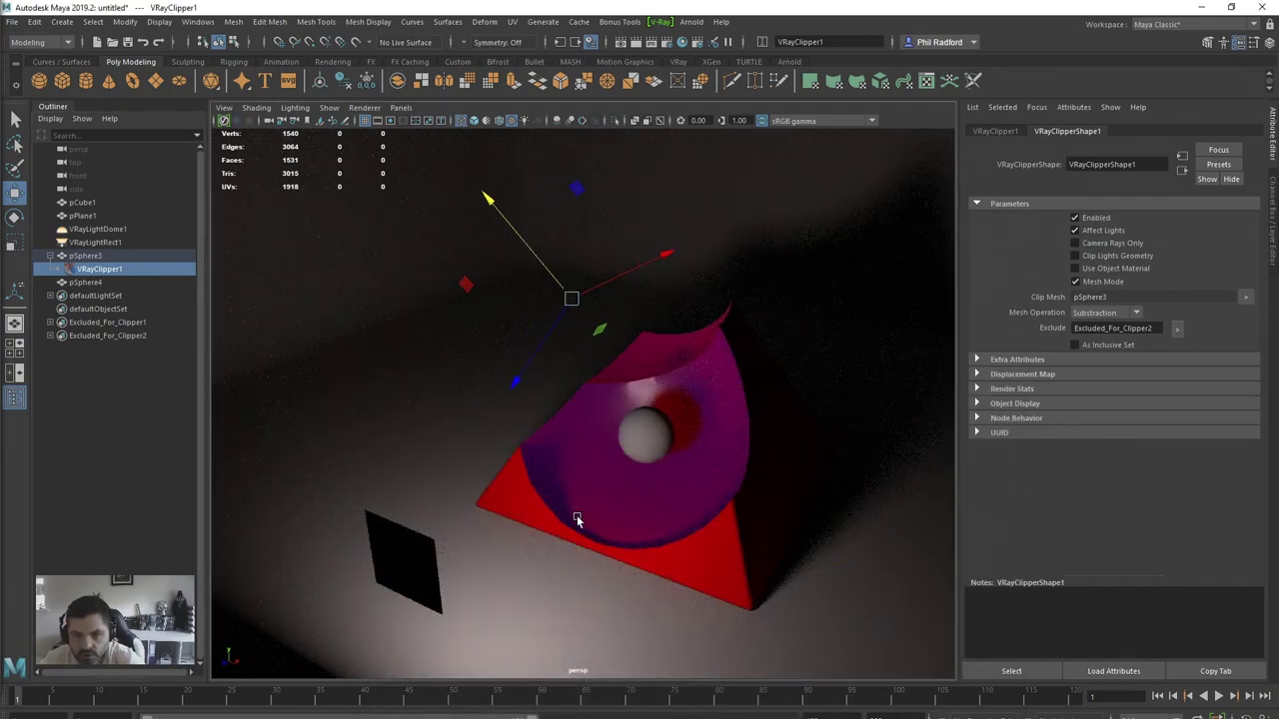
Step: Reposition the small sphere close to the pyramid's refractive cut surface
left_click_drag(579, 518, 523, 513, "alt")
right_click_drag(568, 512, 693, 546, "alt")
middle_click_drag(694, 545, 644, 491, "alt")
left_click(92, 283)
left_click_drag(644, 445, 609, 443, "alt")
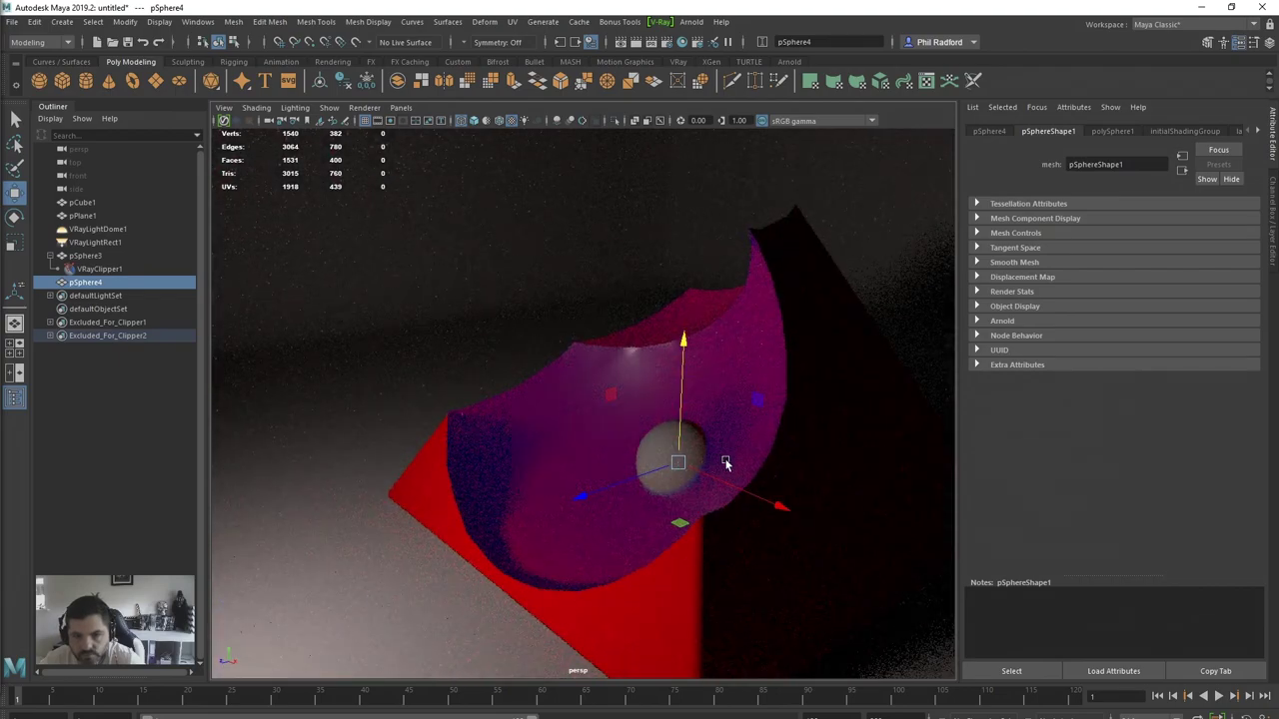
left_click_drag(515, 427, 629, 477, "alt")
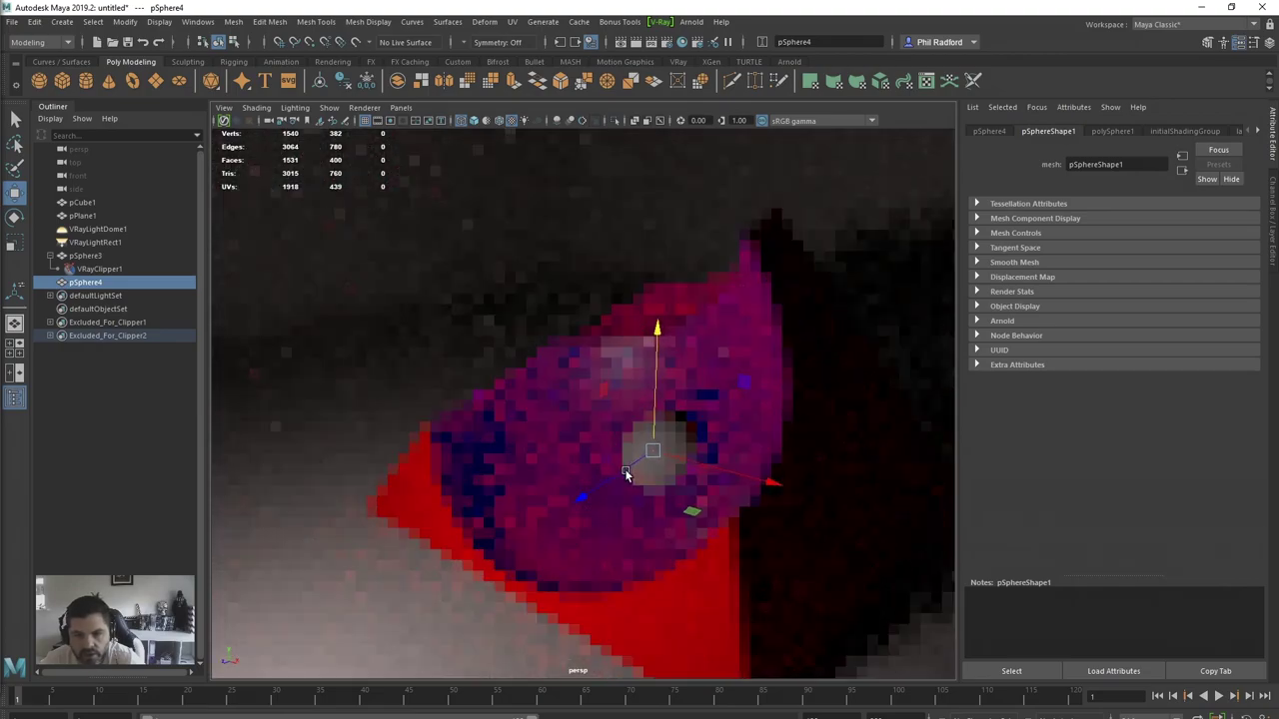
Step: Move the merged sphere mesh up and away from the small sphere to make the pyramid's cut shallower
left_click(75, 255)
left_click_drag(559, 251, 534, 179)
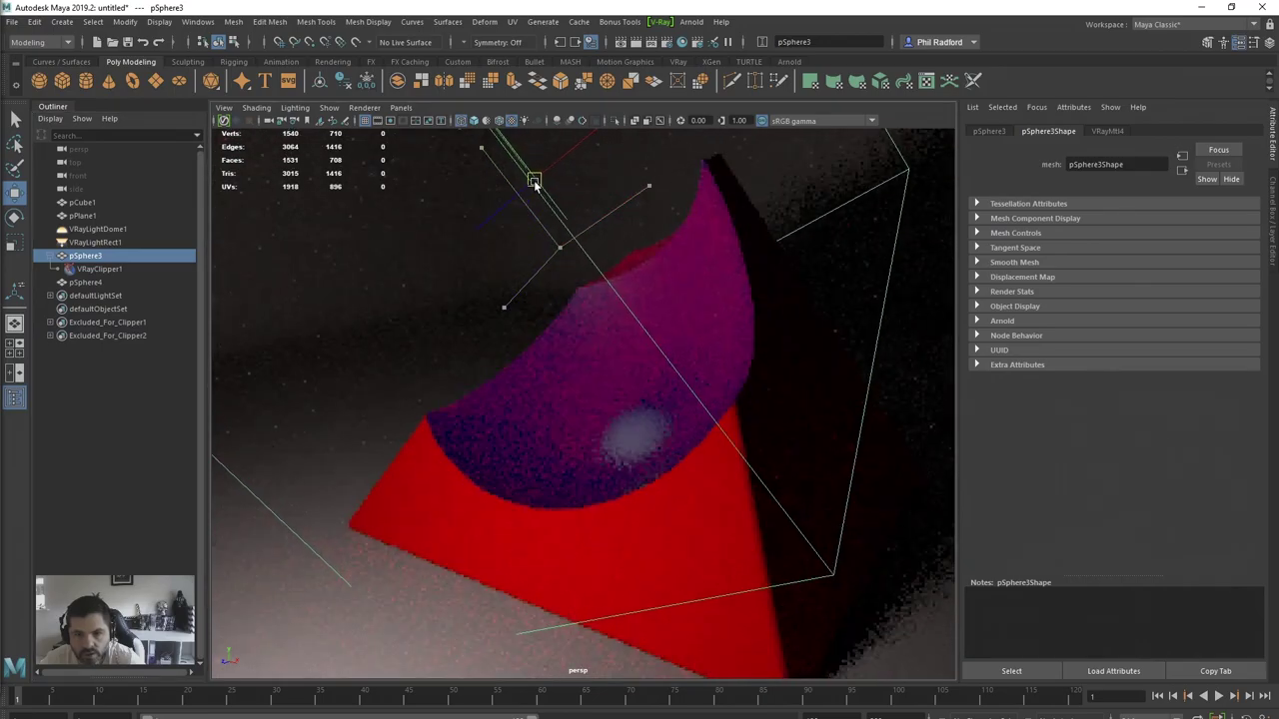
left_click_drag(540, 392, 639, 432, "alt")
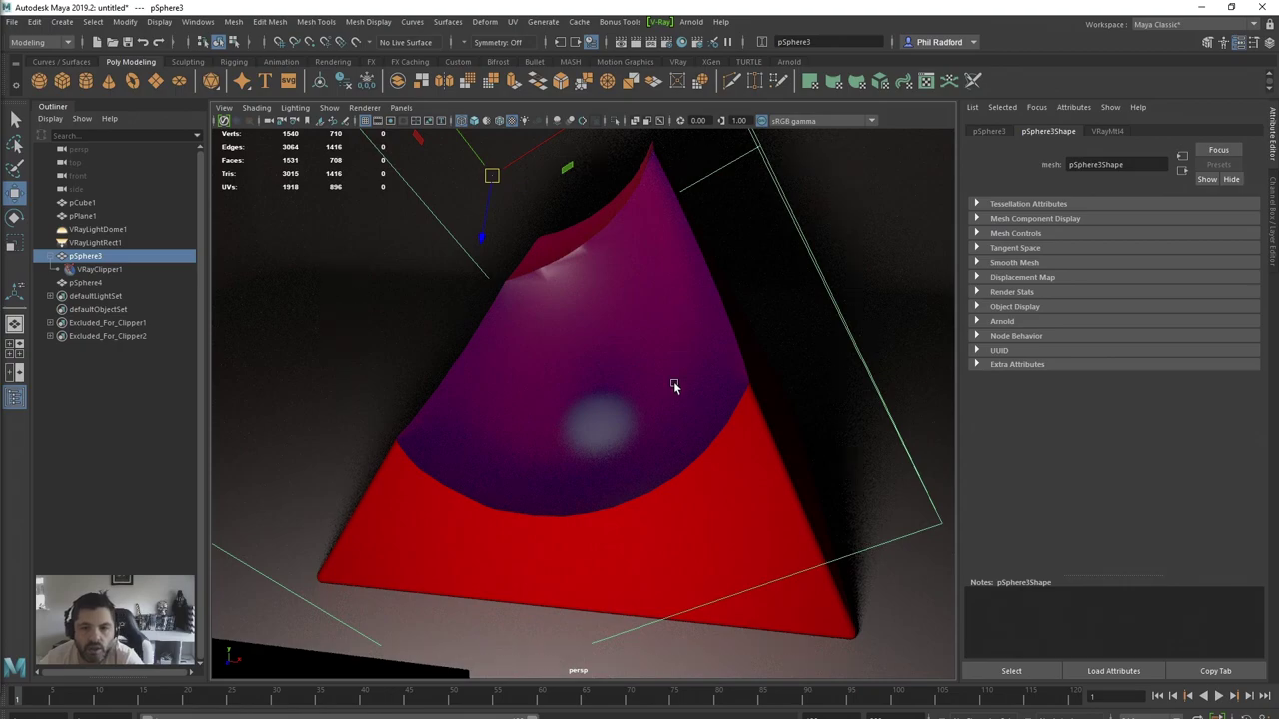
left_click_drag(654, 395, 707, 391, "alt")
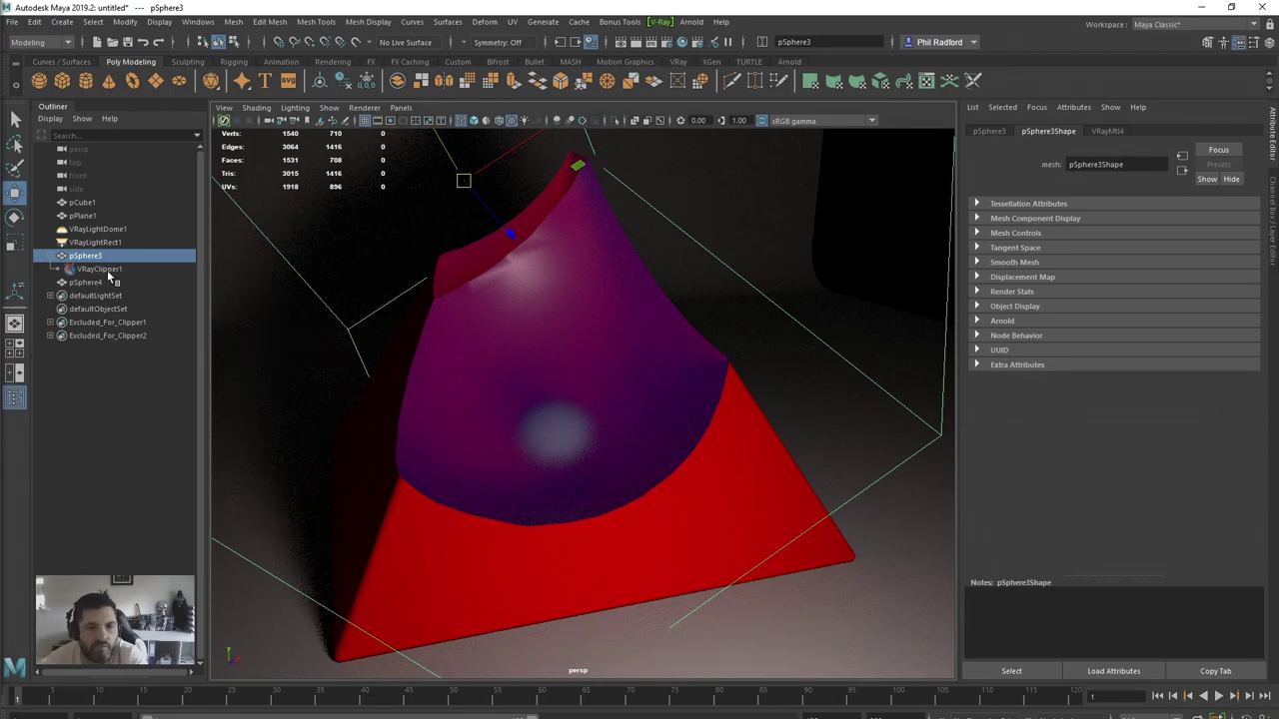
Step: Enable Affect Shadows and Dispersion in the refraction settings of the merged sphere mesh's material
left_click(1105, 131)
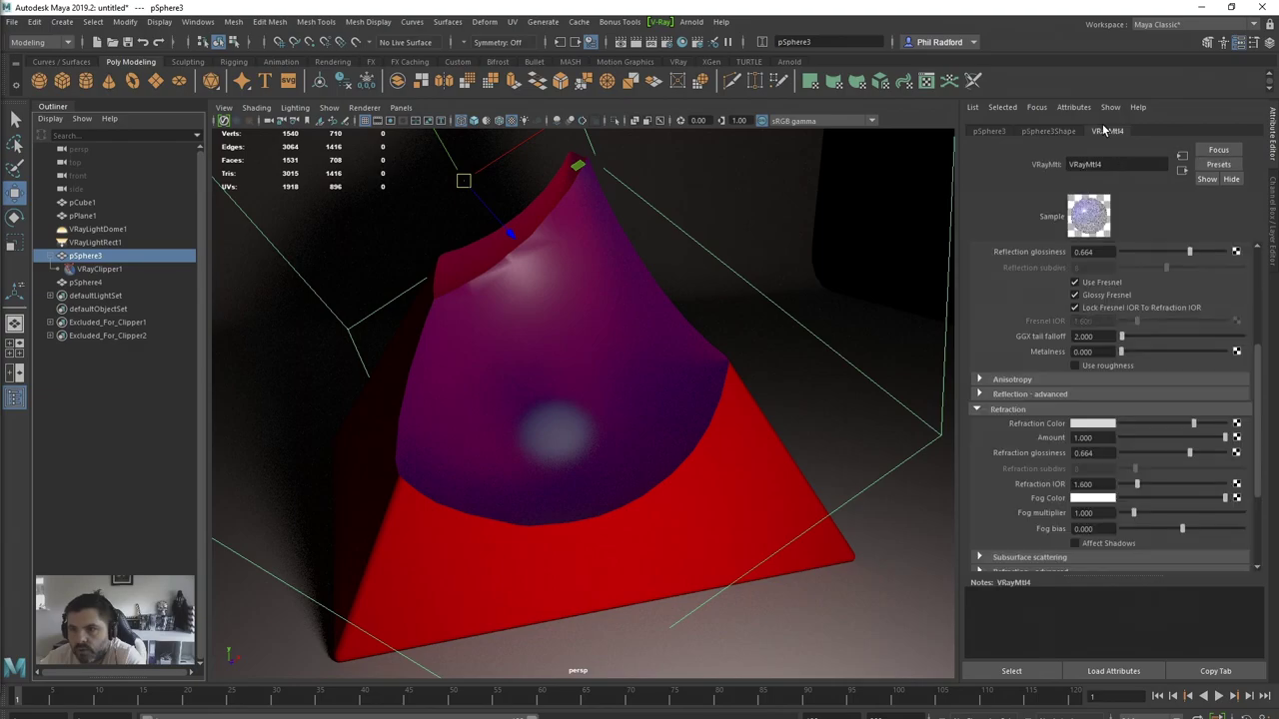
scroll(1132, 461, "down", 5)
left_click(1097, 405)
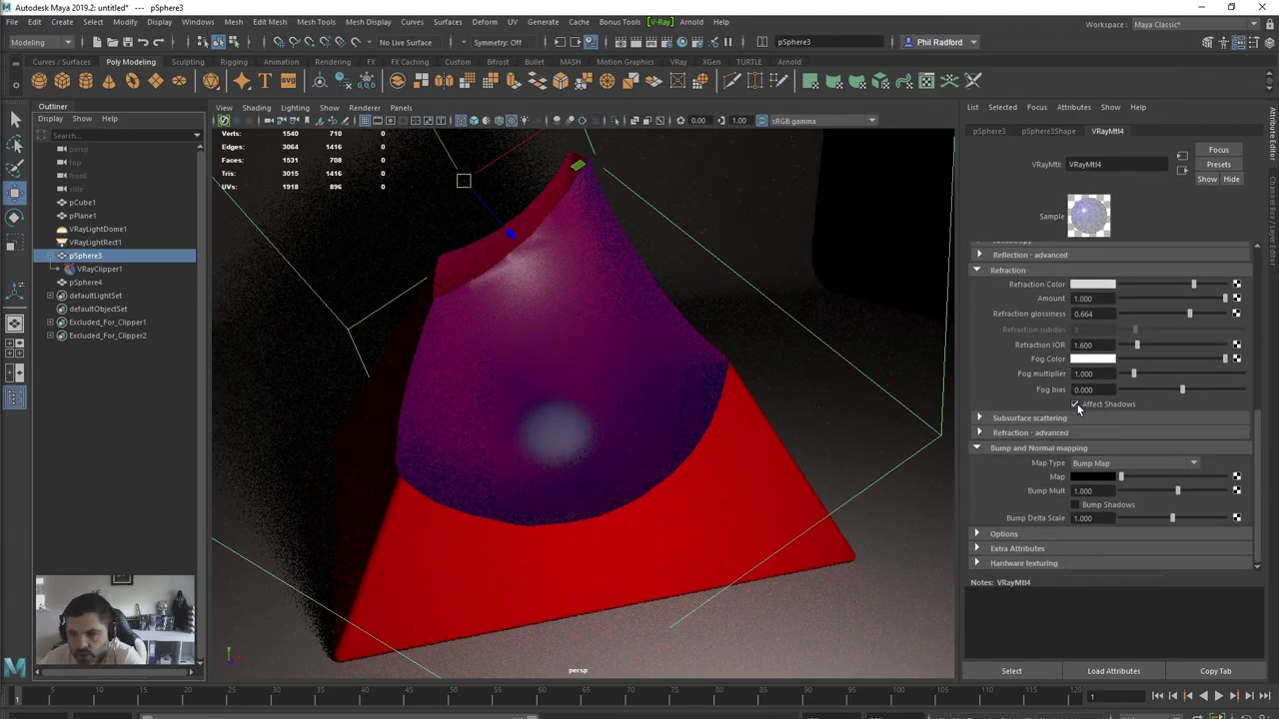
left_click(1076, 404)
left_click(1076, 405)
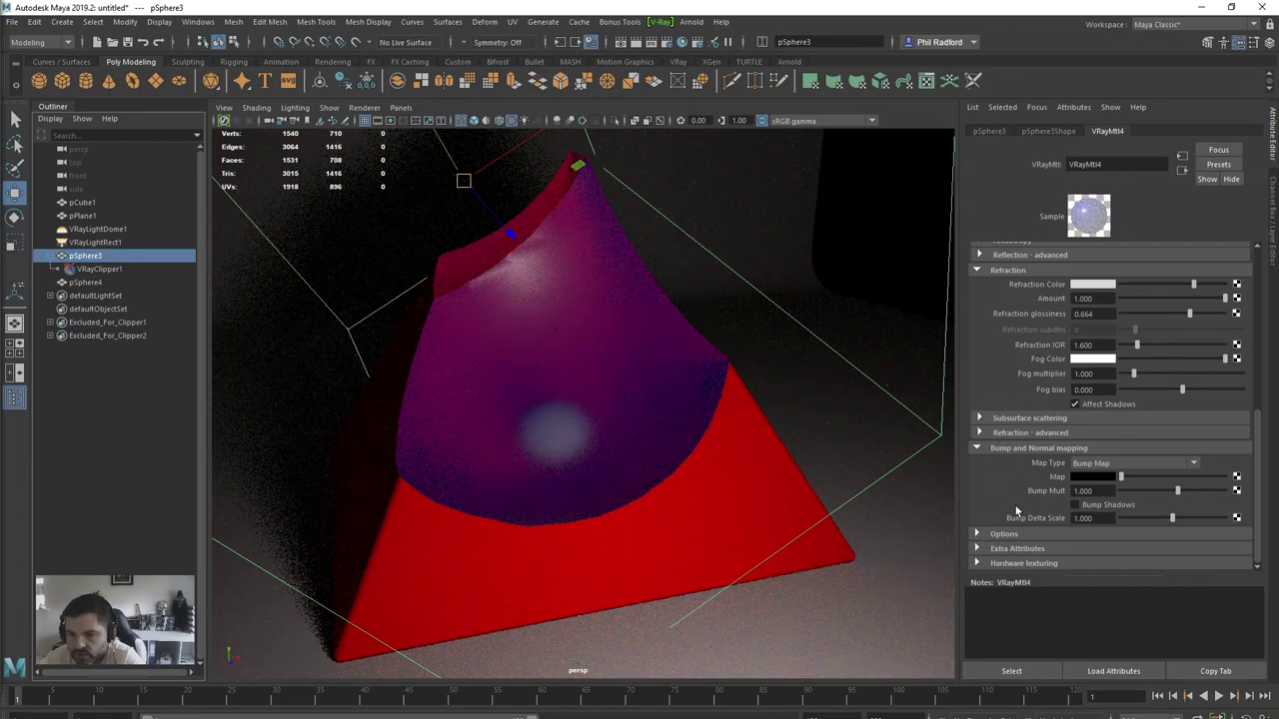
left_click(1017, 435)
scroll(1007, 483, "down", 1)
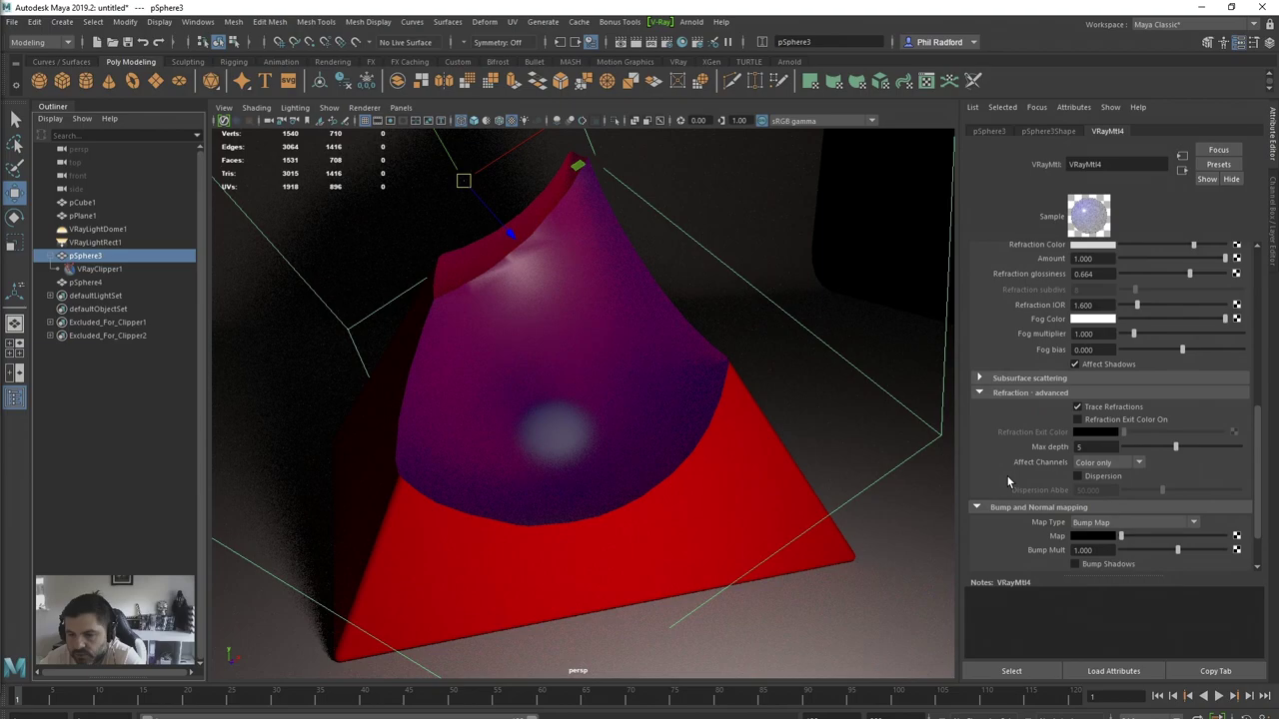
left_click(1097, 478)
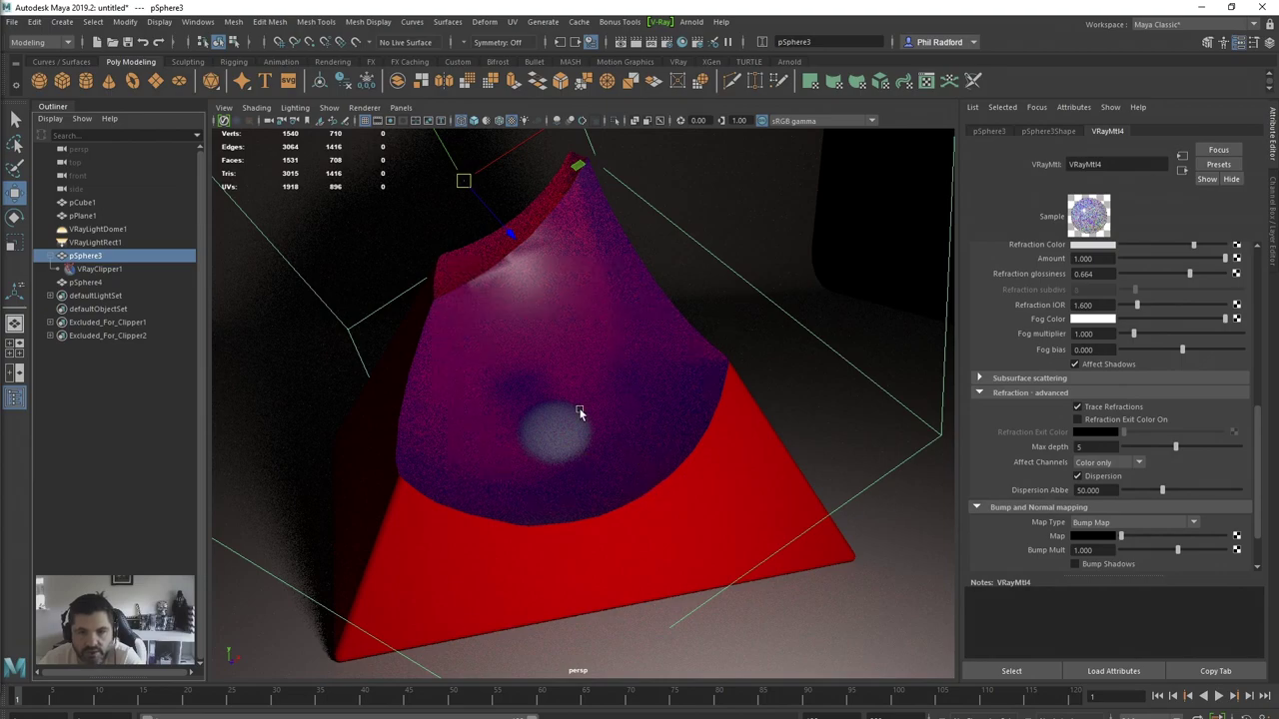
Step: Set both the reflection color and the refraction color of the merged sphere mesh's material to black
scroll(1244, 463, "up", 8)
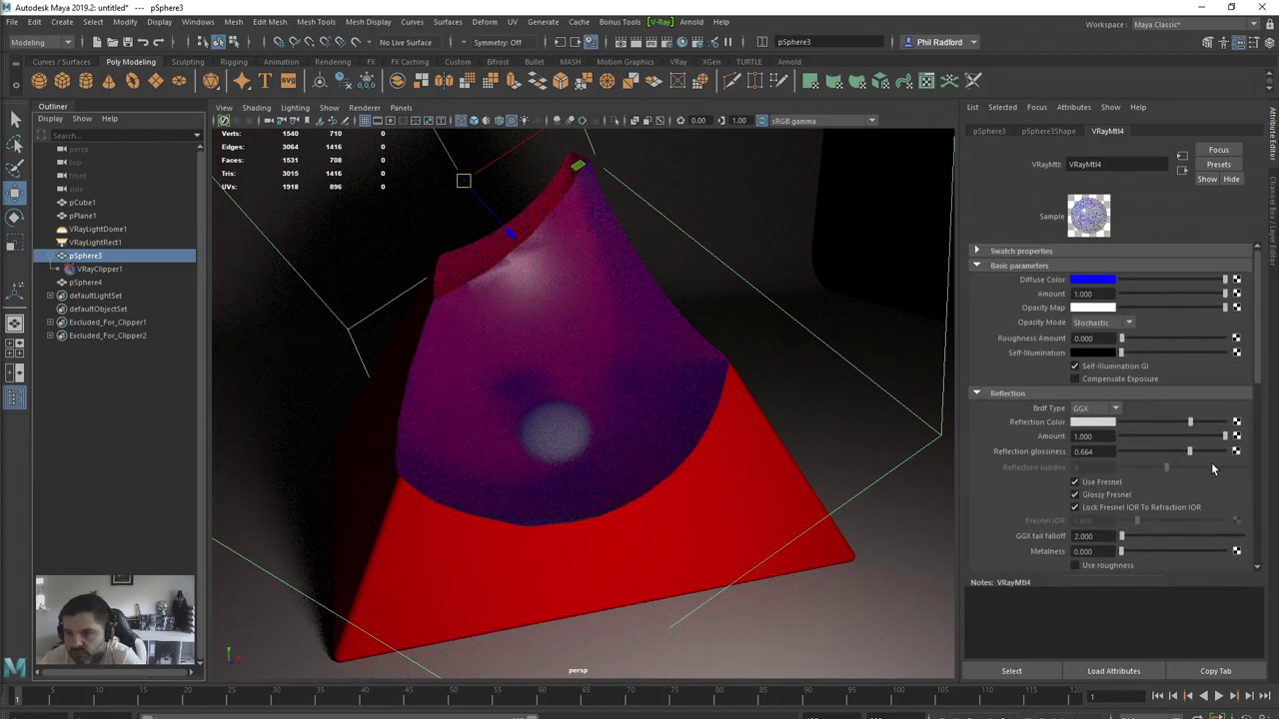
left_click_drag(1191, 422, 977, 414)
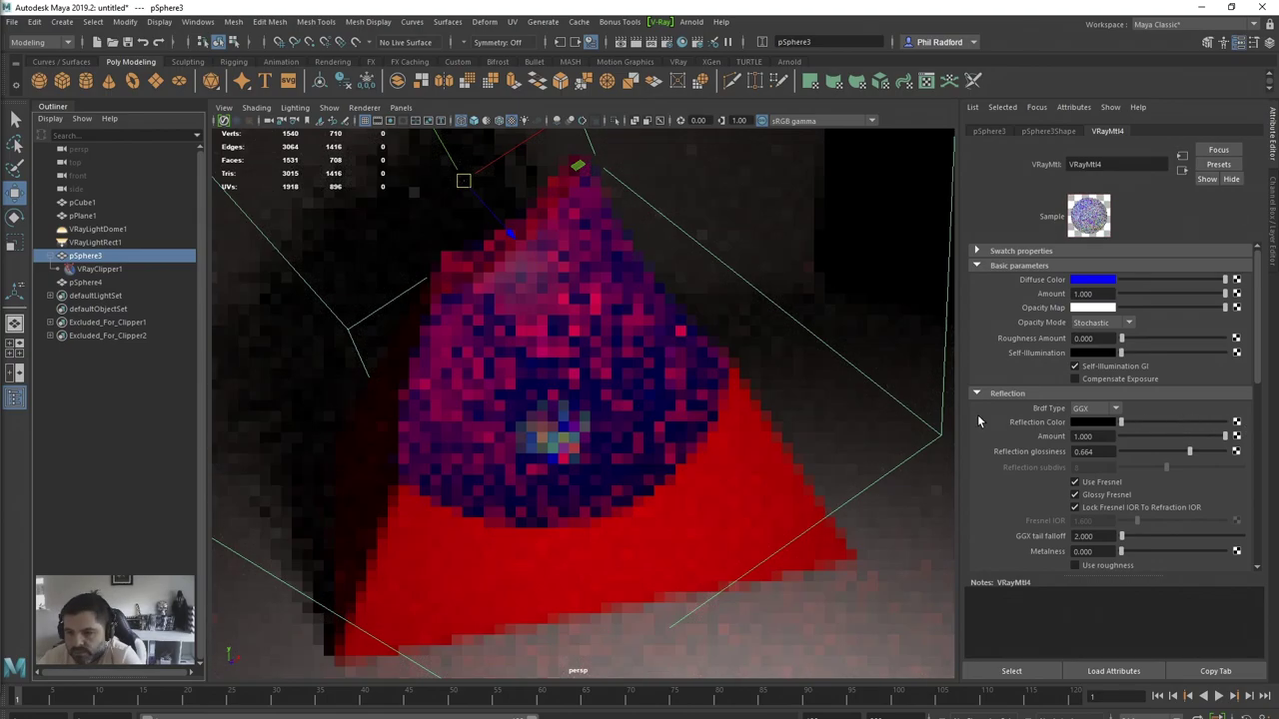
scroll(1146, 471, "down", 2)
scroll(1146, 471, "down", 3)
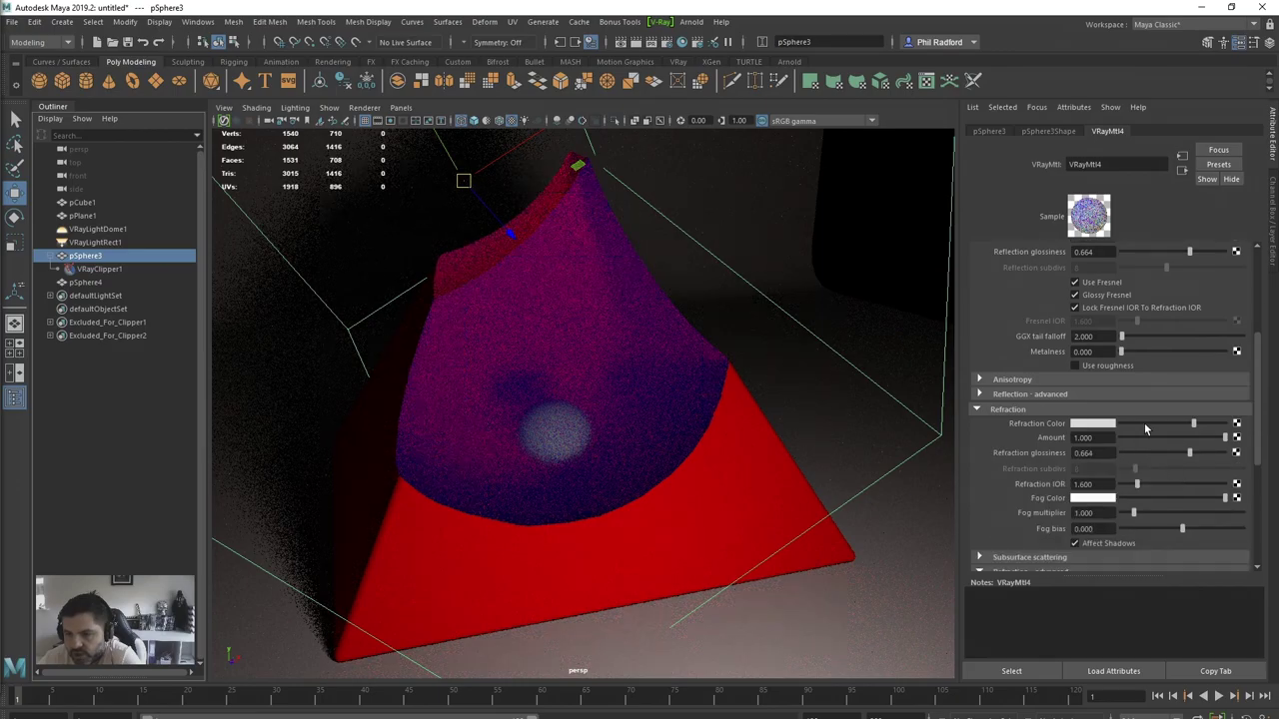
left_click_drag(1164, 421, 972, 430)
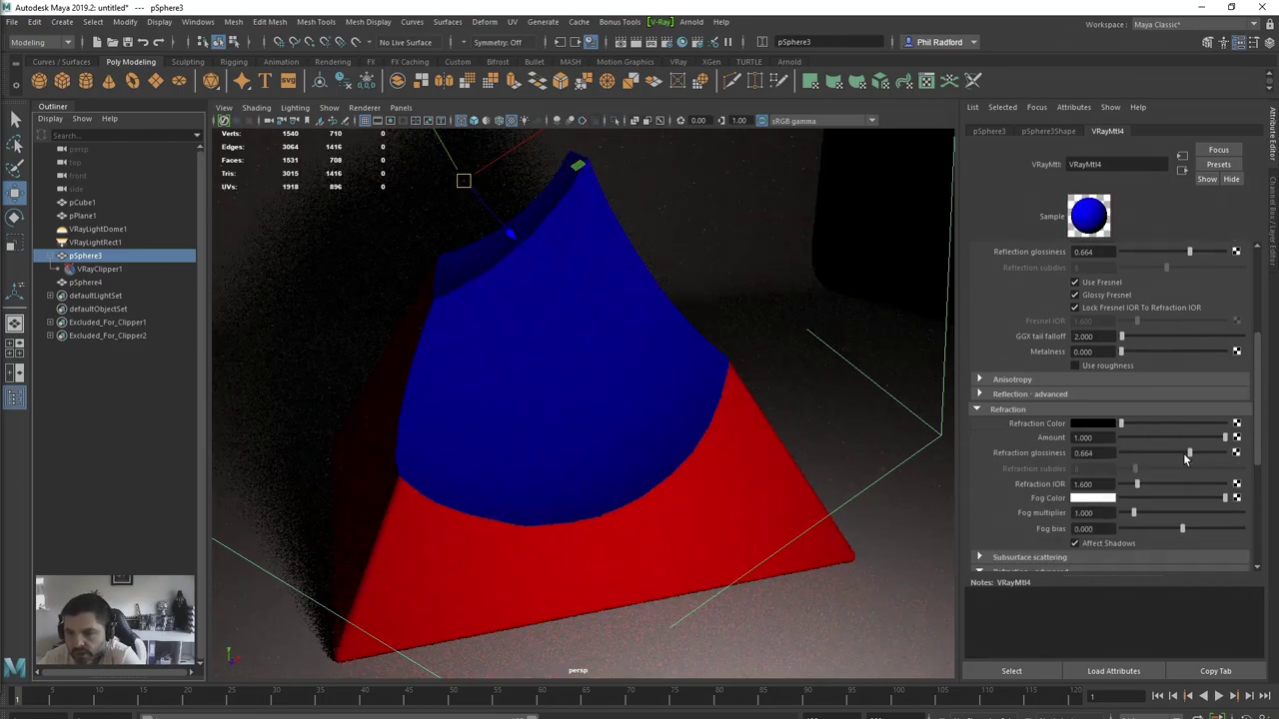
scroll(1157, 459, "up", 4)
Step: Switch the perspective view's renderer to Viewport 2.0 and inspect the merged sphere mesh
left_click_drag(650, 384, 613, 429, "alt")
left_click(364, 109)
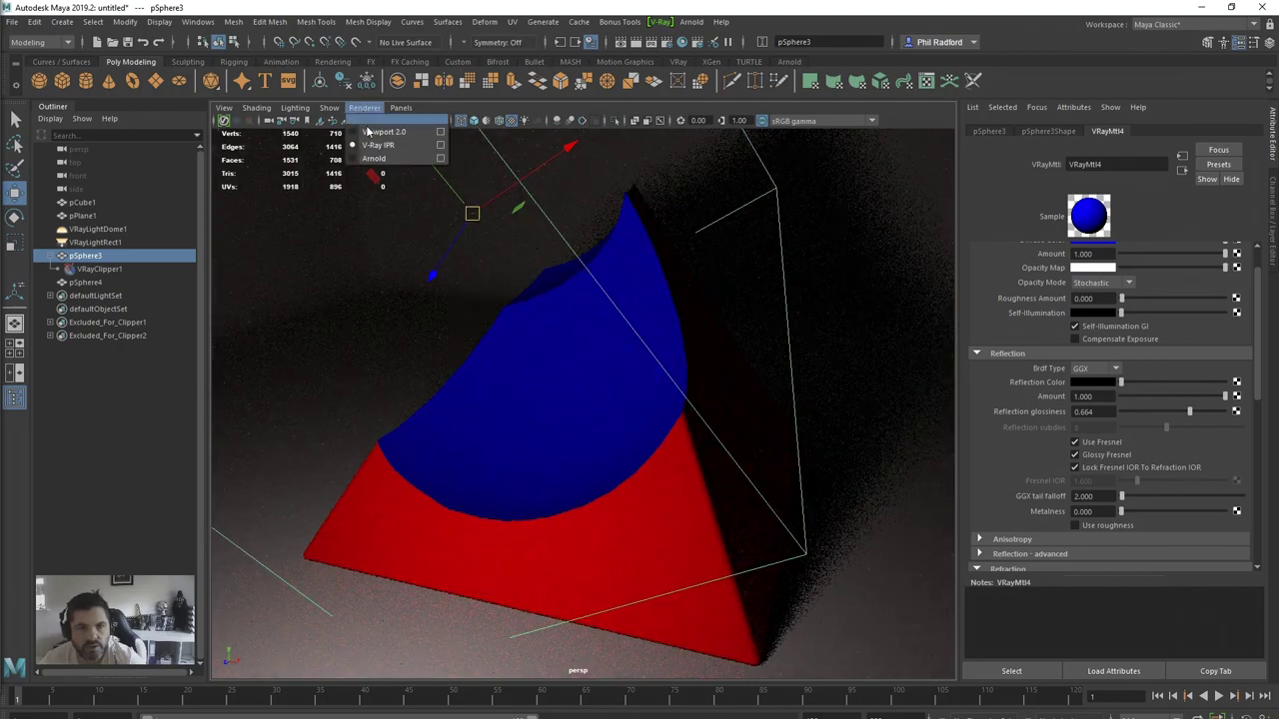
left_click(368, 132)
left_click_drag(614, 348, 588, 397, "alt")
left_click_drag(640, 450, 617, 434, "alt")
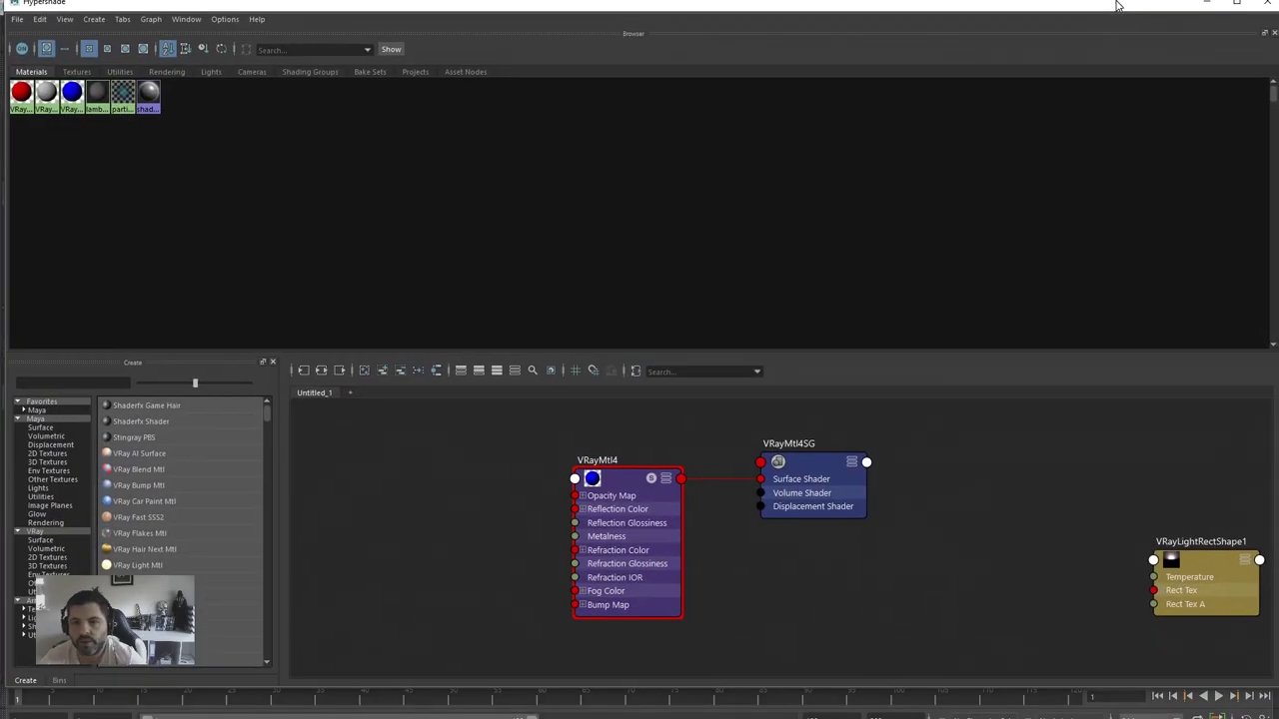
Step: Space out the VRayMtl4 and VRayMtl4SG nodes in Hypershade and narrow its window to reveal the node attributes
left_click_drag(617, 482, 508, 483)
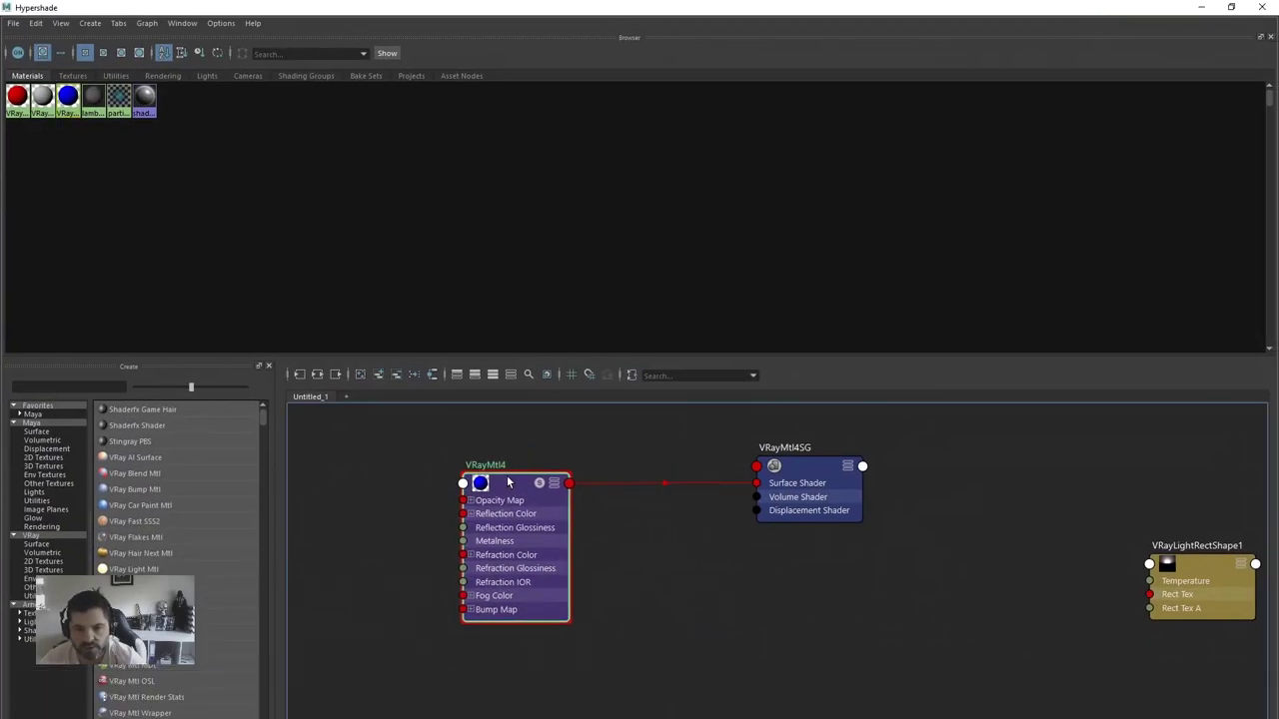
left_click_drag(824, 462, 871, 528)
left_click_drag(1116, 10, 1104, 24)
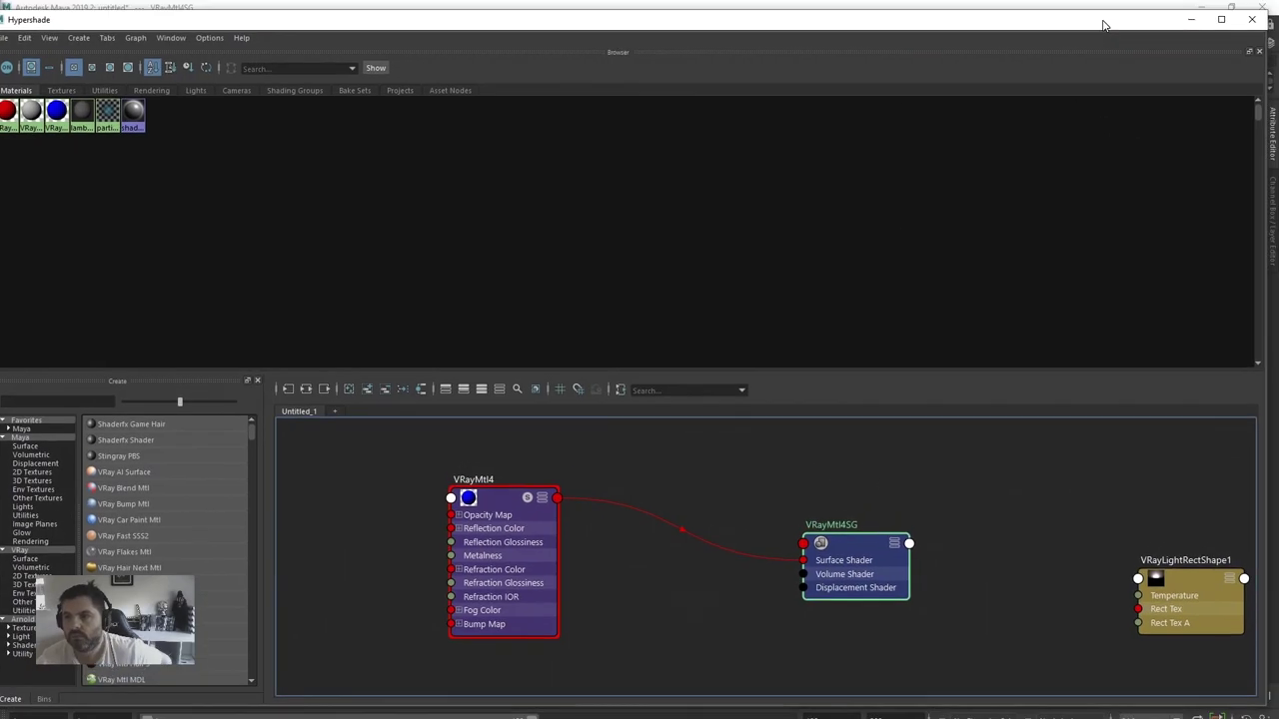
left_click_drag(1265, 128, 927, 144)
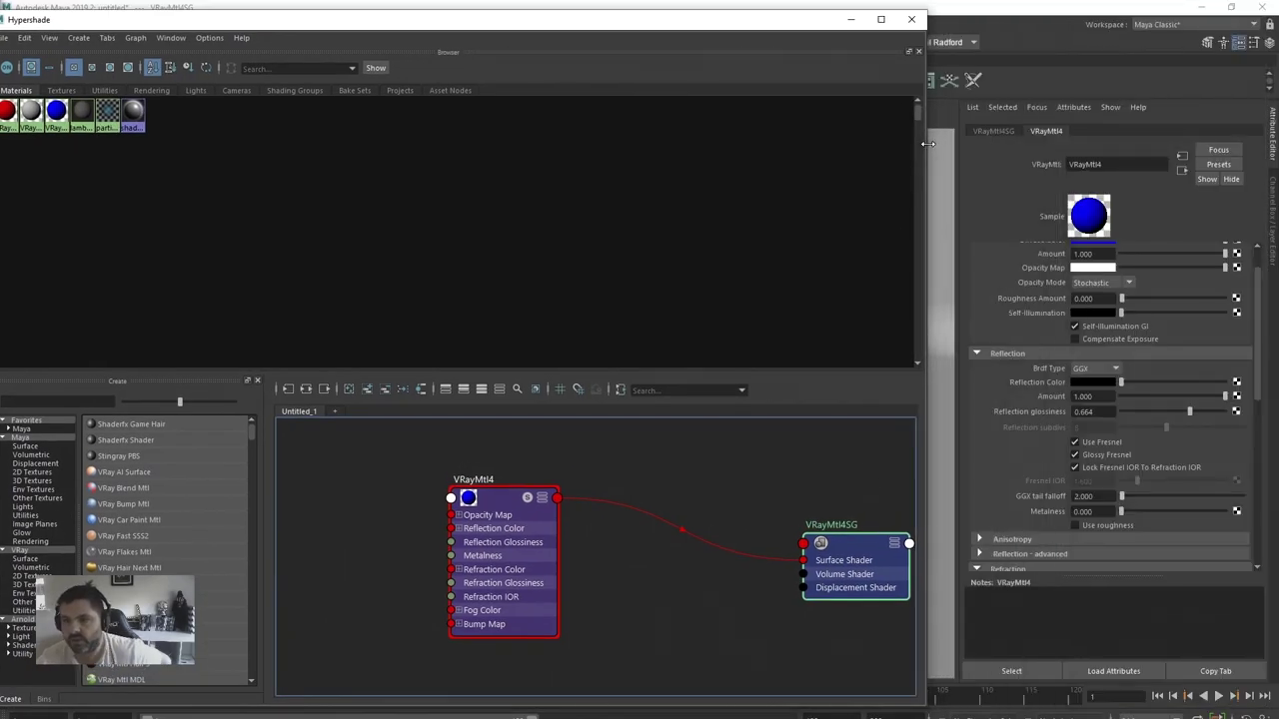
left_click_drag(904, 577, 805, 550)
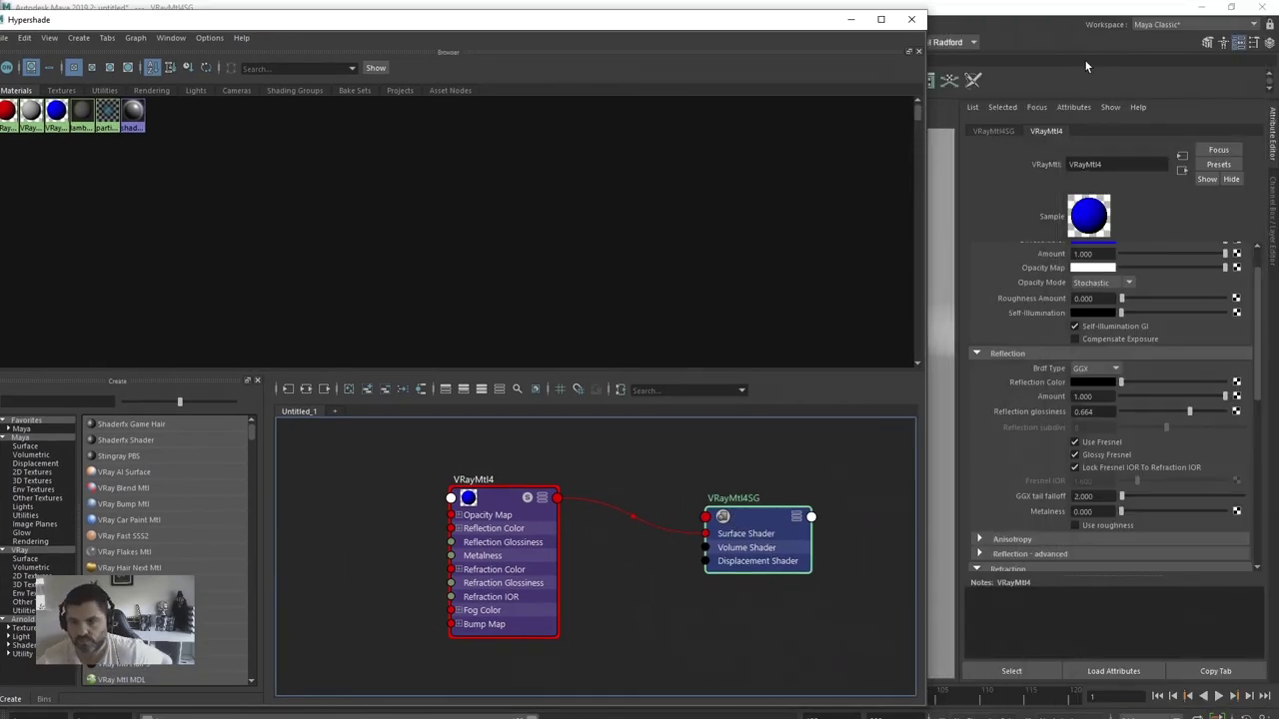
Step: Connect a Solid Fractal texture to the displacement material of the VRayMtl4SG shading group
left_click(995, 131)
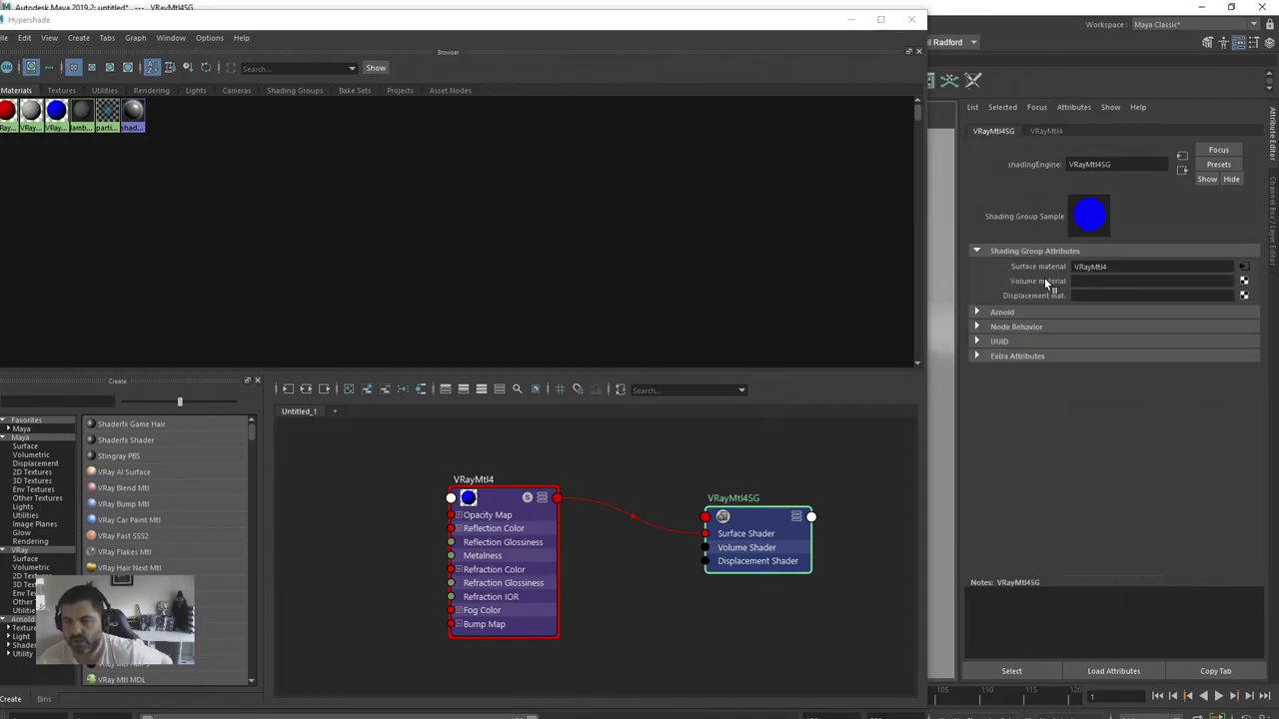
left_click(1244, 297)
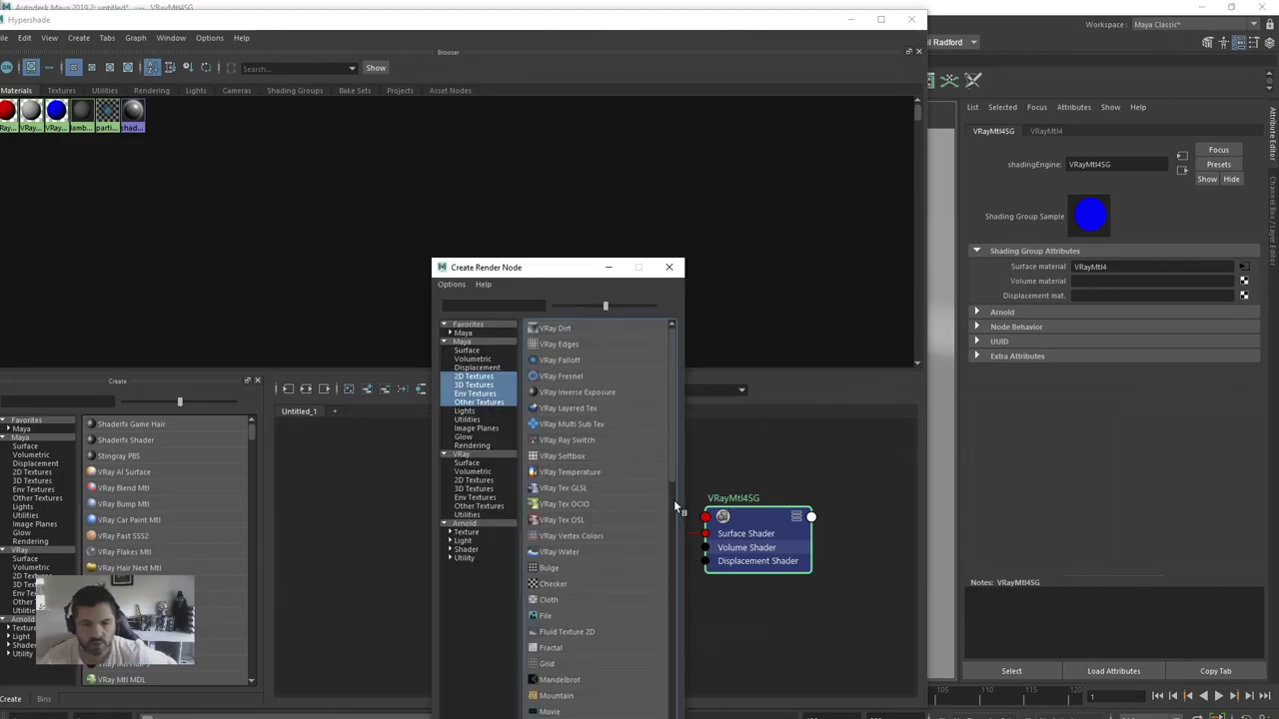
left_click(471, 385)
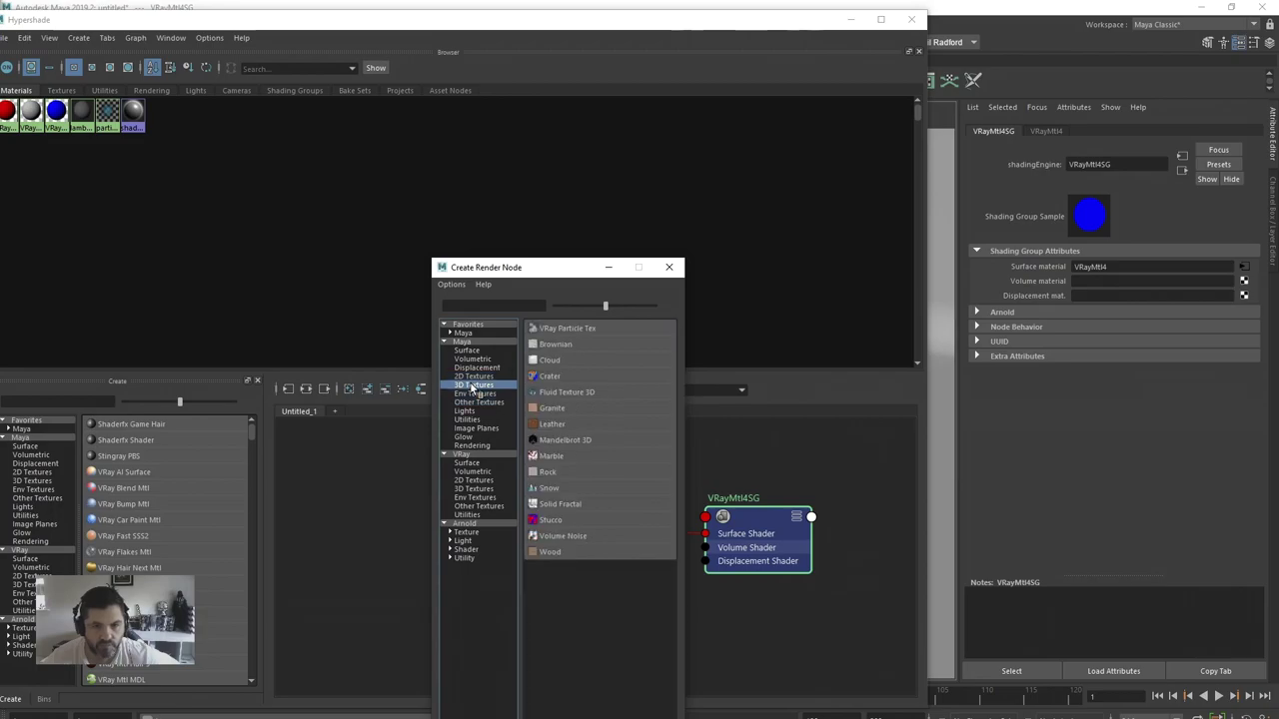
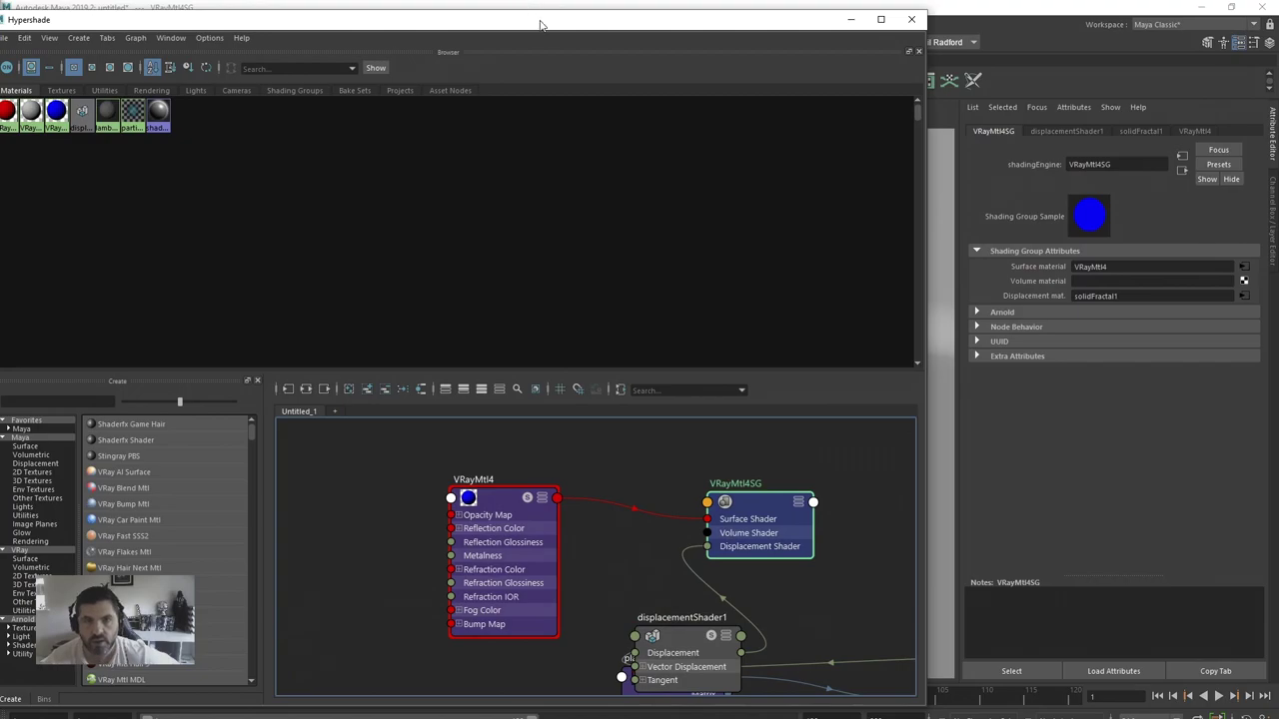
Step: Move Hypershade clear of the model and add V-Ray Subdivision and Displacement Quality attributes to the merged sphere mesh's shape
left_click_drag(540, 24, 544, 440)
left_click(547, 272)
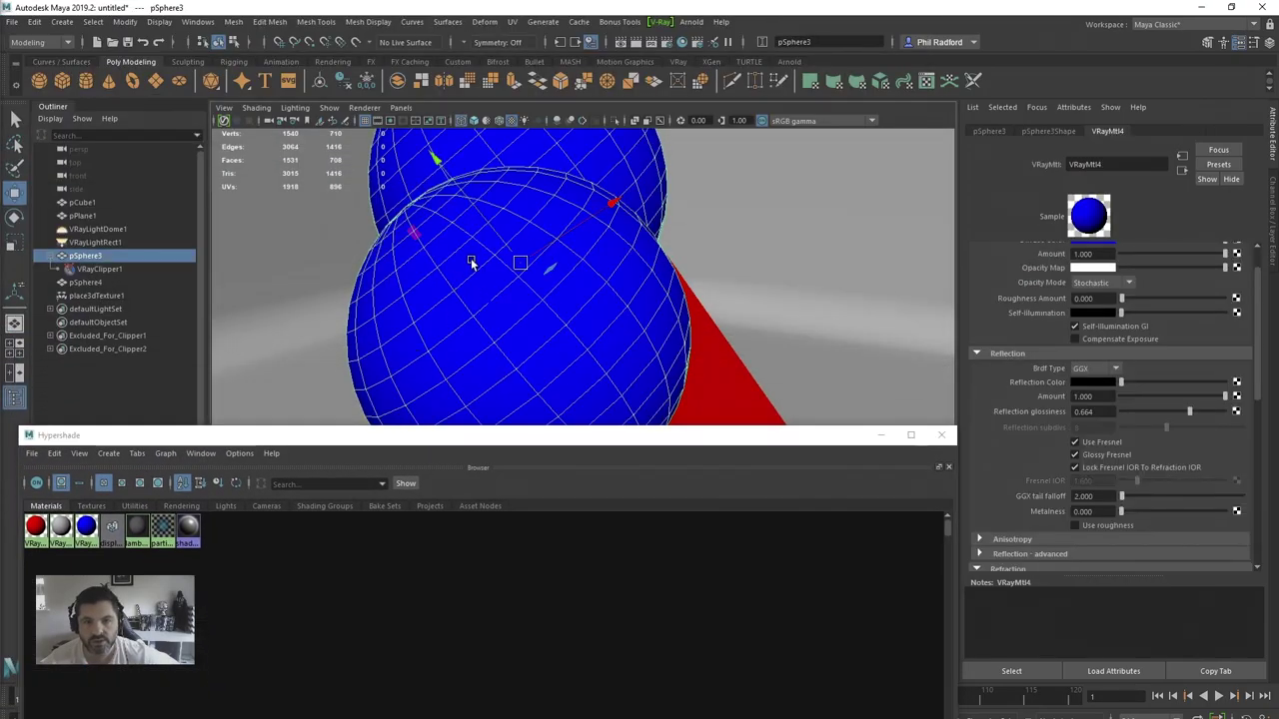
left_click(1039, 131)
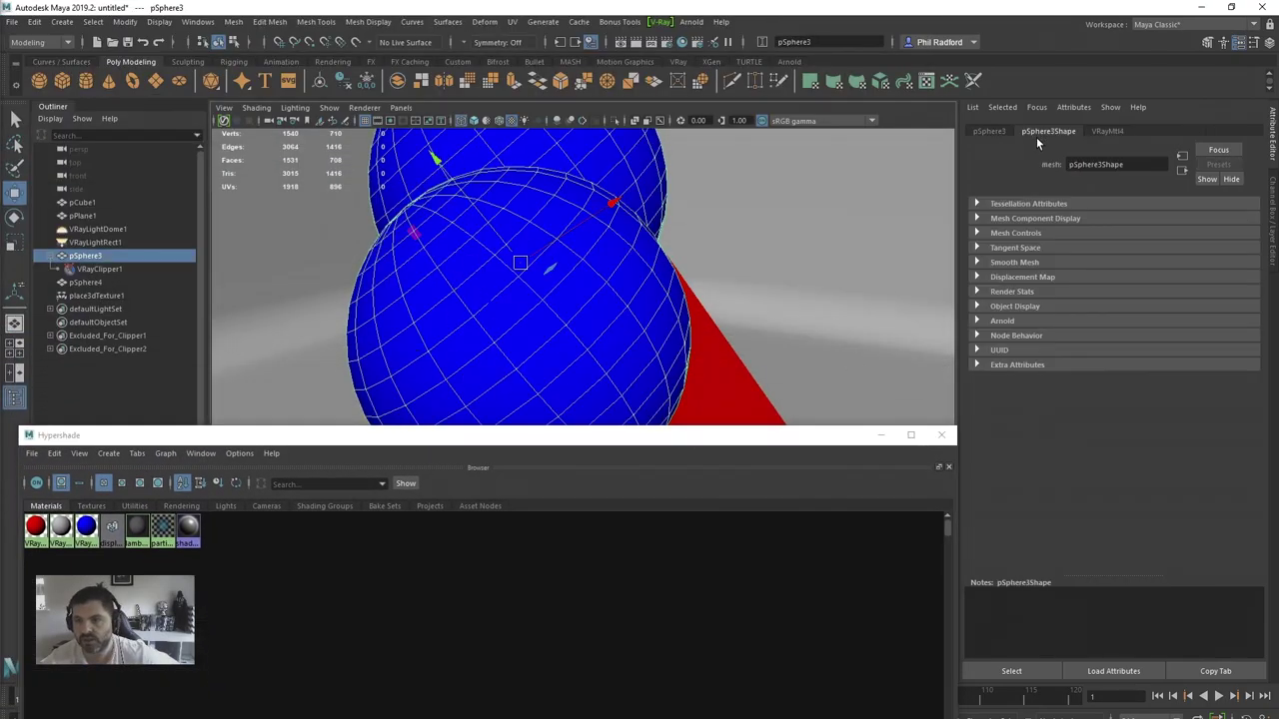
left_click(1073, 107)
mouse_move(1091, 161)
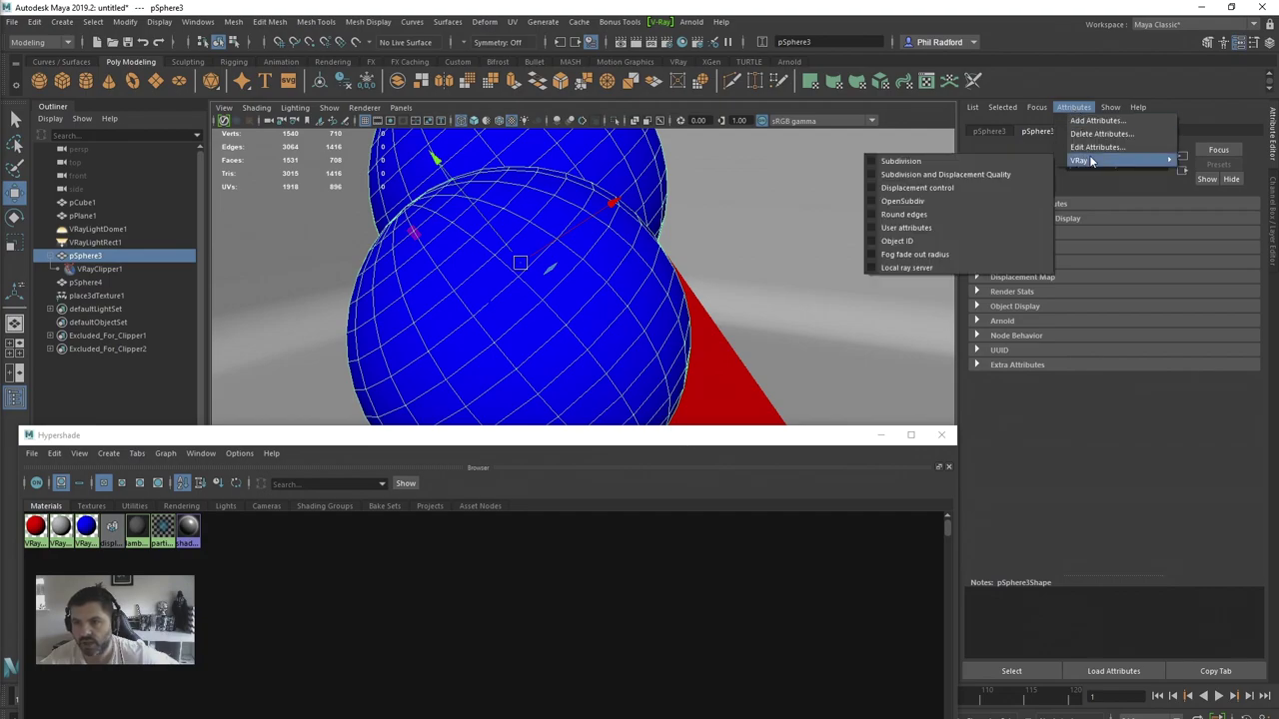
left_click(995, 175)
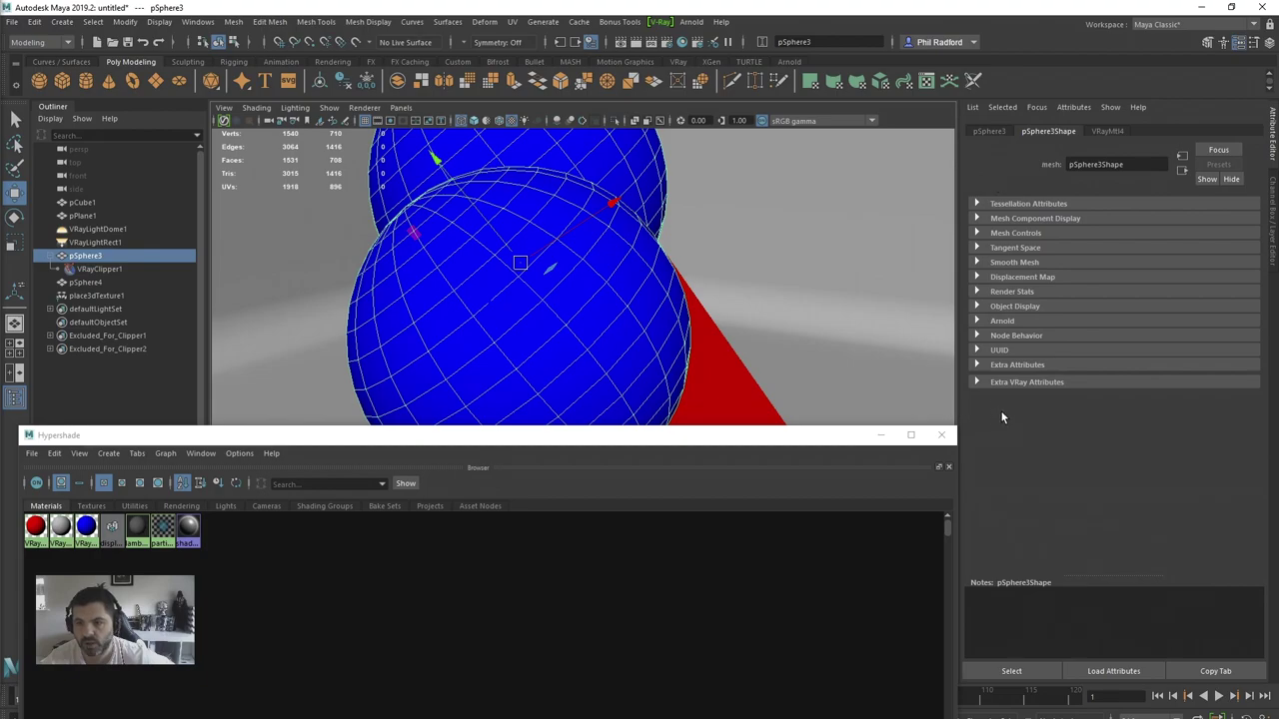
Step: Add V-Ray Displacement control attributes to the merged sphere mesh's shape and bring them into view under its extra V-Ray attributes
left_click(1015, 381)
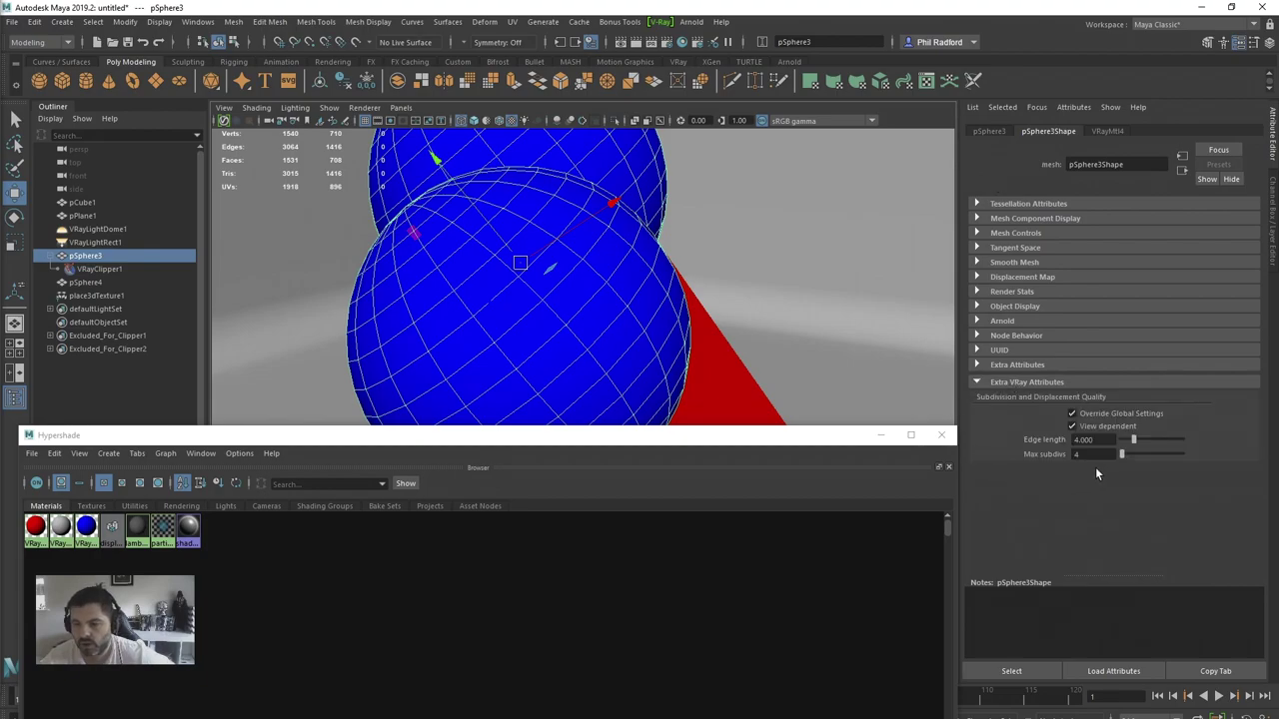
left_click(1019, 364)
left_click(1019, 365)
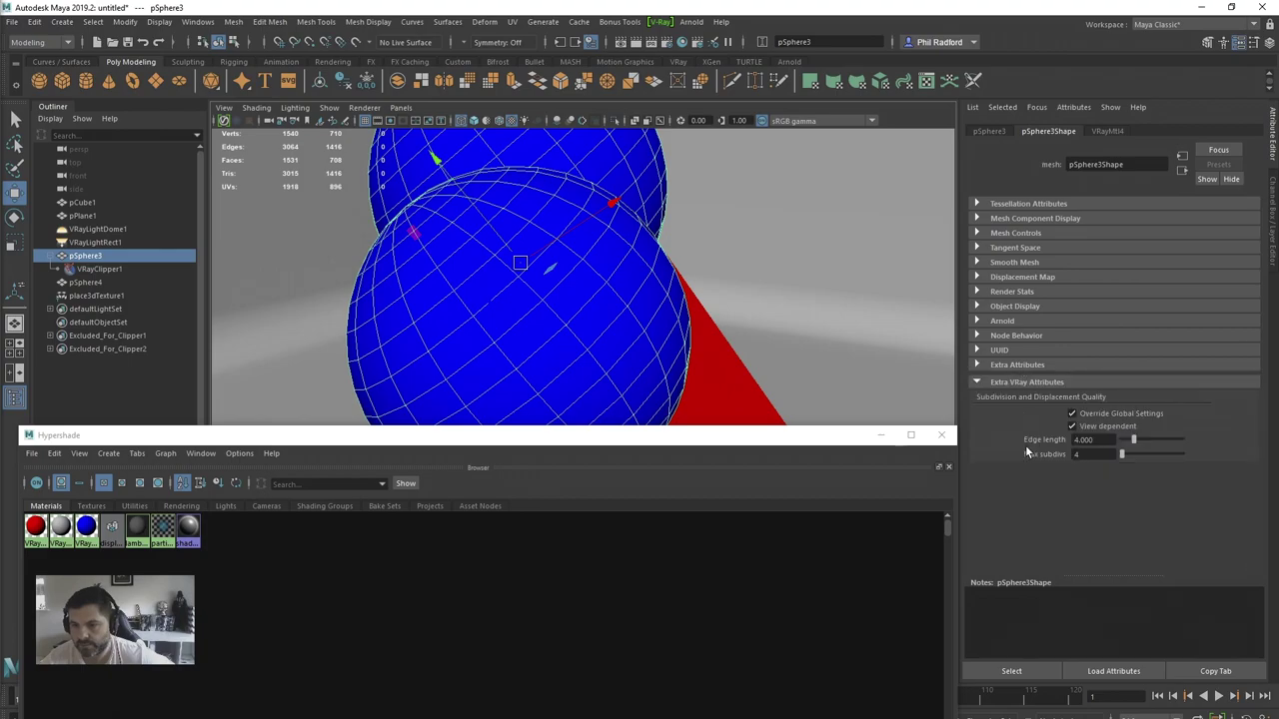
left_click(1075, 108)
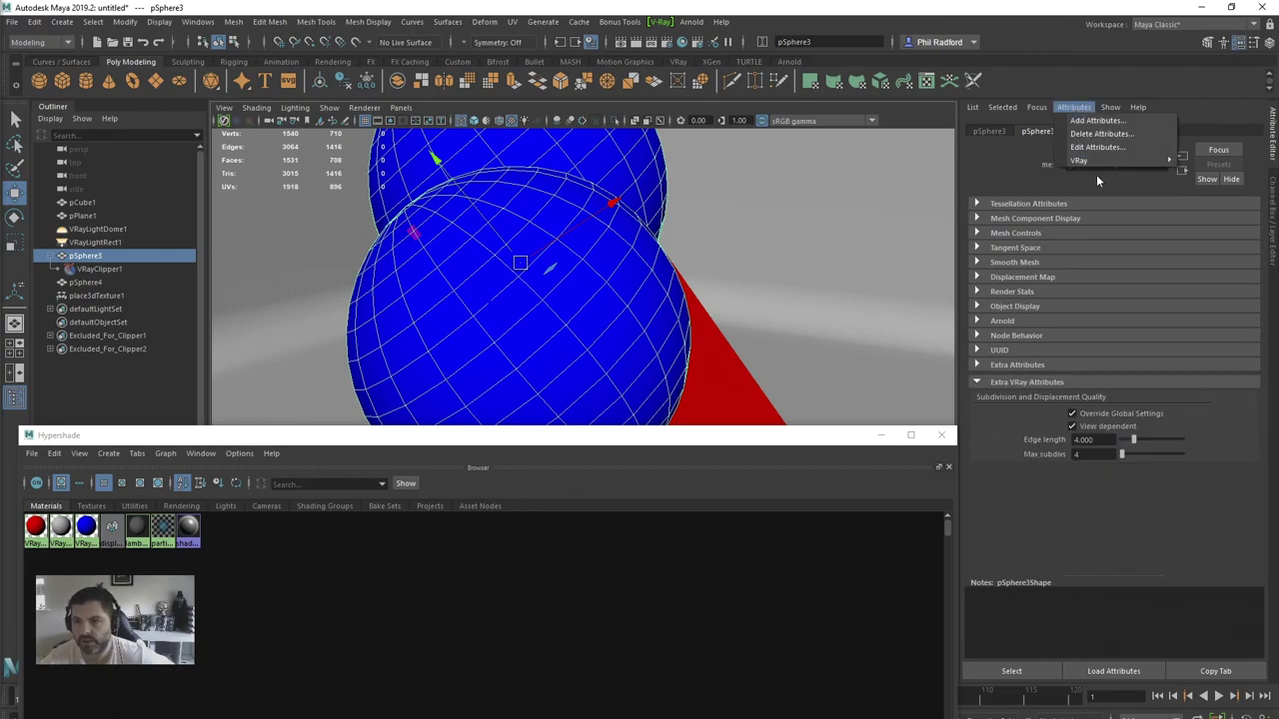
mouse_move(1095, 160)
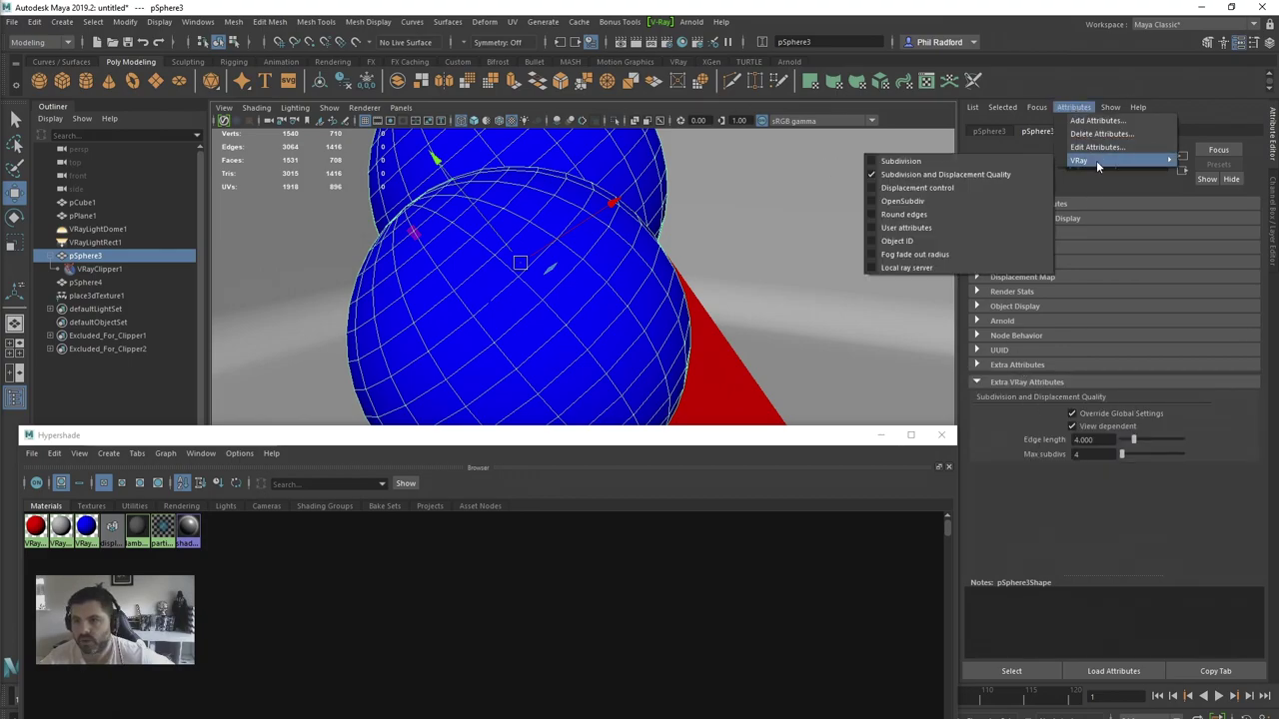
left_click(939, 186)
scroll(1034, 519, "down", 1)
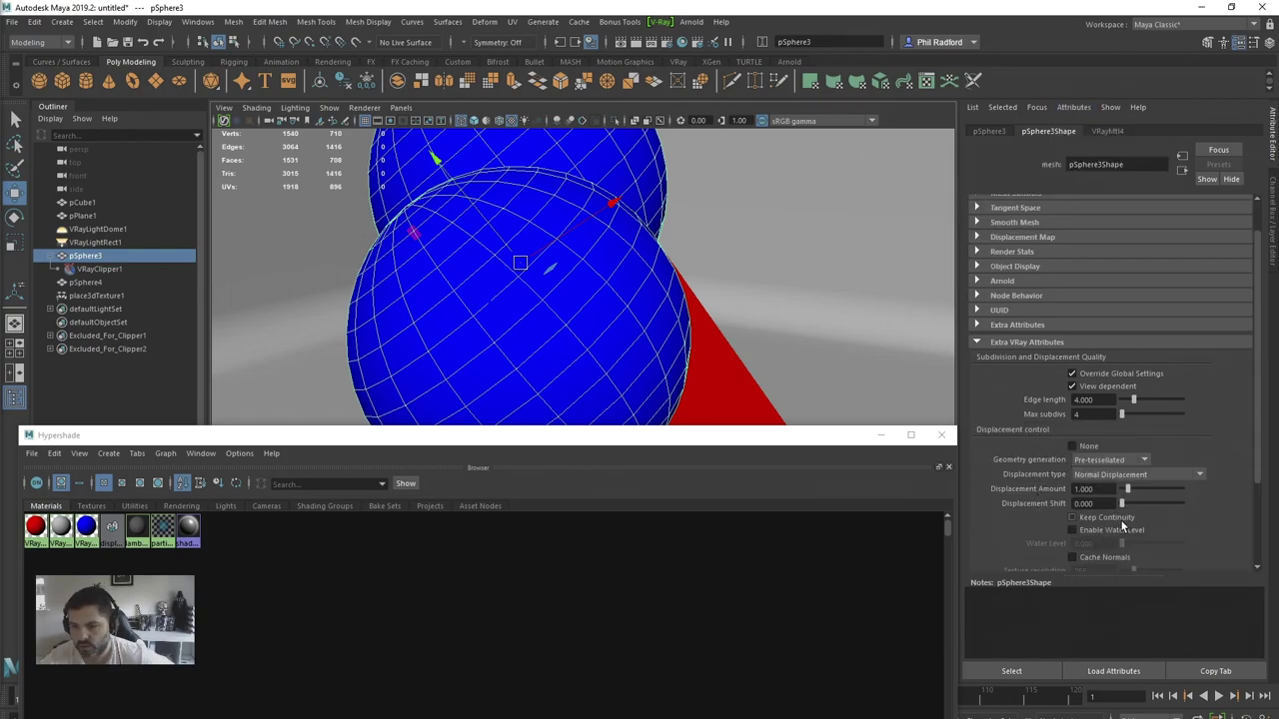
Step: Enable Keep Continuity and set the Displacement Amount to 0.2 on the merged sphere mesh's shape
left_click(1073, 517)
left_click(1087, 489)
type("0.2")
key("Return")
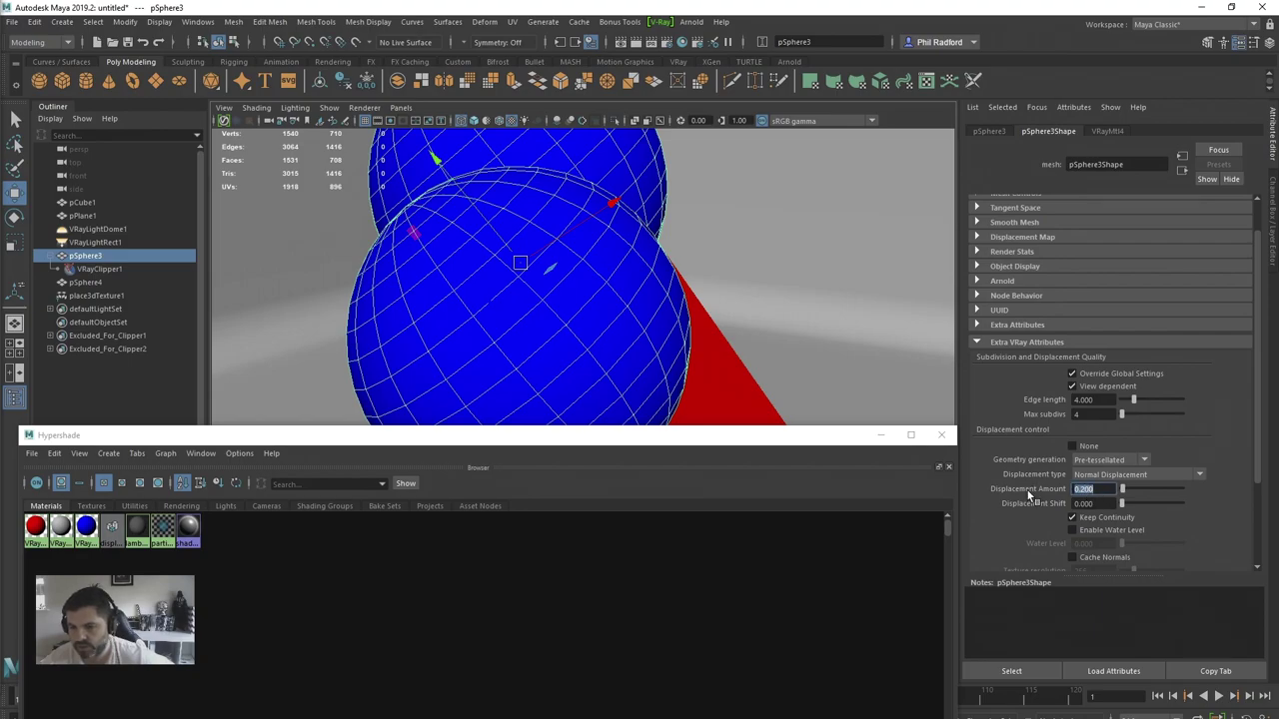
Step: Clear Hypershade from the perspective view, switch the view's renderer to V-Ray and inspect the displaced cut up close
left_click_drag(837, 437, 737, 127)
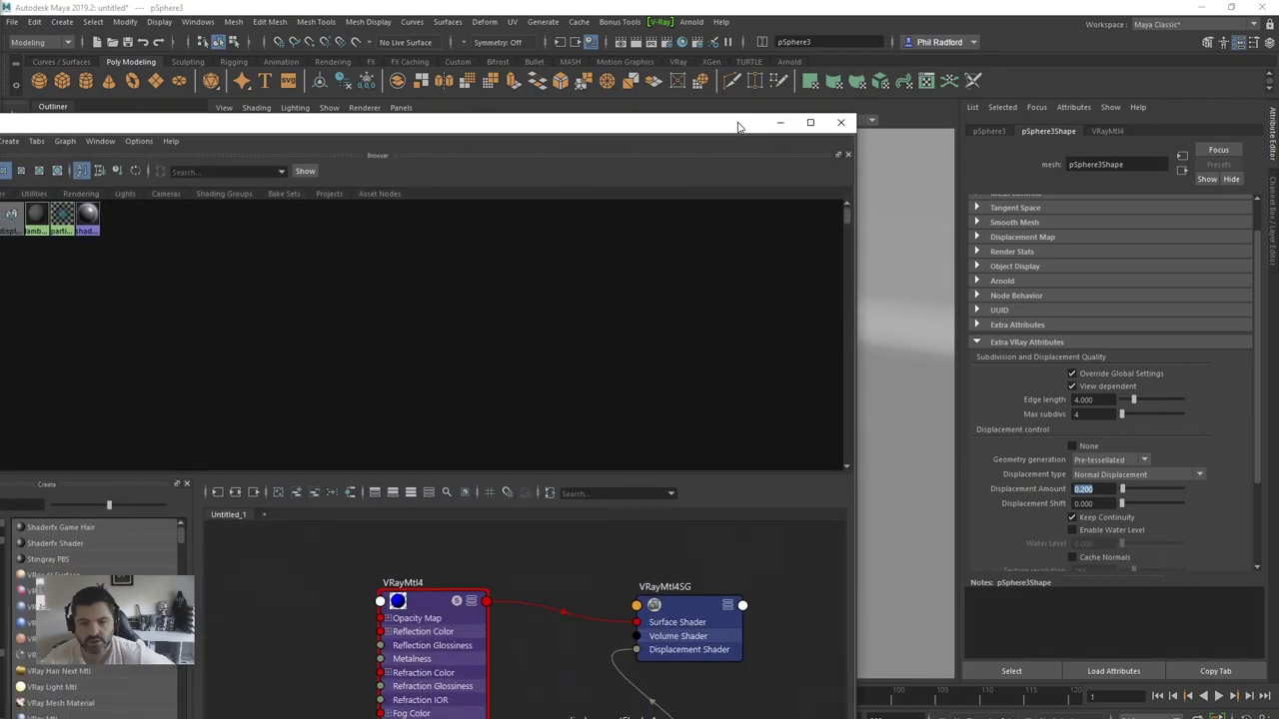
left_click_drag(555, 122, 0, 200)
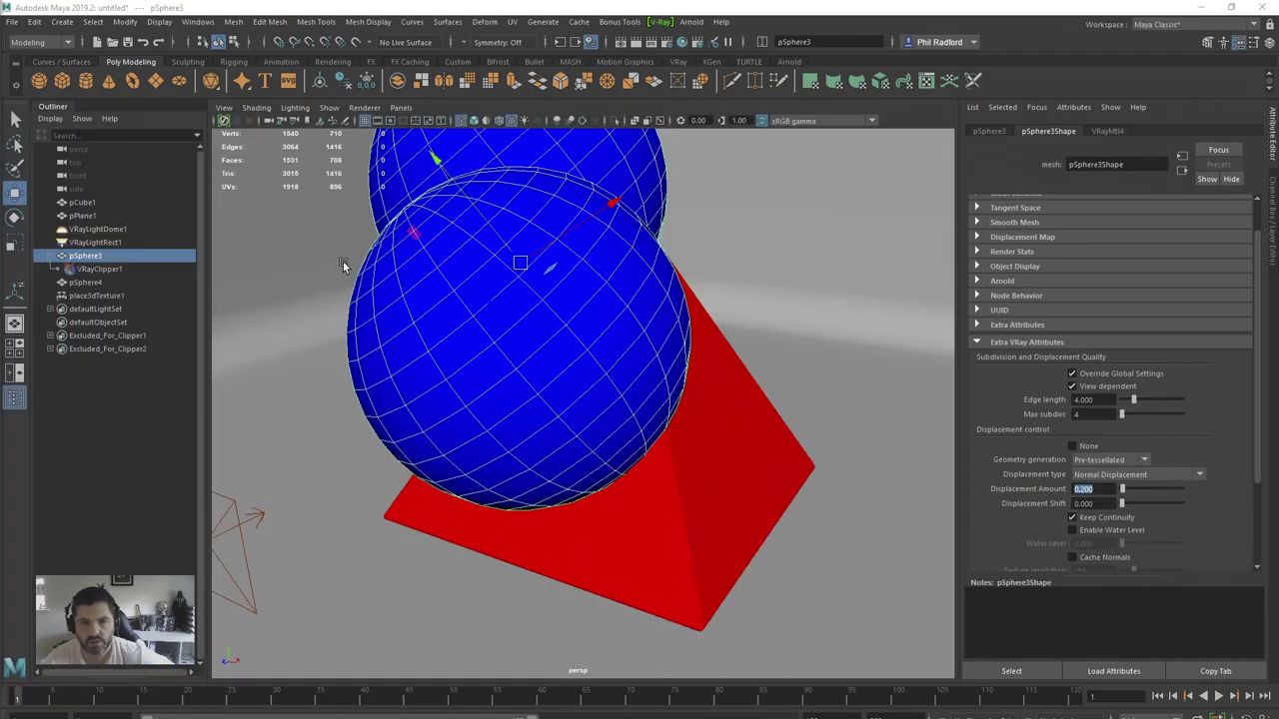
left_click(366, 110)
left_click(393, 146)
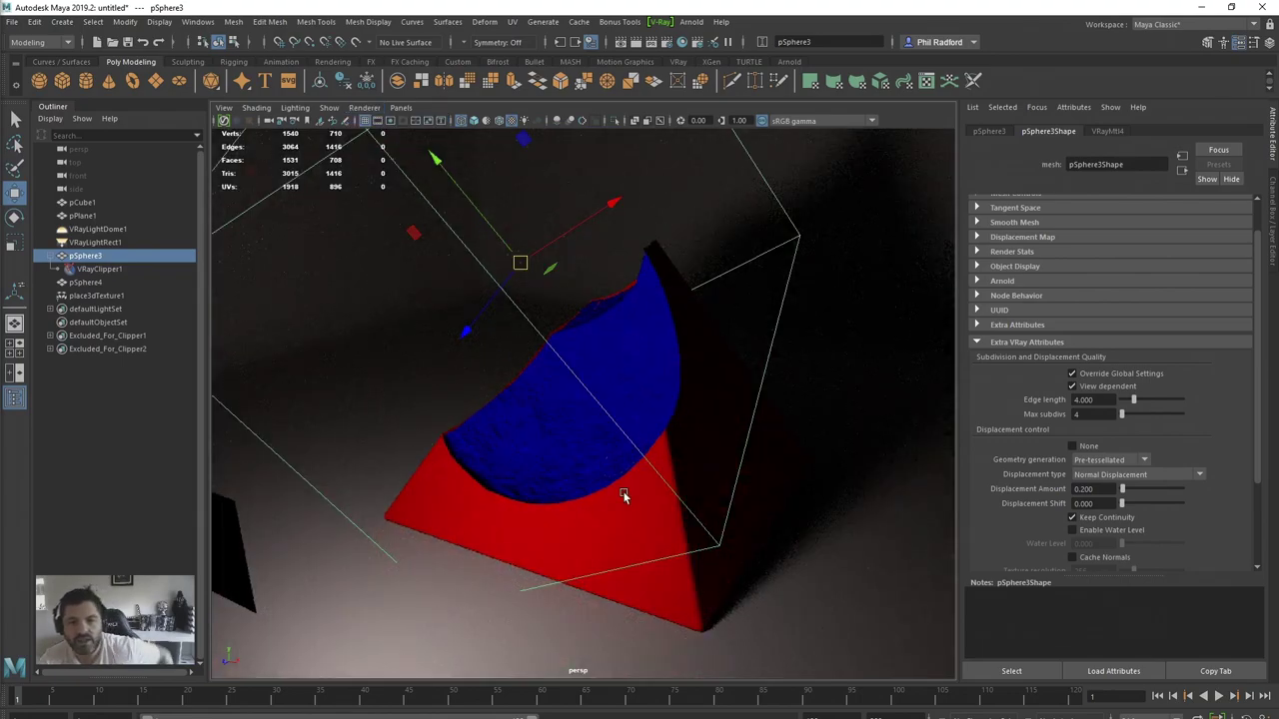
mouse_move(614, 490)
left_mouse_down("alt")
mouse_move(585, 493)
mouse_move(620, 490)
left_mouse_up("alt")
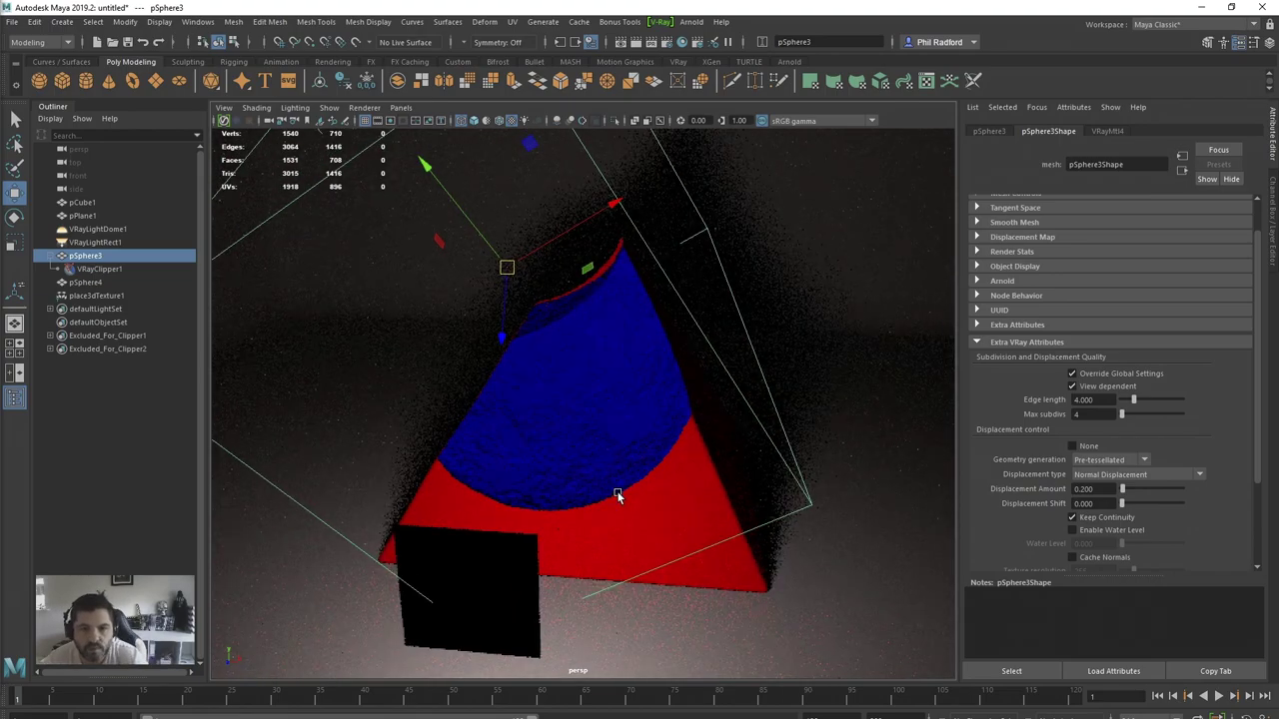
scroll(596, 466, "up", 5)
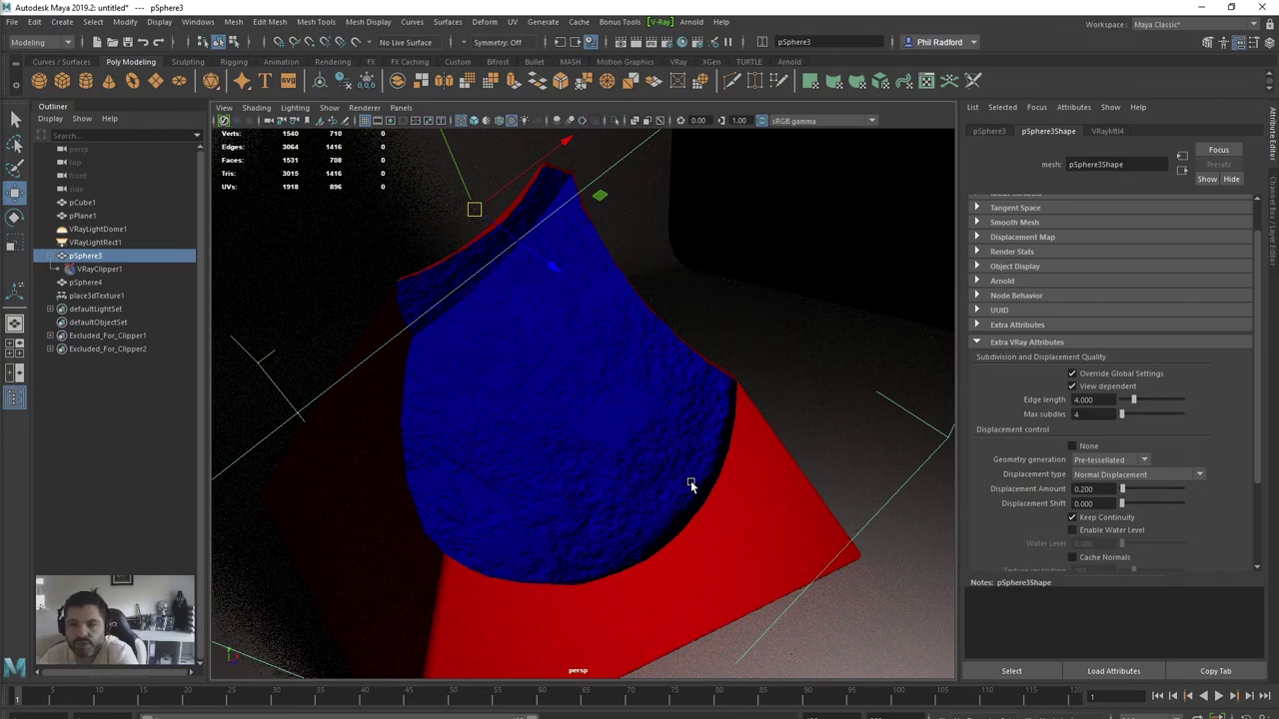
Step: Try a negative Displacement Amount on the merged sphere mesh, first -0.5 and finally about -0.876
left_click(1109, 490)
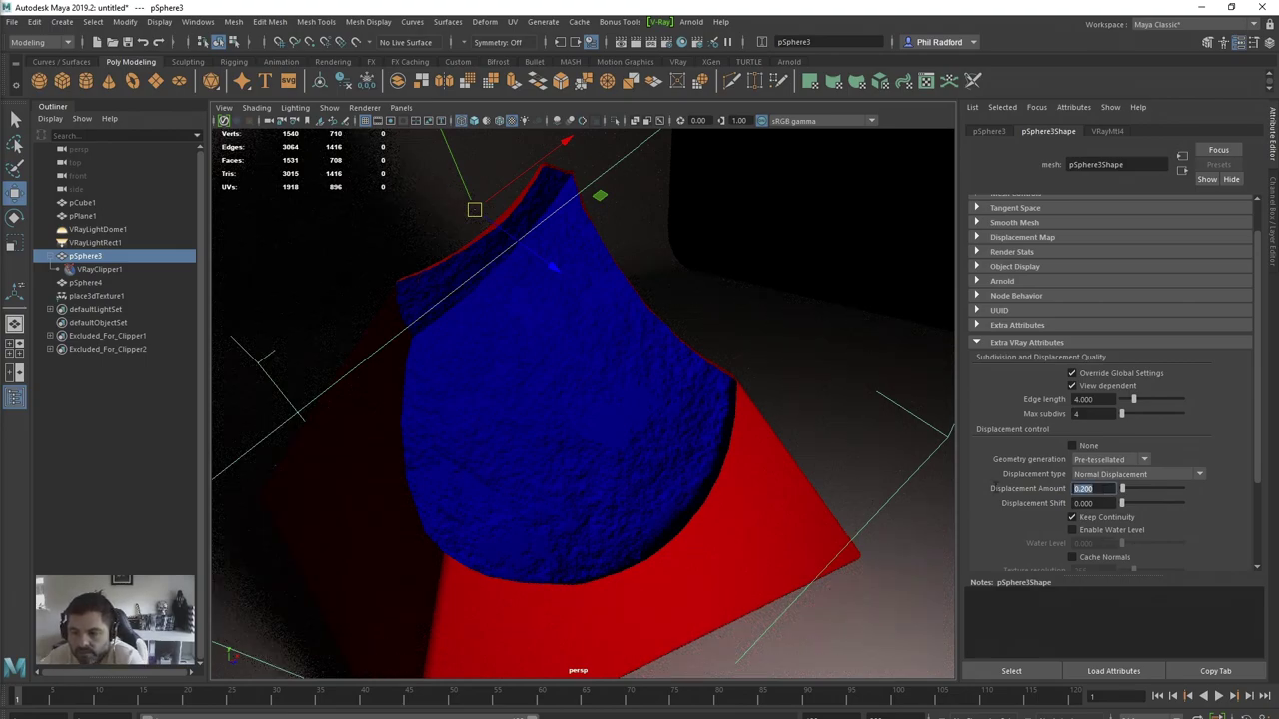
type("-0")
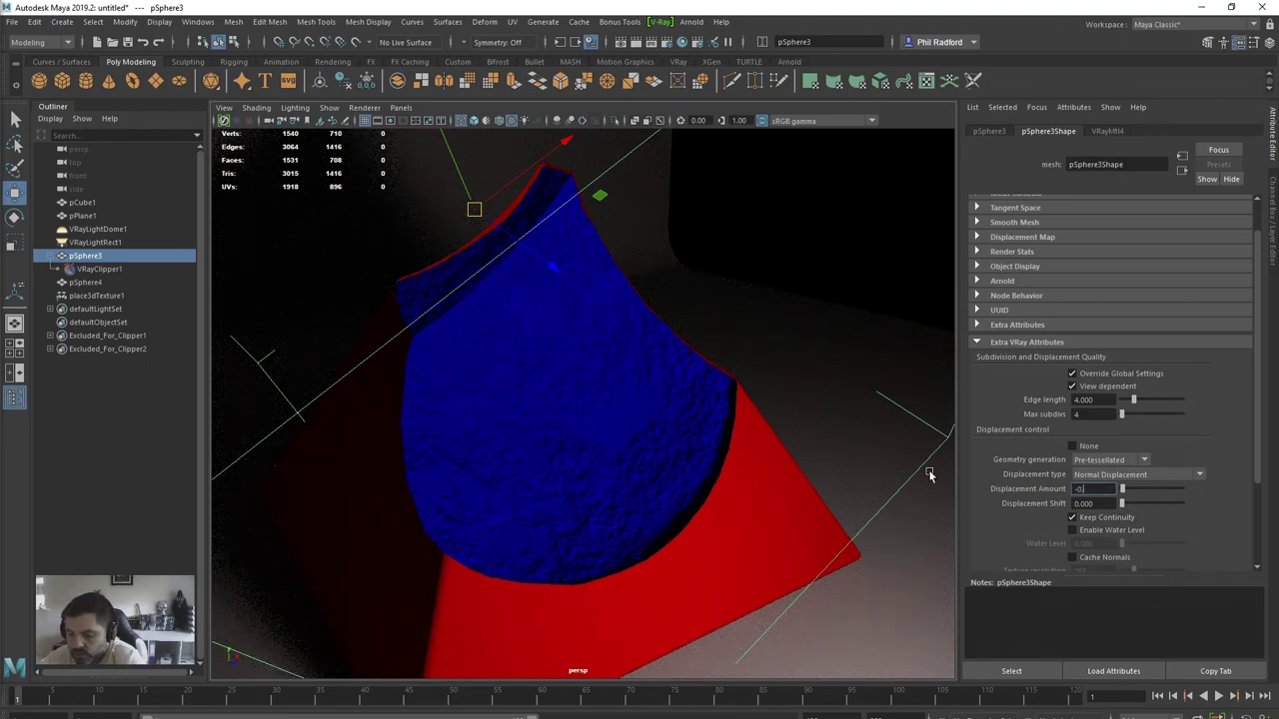
type(".5")
key("Return")
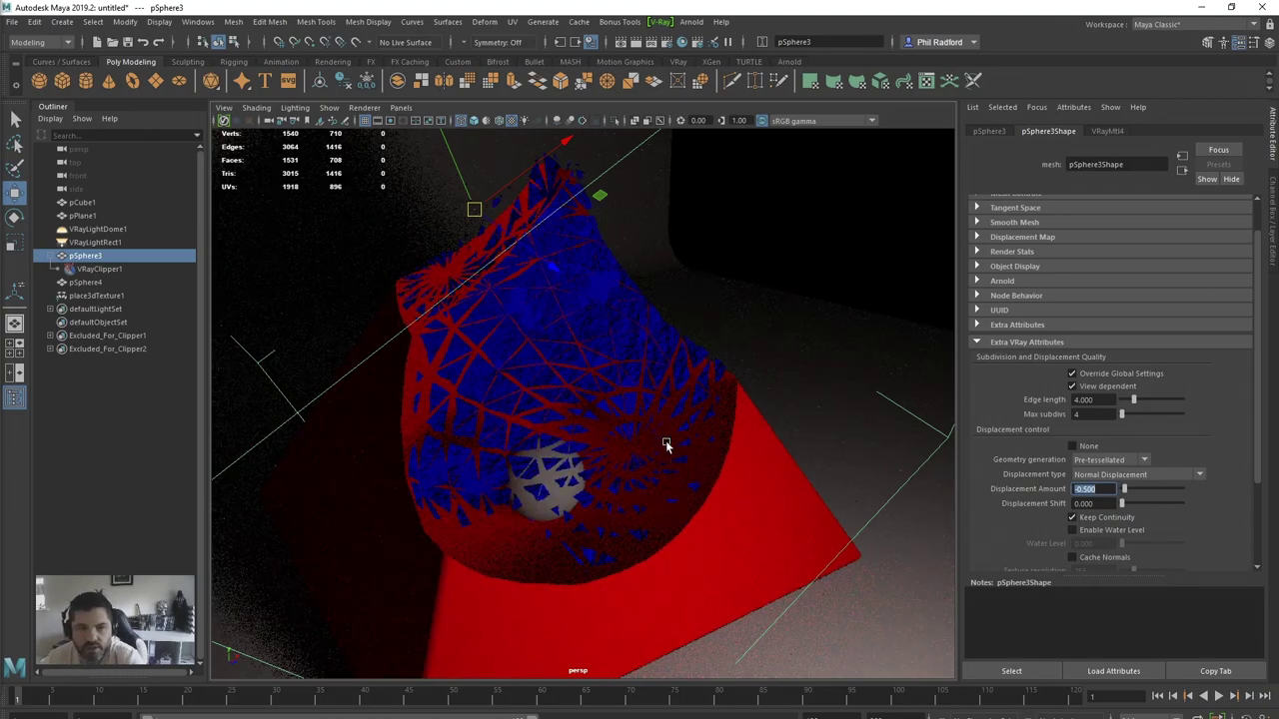
left_click_drag(673, 460, 643, 465, "alt")
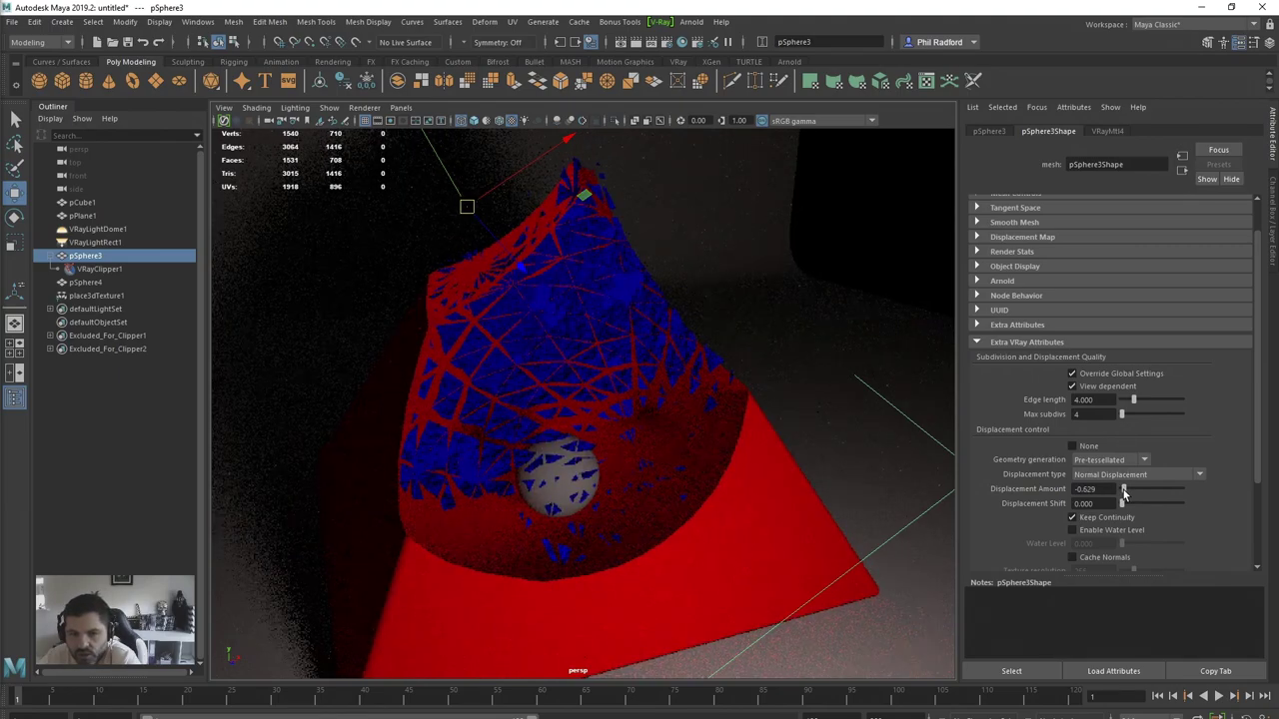
left_click_drag(1123, 491, 1122, 493)
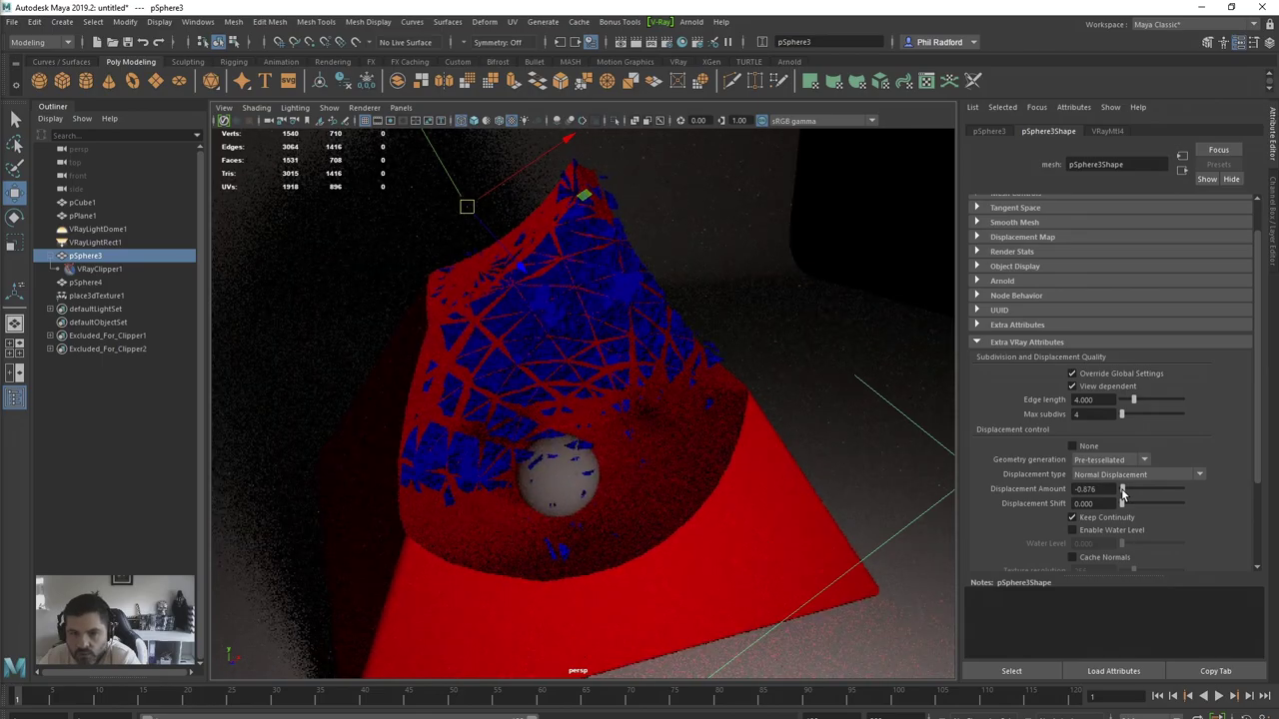
Step: Rotate the merged sphere mesh and shift it slightly to change how it cuts into the pyramid
mouse_move(470, 206)
left_mouse_down("alt")
mouse_move(532, 266)
mouse_move(423, 183)
mouse_move(457, 208)
left_mouse_up("alt")
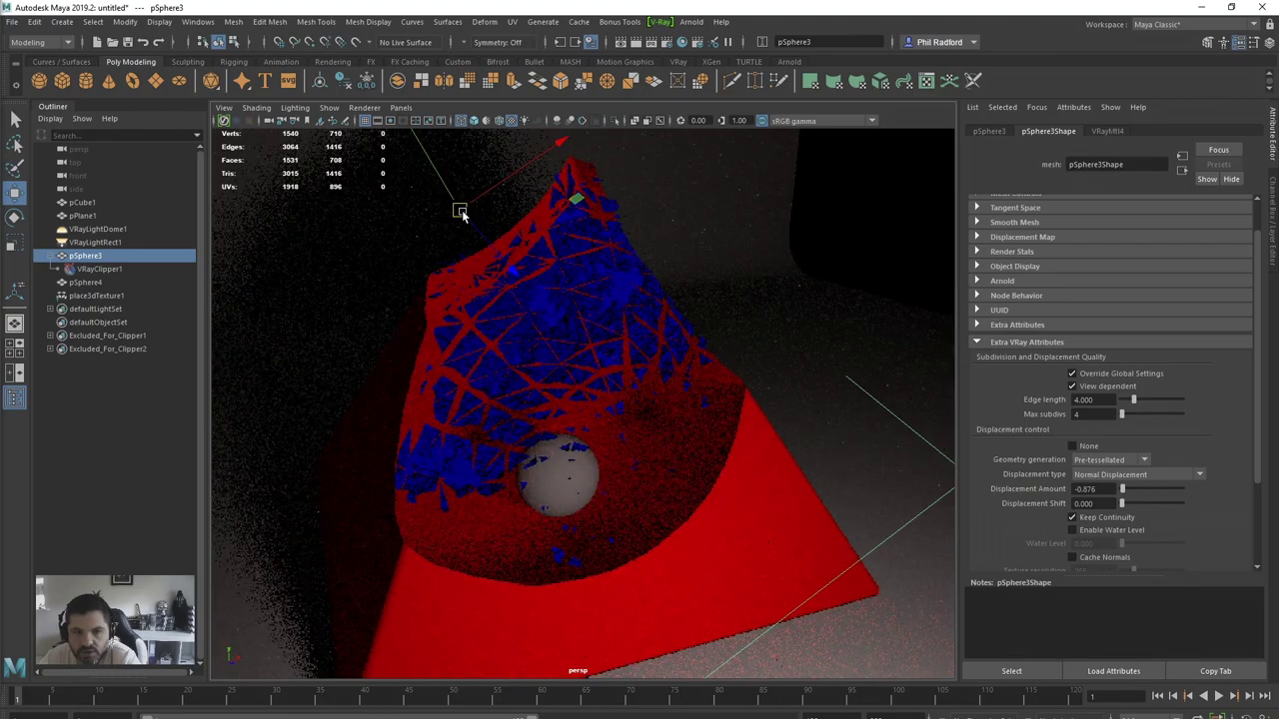
left_click_drag(631, 397, 529, 267, "alt")
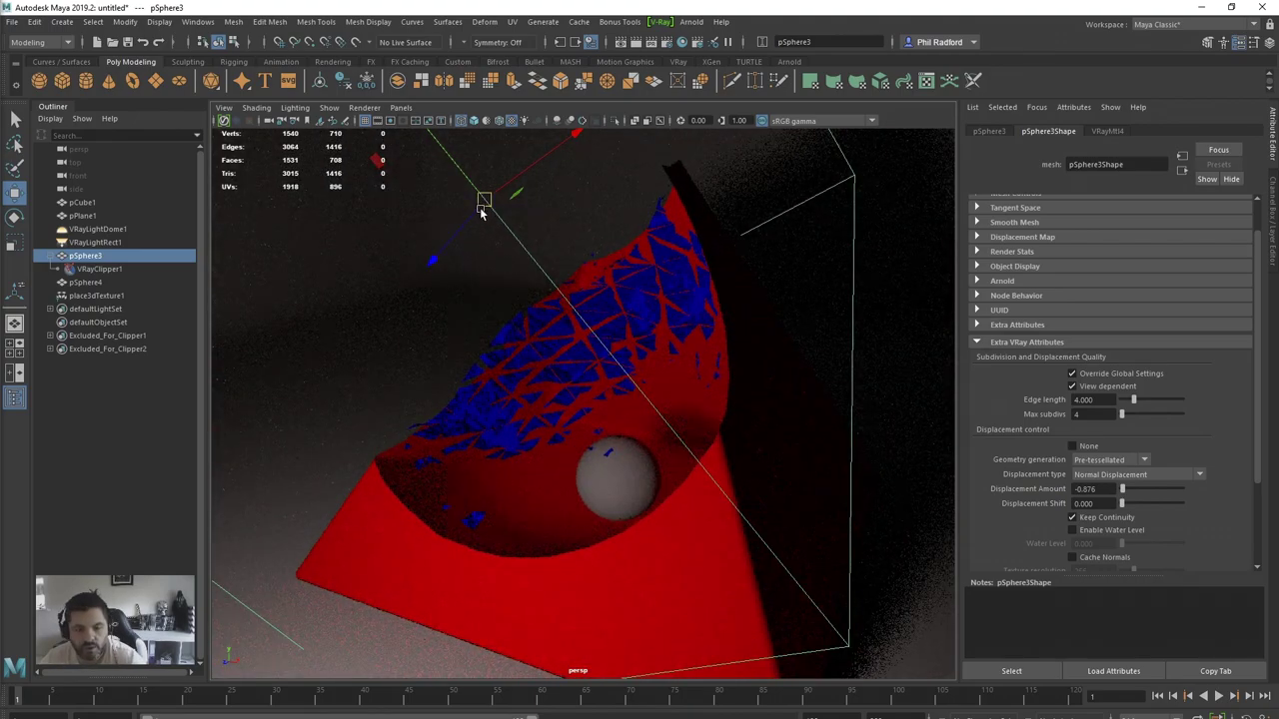
key("e")
left_click_drag(485, 208, 506, 170)
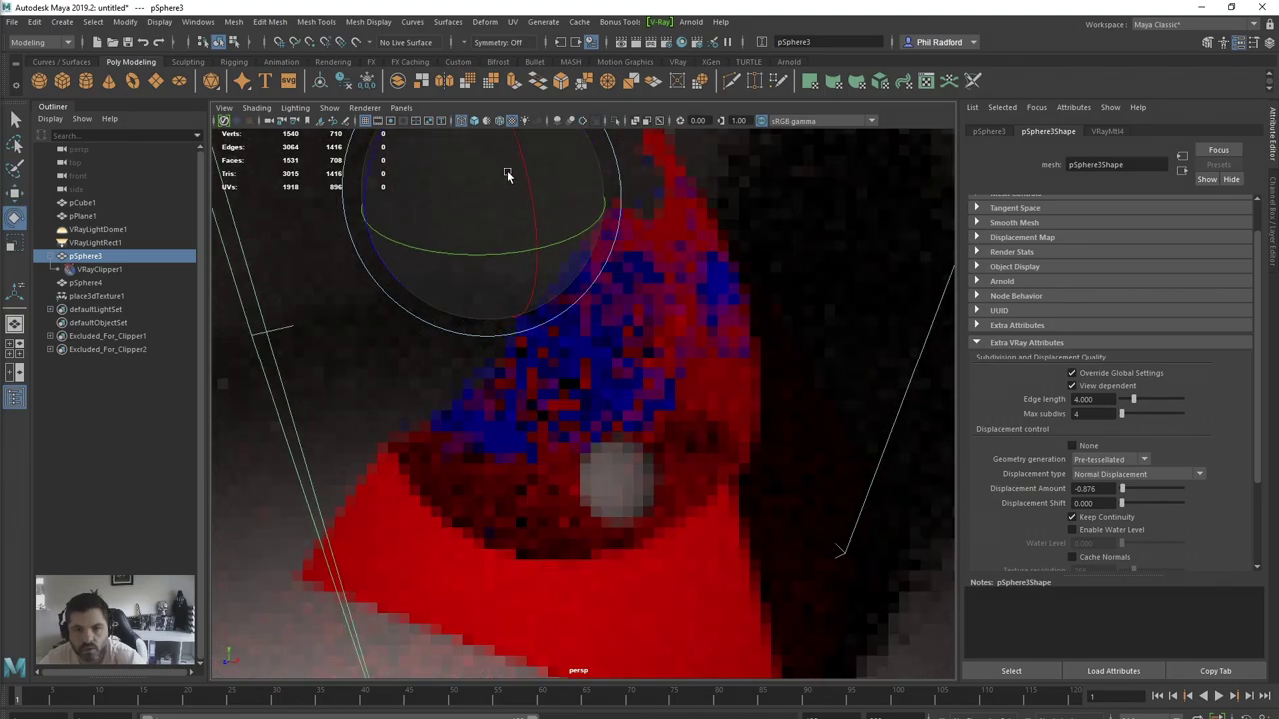
key("w")
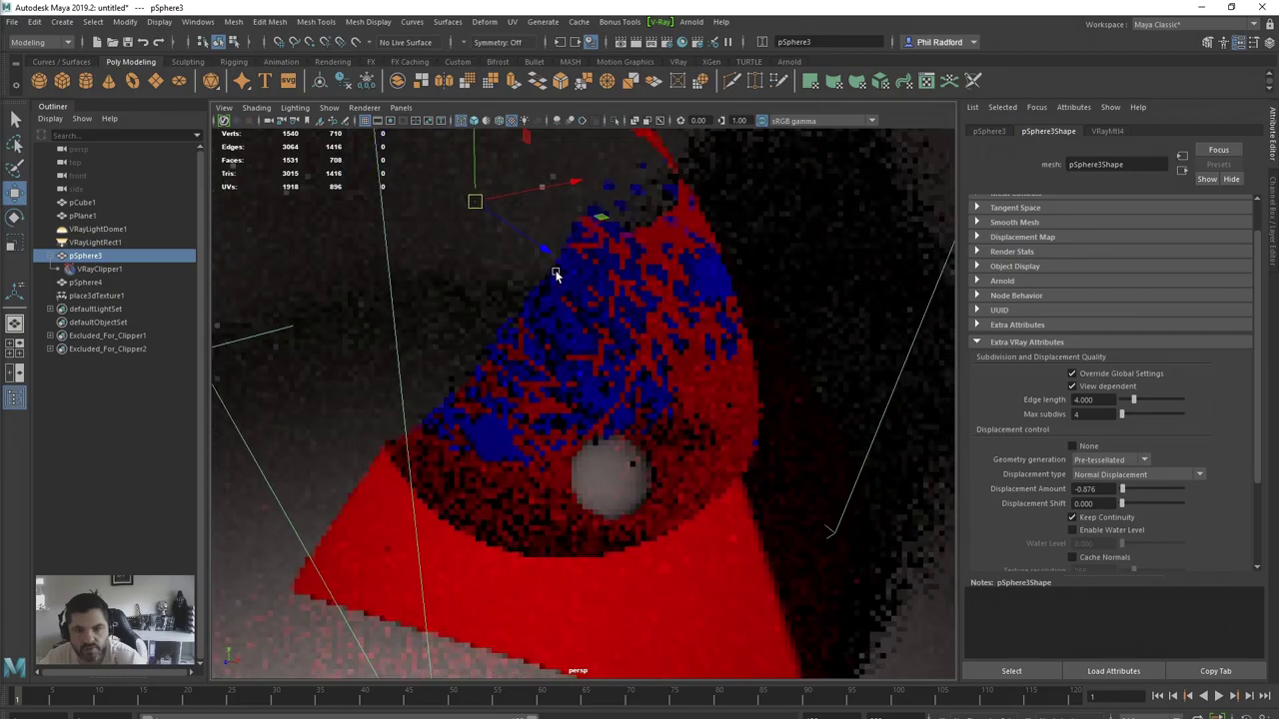
left_click_drag(556, 274, 631, 332)
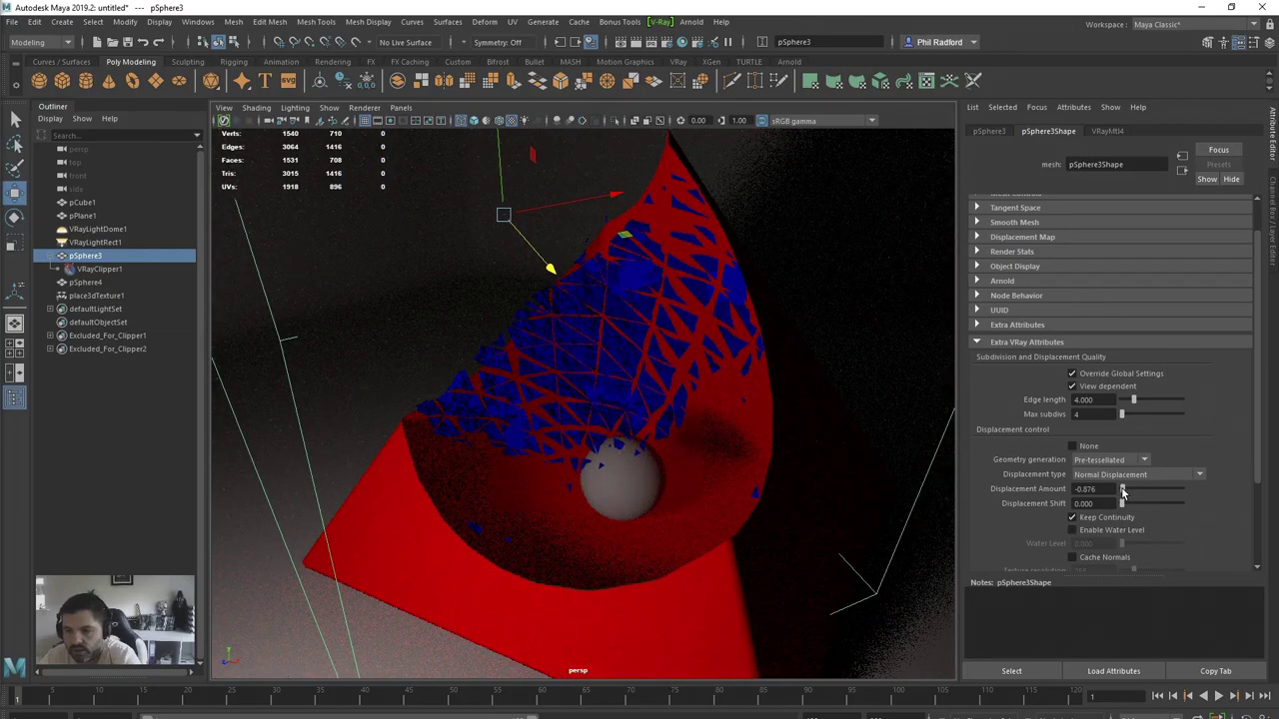
Step: Set the Displacement Amount to about 0.854 and Max subdivs to 17, and move the merged sphere mesh up and away from the small inner sphere
left_click_drag(1122, 490, 1132, 491)
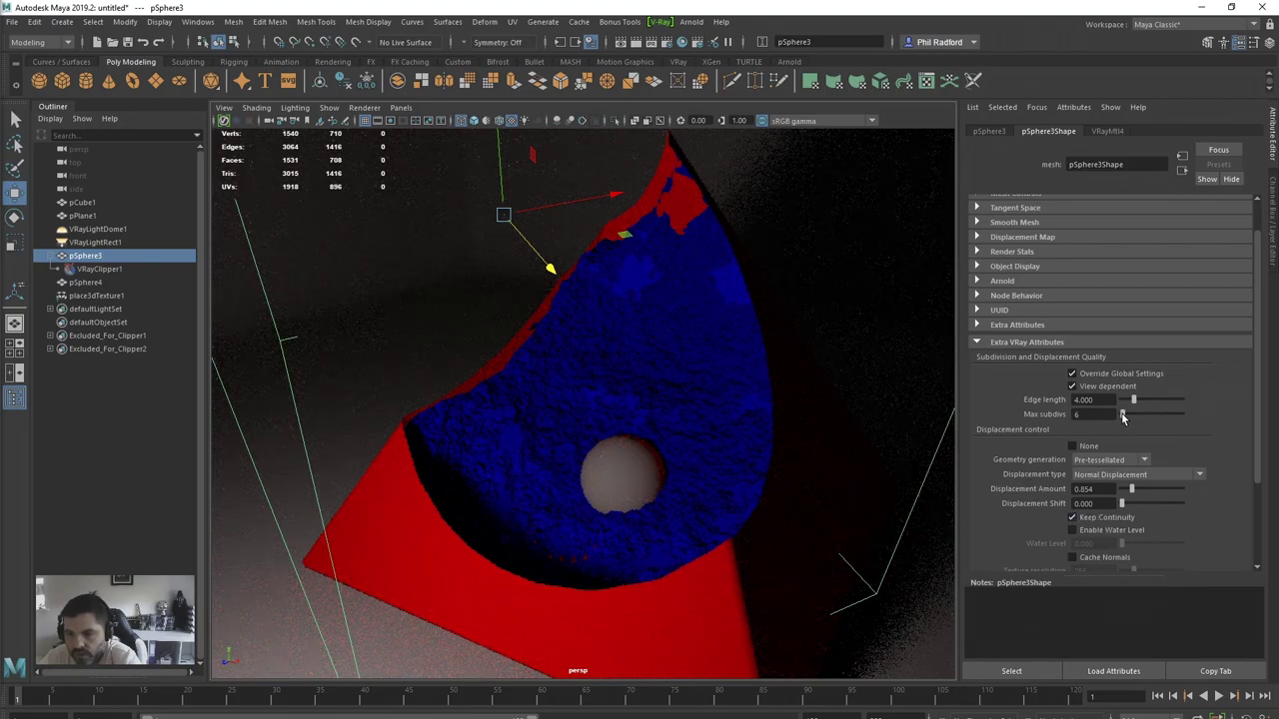
left_click_drag(1122, 417, 1123, 418)
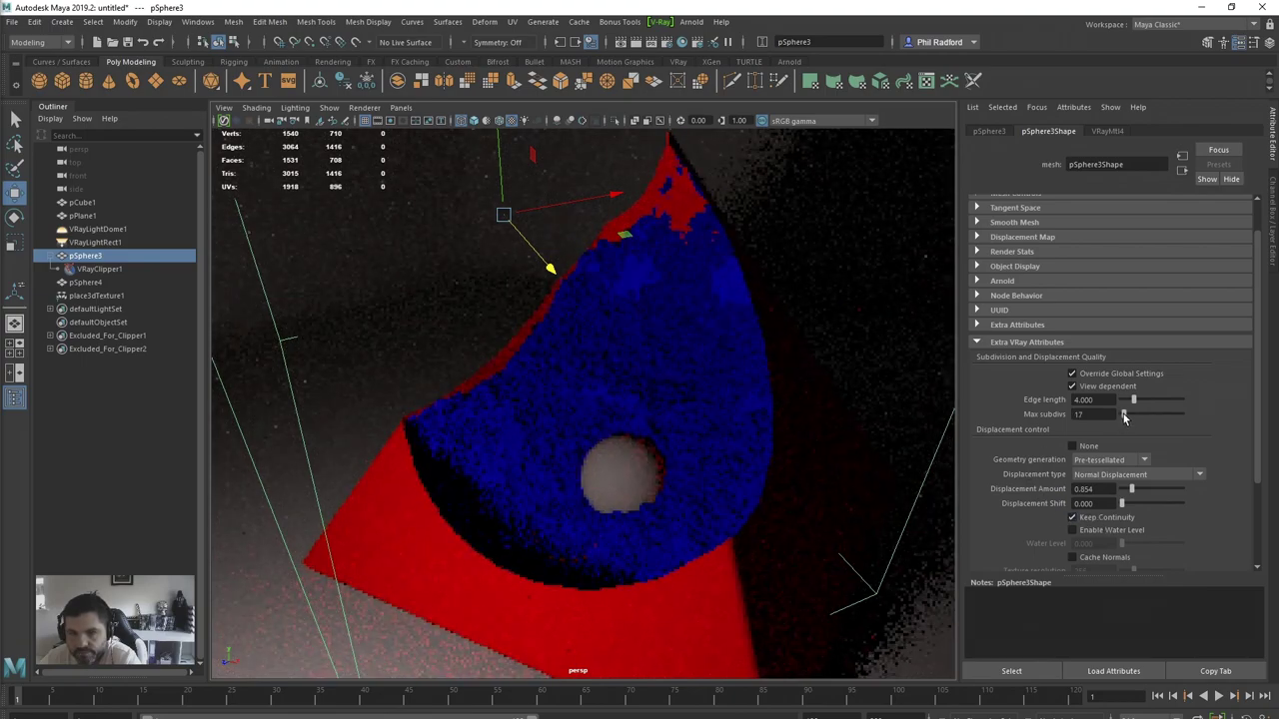
left_click_drag(503, 215, 437, 171)
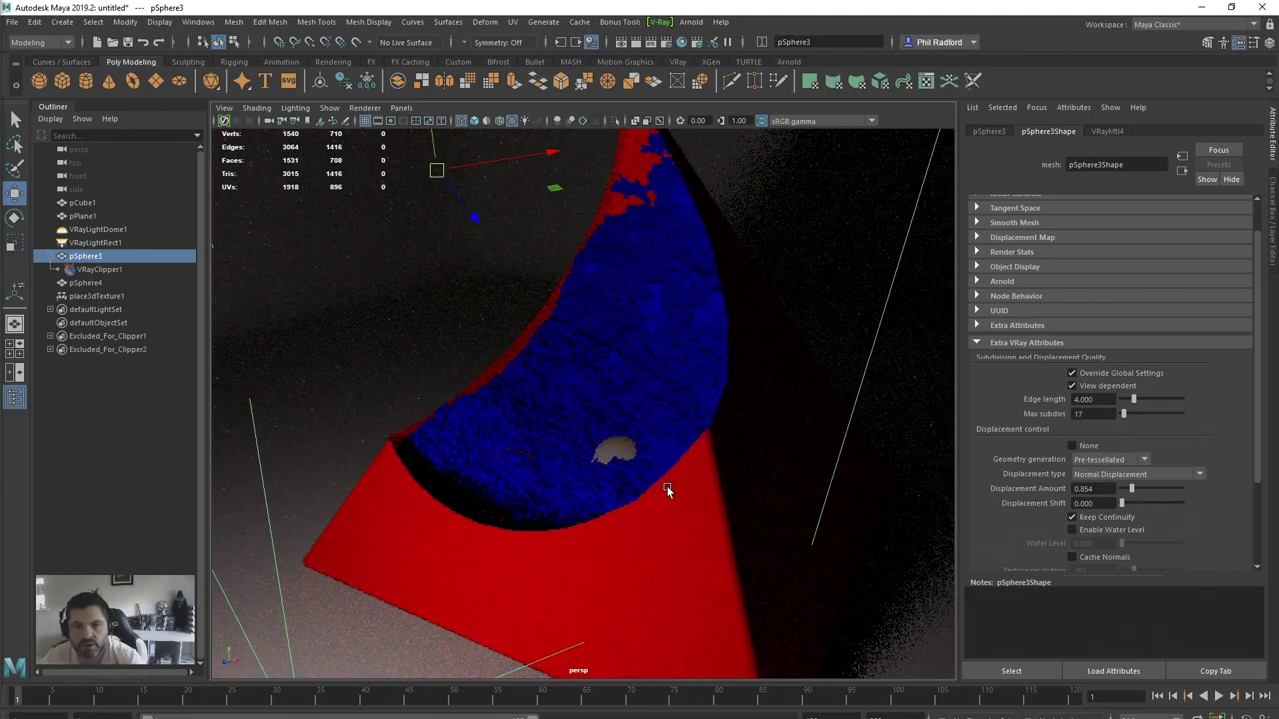
left_click_drag(667, 489, 743, 487, "alt")
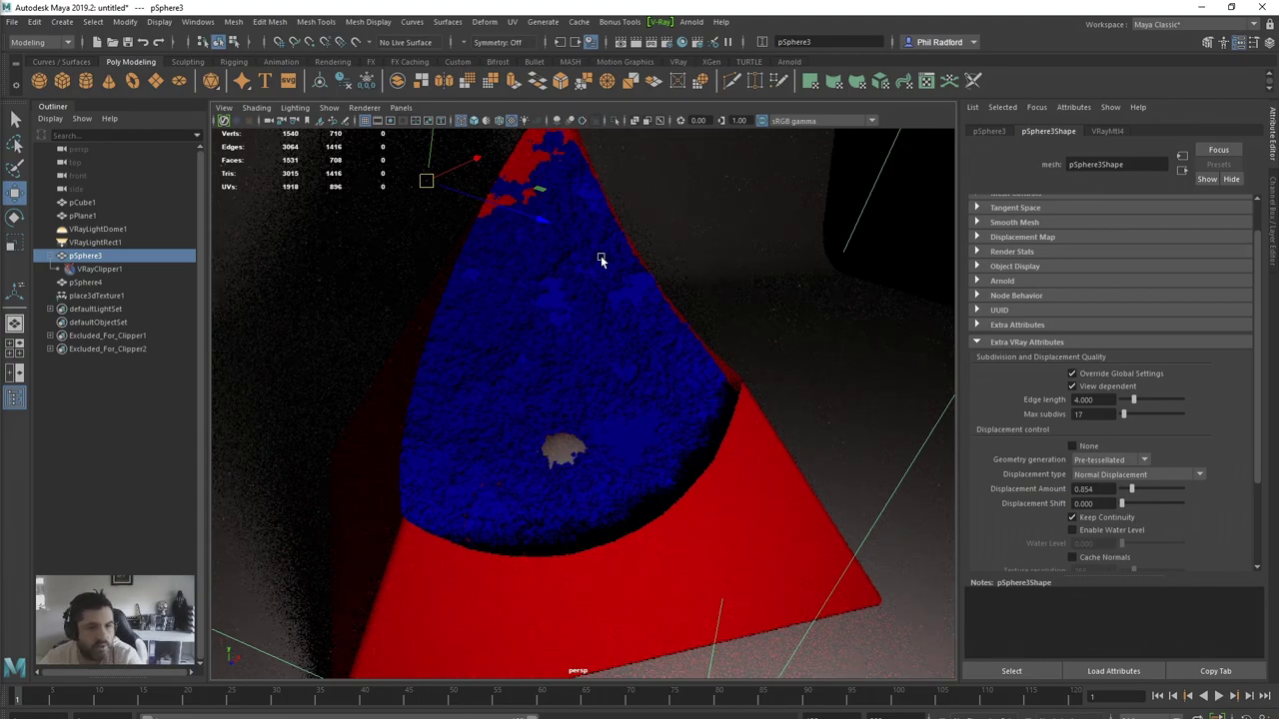
Step: Set the displacement shader's Solid Fractal texture to an Amplitude of about 0.404 and a Ratio of about 0.819
left_click(1111, 131)
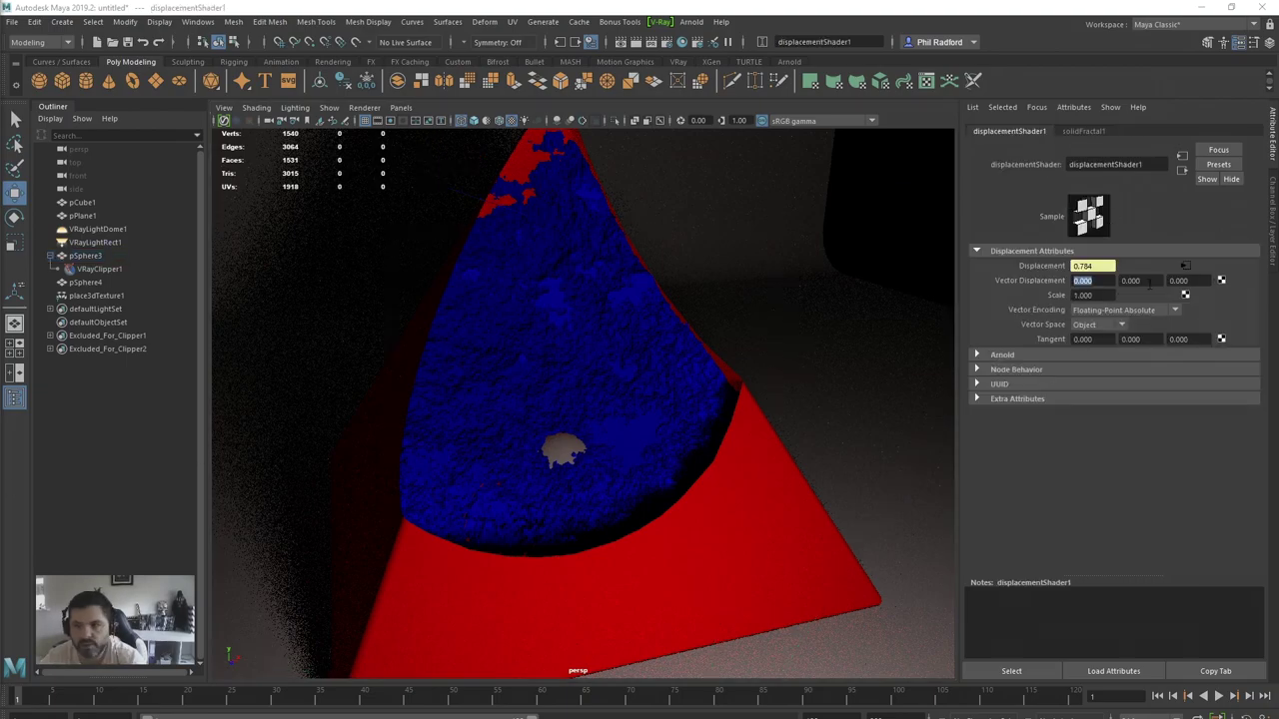
left_click(1186, 268)
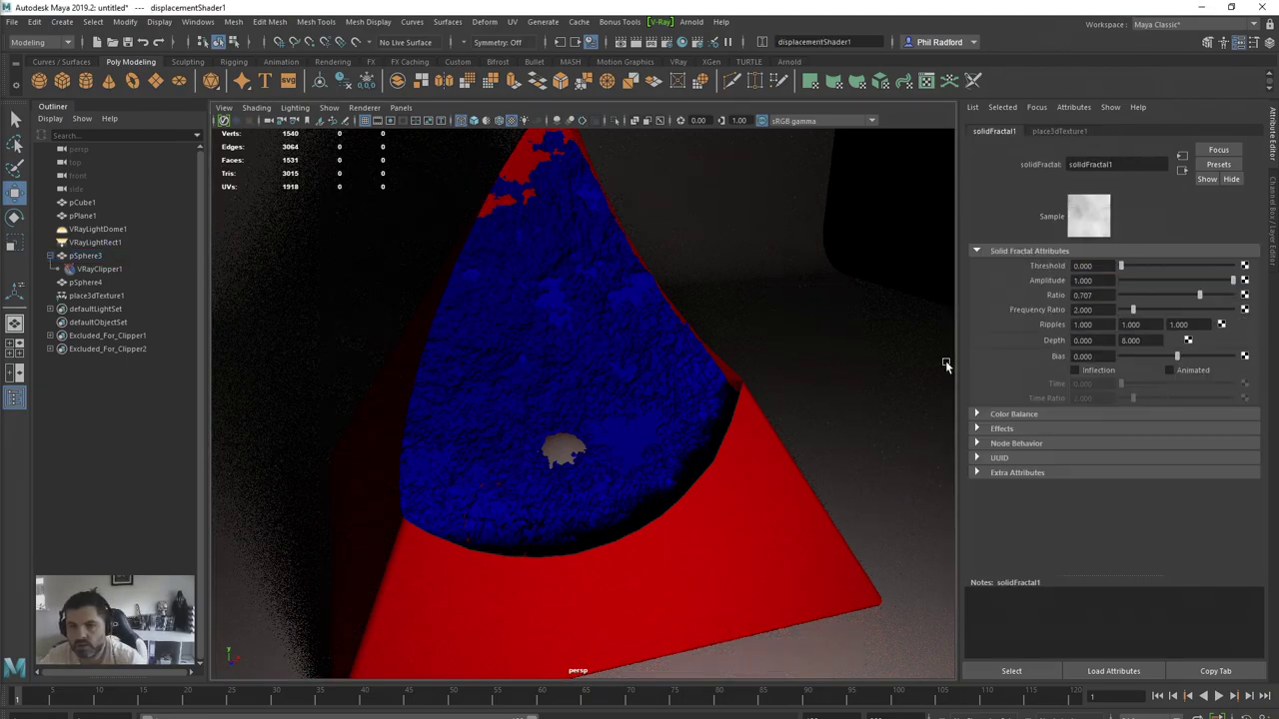
left_click_drag(1219, 284, 1167, 283)
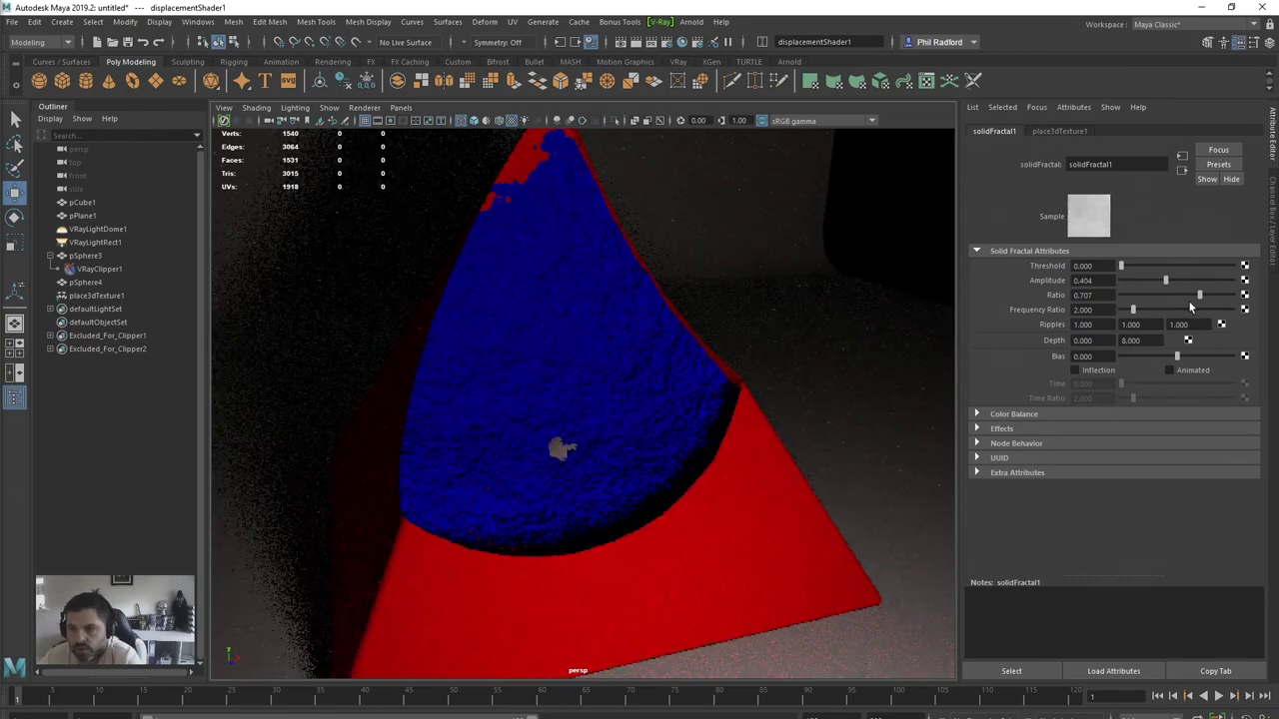
left_click_drag(1200, 295, 1235, 295)
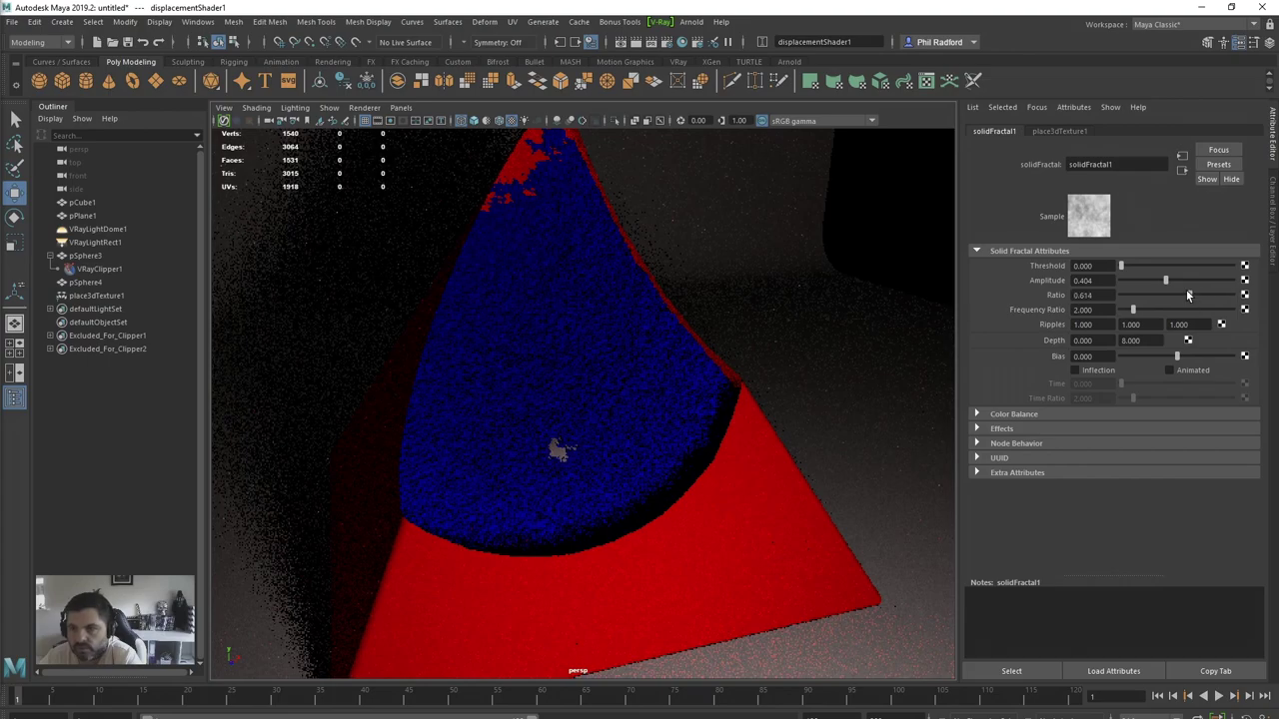
left_click_drag(1187, 295, 1210, 295)
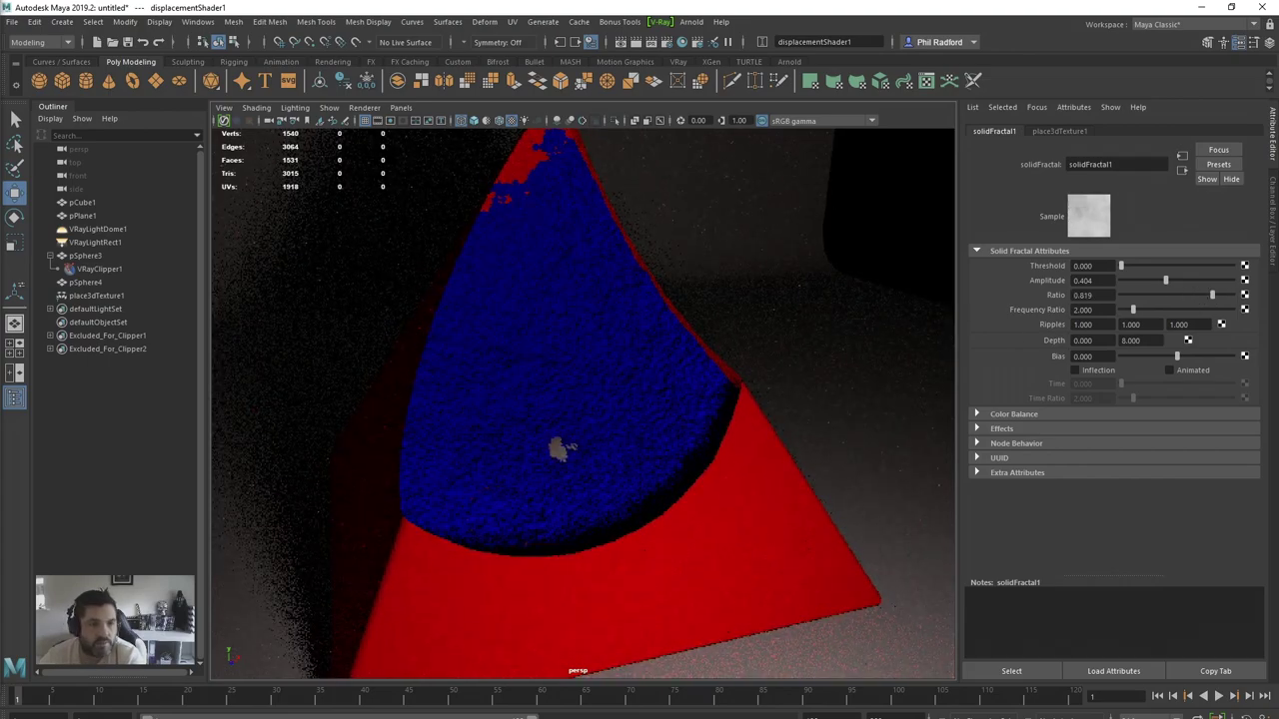
Step: Change the diffuse color of the merged sphere mesh's VRayMtl4 material to red
left_click(85, 256)
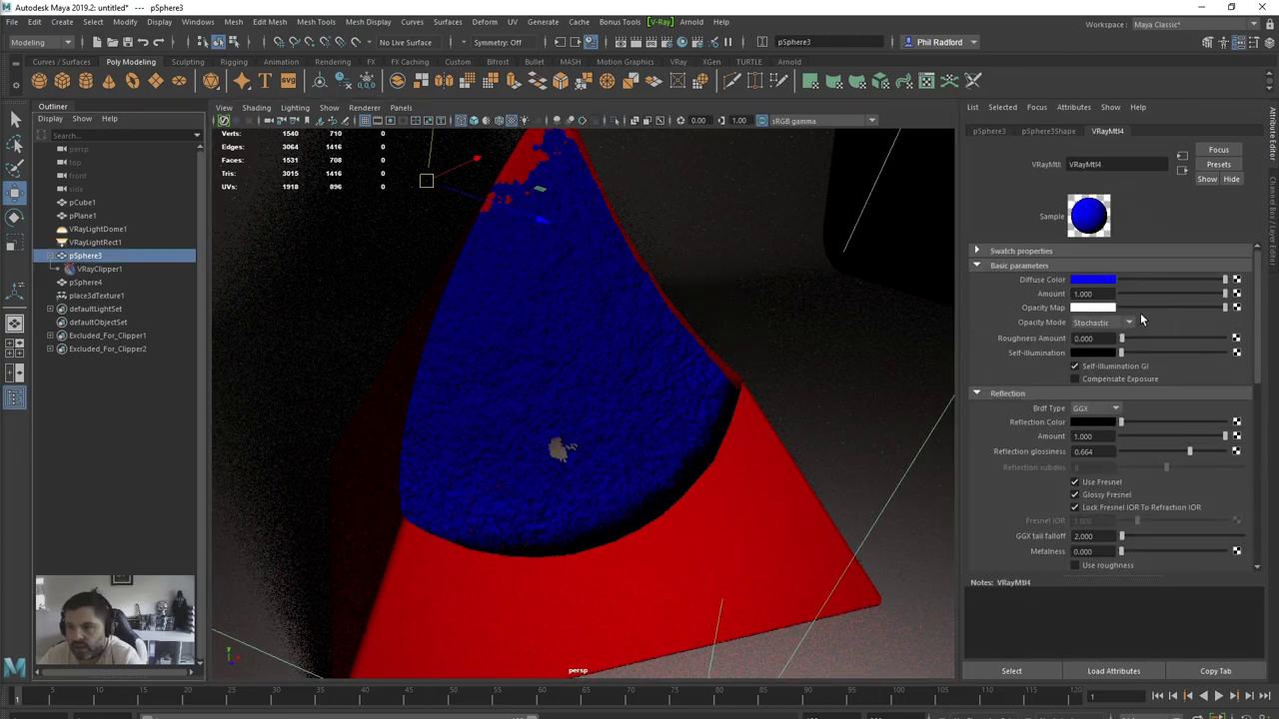
left_click(1099, 280)
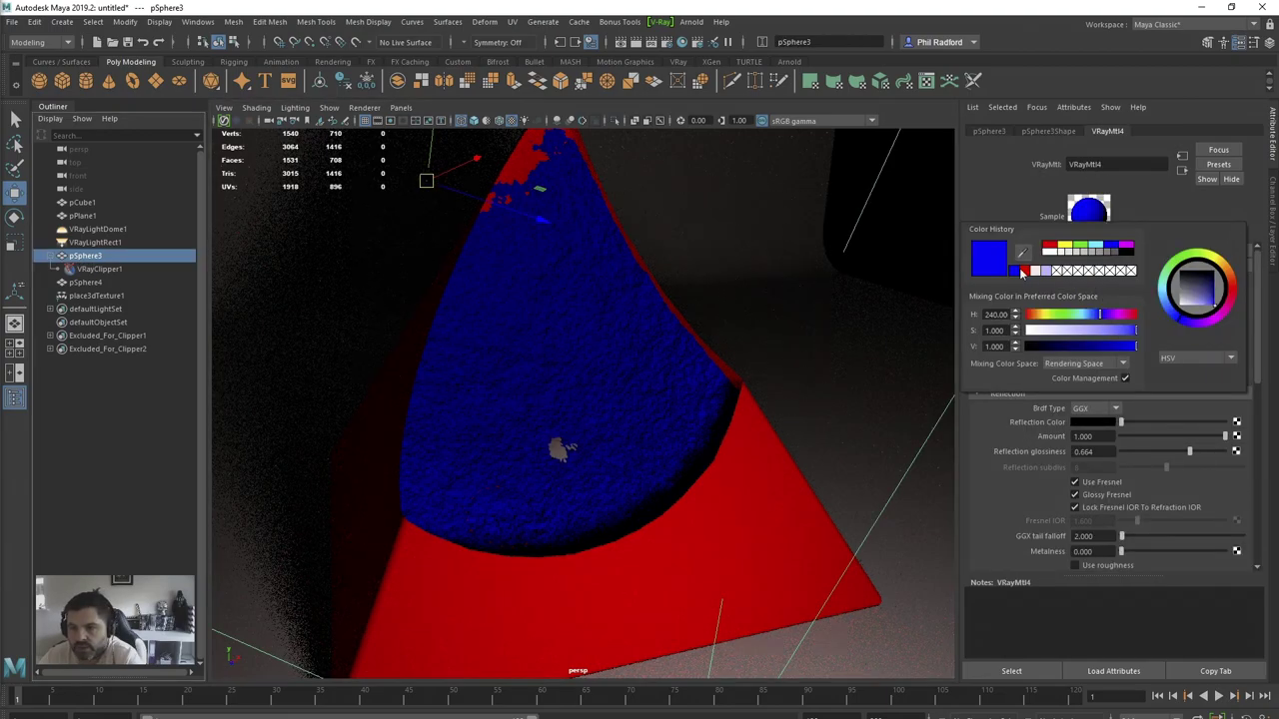
left_click(1021, 272)
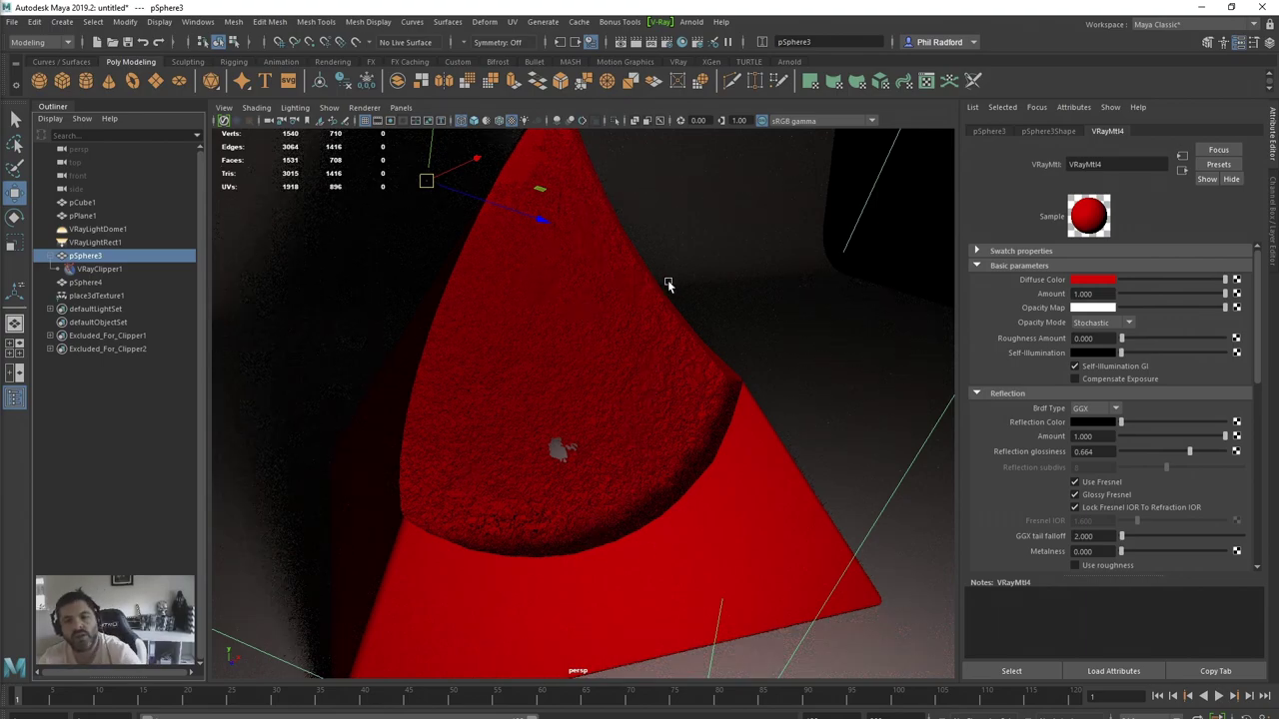
Step: Raise the reflection color of the pyramid's VRayMtl1 material to light grey
left_click(817, 503)
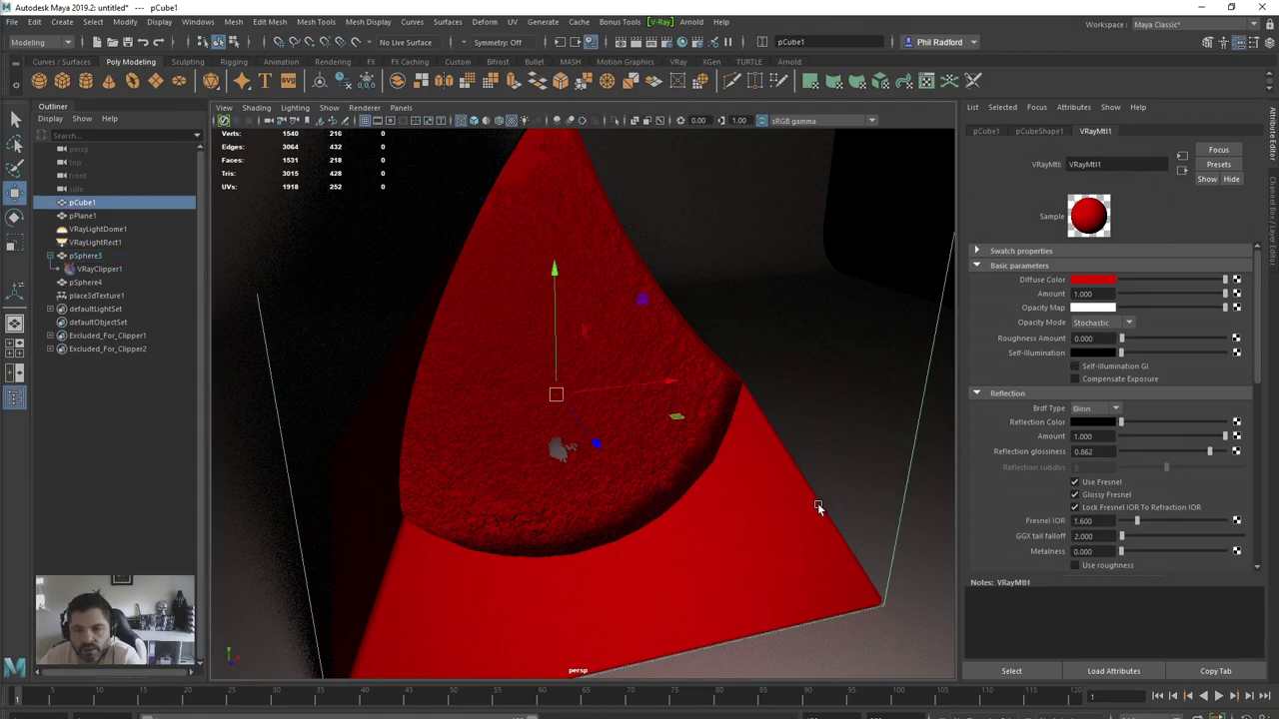
left_click_drag(1129, 420, 1187, 419)
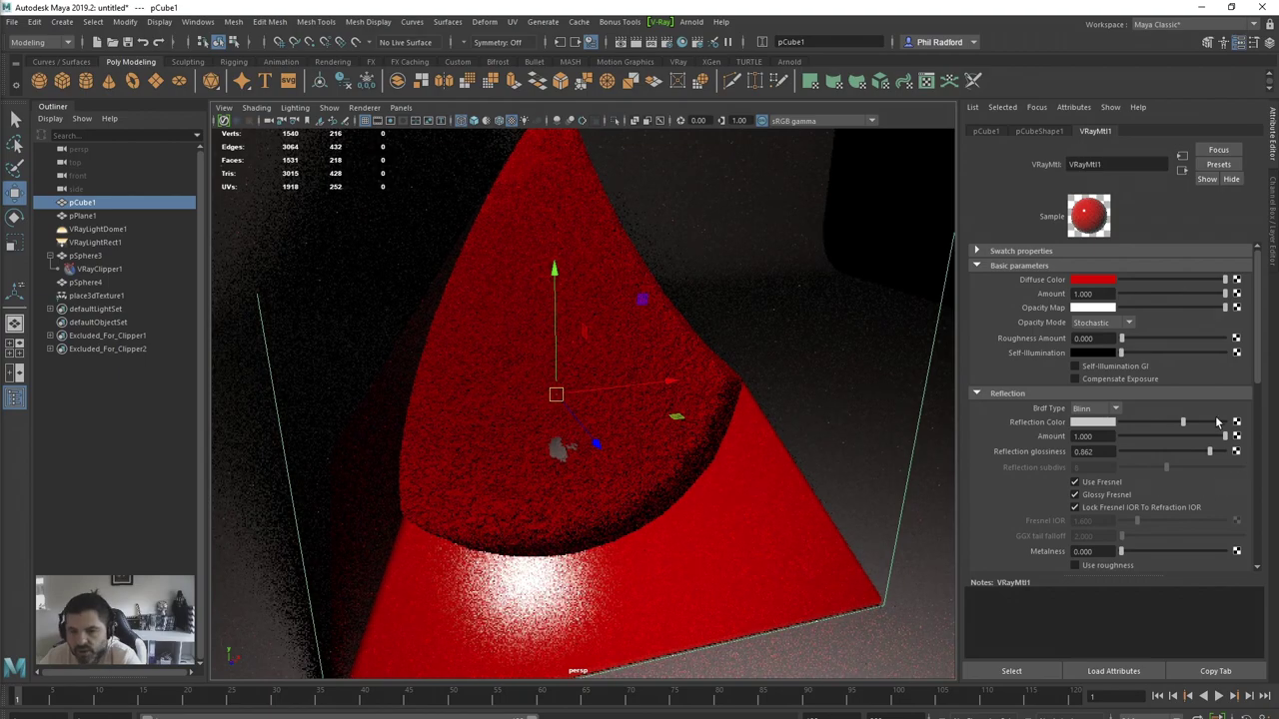
Step: Brighten the pyramid material's reflection color further and set its Reflection glossiness to 0.770
left_click_drag(1183, 423, 1200, 452)
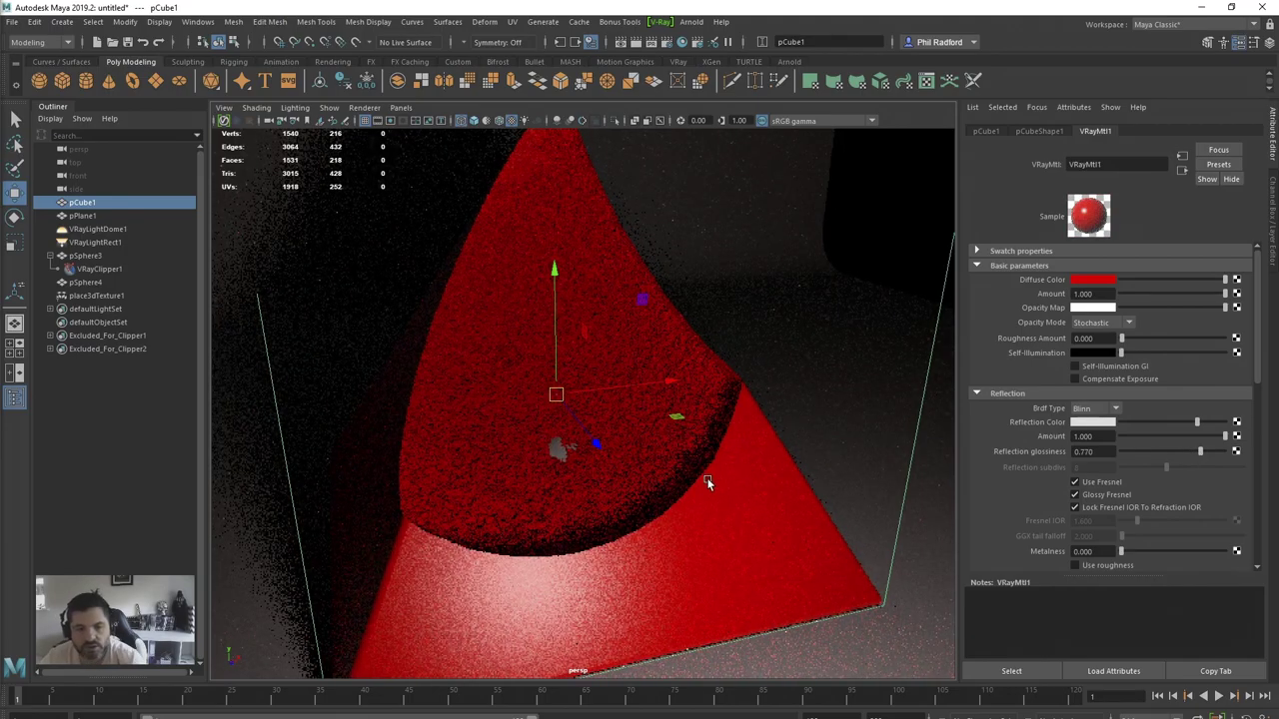
left_click_drag(706, 483, 647, 449, "alt")
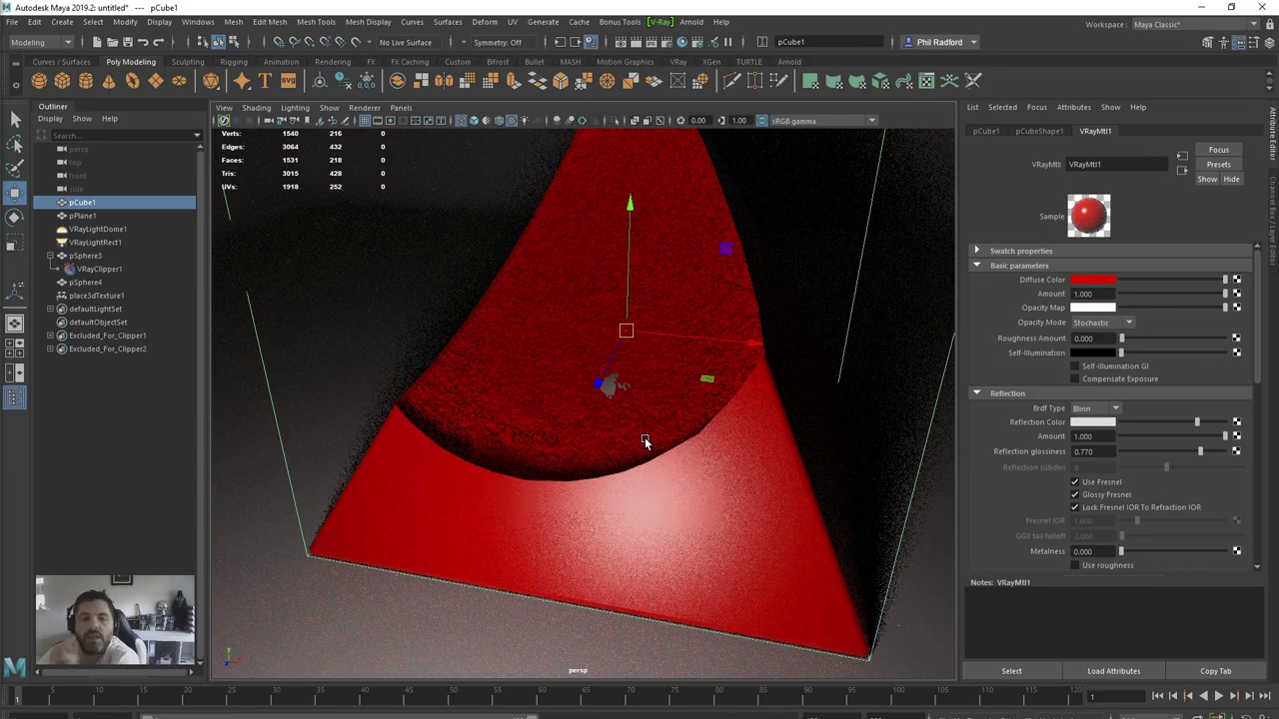
left_click_drag(719, 458, 700, 477, "alt")
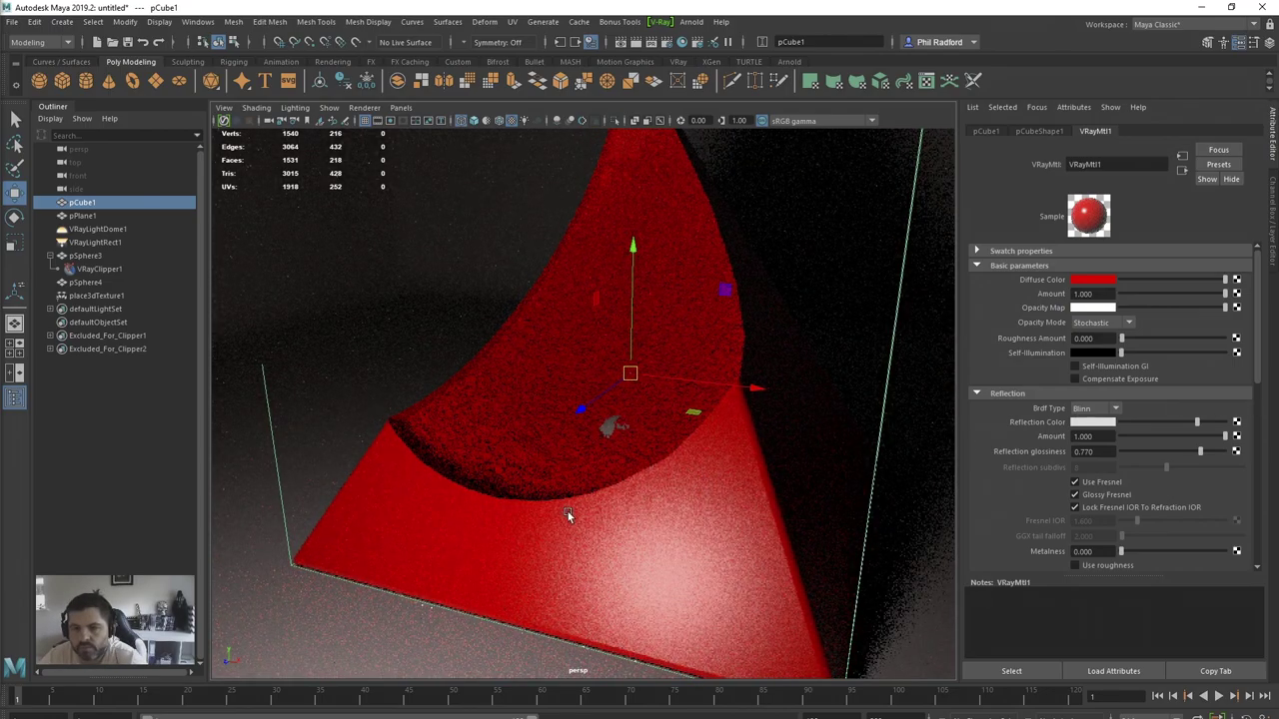
left_click_drag(567, 514, 595, 512, "alt")
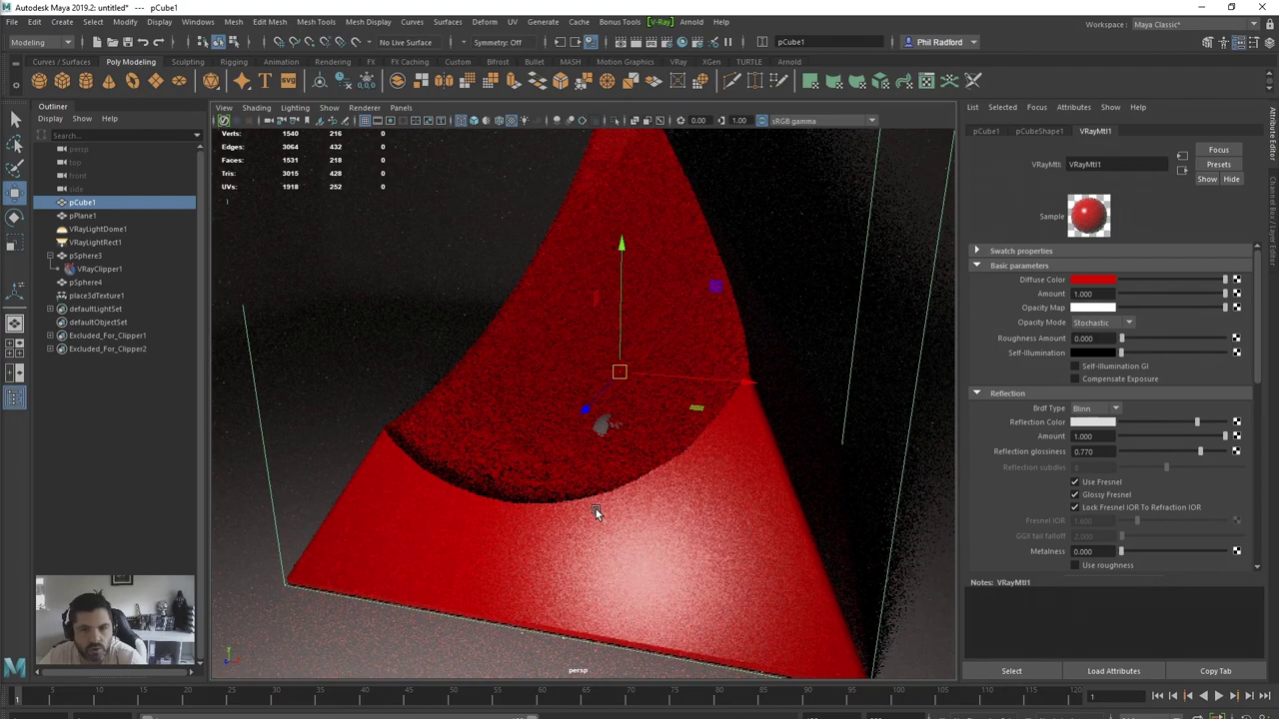
Step: Switch the viewport renderer back to Viewport 2.0 and select the merged sphere mesh
left_click(366, 108)
left_click(388, 134)
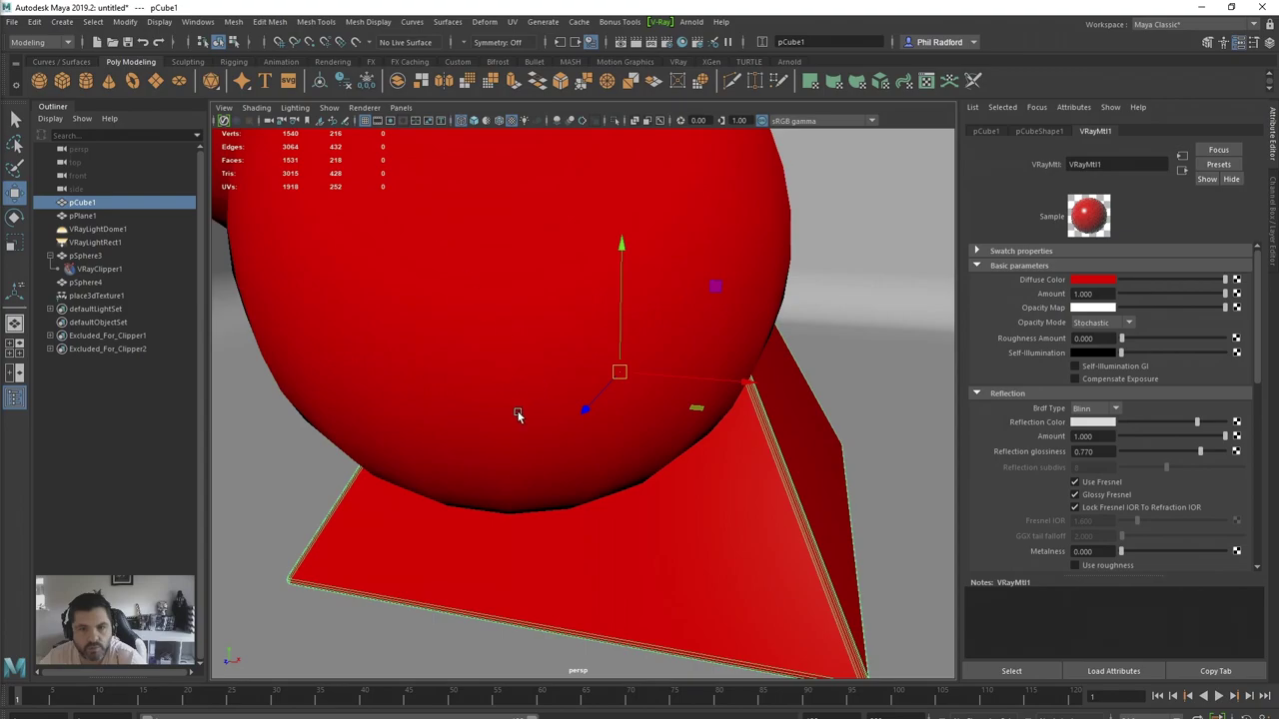
left_click_drag(516, 414, 462, 323, "alt")
left_click(440, 281)
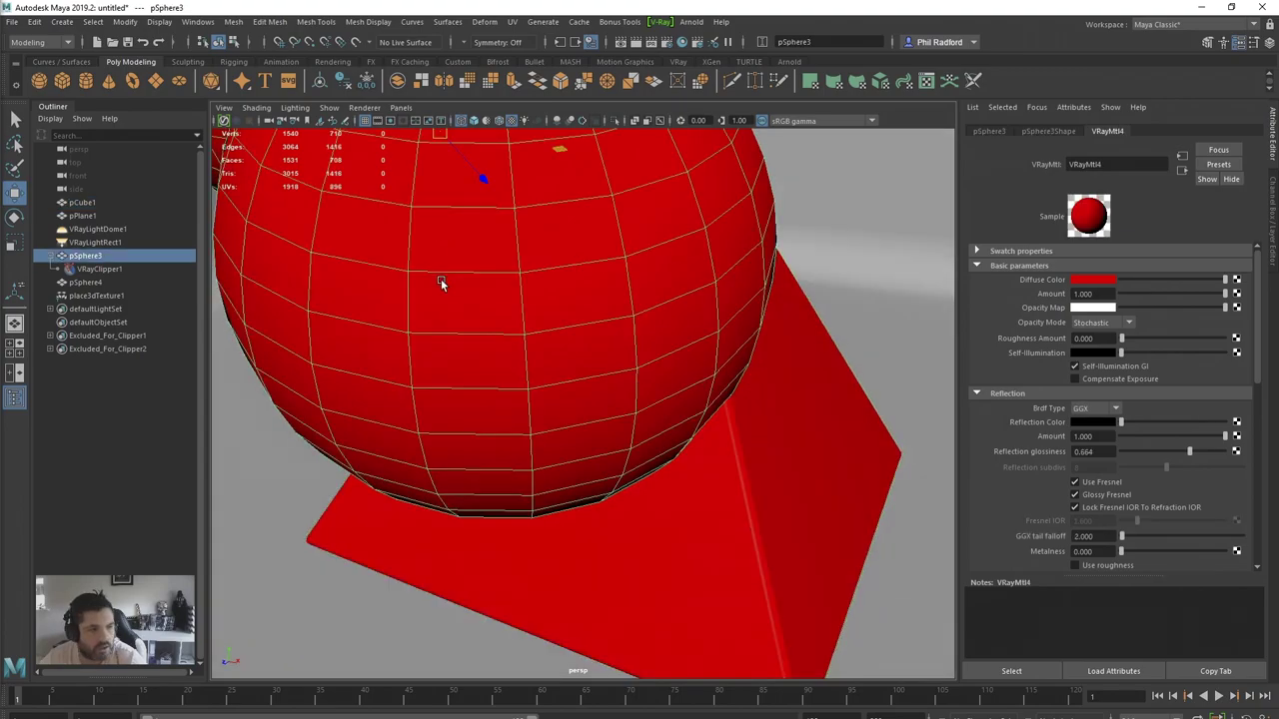
Step: Disconnect displacementShader1 from the VRayMtl4SG shading group in the Hypershade and separate the two nodes
left_click_drag(0, 186, 1005, 2)
right_click_drag(961, 470, 982, 483, "alt")
middle_click_drag(982, 483, 879, 456, "alt")
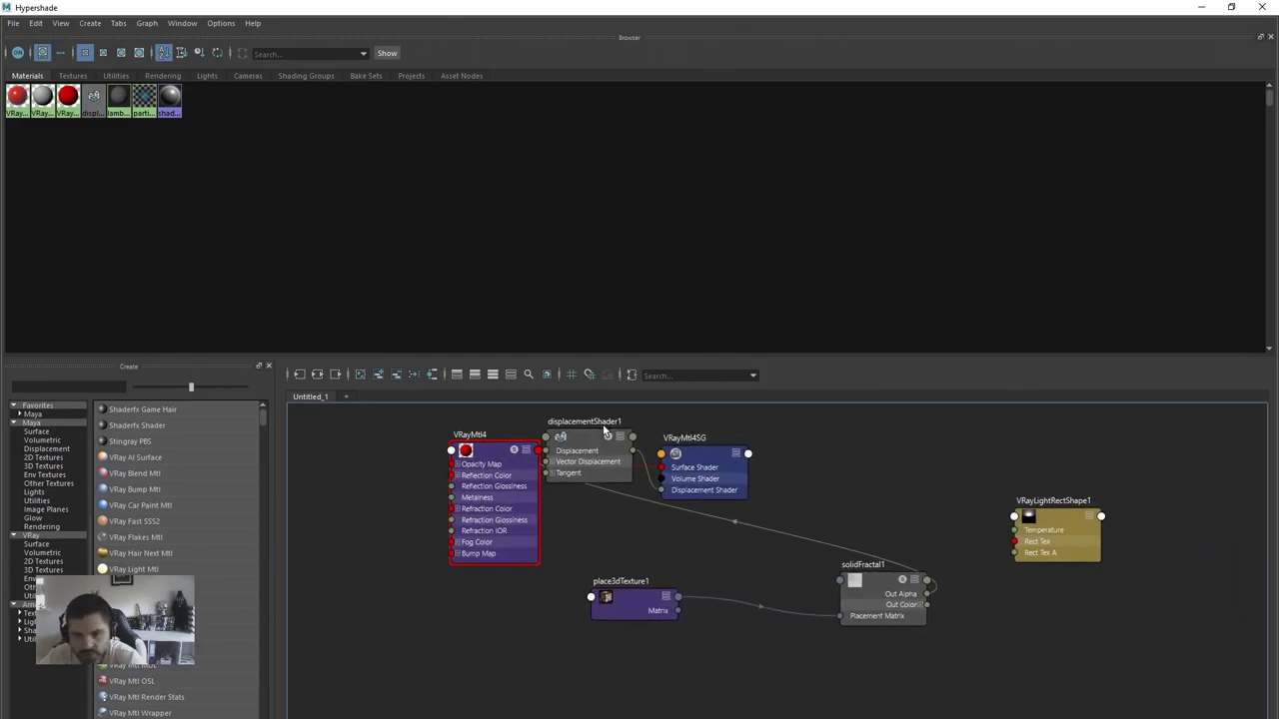
left_click_drag(580, 445, 846, 717)
left_click_drag(710, 463, 898, 440)
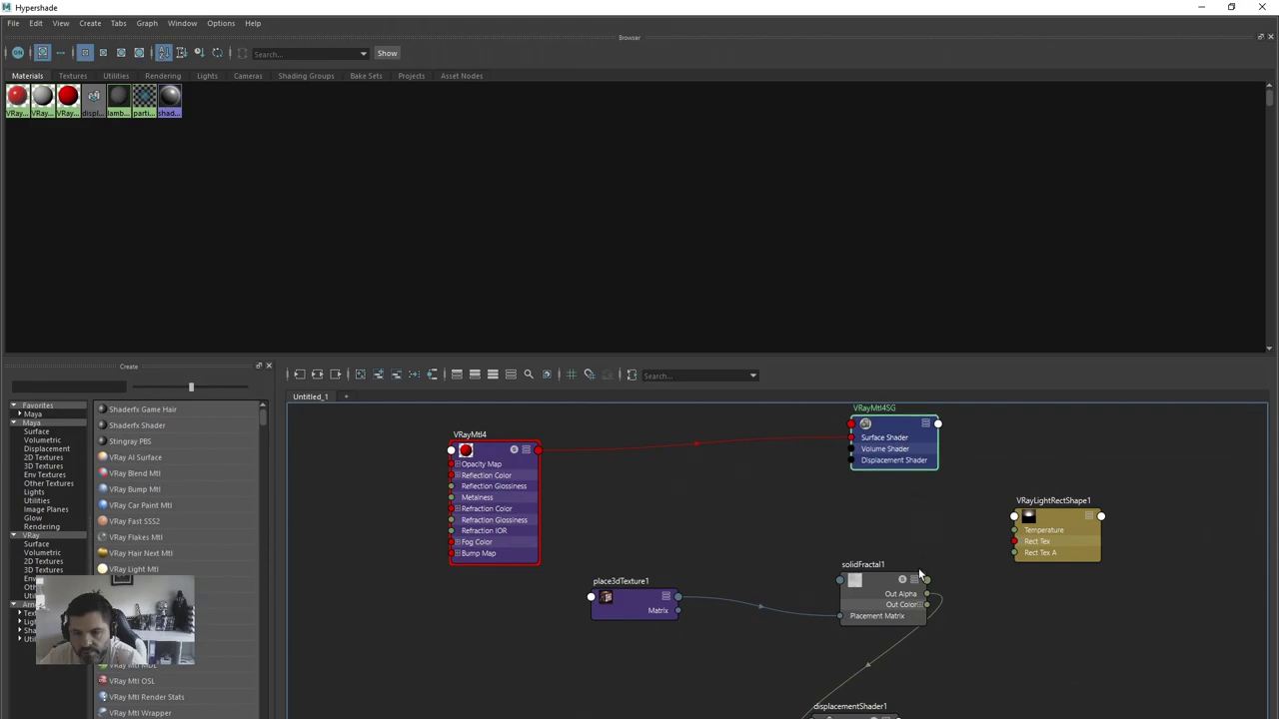
Step: Group the solidFractal1, place3dTexture1 and displacementShader1 nodes away from VRayMtl4, and regraph only VRayMtl4 with its shading group
left_click_drag(869, 599, 726, 618)
left_click_drag(620, 597, 368, 678)
left_click_drag(724, 625, 502, 635)
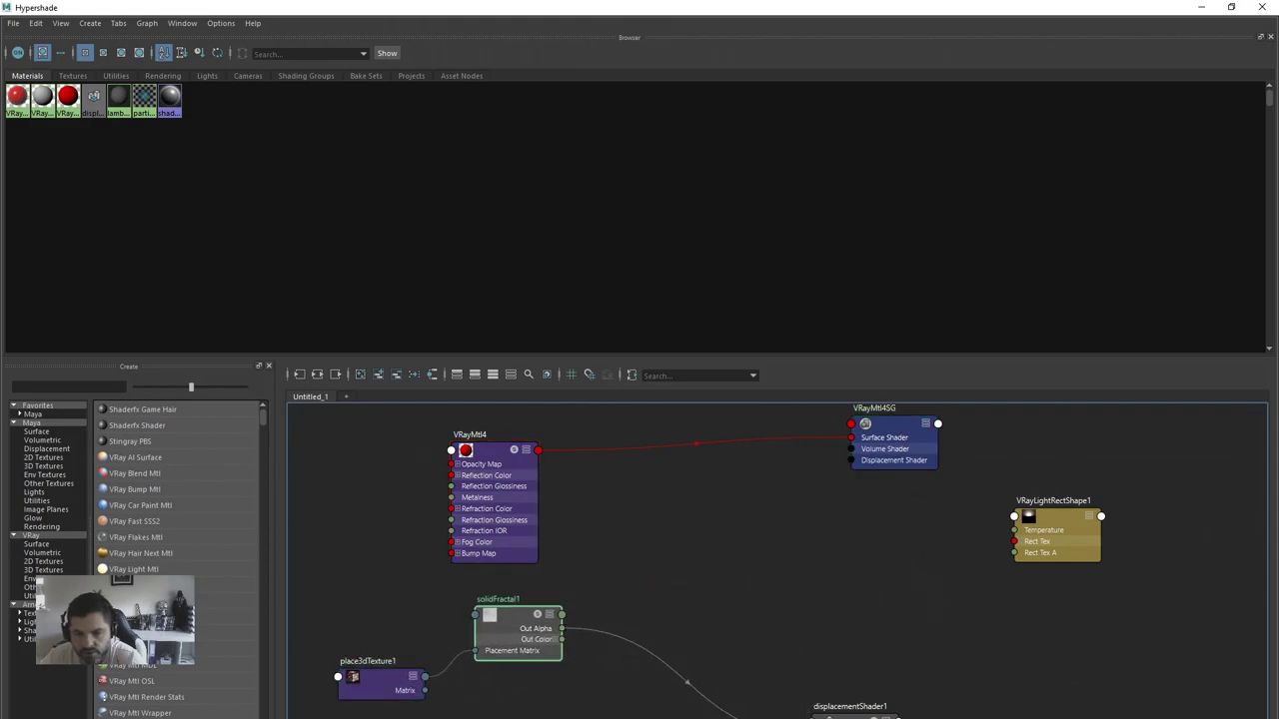
left_click_drag(844, 716, 719, 657)
left_click_drag(531, 628, 530, 677)
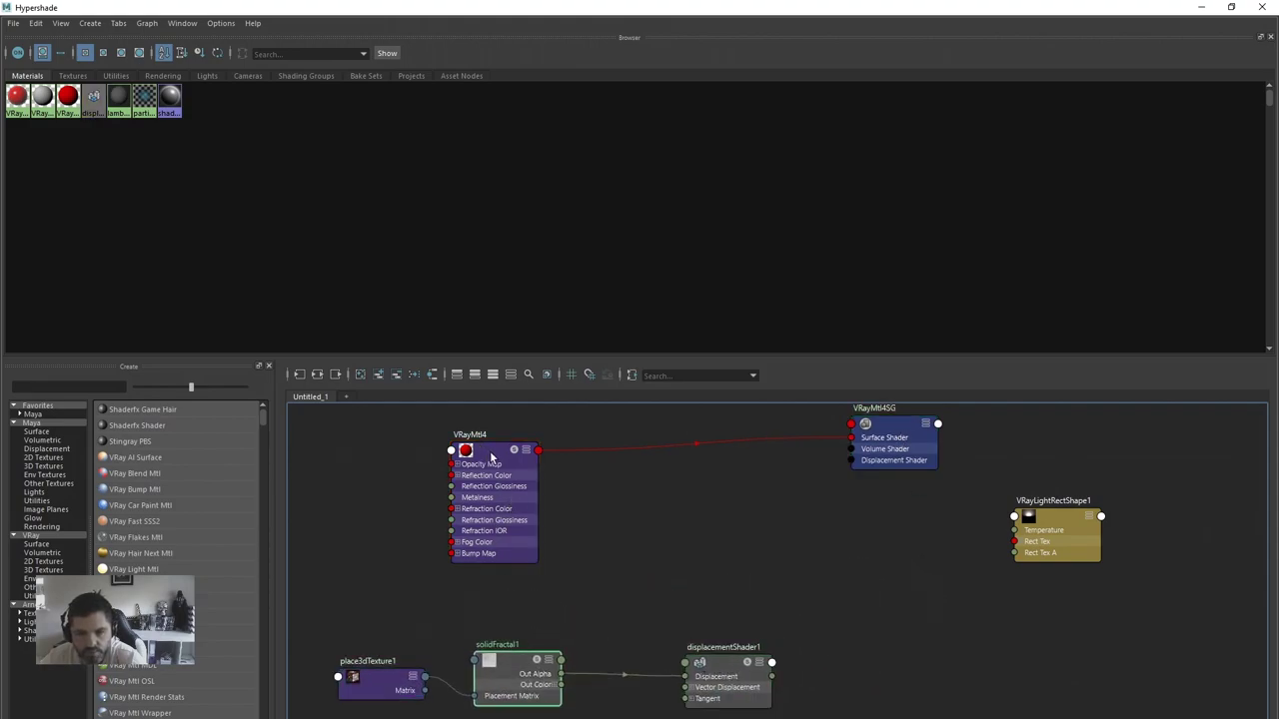
left_click_drag(491, 456, 507, 441)
left_click_drag(905, 425, 656, 443)
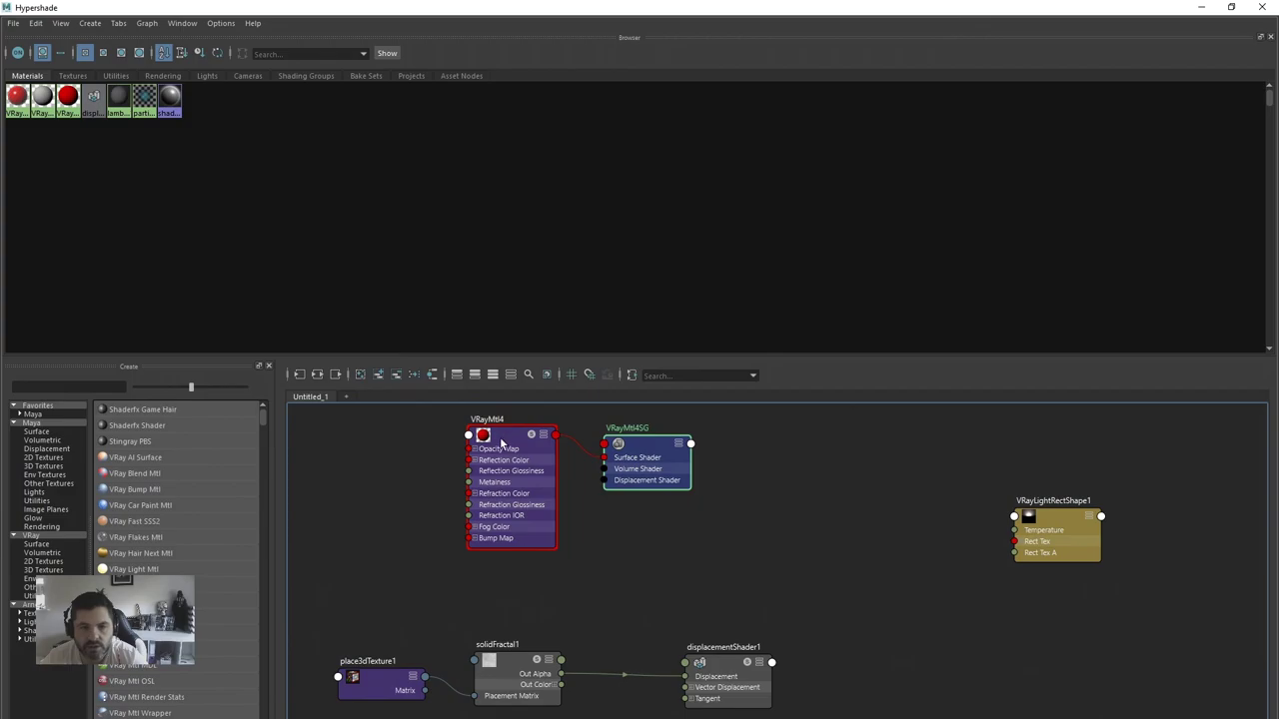
left_click(318, 375)
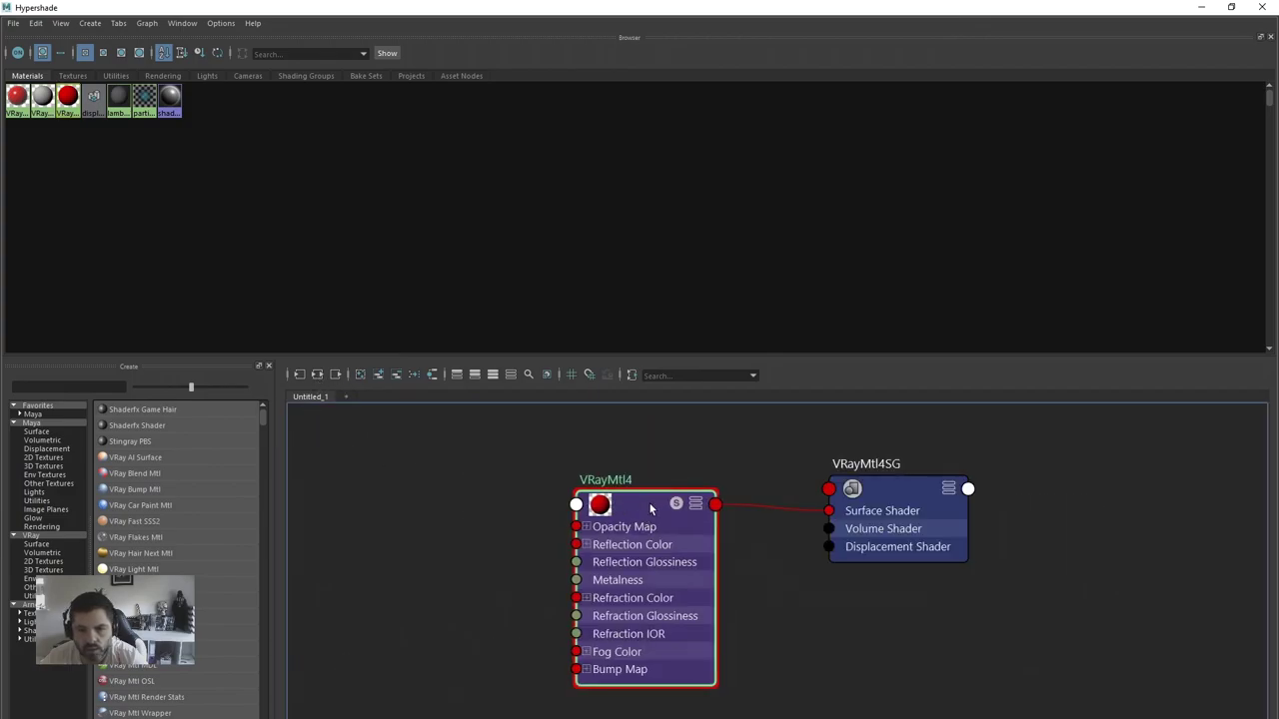
left_click_drag(968, 8, 0, 250)
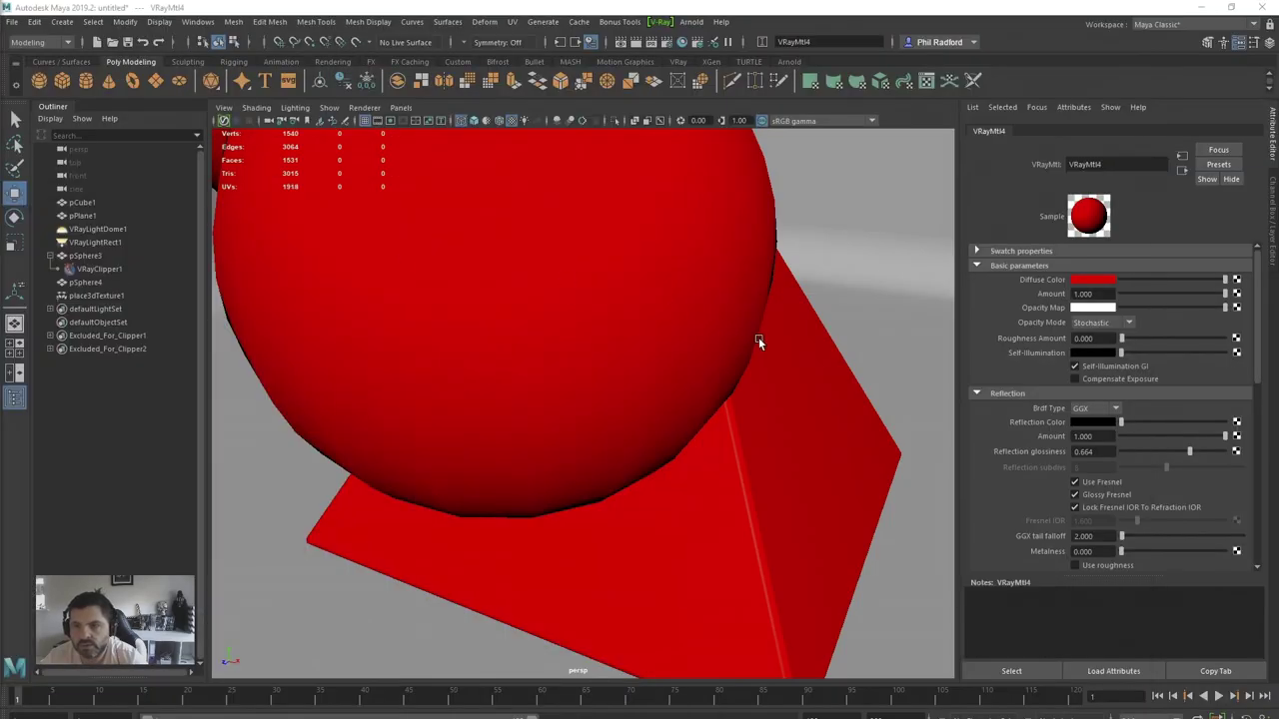
Step: Map a File texture to VRayMtl4's Diffuse Color and load BRANDS.jpg as its image
left_click(1236, 280)
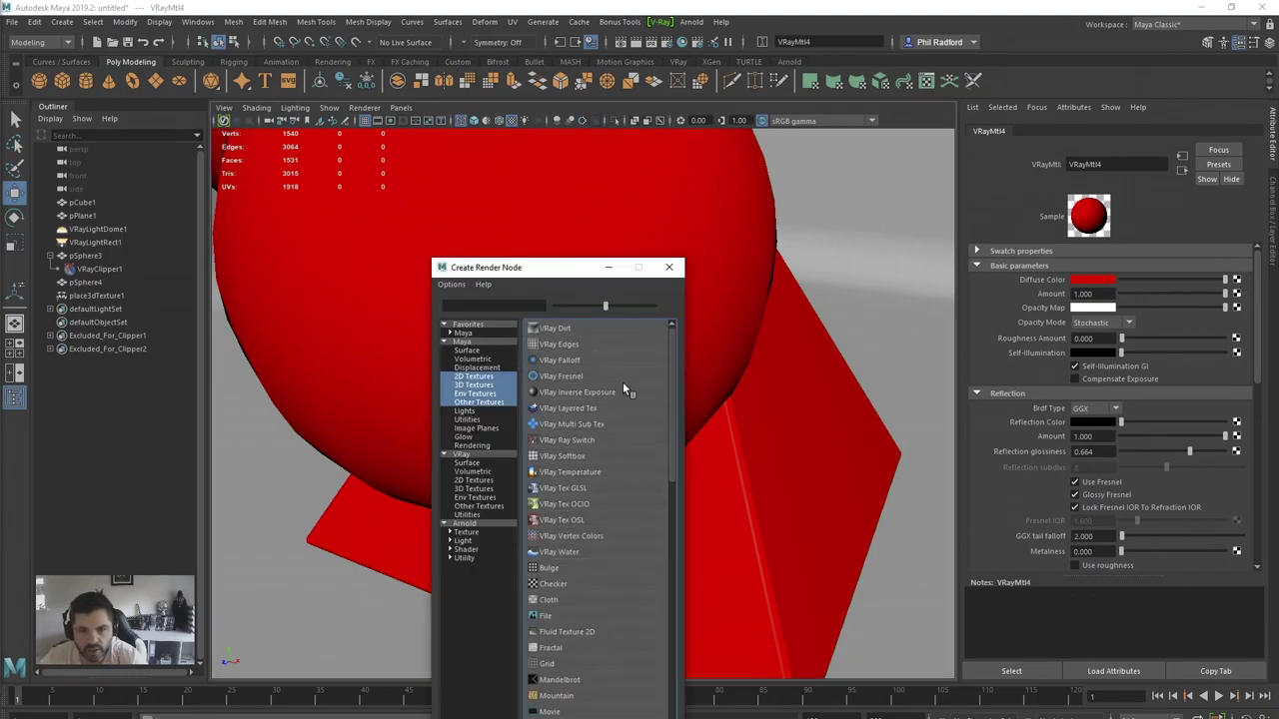
left_click(574, 616)
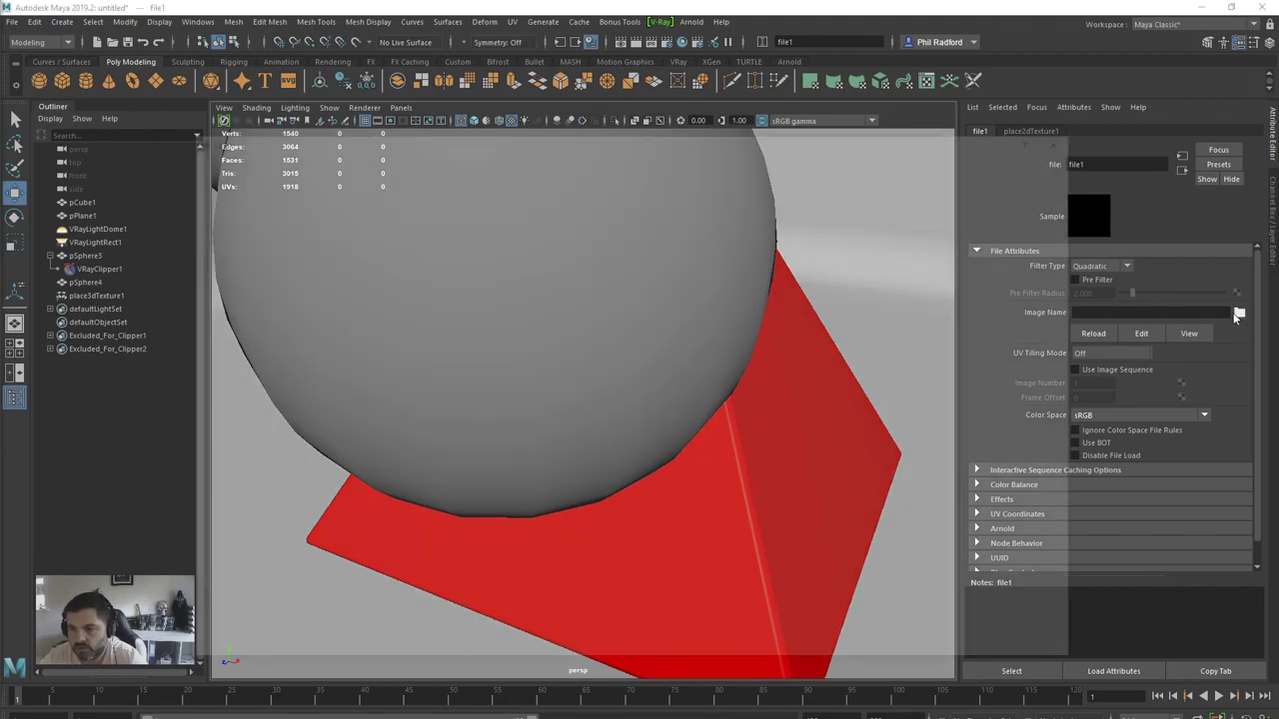
left_click(1238, 314)
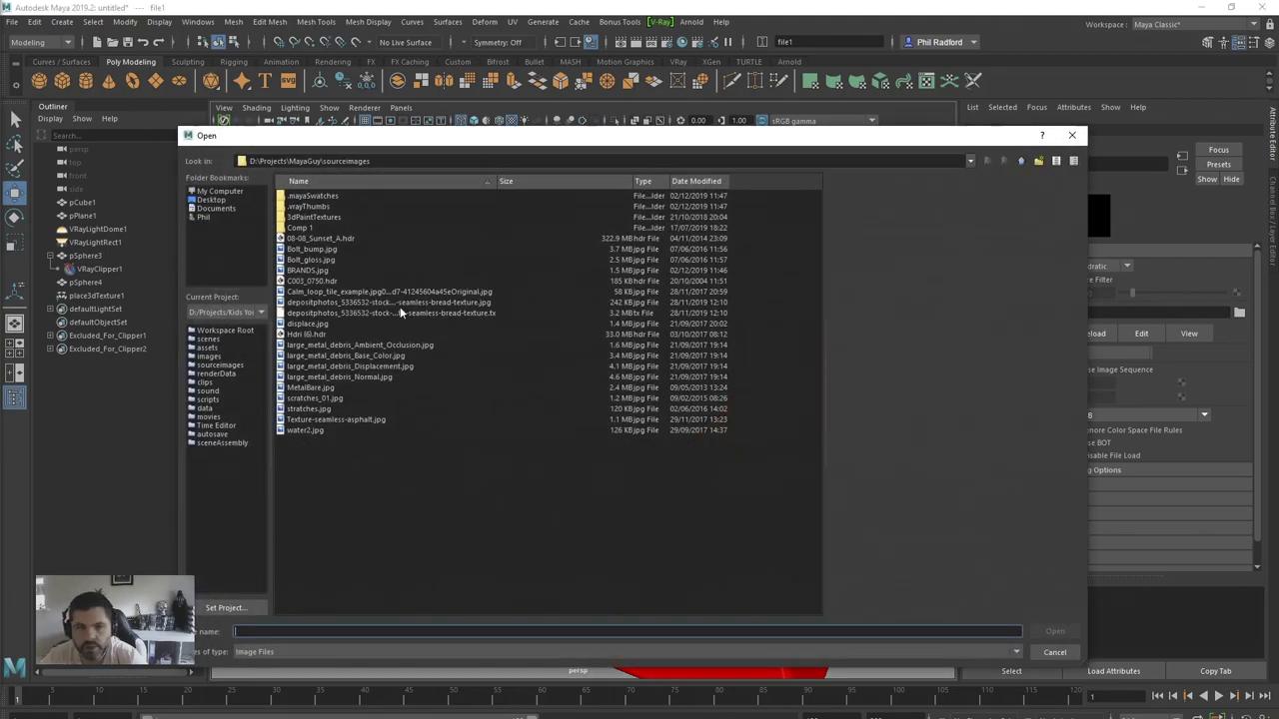
left_click(307, 271)
left_click(1055, 631)
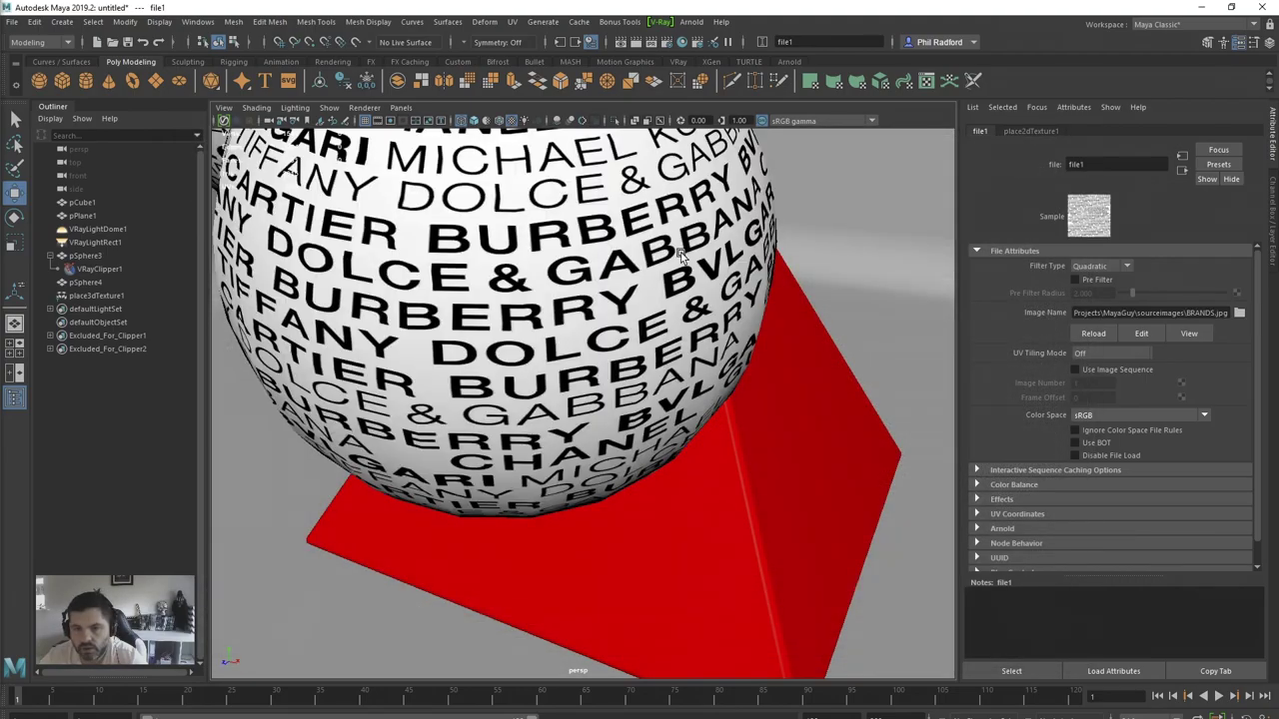
left_click_drag(708, 281, 644, 324, "alt")
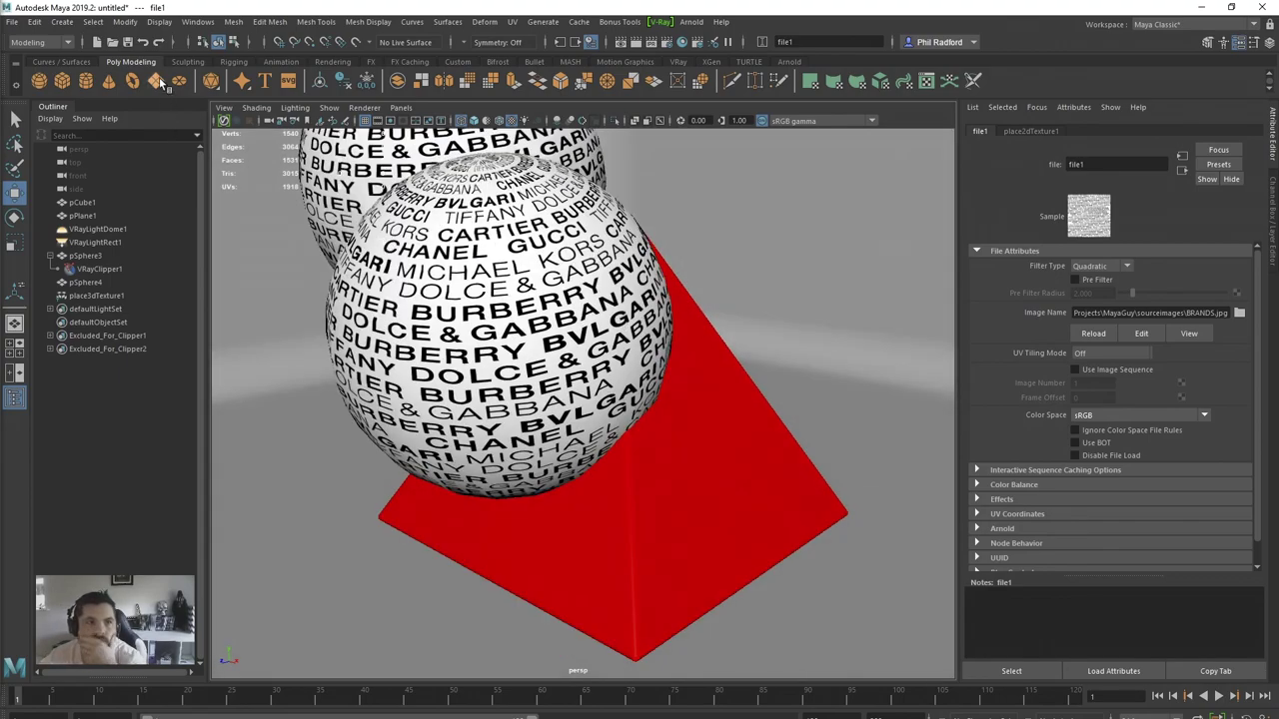
Step: Save the scene as clipper.ma in the MayaGuy project's scenes folder
left_click(12, 22)
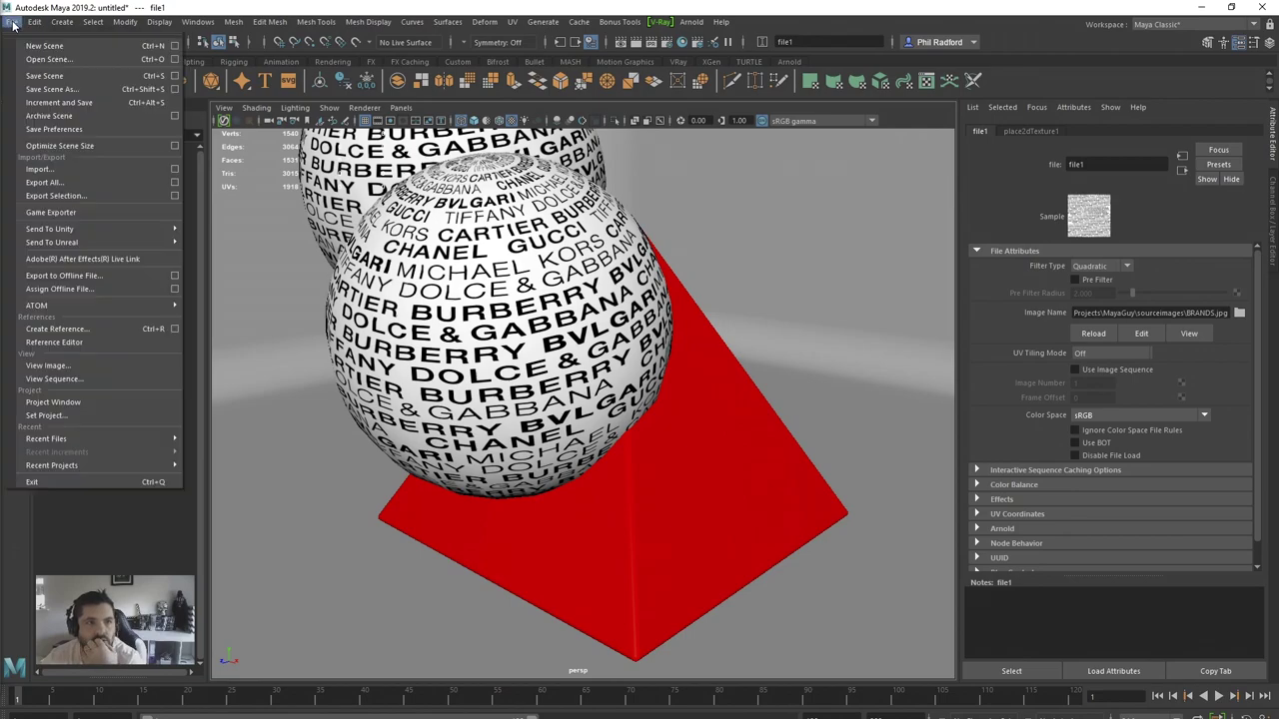
left_click(58, 78)
left_click_drag(749, 137, 1277, 133)
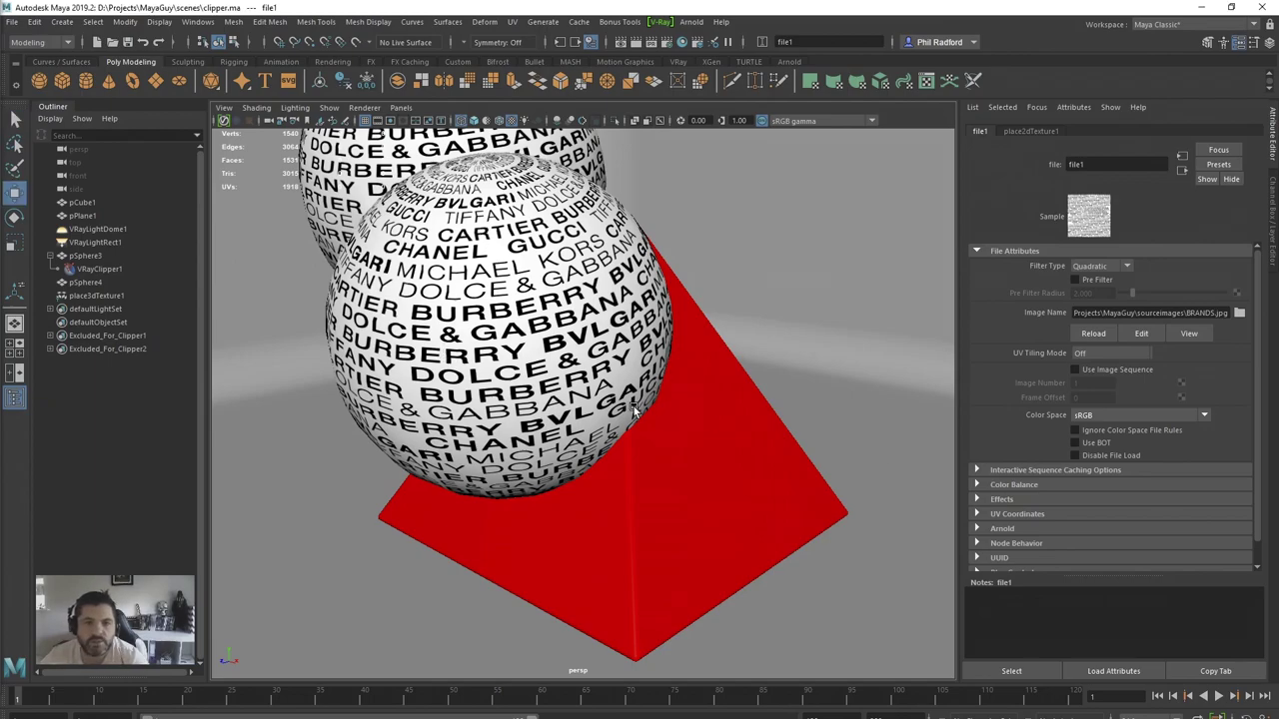
Step: Render the viewport with V-Ray IPR and examine the brand-name texture on the pyramid's cut surface from several angles
left_click_drag(636, 411, 565, 412, "alt")
left_click_drag(608, 329, 670, 335, "alt")
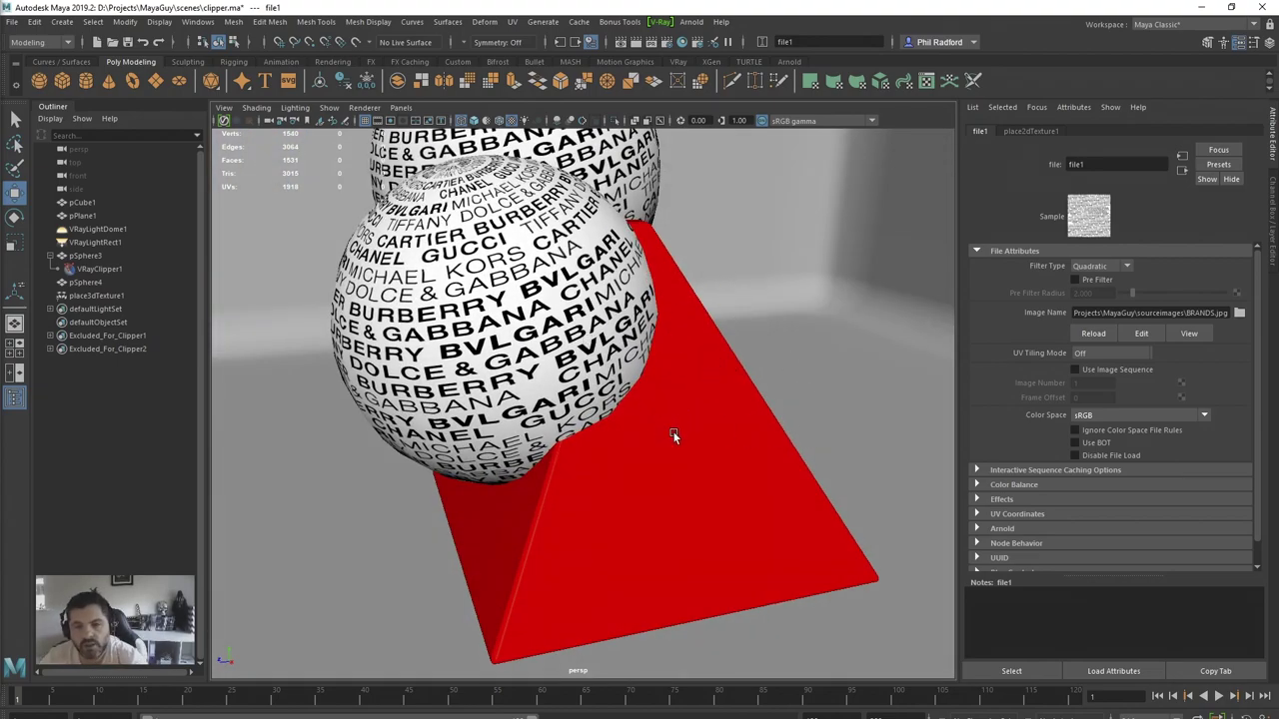
mouse_move(673, 431)
left_mouse_down("alt")
mouse_move(626, 432)
mouse_move(651, 431)
left_mouse_up("alt")
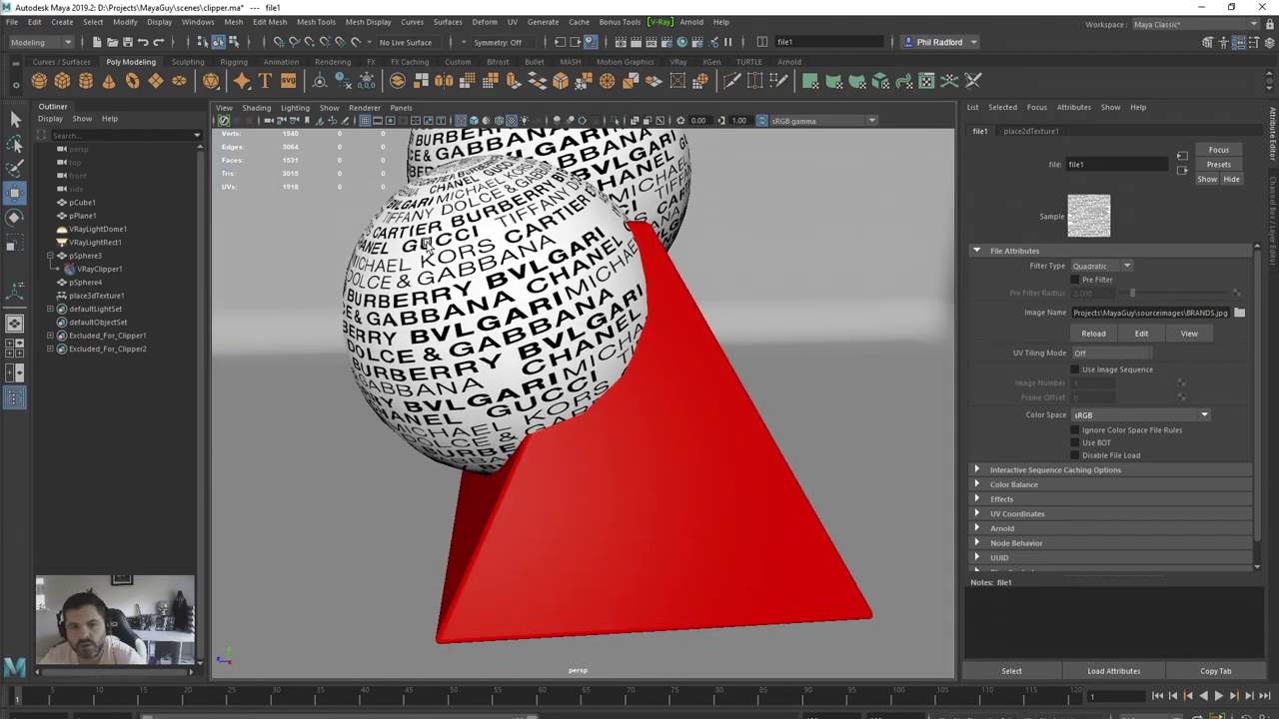
left_click(364, 108)
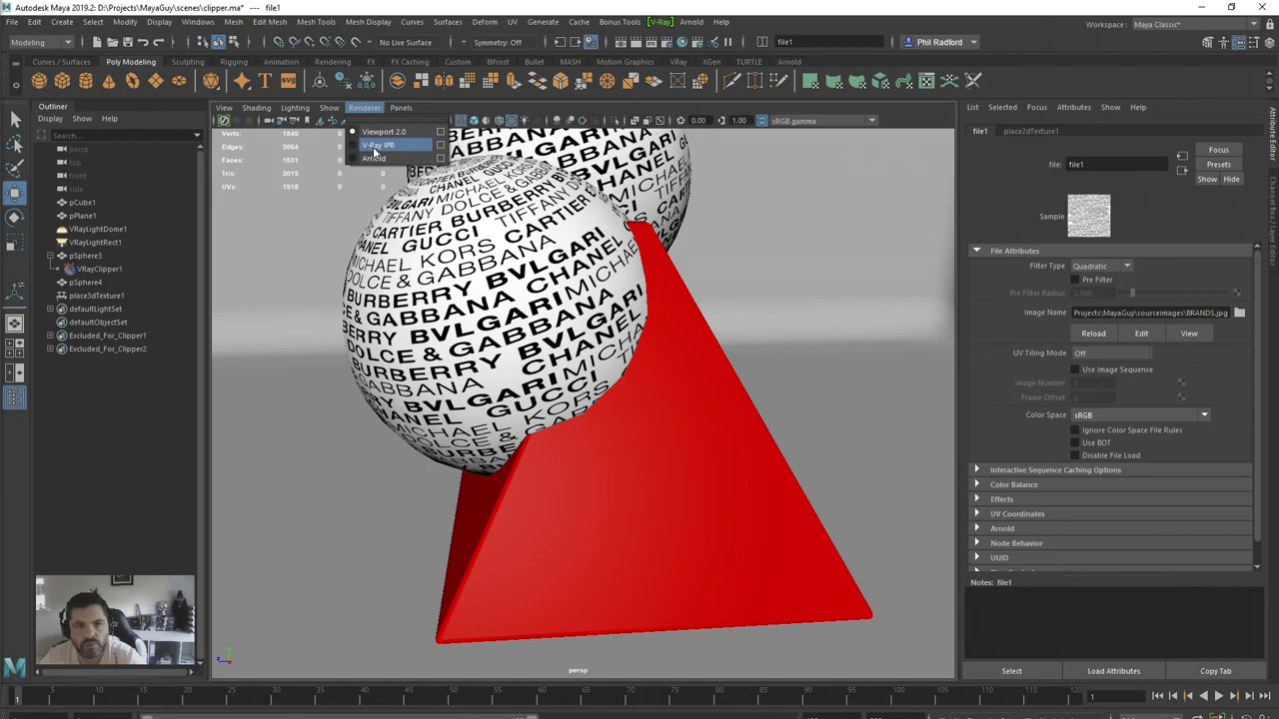
left_click(376, 152)
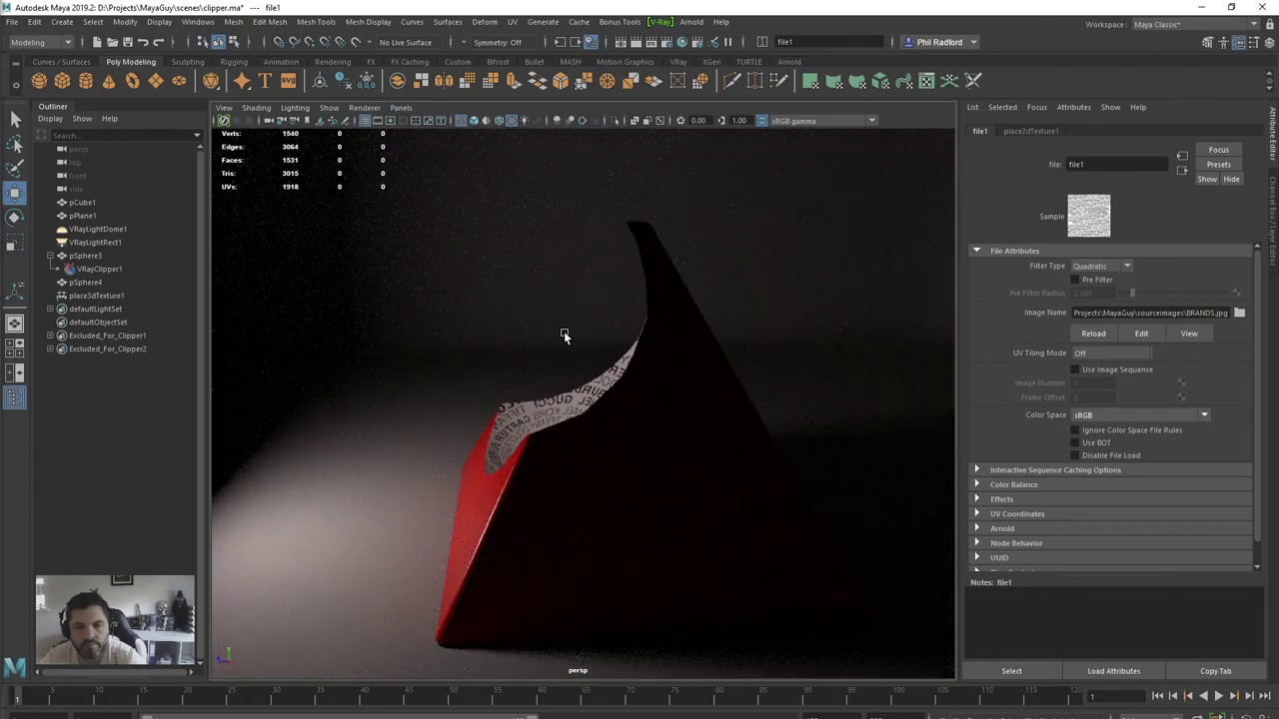
left_click_drag(528, 470, 583, 481, "alt")
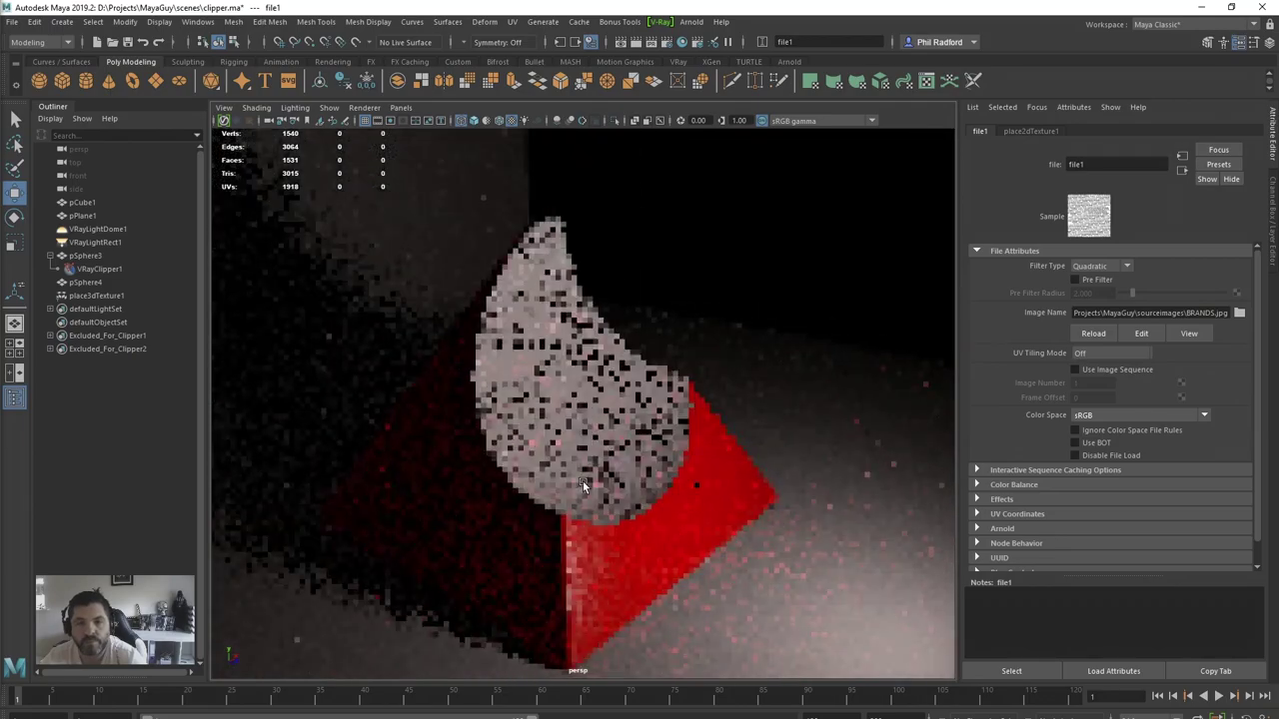
right_click_drag(582, 480, 771, 474, "alt")
left_click_drag(771, 473, 599, 491, "alt")
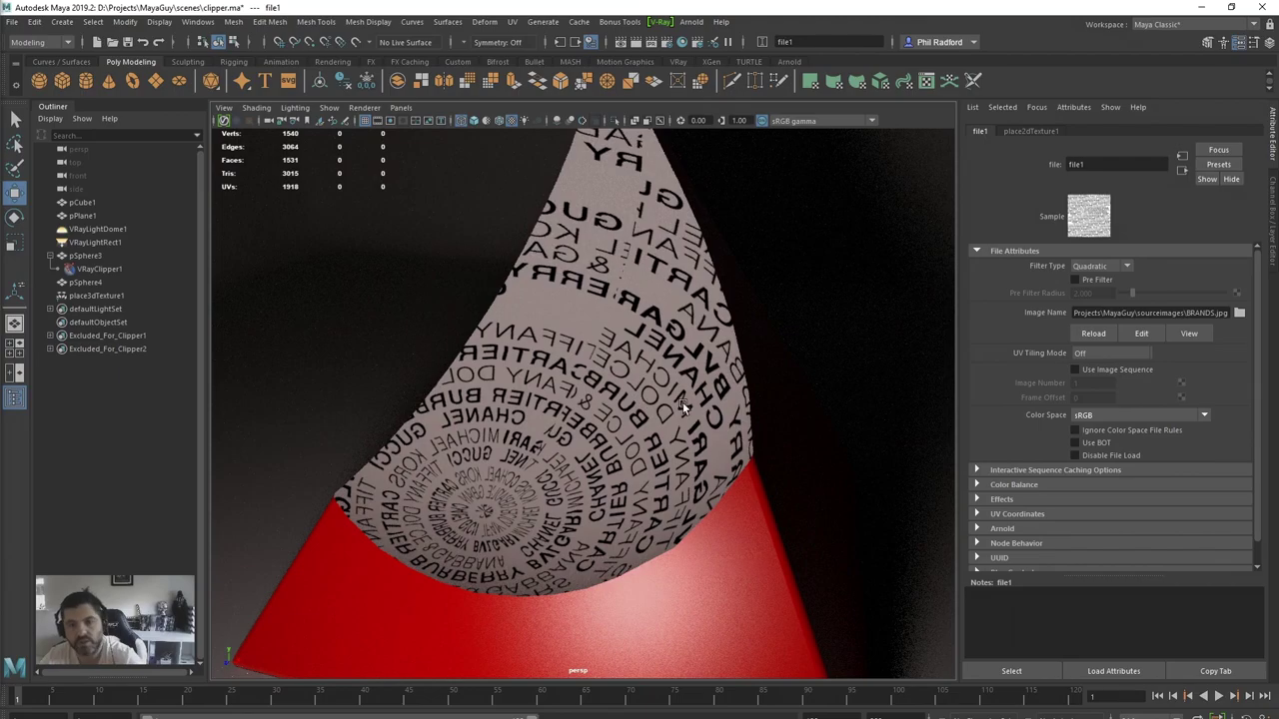
left_click_drag(621, 396, 603, 436, "alt")
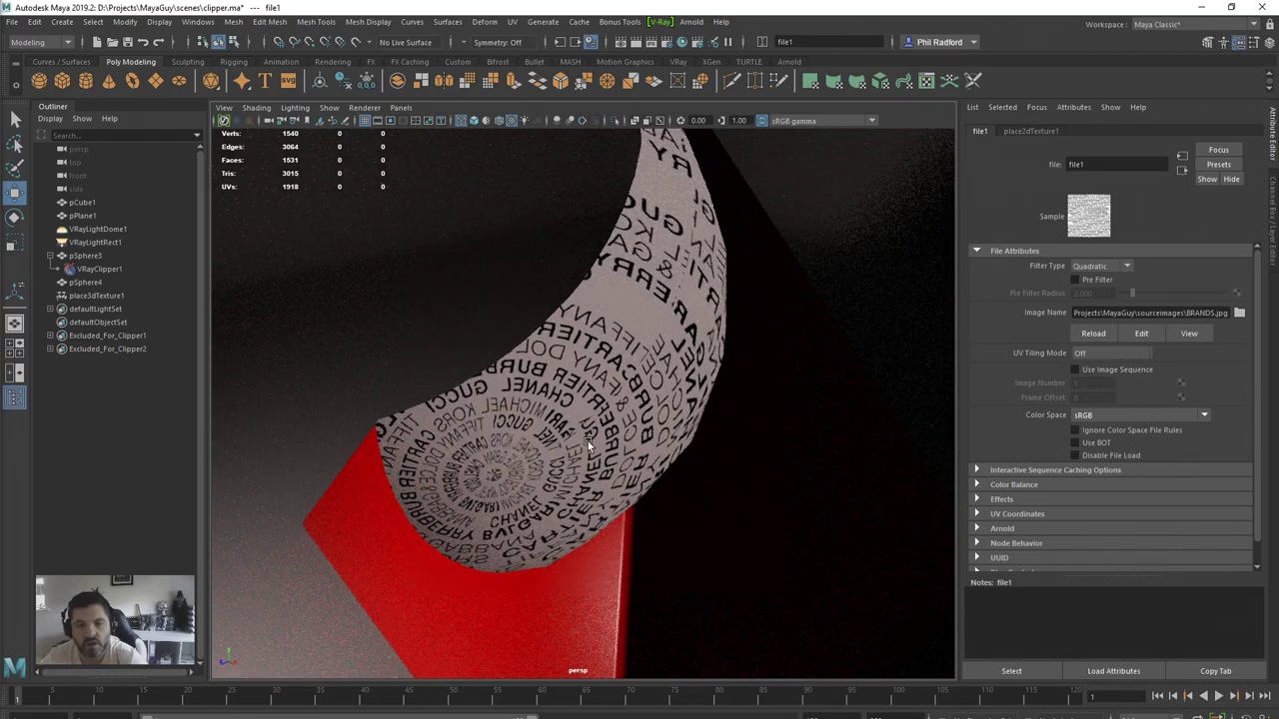
right_click_drag(587, 440, 523, 390, "alt")
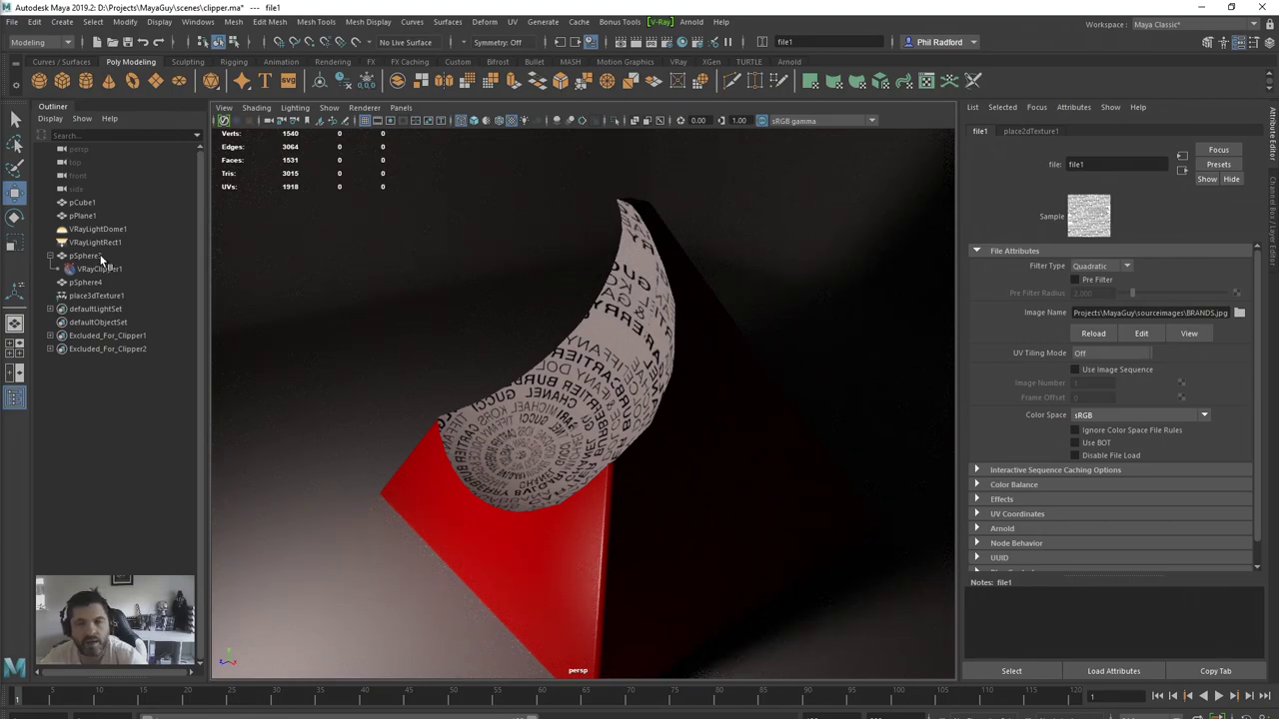
left_click_drag(539, 480, 581, 493, "alt")
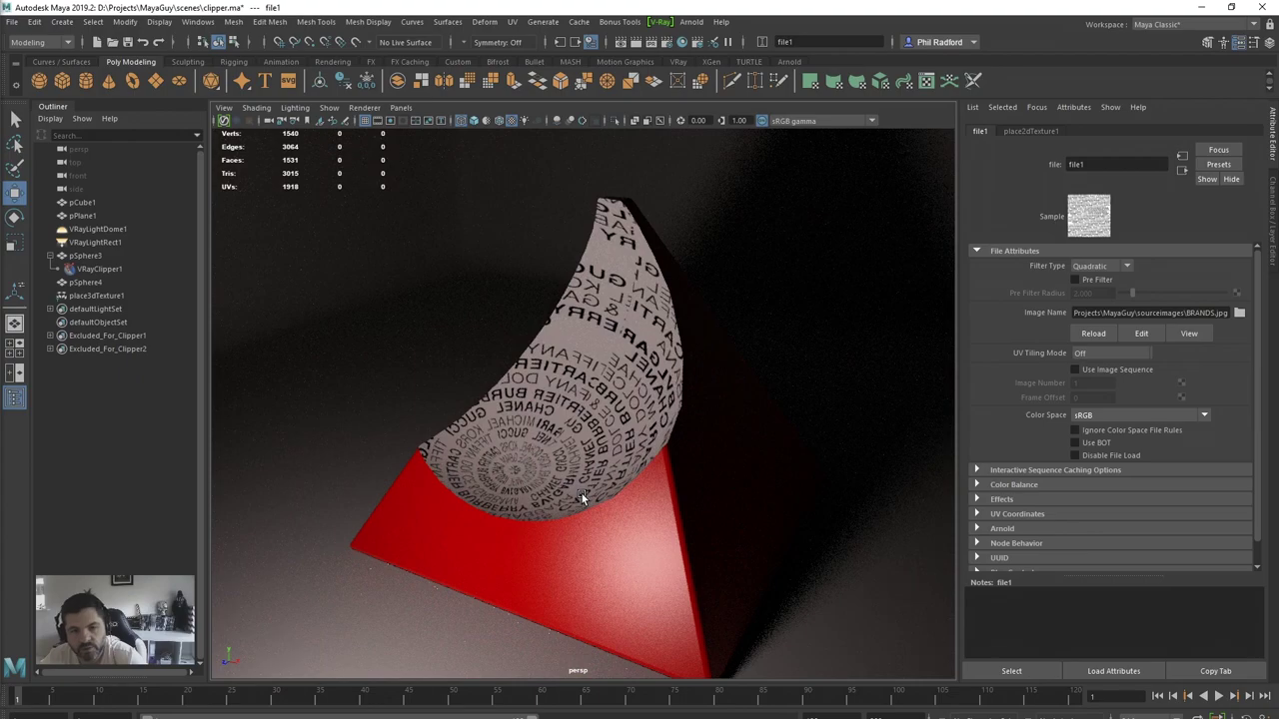
Step: Map a File texture to VRayMtl4's Opacity Map and load BRANDS.jpg from the sourceimages folder as its image
left_click_drag(0, 208, 873, 3)
key("a")
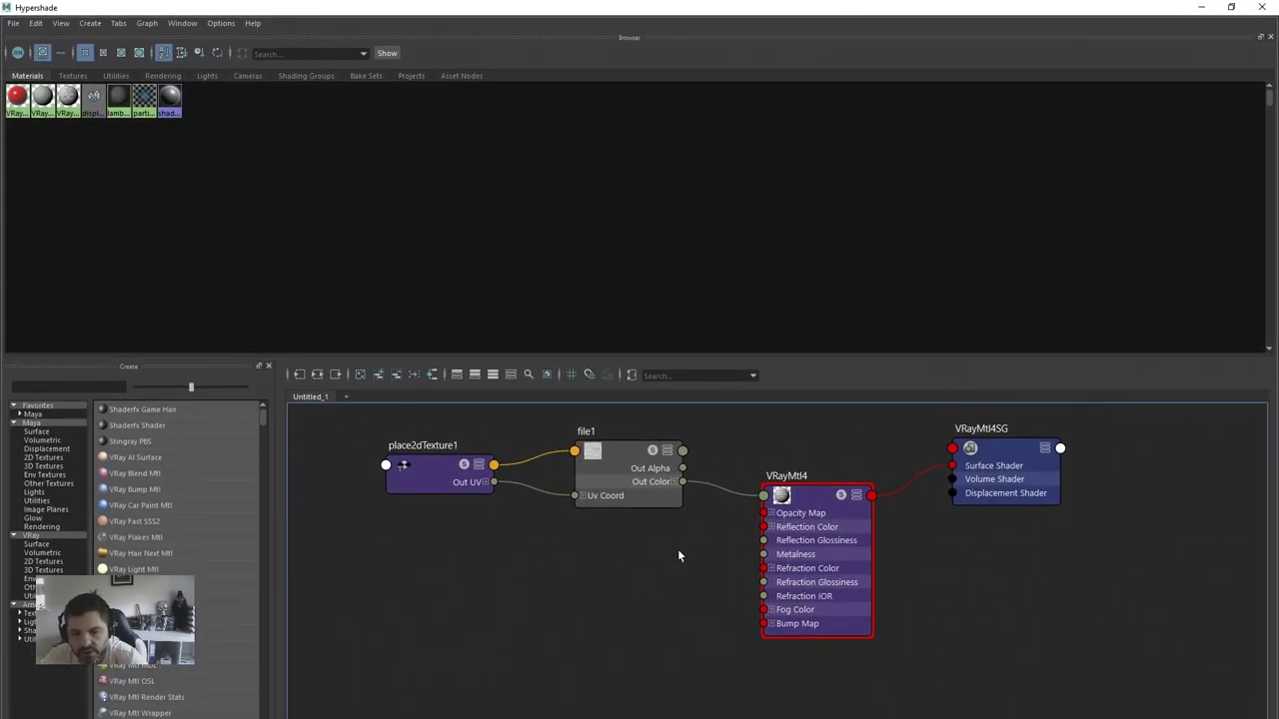
left_click_drag(798, 495, 772, 470)
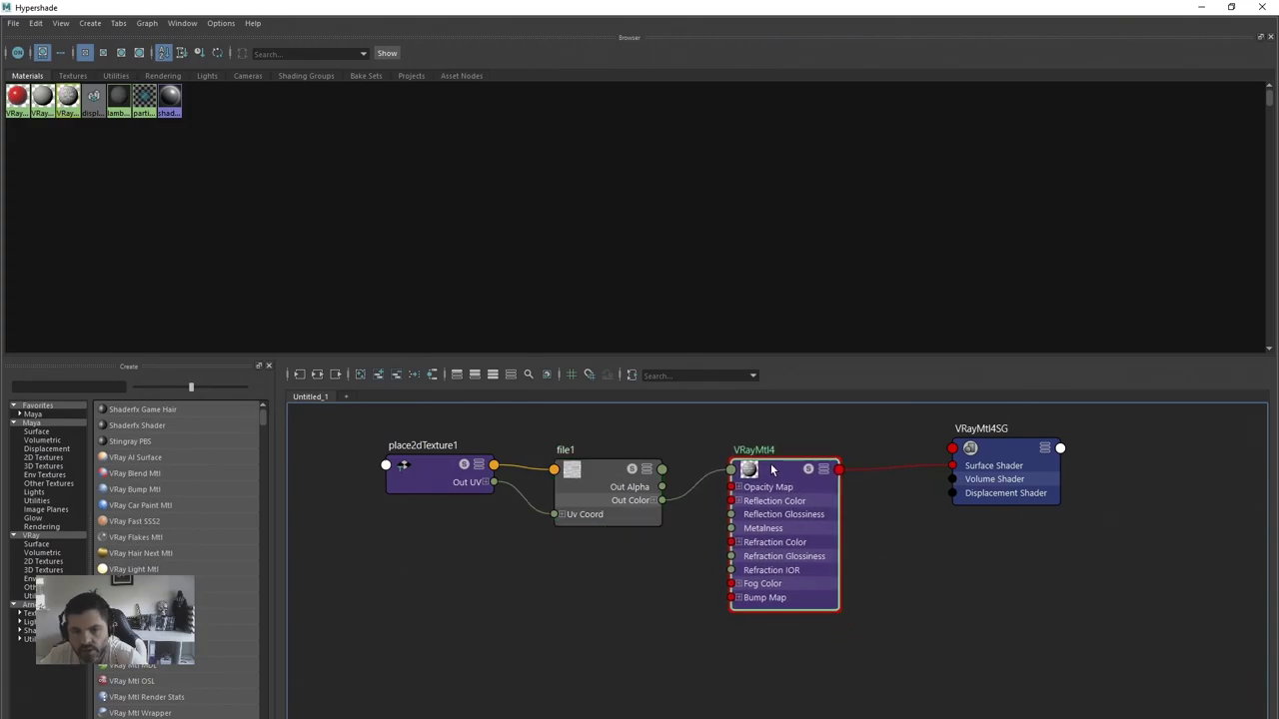
left_click_drag(882, 3, 0, 62)
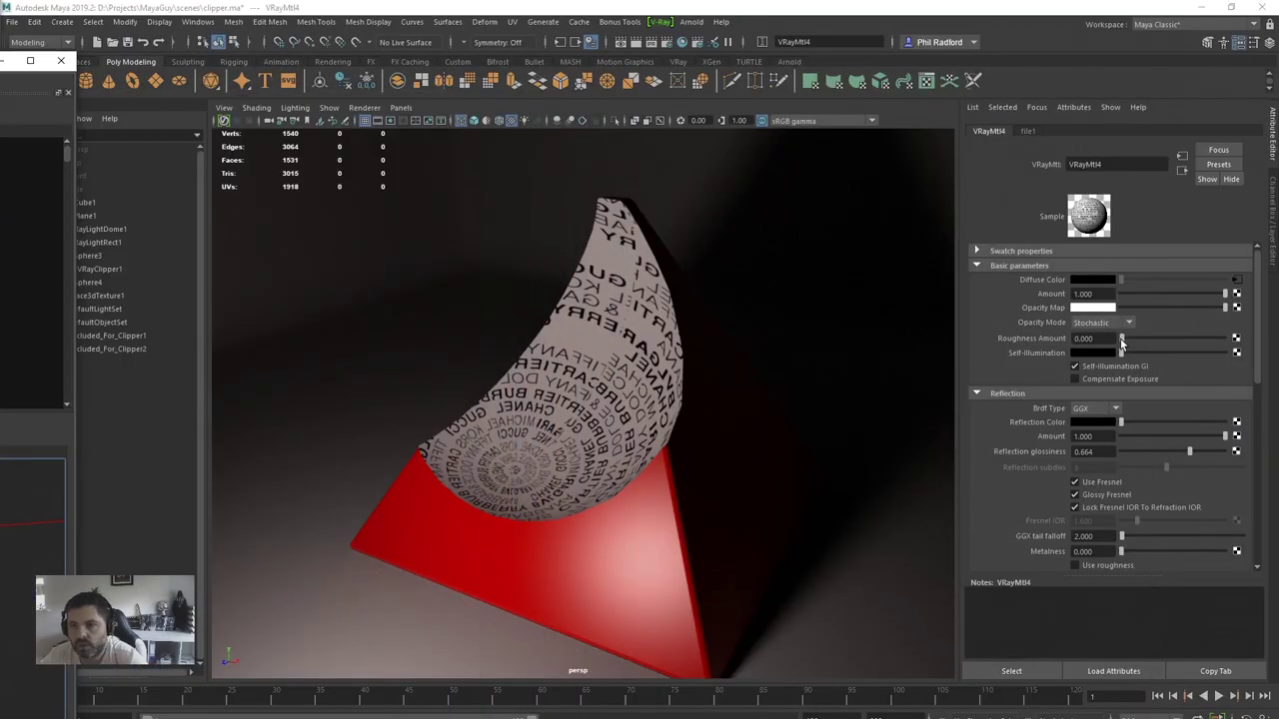
left_click(1236, 307)
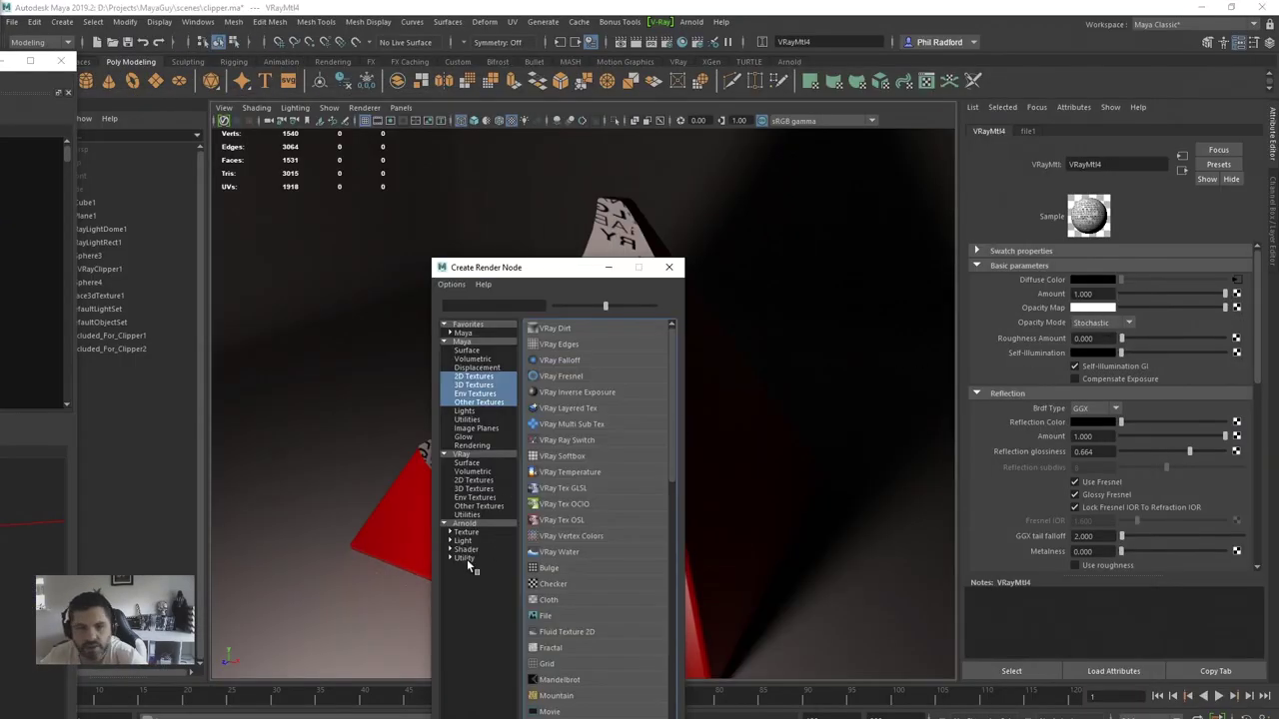
left_click(546, 615)
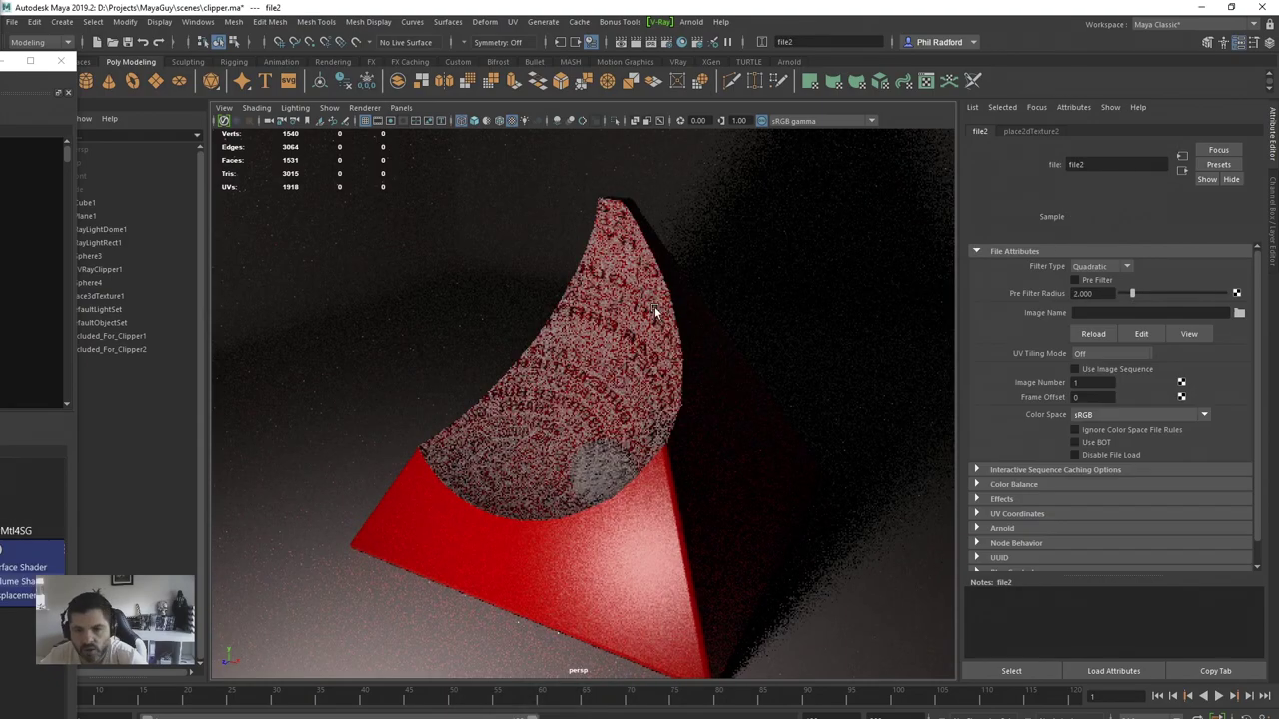
left_click(1238, 313)
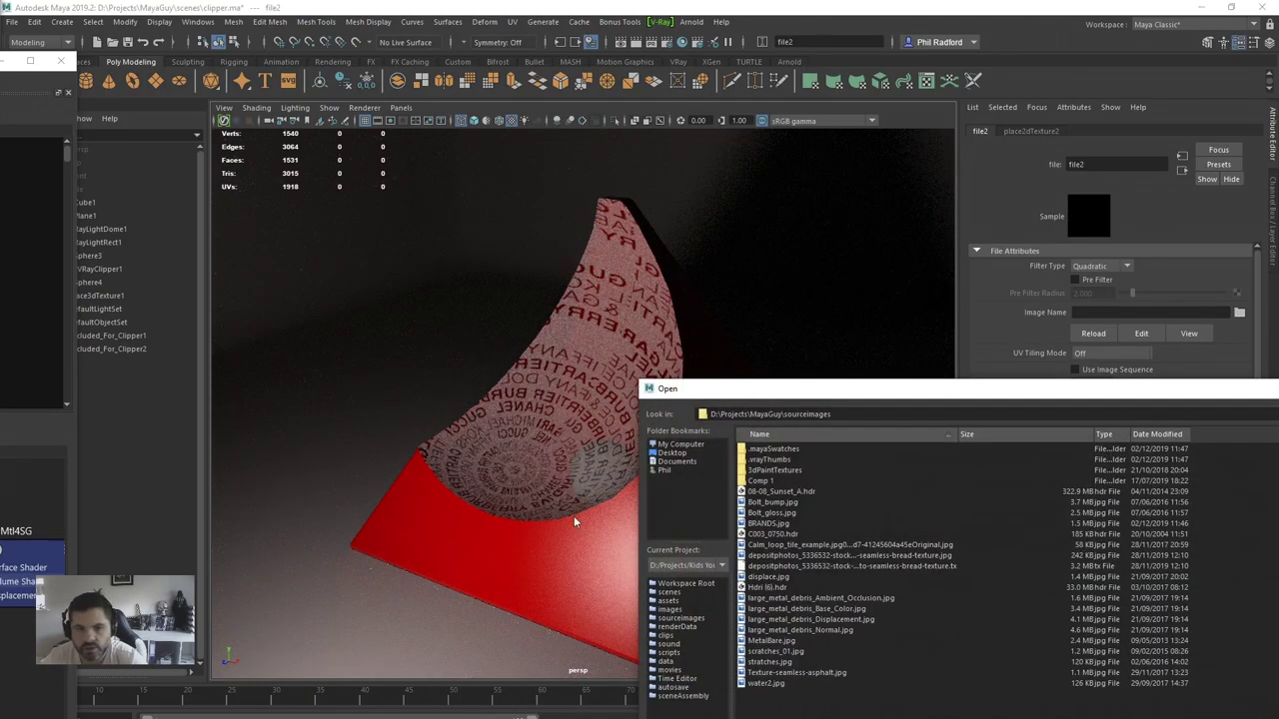
double_click(771, 523)
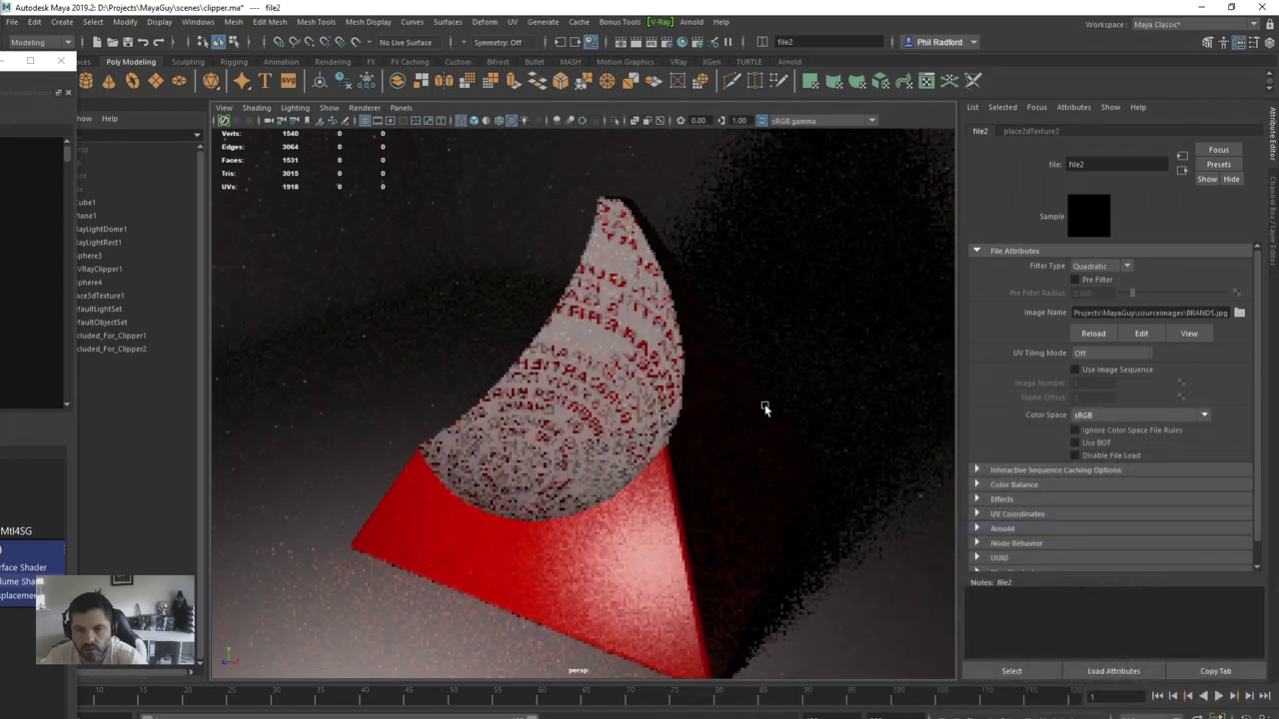
Step: Inspect the opacity-mapped cut on the pyramid and enable Invert in the Effects settings of the Opacity Map's file2 texture
left_click_drag(631, 479, 709, 470, "alt")
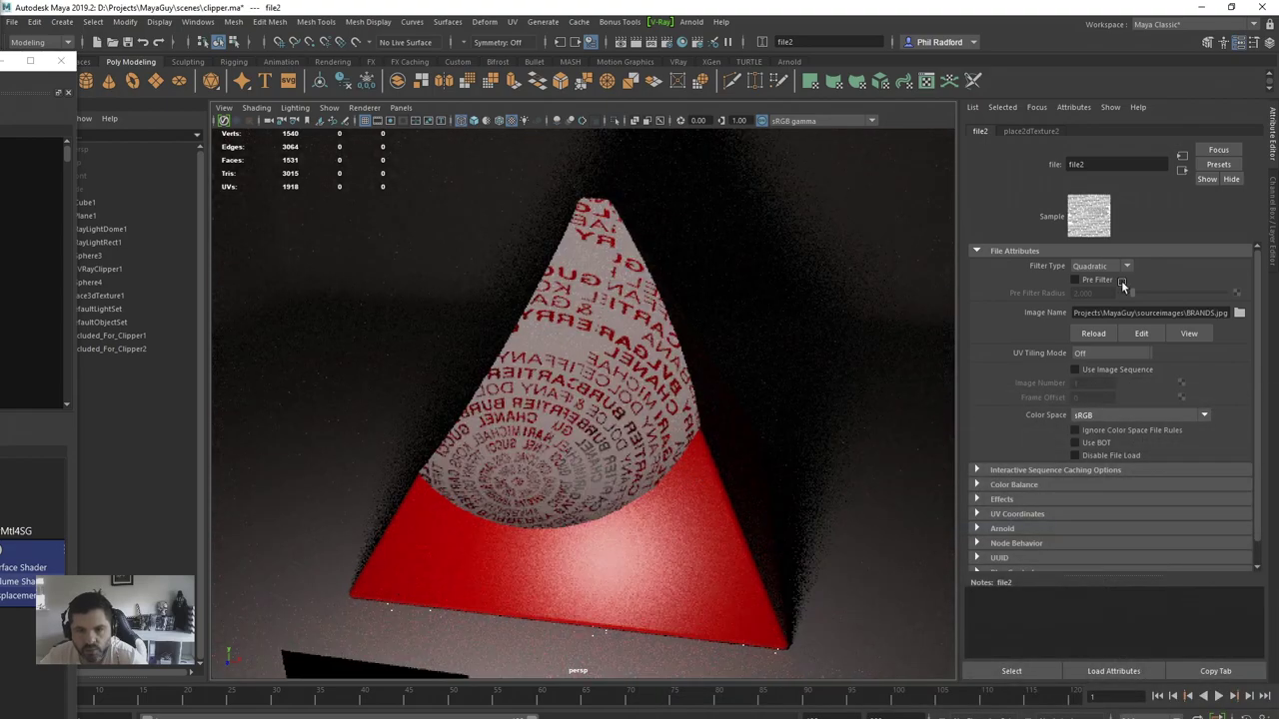
left_click(1181, 171)
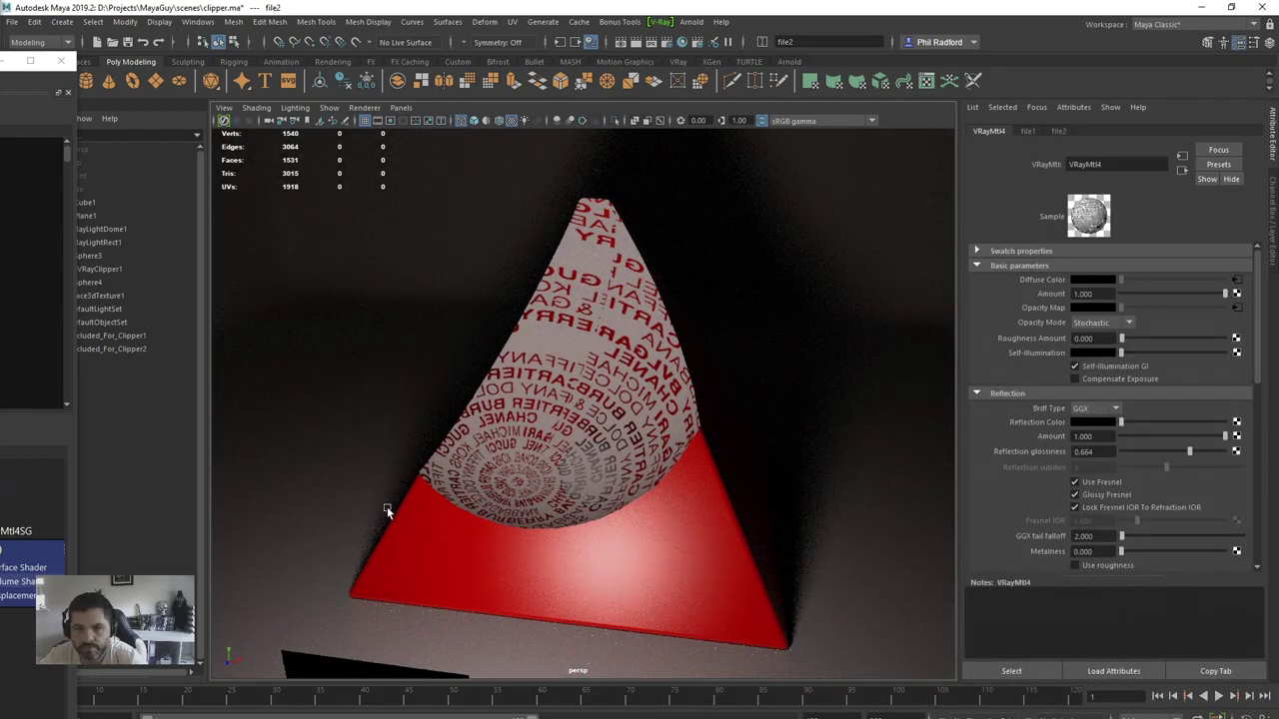
left_click_drag(386, 506, 465, 508, "alt")
mouse_move(466, 509)
right_mouse_down("alt")
mouse_move(758, 501)
mouse_move(741, 516)
mouse_move(489, 509)
right_mouse_up("alt")
left_click(1236, 309)
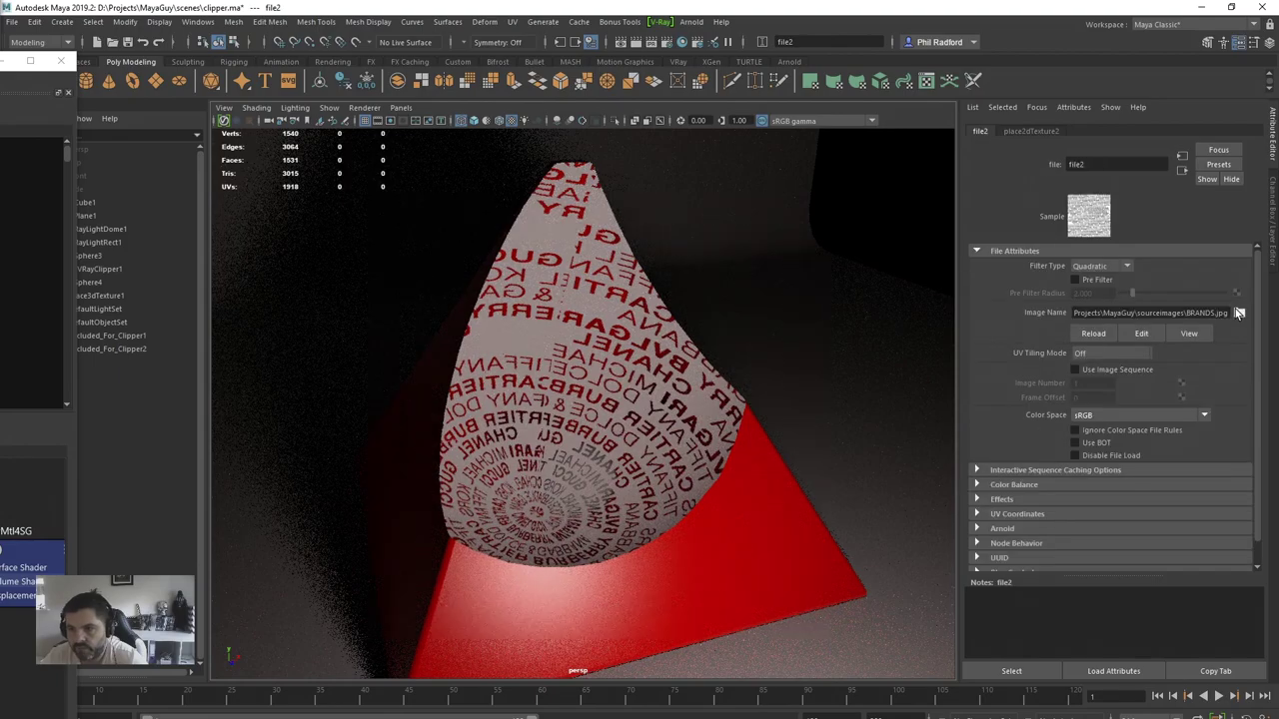
left_click(1014, 484)
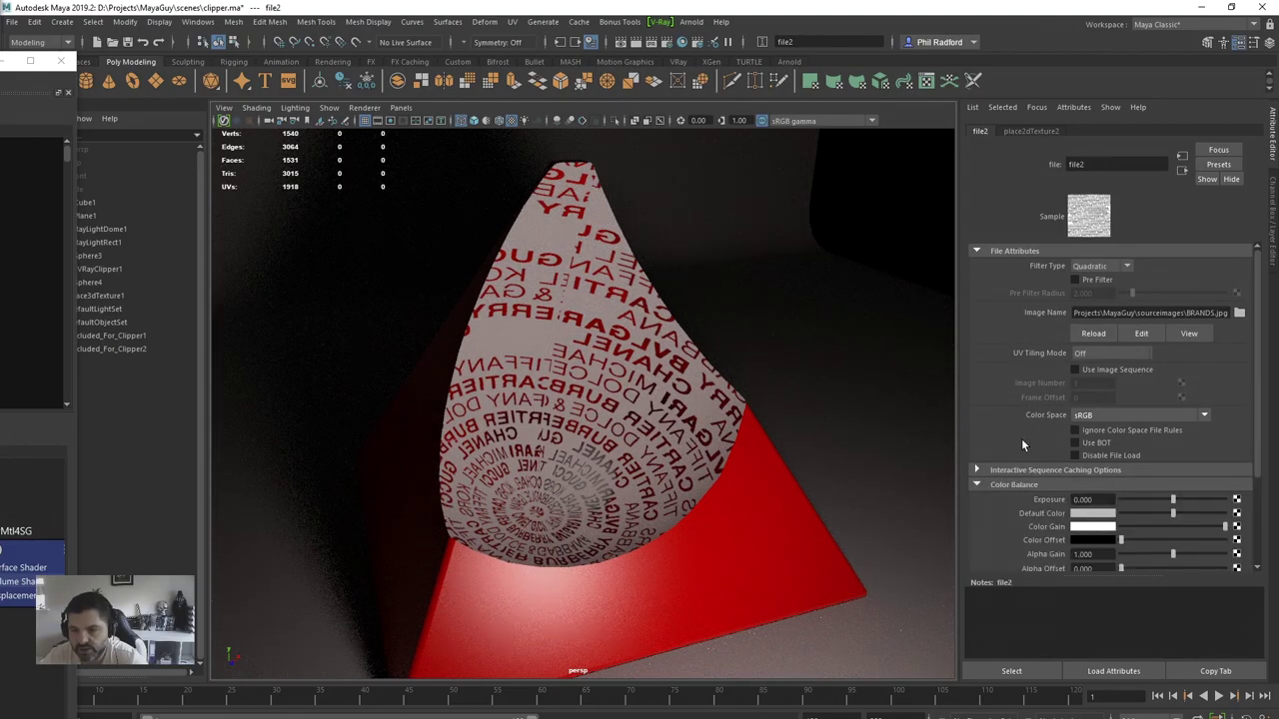
scroll(1019, 470, "down", 2)
left_click(1016, 476)
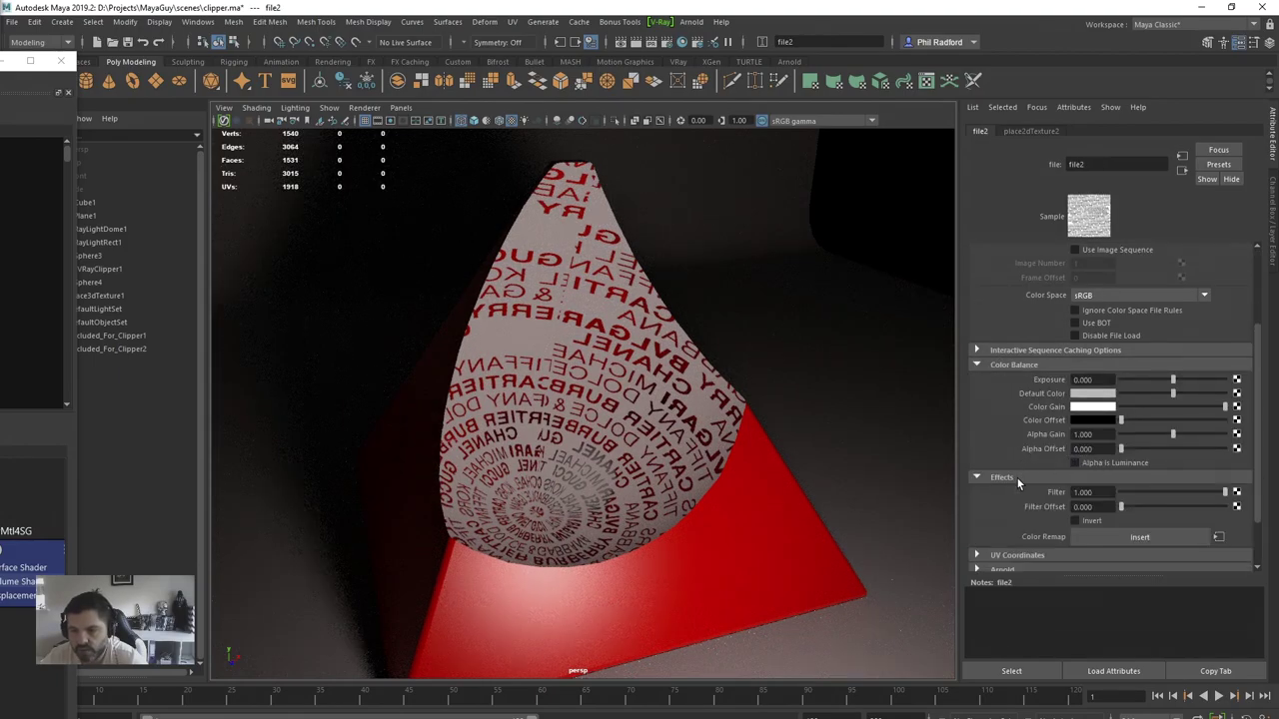
scroll(1083, 496, "down", 1)
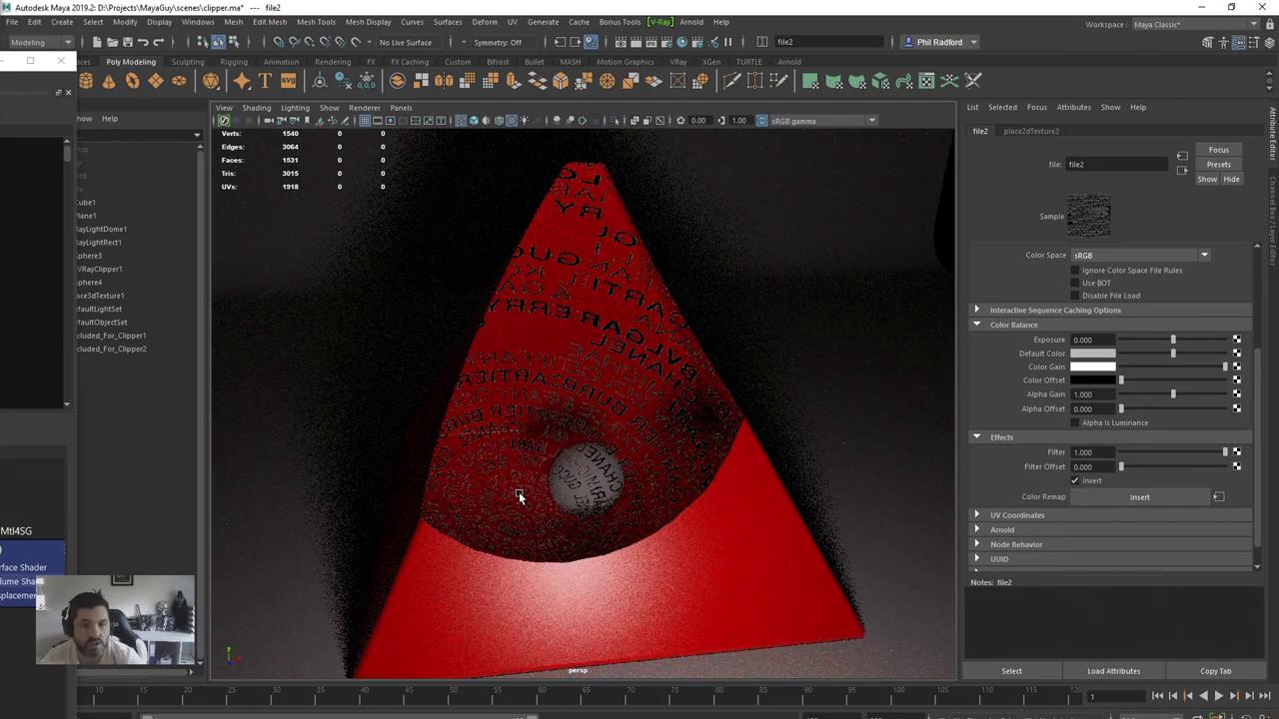
Step: Close the Hypershade, then rotate and scale up the pSphere3 clipper mesh to reshape the textured cut through the pyramid
left_click(61, 60)
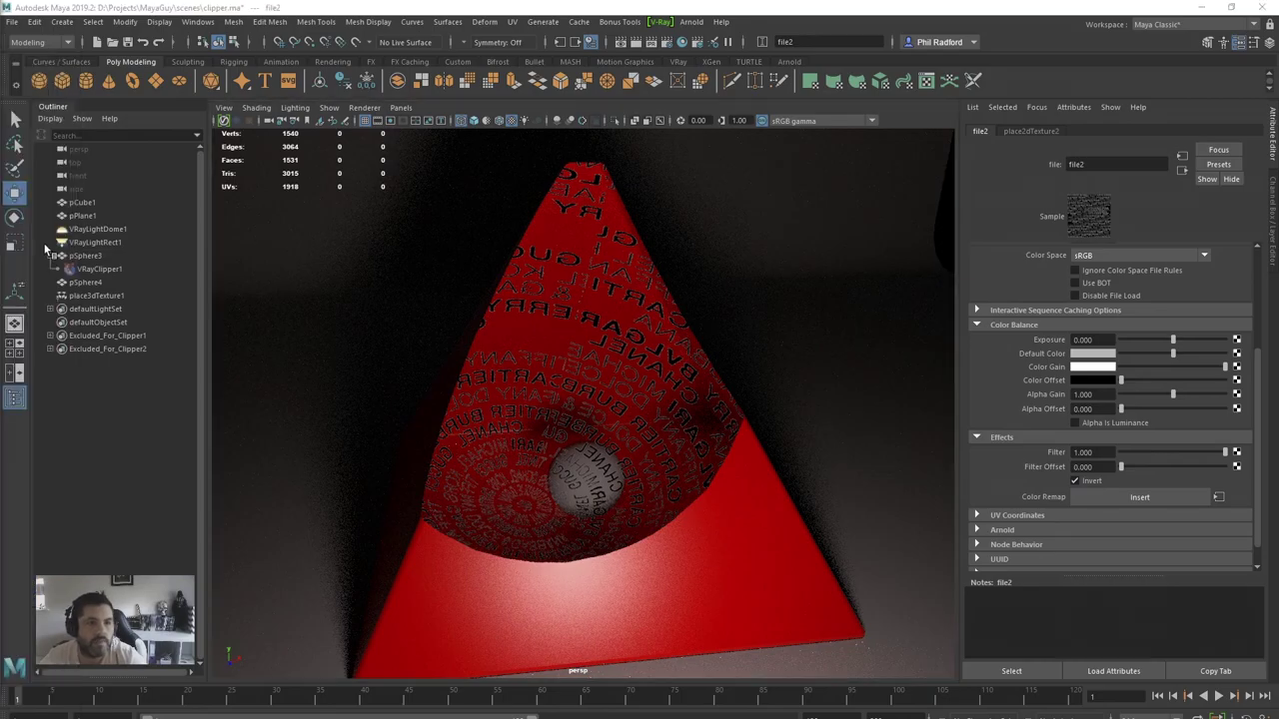
left_click(100, 258)
left_click_drag(571, 379, 512, 430, "alt")
left_click_drag(487, 262, 586, 363, "alt")
key("e")
left_click_drag(462, 285, 590, 327, "alt")
left_click_drag(613, 407, 649, 429, "alt")
key("r")
left_click_drag(460, 232, 721, 267)
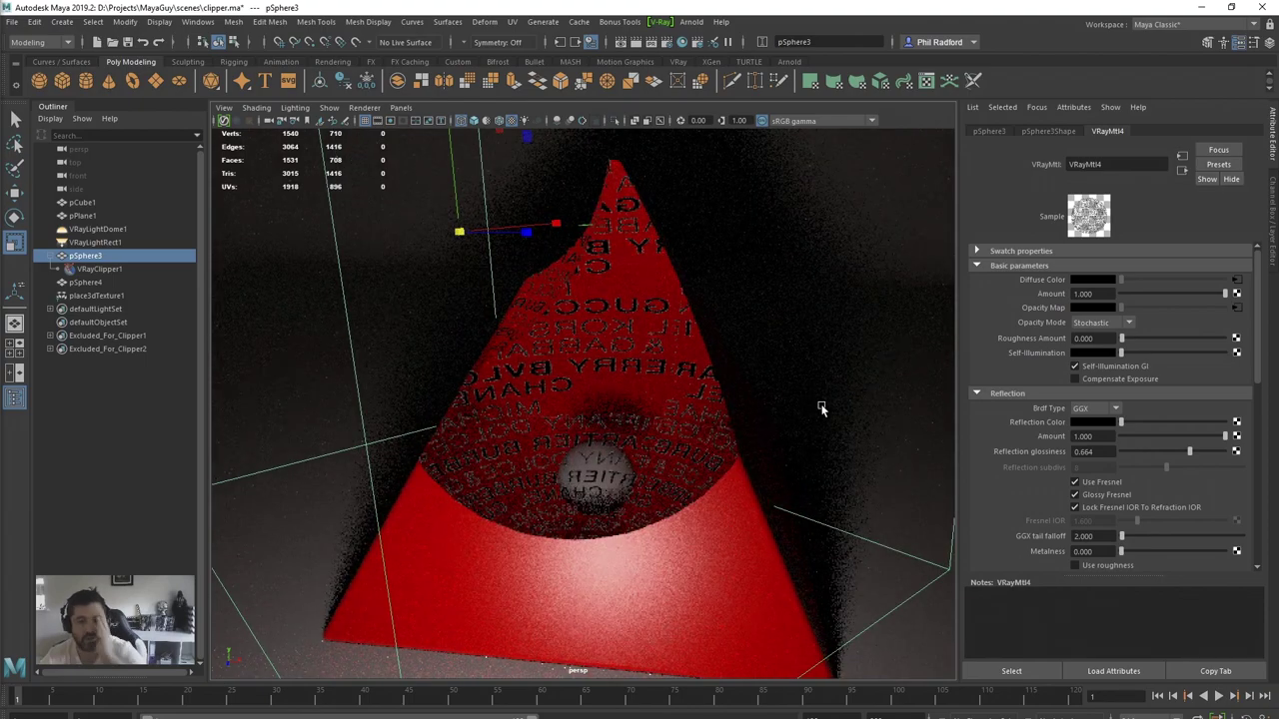
Step: Review the file texture settings behind VRayMtl4's Opacity Map and examine the inverted cut from another angle
left_click(1236, 308)
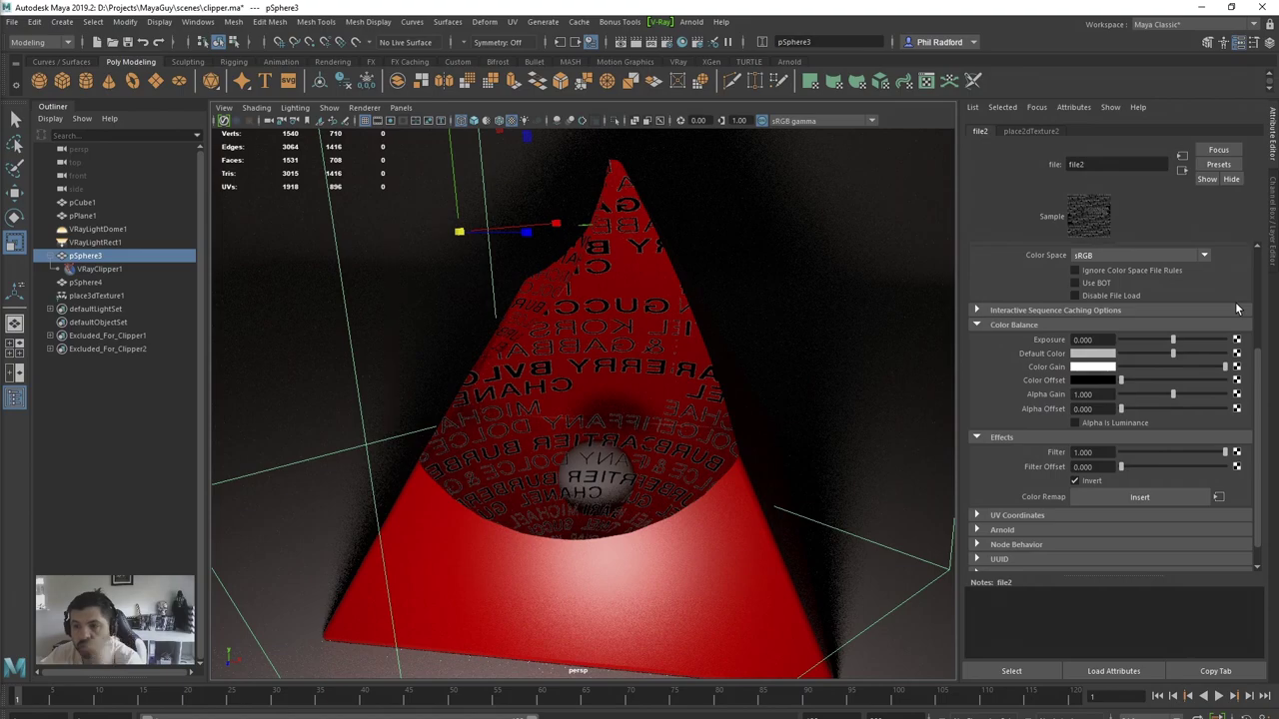
scroll(1039, 376, "up", 3)
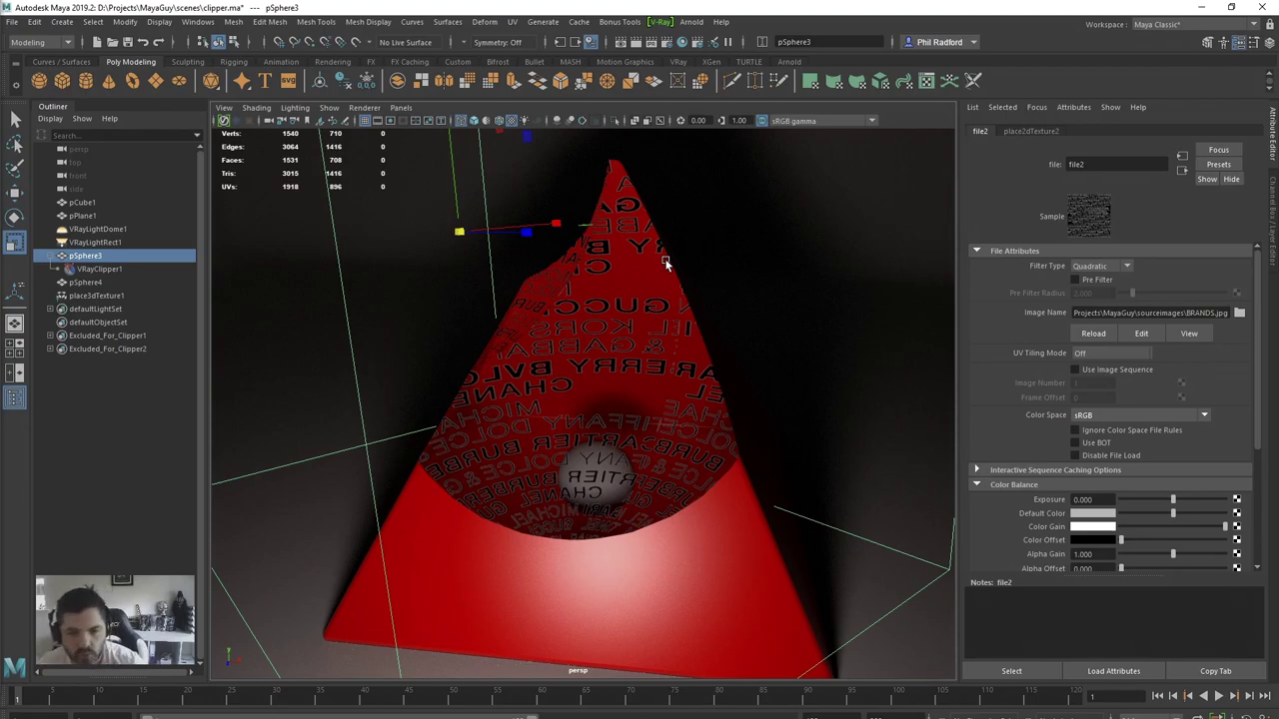
left_click_drag(622, 357, 623, 507, "alt")
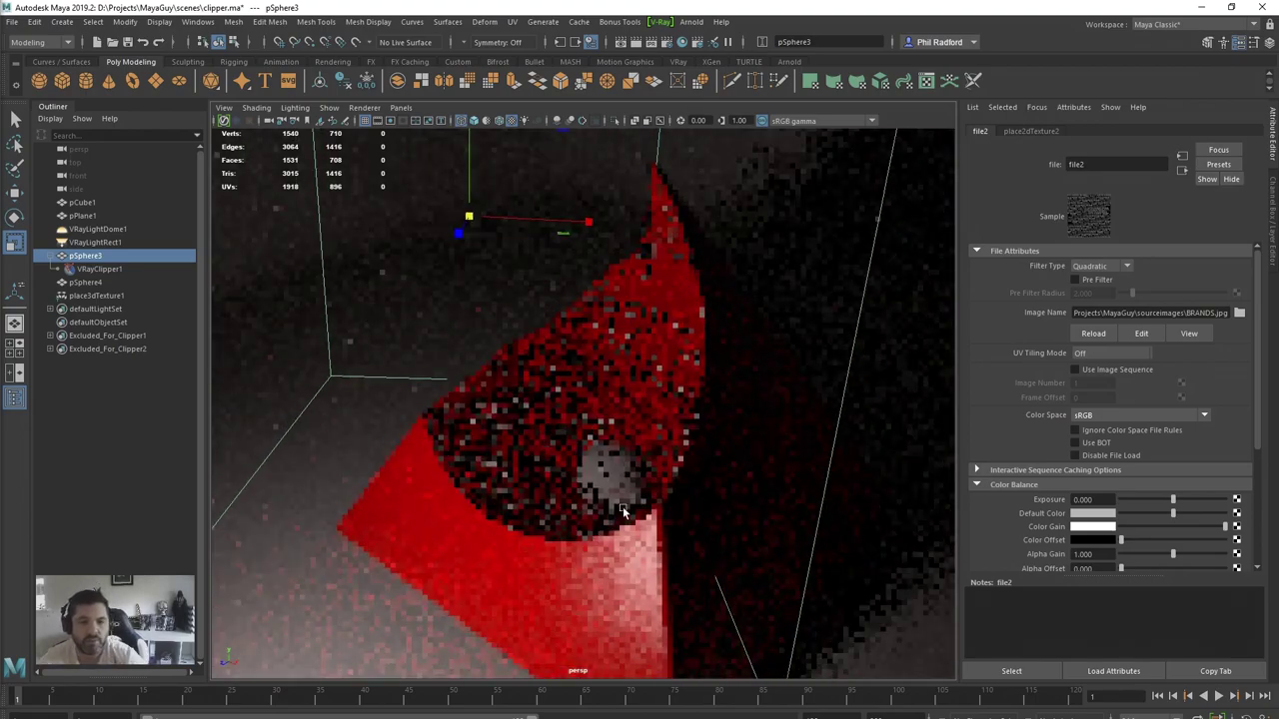